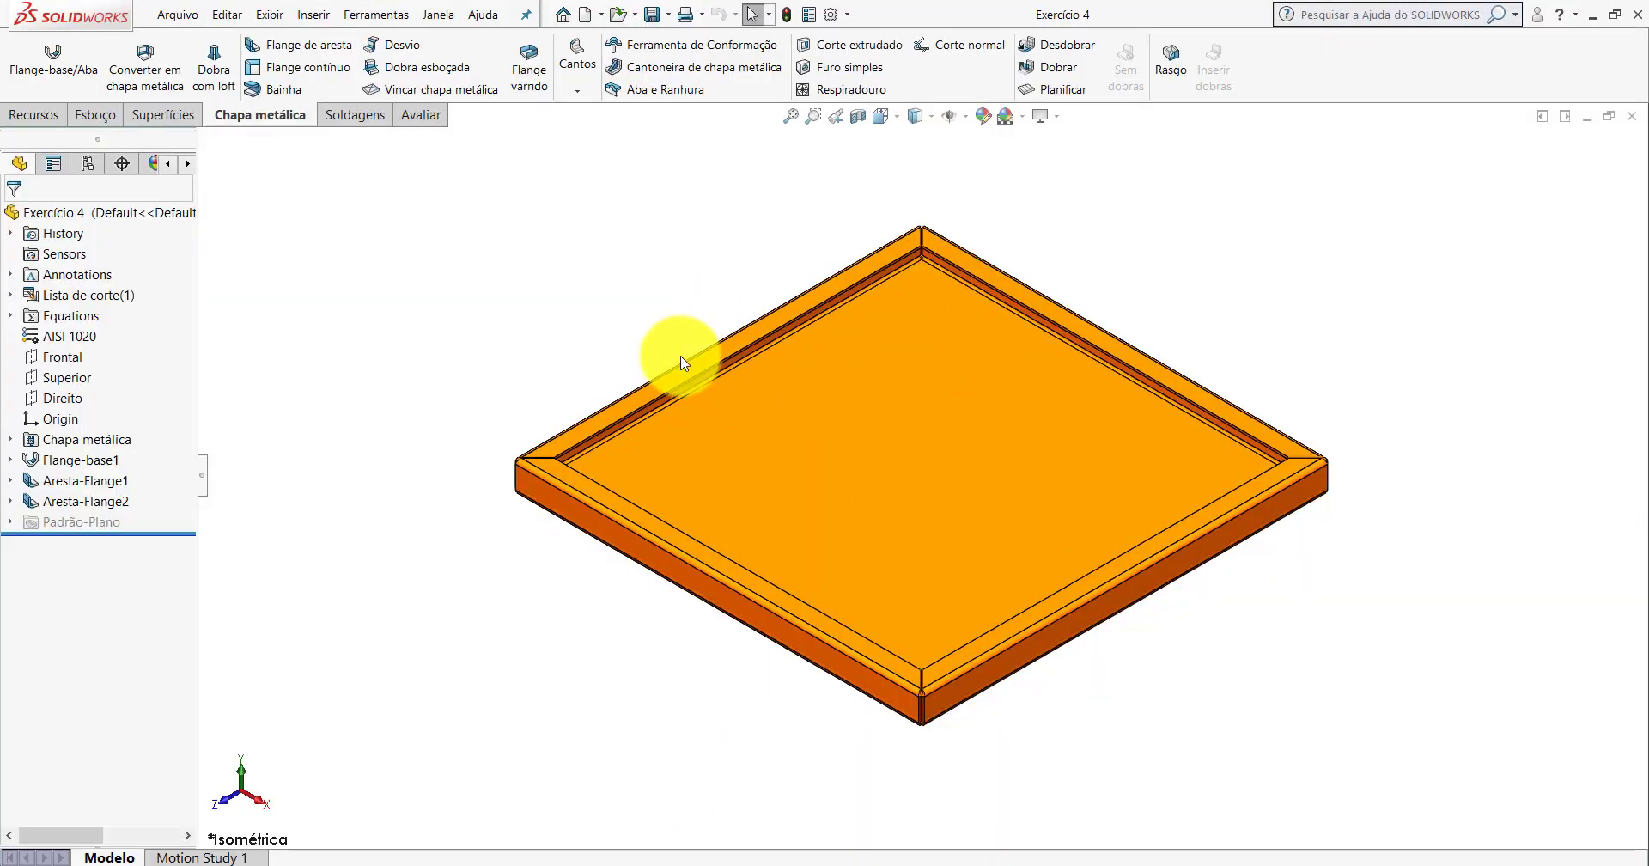
Cut a section view through the tray to inspect a side flange's profile.
{"action": "scroll", "coordinate": [946, 357], "scroll_direction": "down", "scroll_amount": 2}
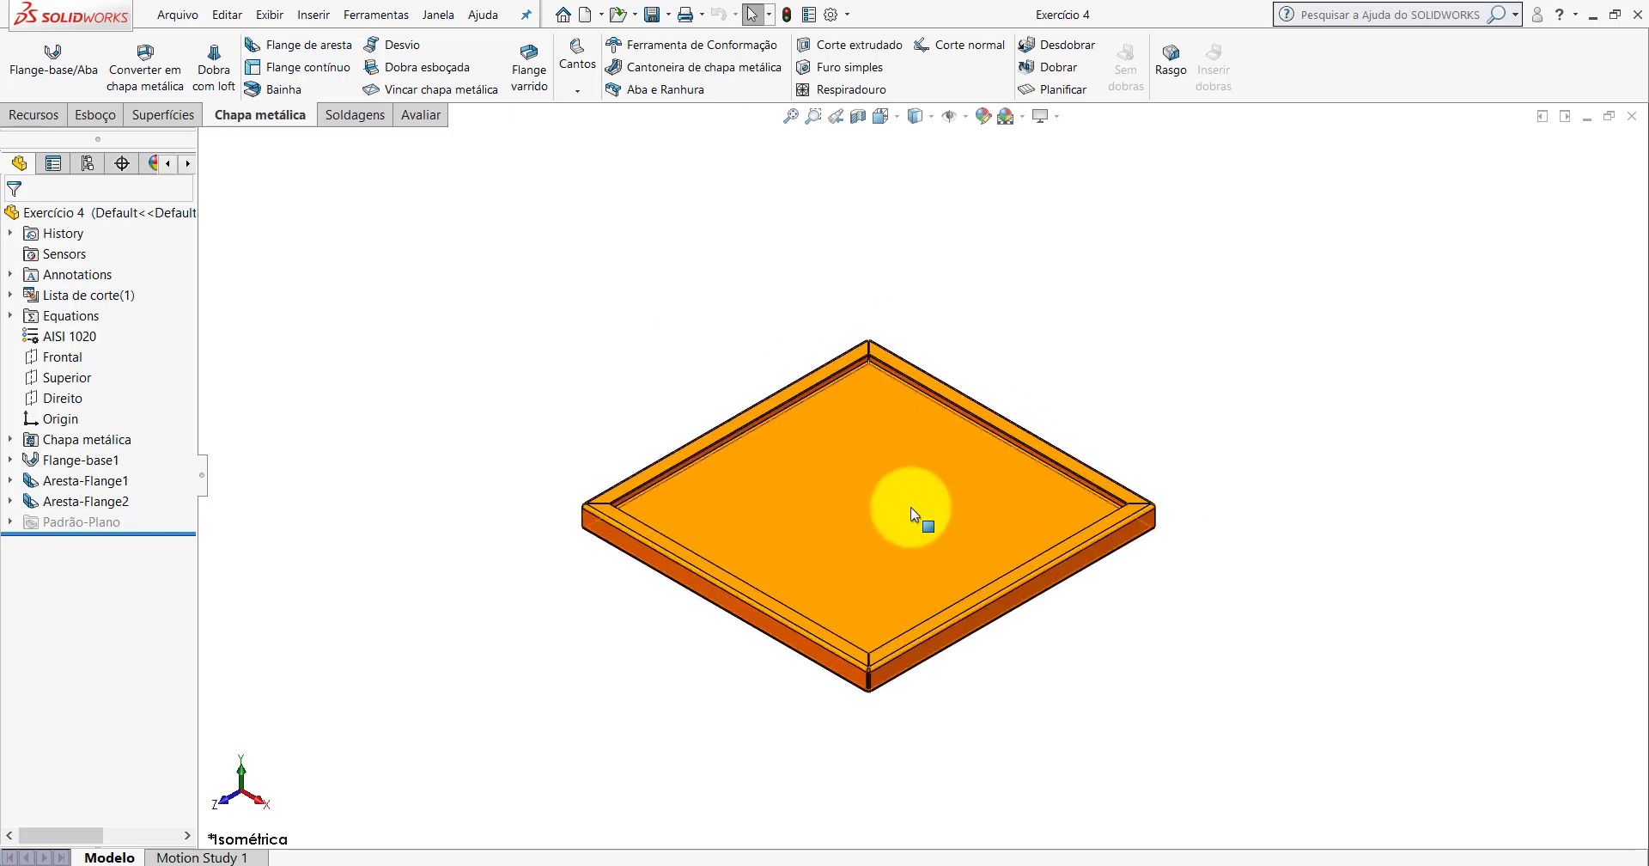
{"action": "scroll", "coordinate": [913, 507], "scroll_direction": "down", "scroll_amount": 2}
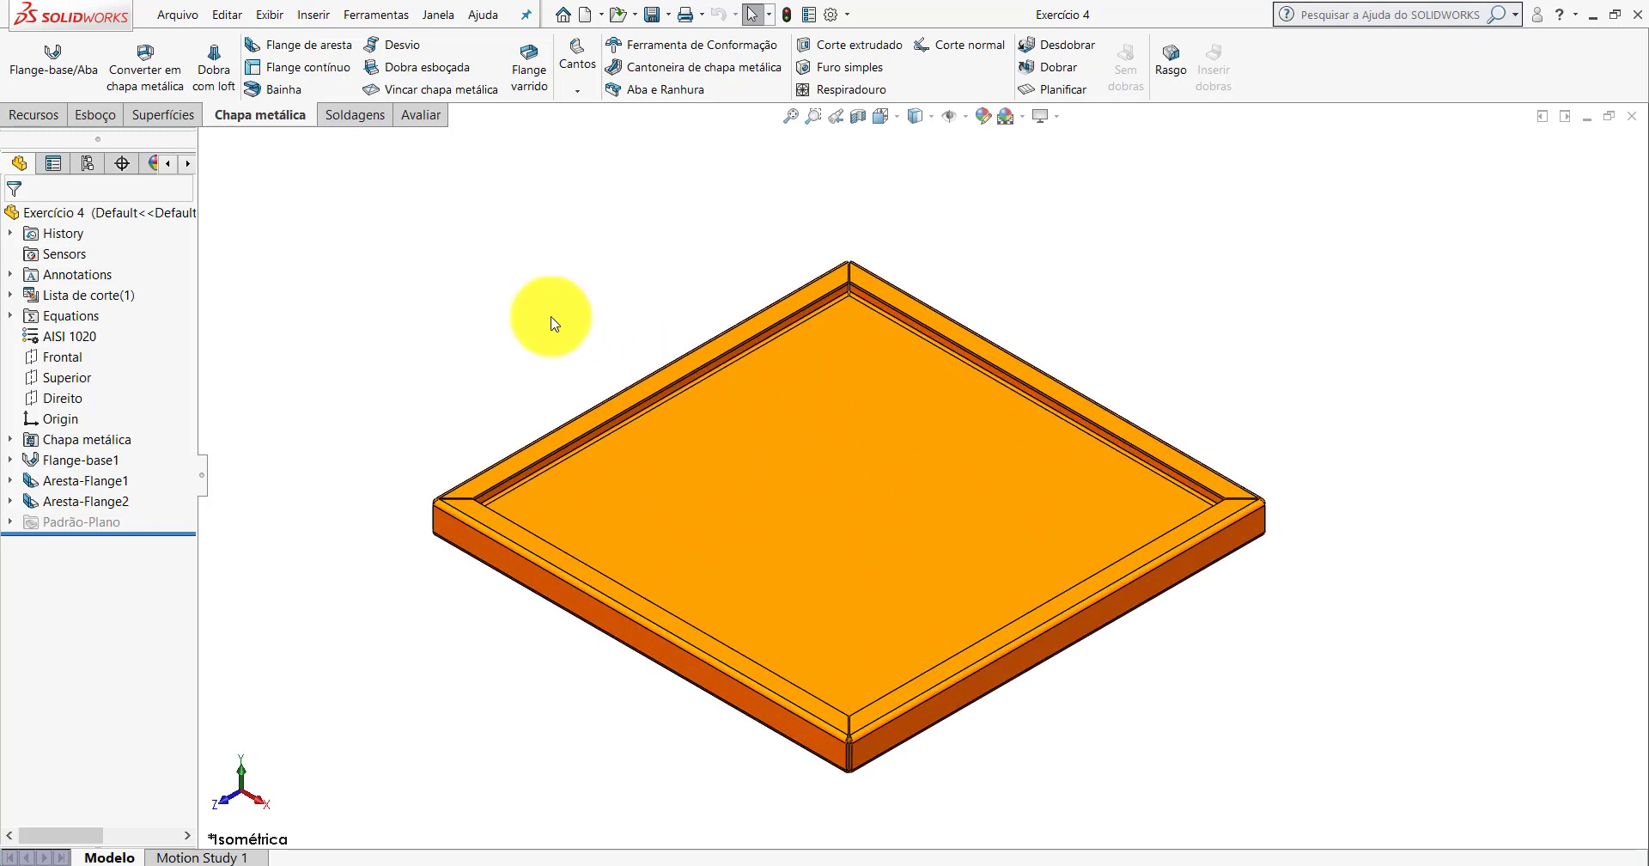
{"action": "left_click", "coordinate": [1054, 632]}
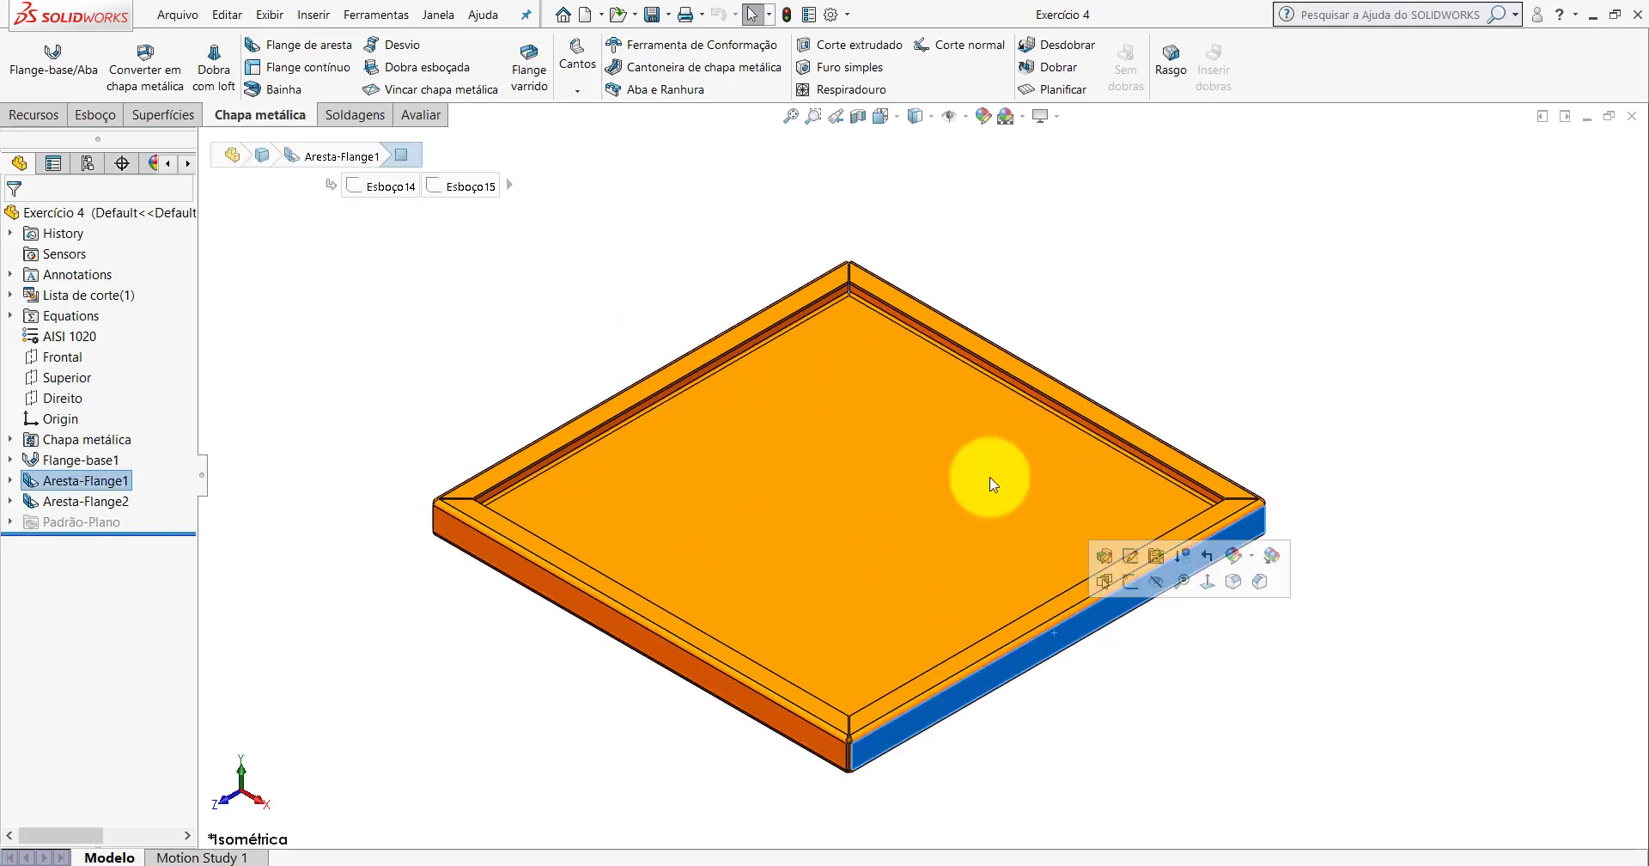
{"action": "left_click", "coordinate": [859, 120]}
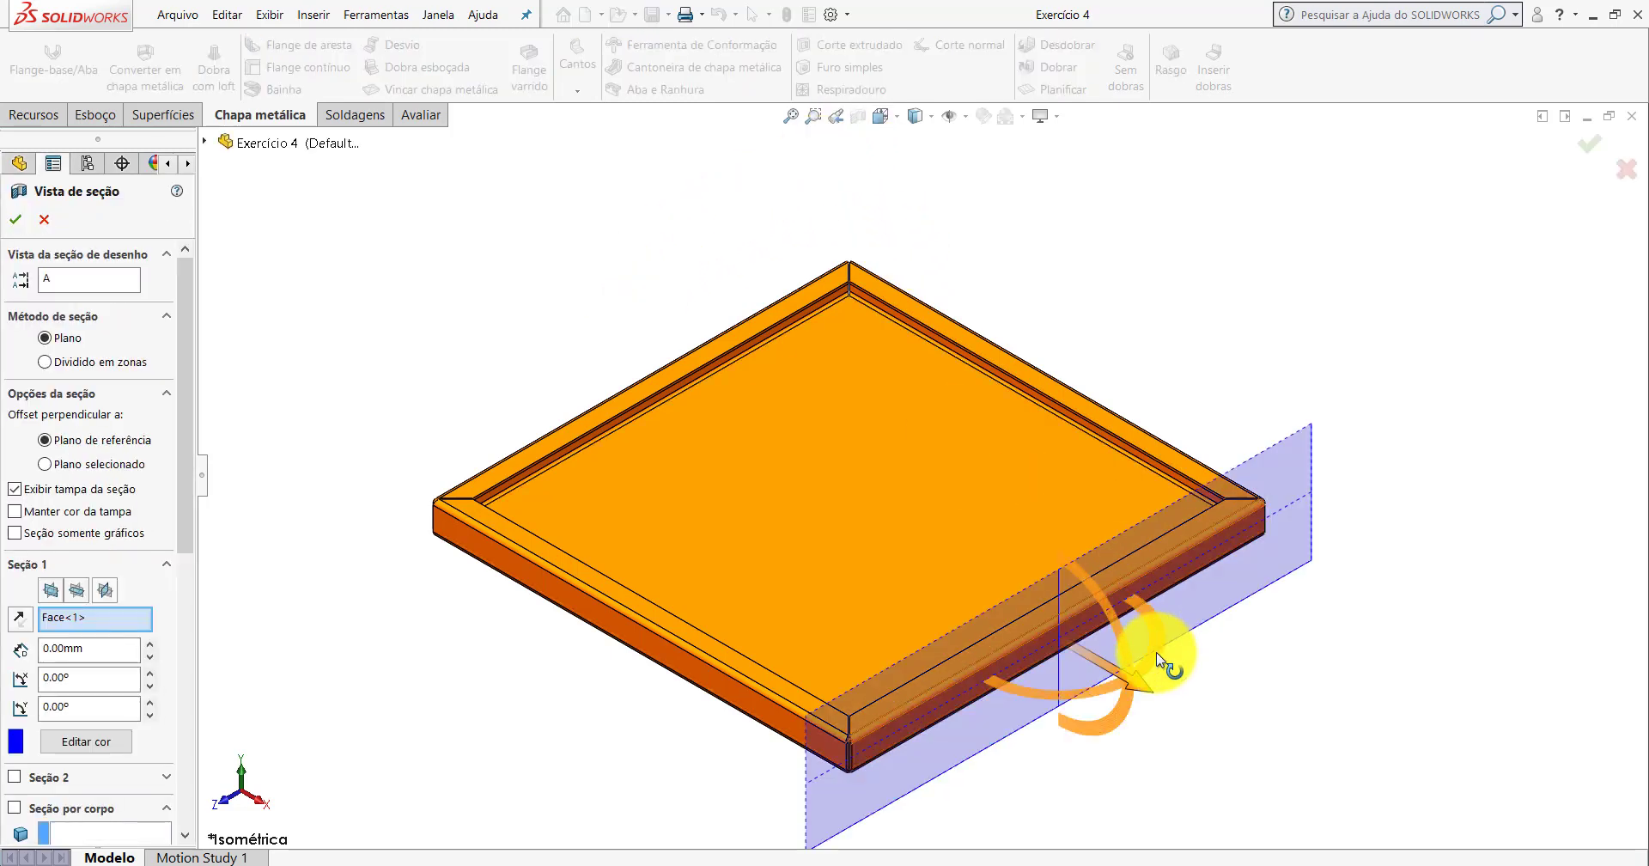
{"action": "left_click_drag", "start_coordinate": [1140, 681], "coordinate": [895, 557]}
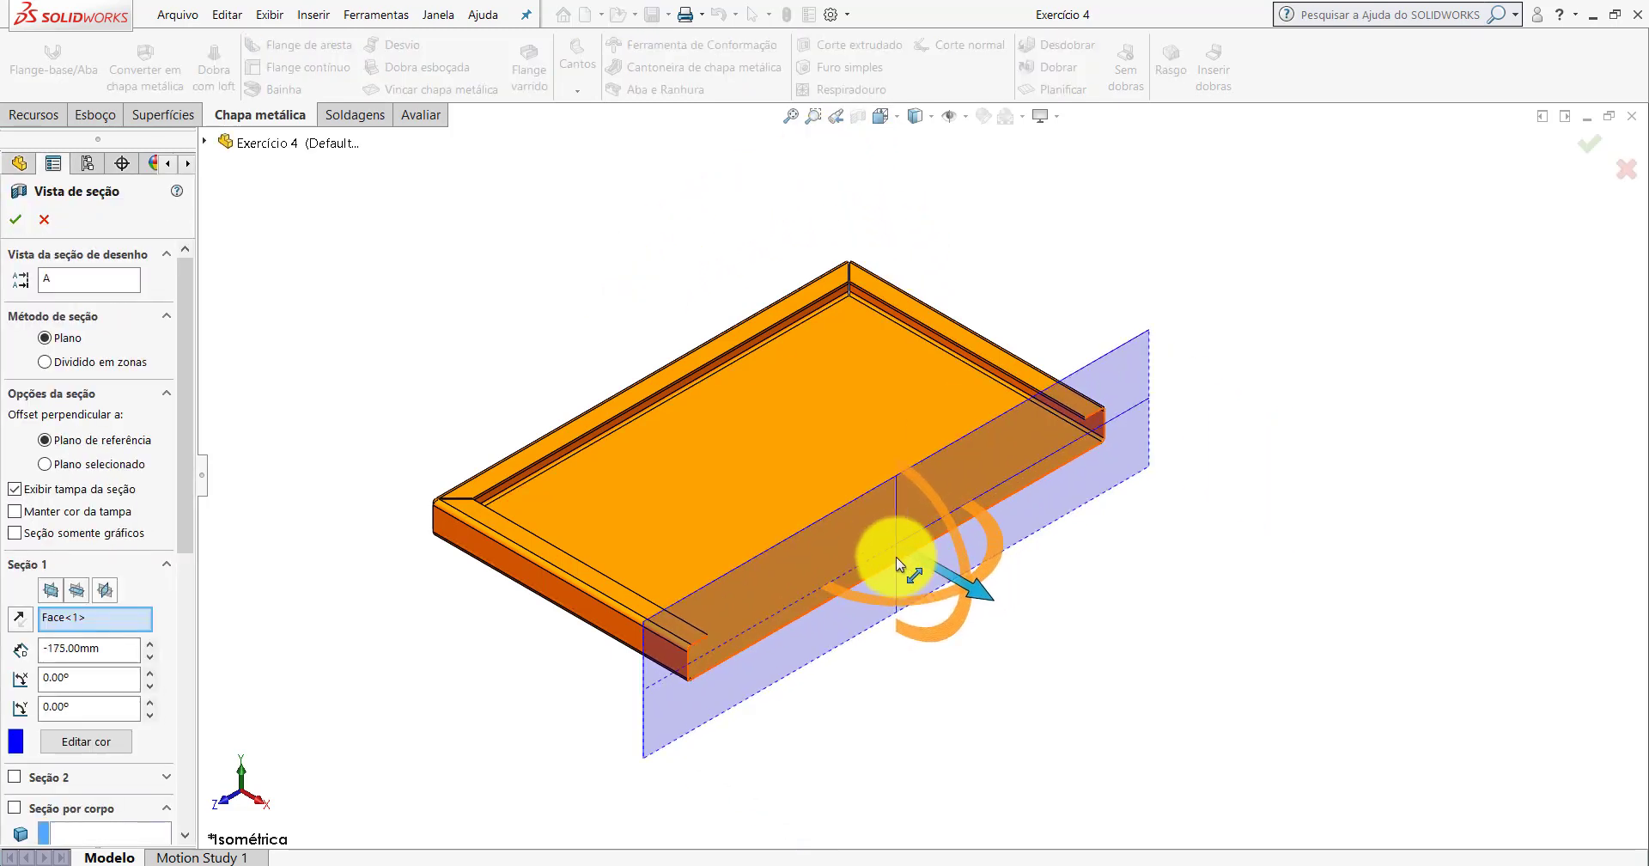
{"action": "left_click", "coordinate": [16, 219]}
Zoom in on the sectioned flange profile, then turn the section view off.
{"action": "scroll", "coordinate": [947, 375], "scroll_direction": "down", "scroll_amount": 3}
{"action": "scroll", "coordinate": [1001, 412], "scroll_direction": "down", "scroll_amount": 2}
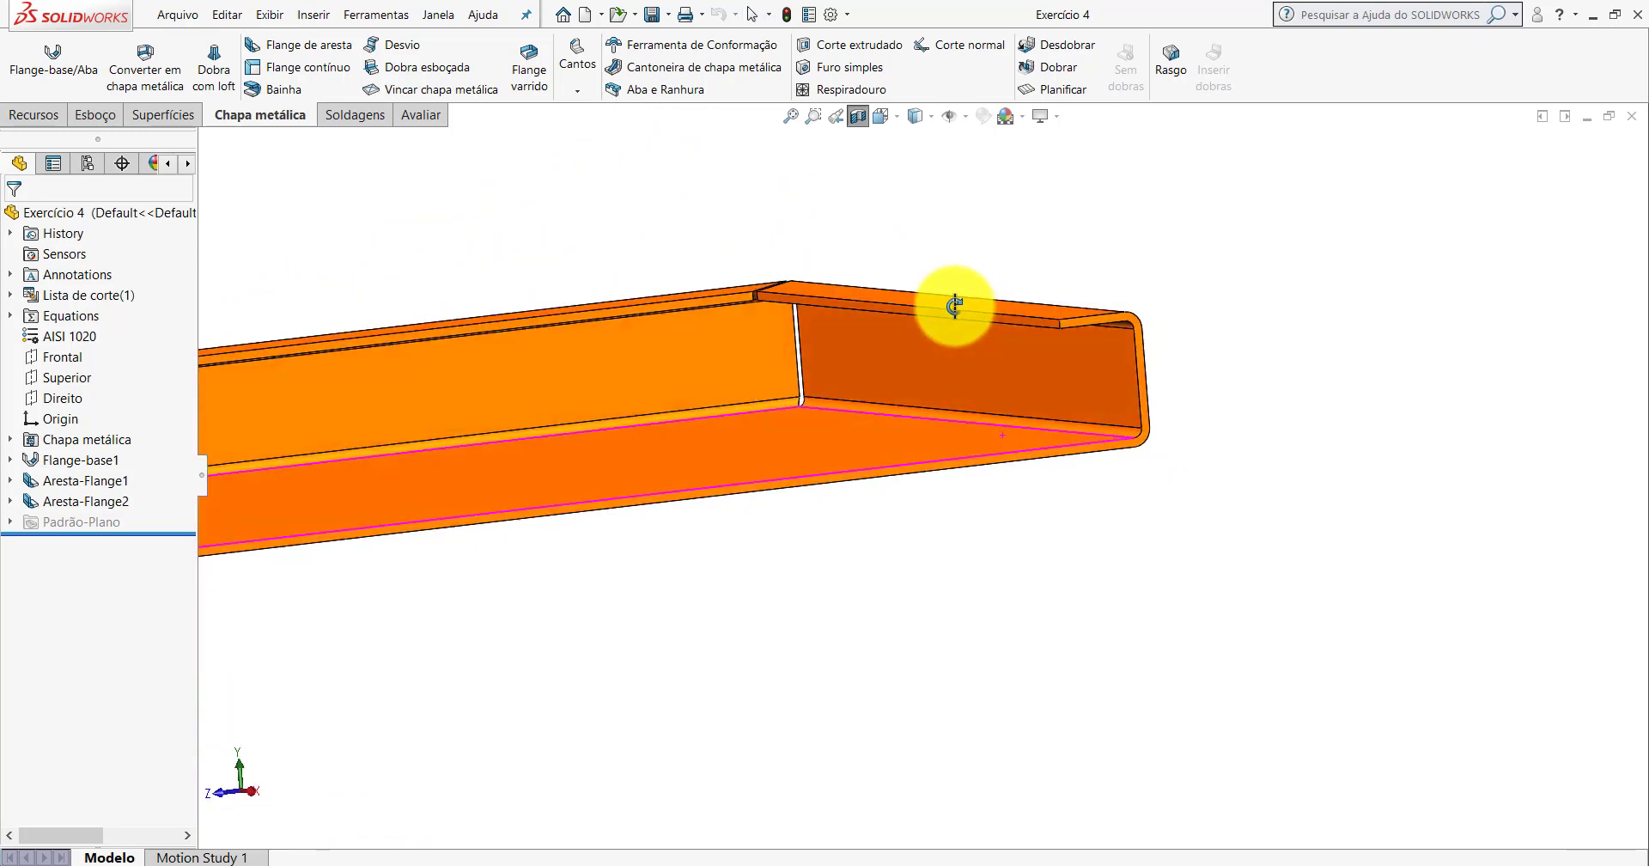
{"action": "scroll", "coordinate": [950, 306], "scroll_direction": "up", "scroll_amount": 2}
{"action": "scroll", "coordinate": [978, 402], "scroll_direction": "up", "scroll_amount": 5}
{"action": "scroll", "coordinate": [859, 471], "scroll_direction": "down", "scroll_amount": 2}
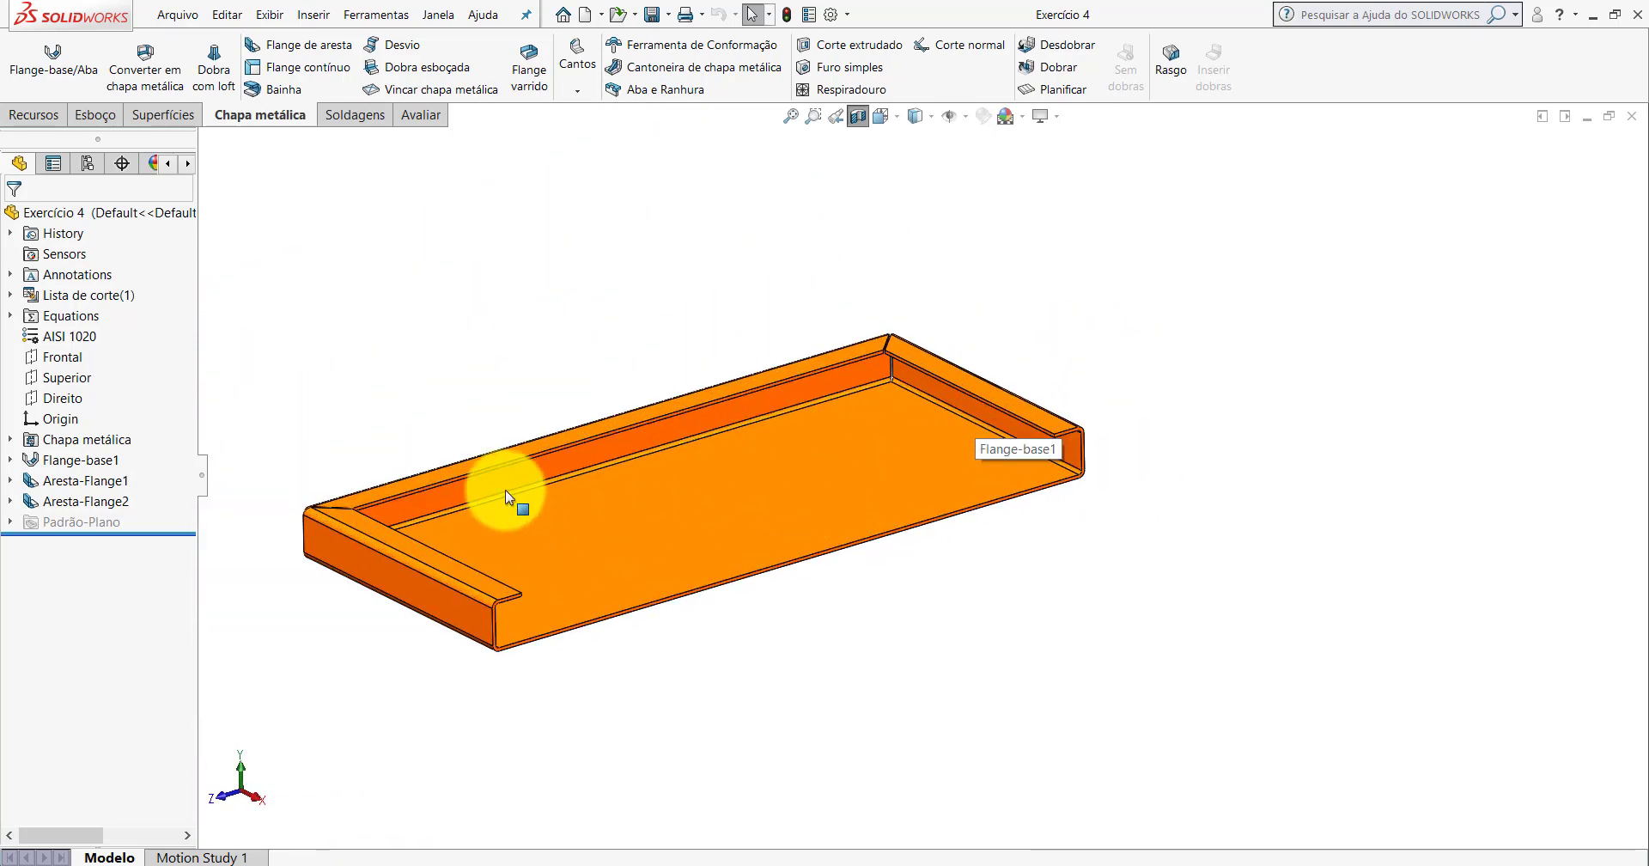
{"action": "scroll", "coordinate": [1061, 446], "scroll_direction": "down", "scroll_amount": 2}
{"action": "scroll", "coordinate": [1031, 404], "scroll_direction": "down", "scroll_amount": 2}
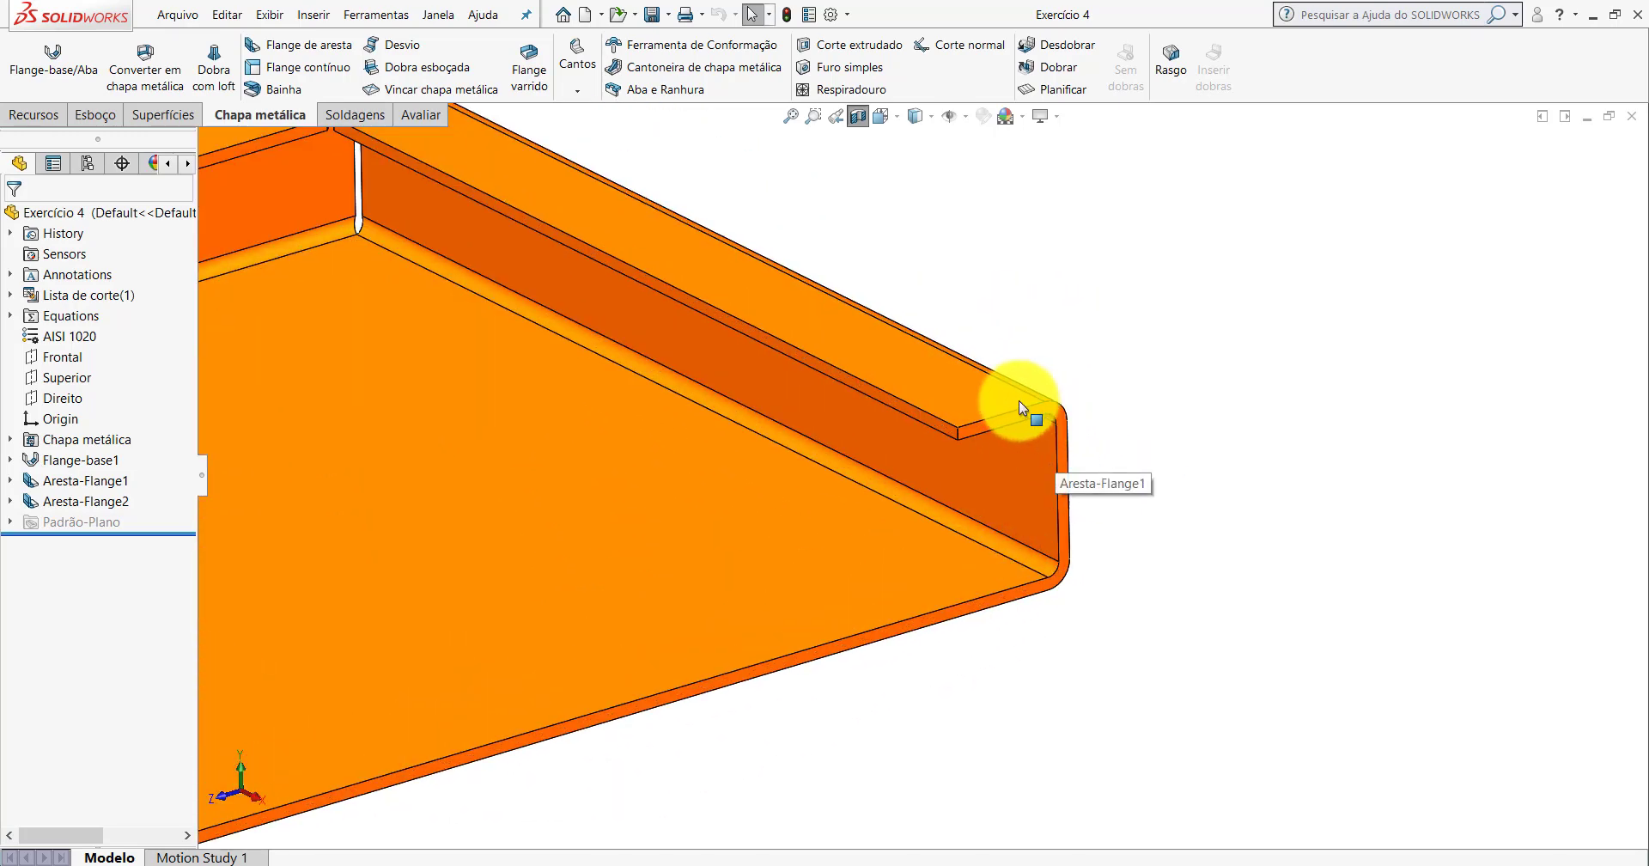
{"action": "scroll", "coordinate": [1080, 440], "scroll_direction": "down", "scroll_amount": 1}
{"action": "scroll", "coordinate": [1045, 547], "scroll_direction": "up", "scroll_amount": 1}
{"action": "scroll", "coordinate": [1044, 547], "scroll_direction": "up", "scroll_amount": 4}
{"action": "scroll", "coordinate": [782, 466], "scroll_direction": "up", "scroll_amount": 1}
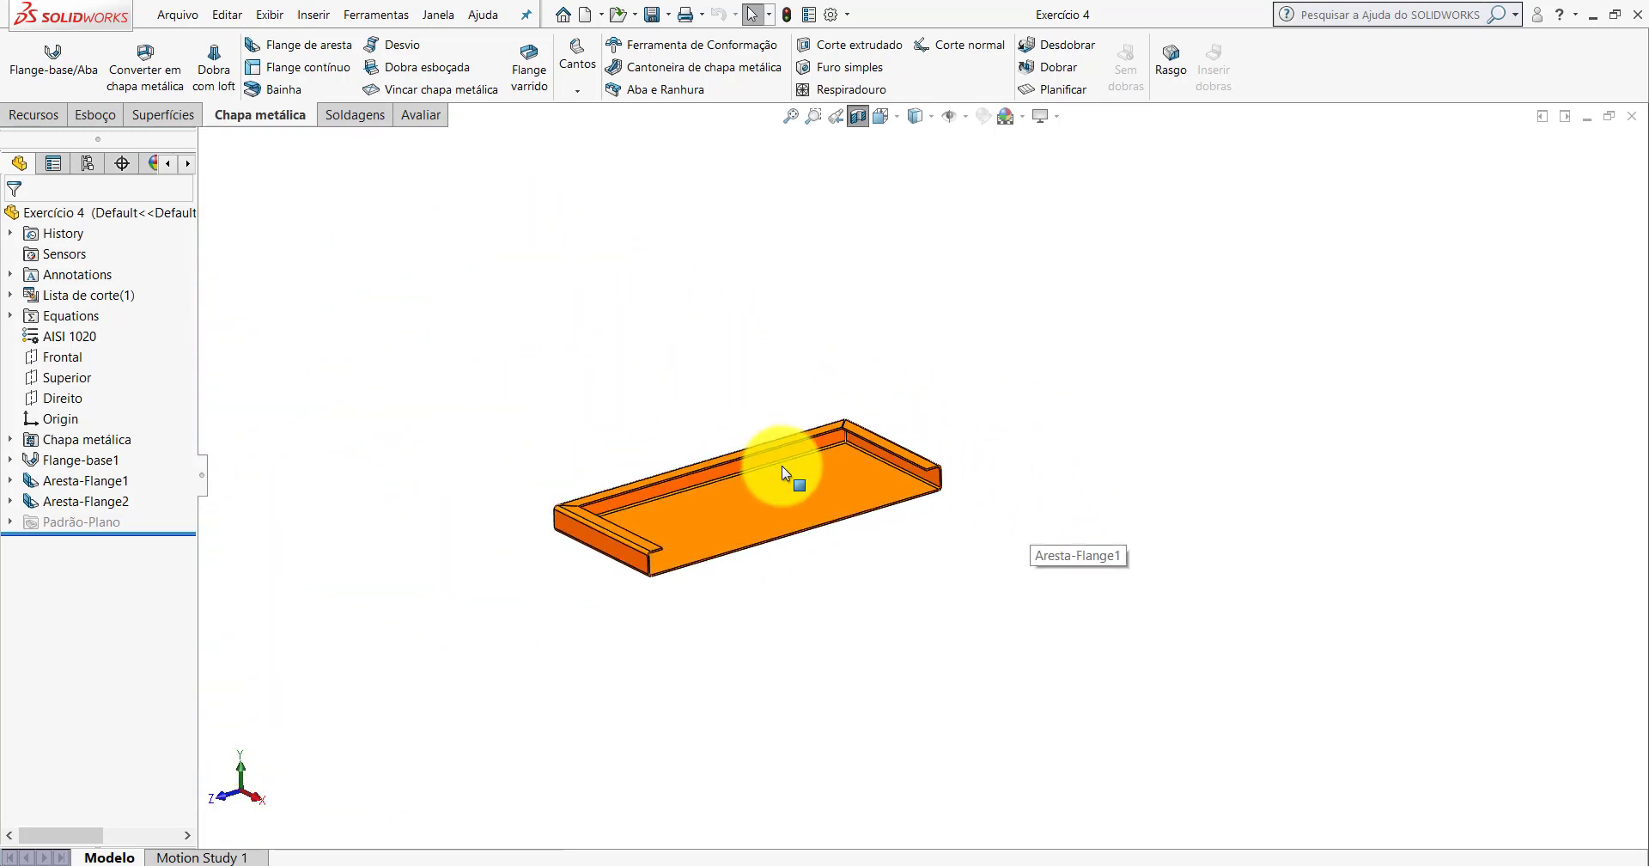
{"action": "scroll", "coordinate": [856, 465], "scroll_direction": "down", "scroll_amount": 1}
{"action": "scroll", "coordinate": [822, 464], "scroll_direction": "up", "scroll_amount": 2}
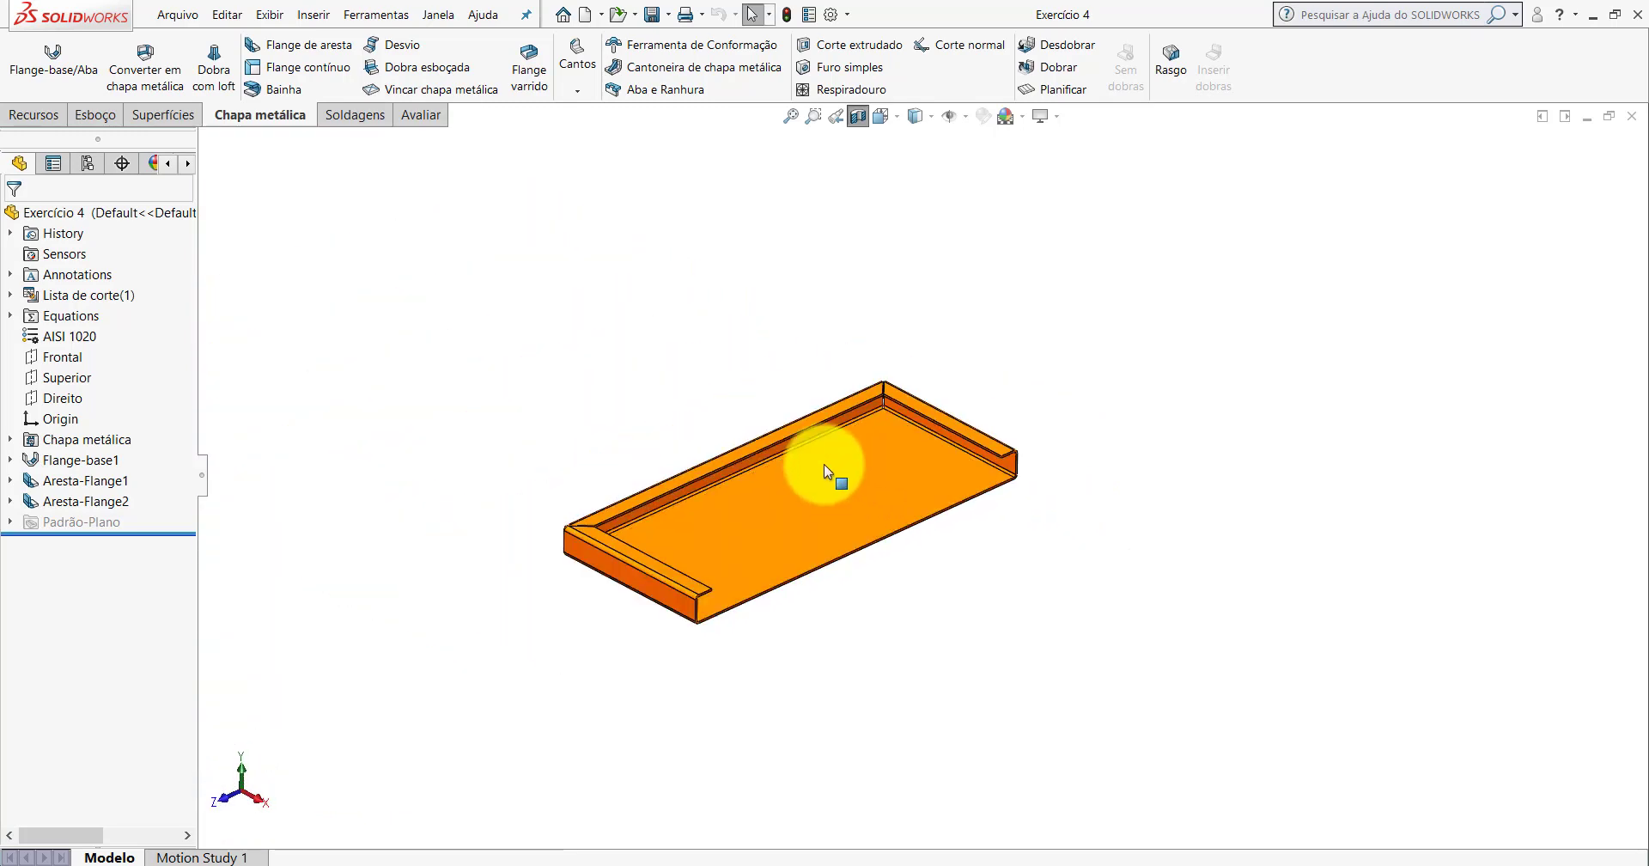
{"action": "left_click", "coordinate": [857, 116]}
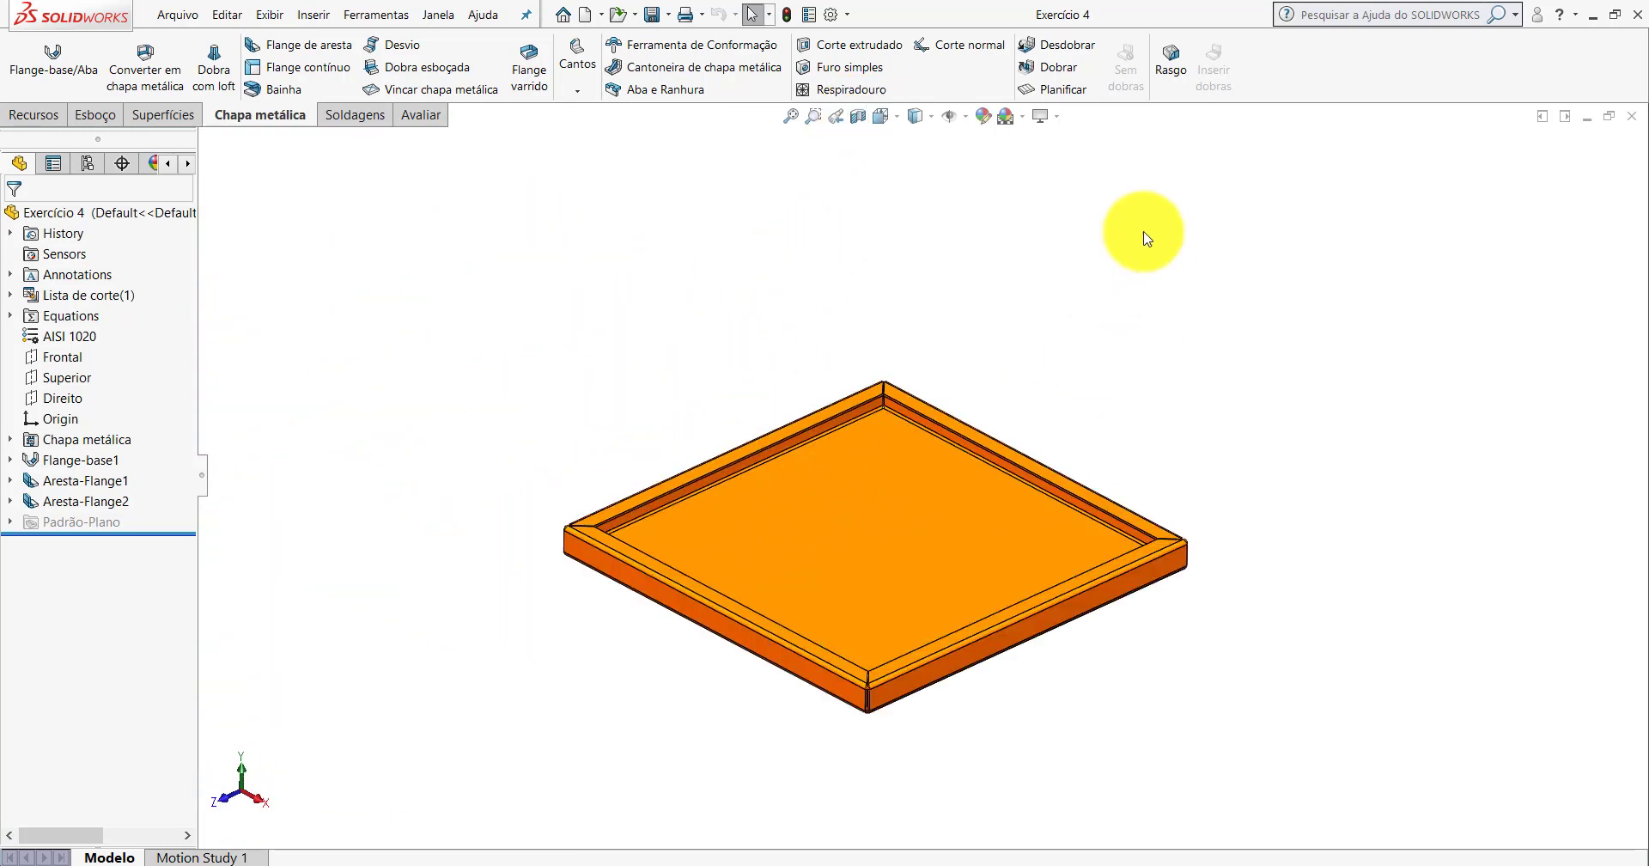
Minimize SolidWorks, then orbit the tray to a new viewing angle.
{"action": "left_click", "coordinate": [1592, 15]}
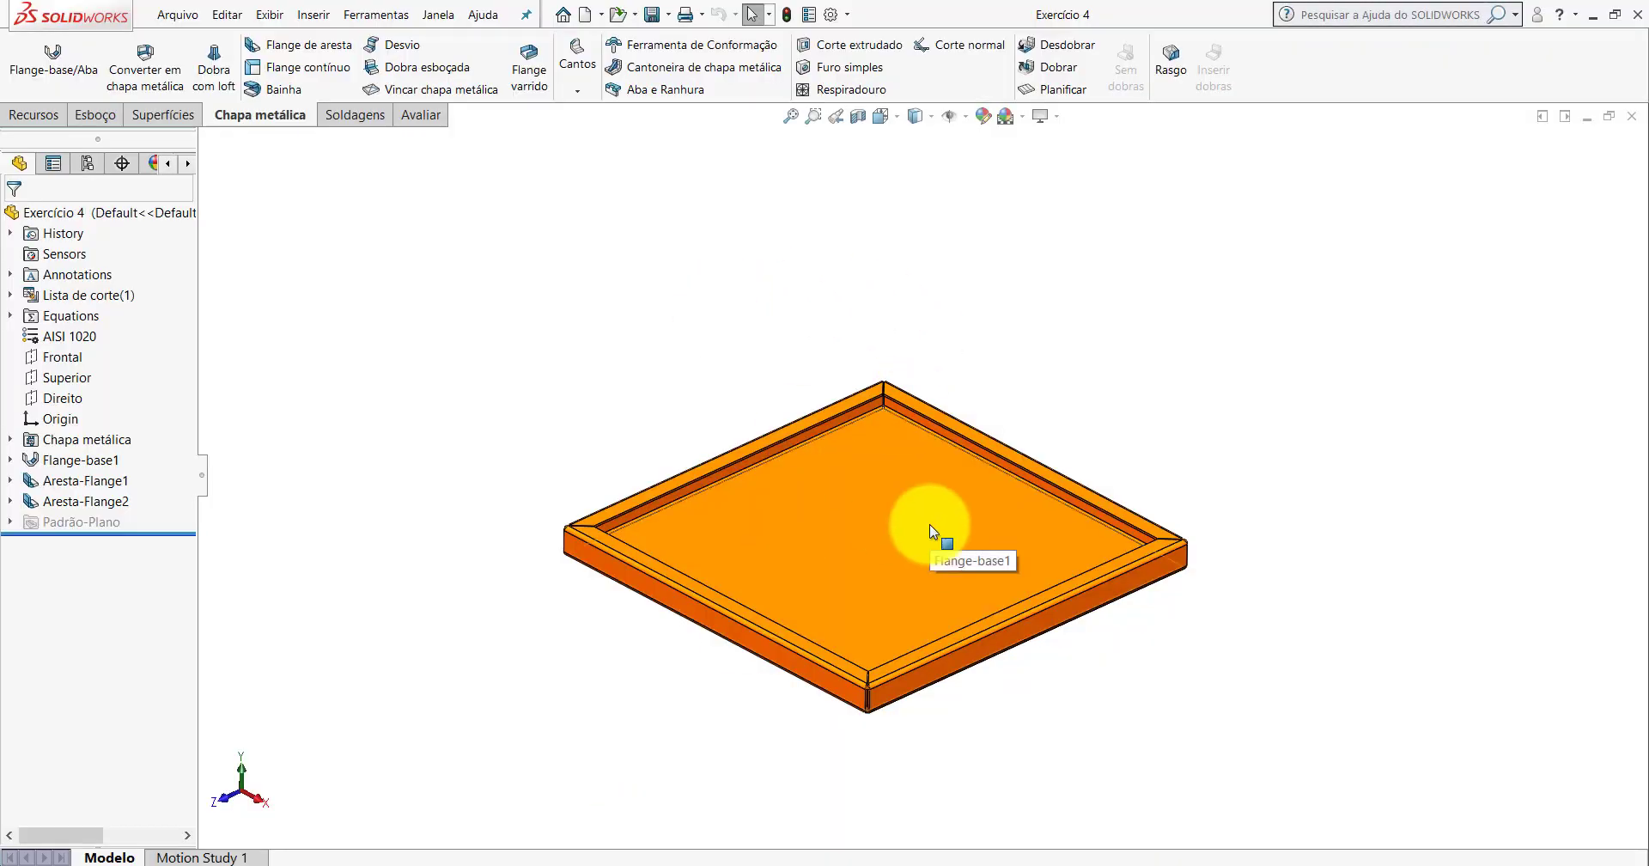
{"action": "mouse_move", "coordinate": [929, 523]}
{"action": "middle_mouse_down"}
{"action": "mouse_move", "coordinate": [900, 417]}
{"action": "mouse_move", "coordinate": [885, 415]}
{"action": "middle_mouse_up"}
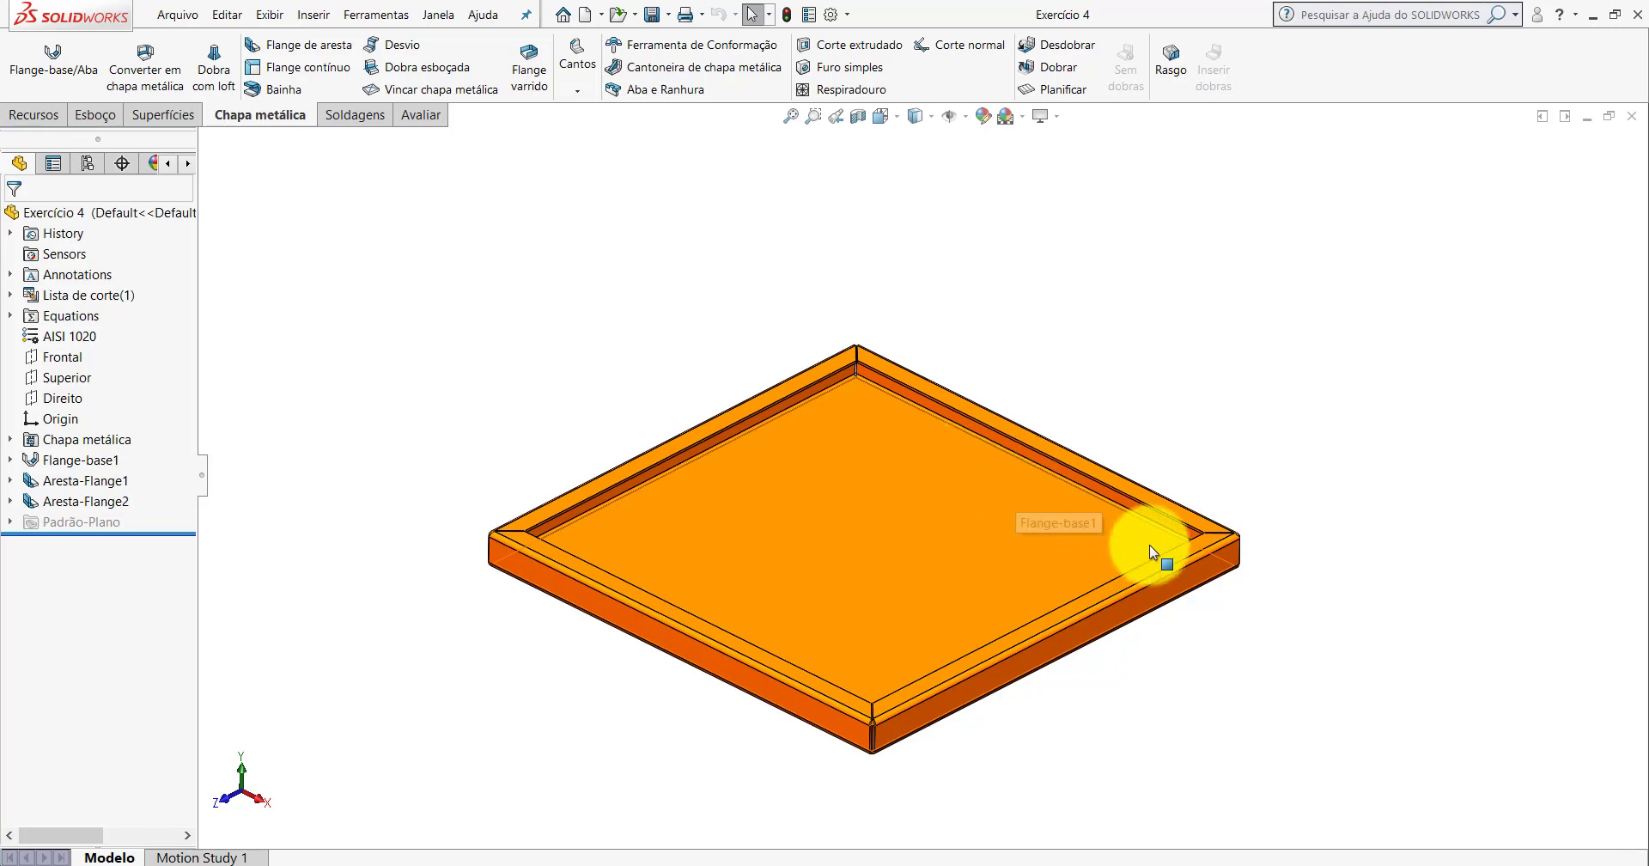
{"action": "scroll", "coordinate": [945, 464], "scroll_direction": "up", "scroll_amount": 3}
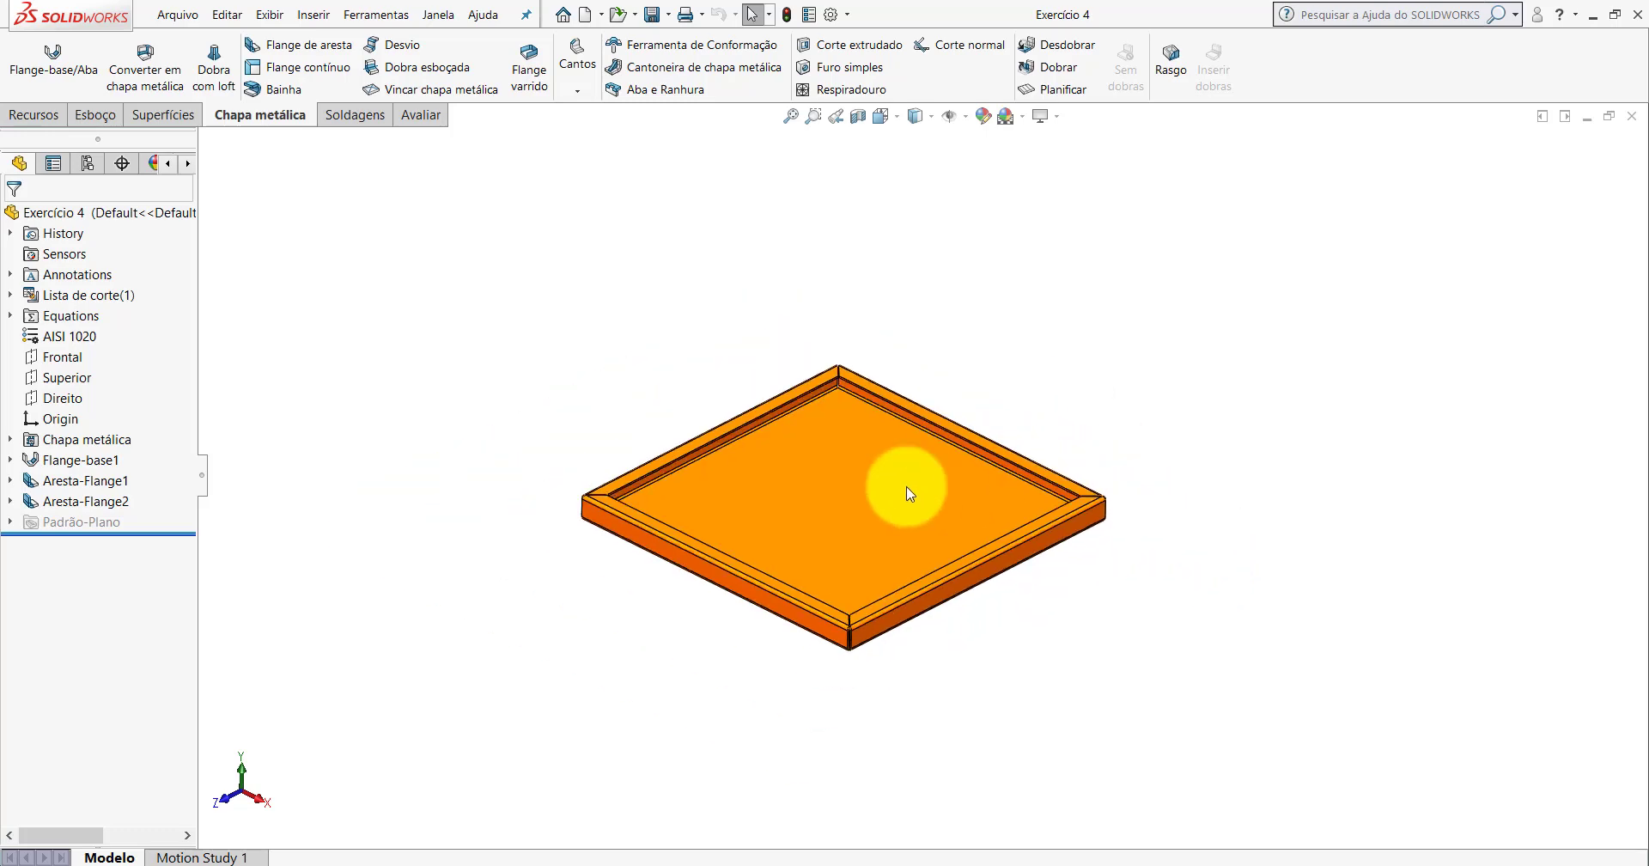
{"action": "scroll", "coordinate": [850, 511], "scroll_direction": "down", "scroll_amount": 2}
{"action": "scroll", "coordinate": [811, 484], "scroll_direction": "down", "scroll_amount": 2}
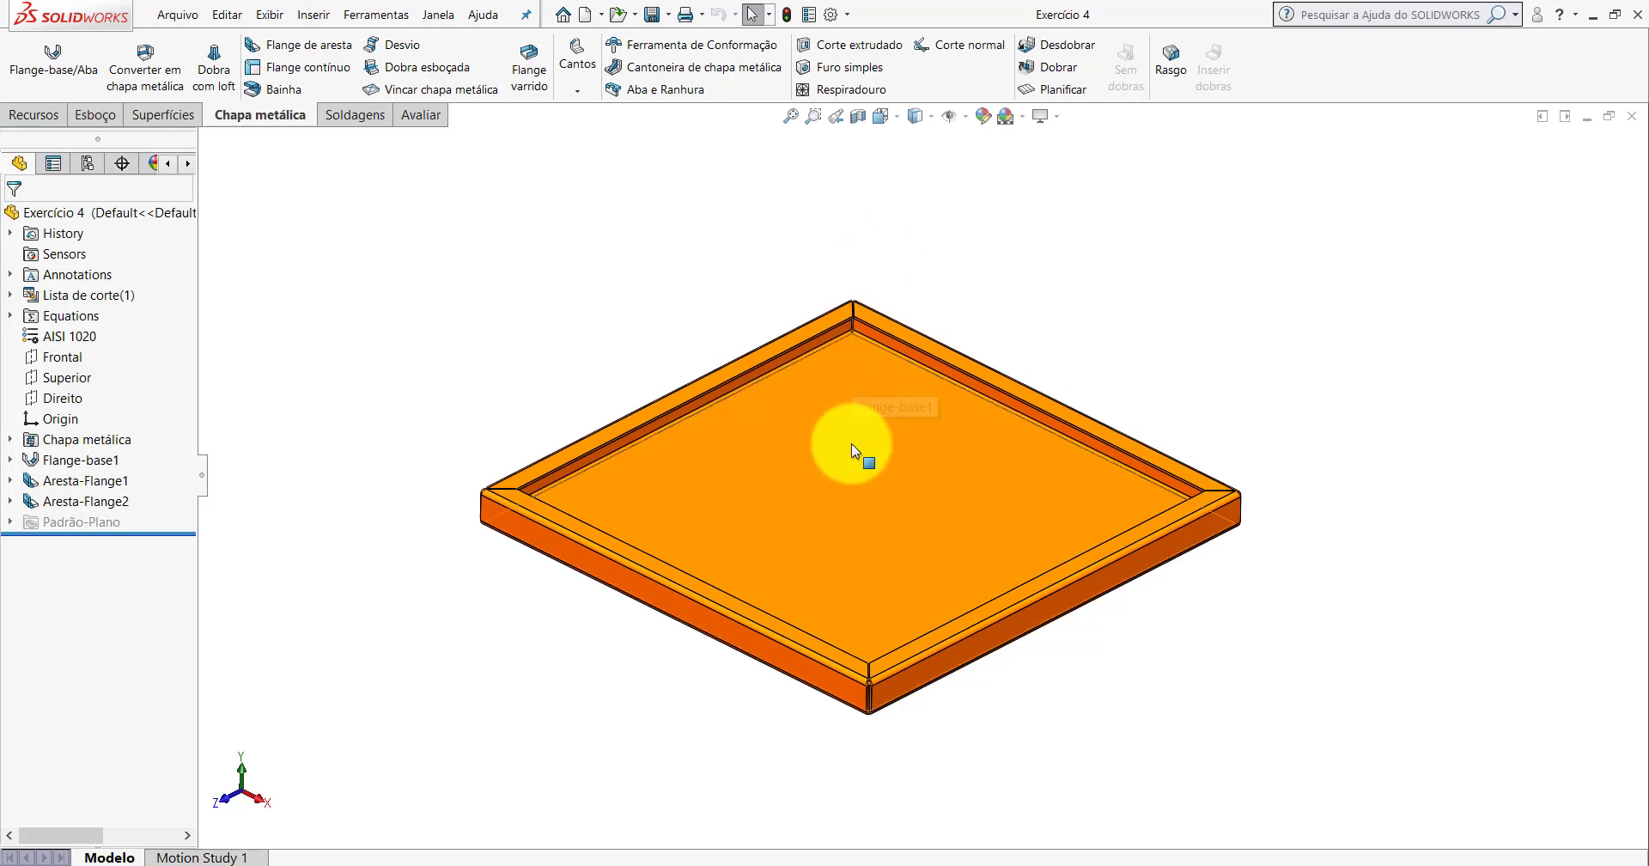
{"action": "middle_click_drag", "start_coordinate": [893, 440], "coordinate": [836, 358]}
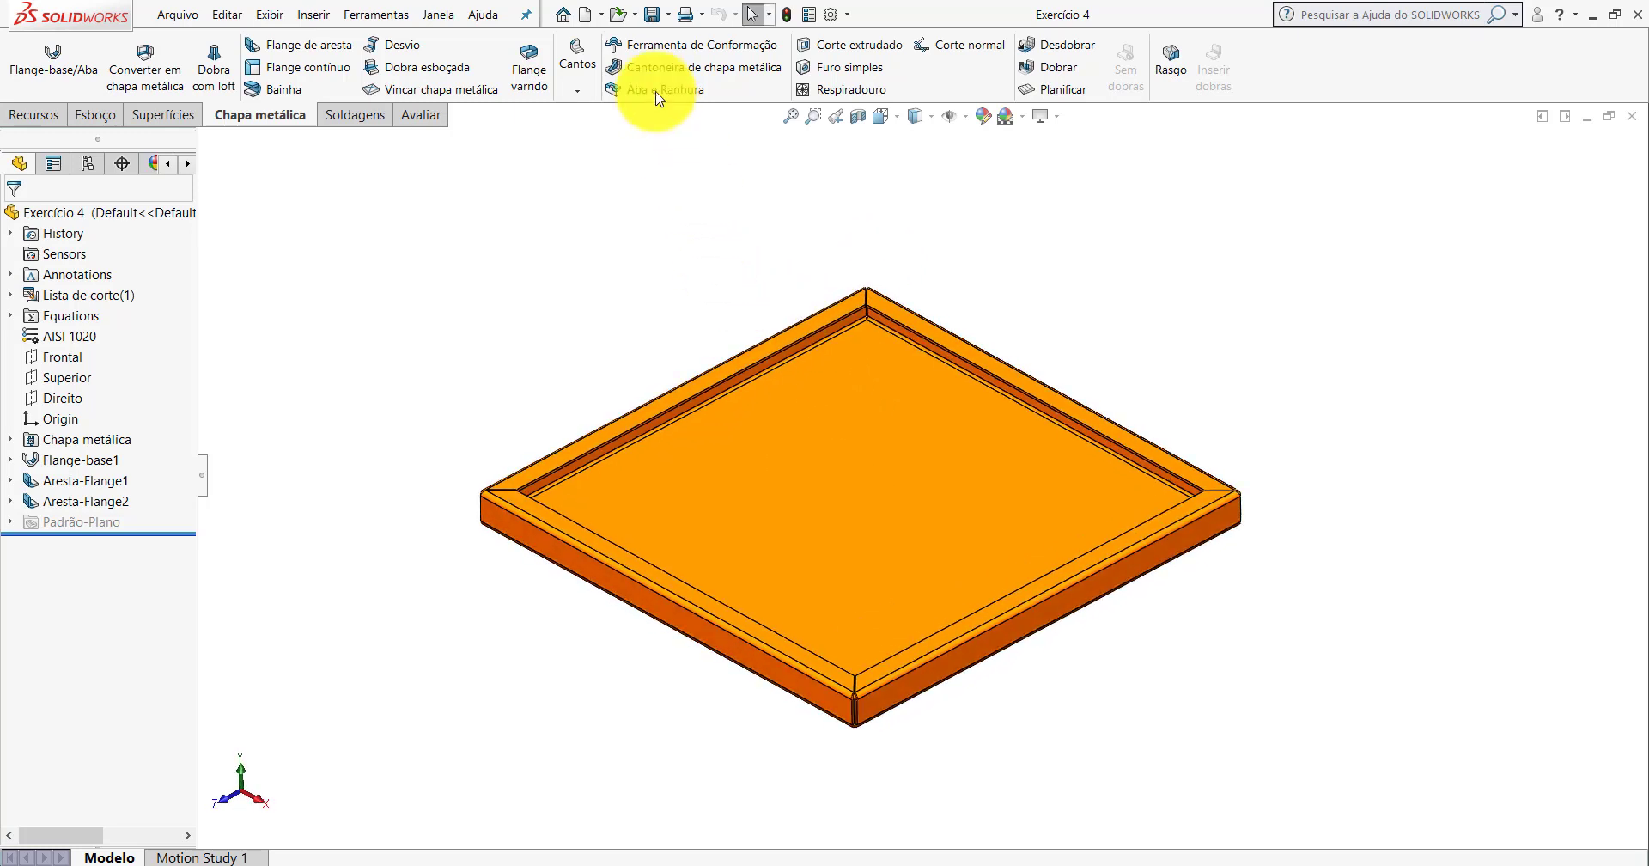
Create a new blank part, then switch back to the Exercício 4 tray.
{"action": "left_click", "coordinate": [585, 14]}
{"action": "double_click", "coordinate": [412, 392]}
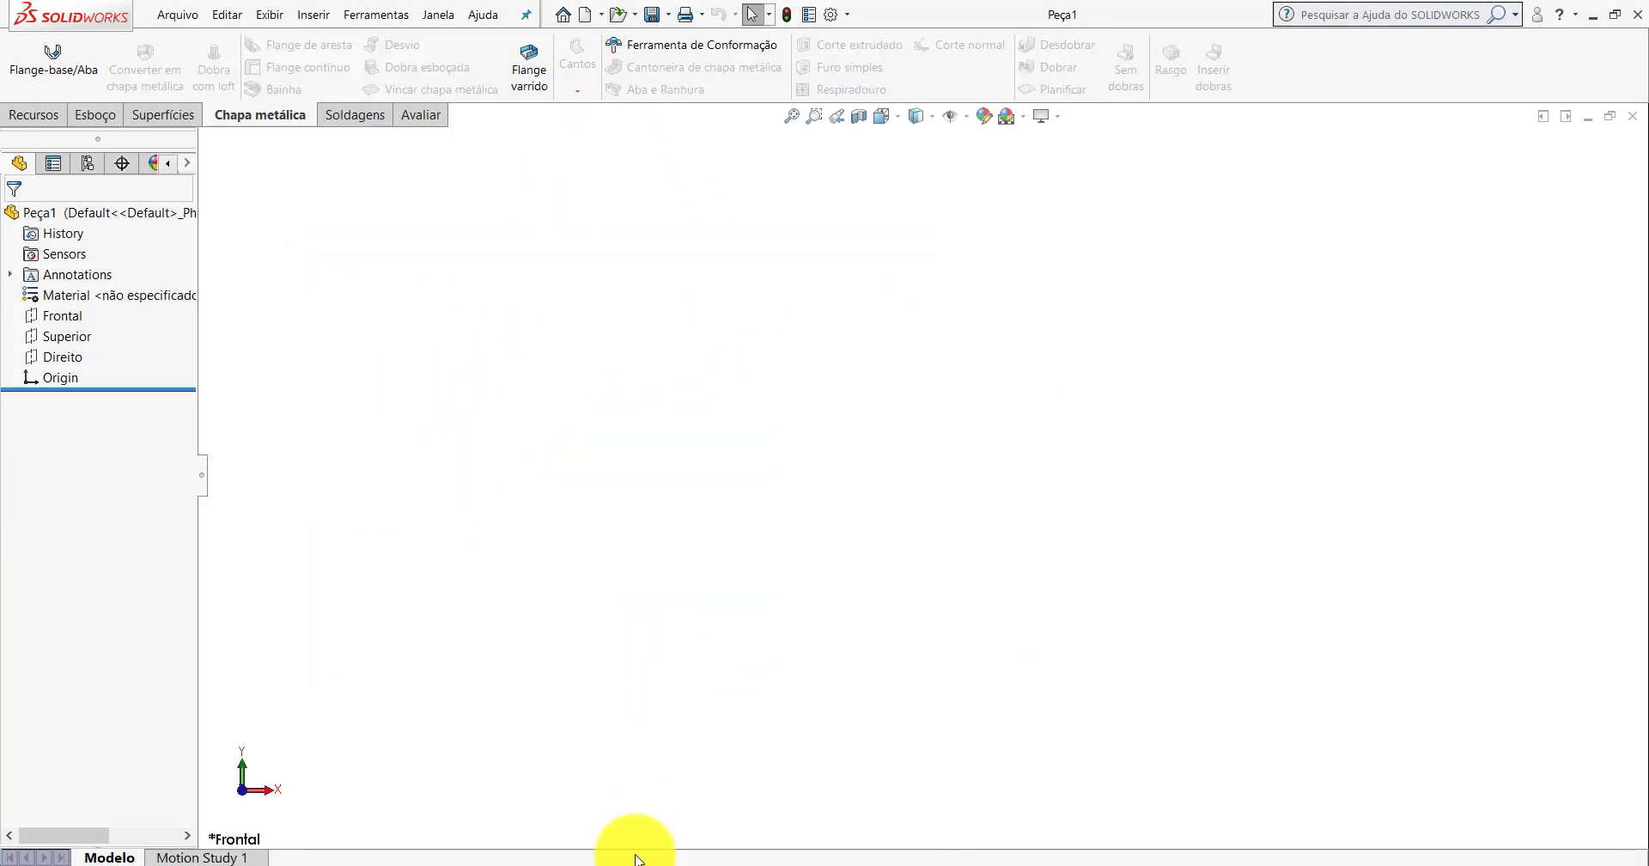
{"action": "left_click", "coordinate": [587, 863]}
{"action": "left_click", "coordinate": [512, 780]}
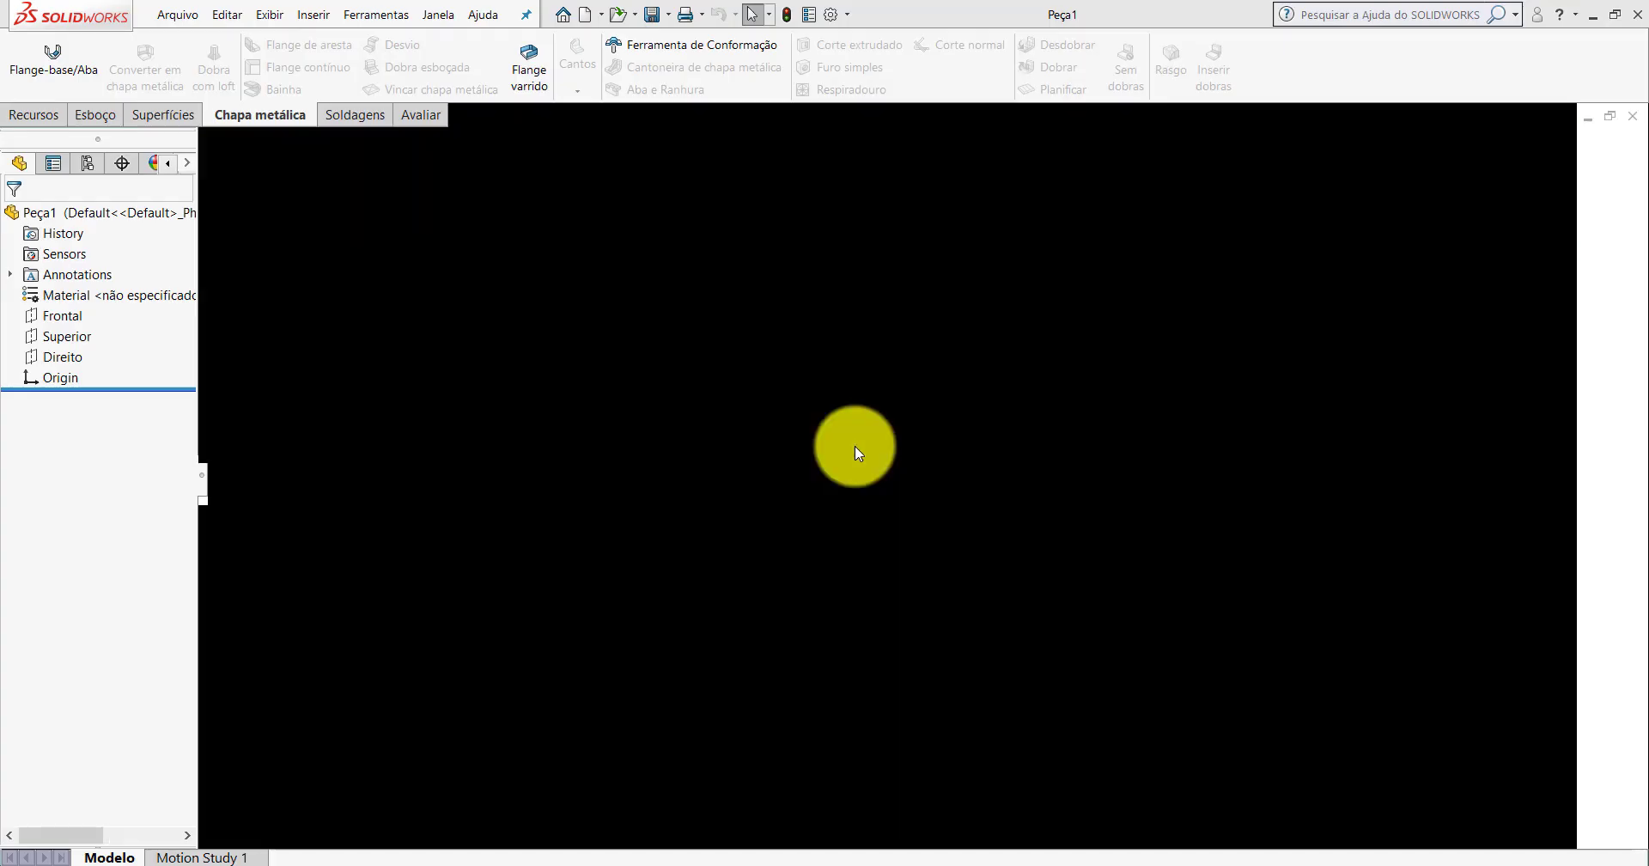
Measure the distance between opposite flange faces in both directions: 400 mm.
{"action": "left_click", "coordinate": [420, 114]}
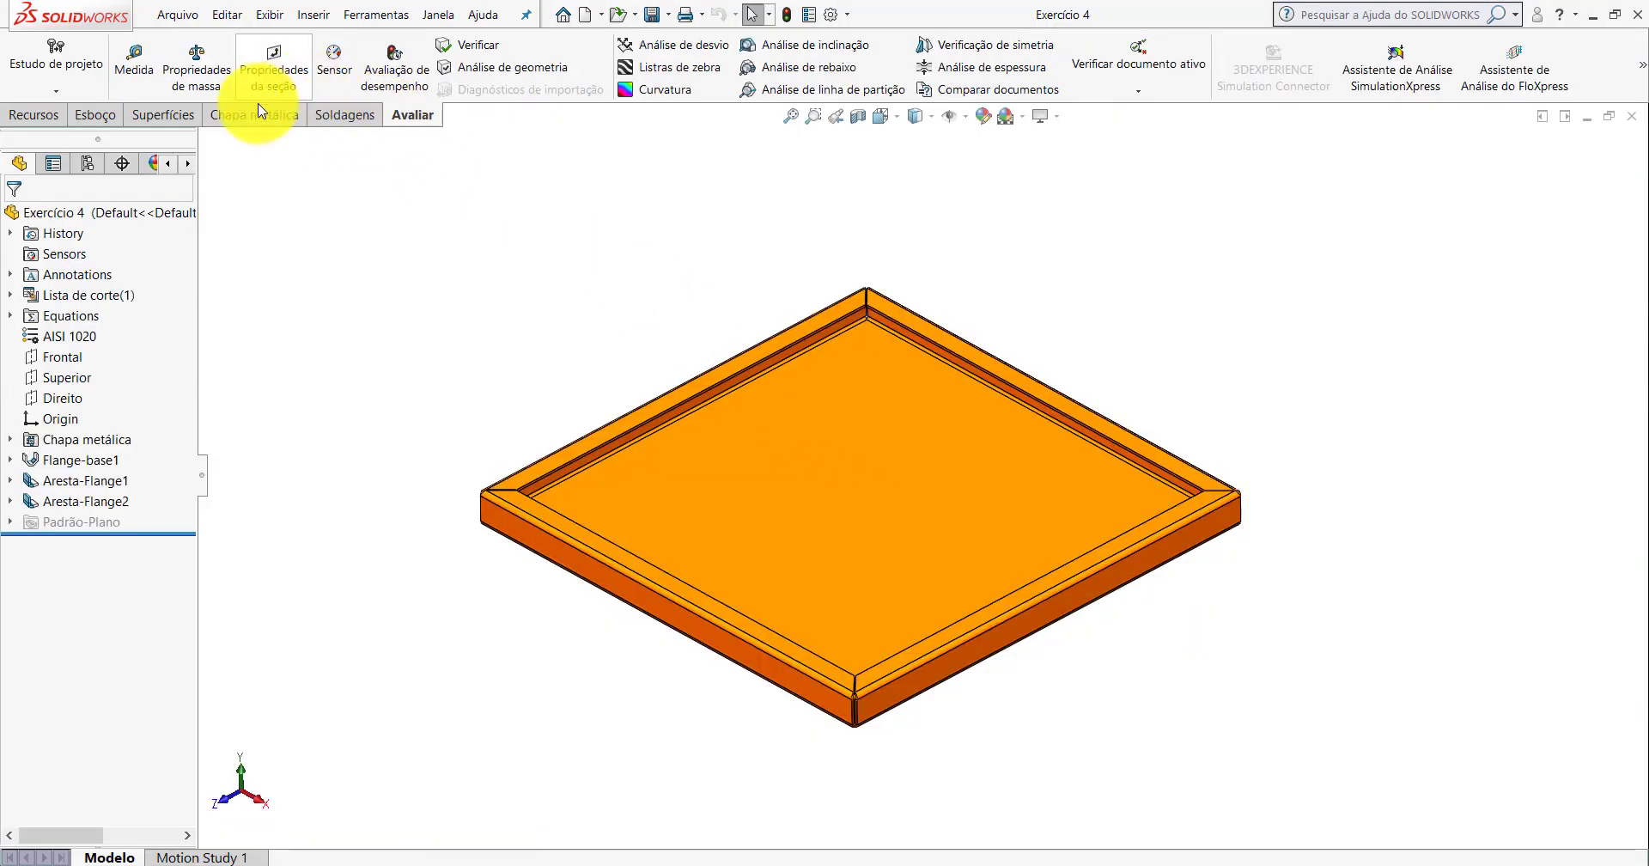
{"action": "left_click", "coordinate": [134, 64]}
{"action": "left_click", "coordinate": [736, 656]}
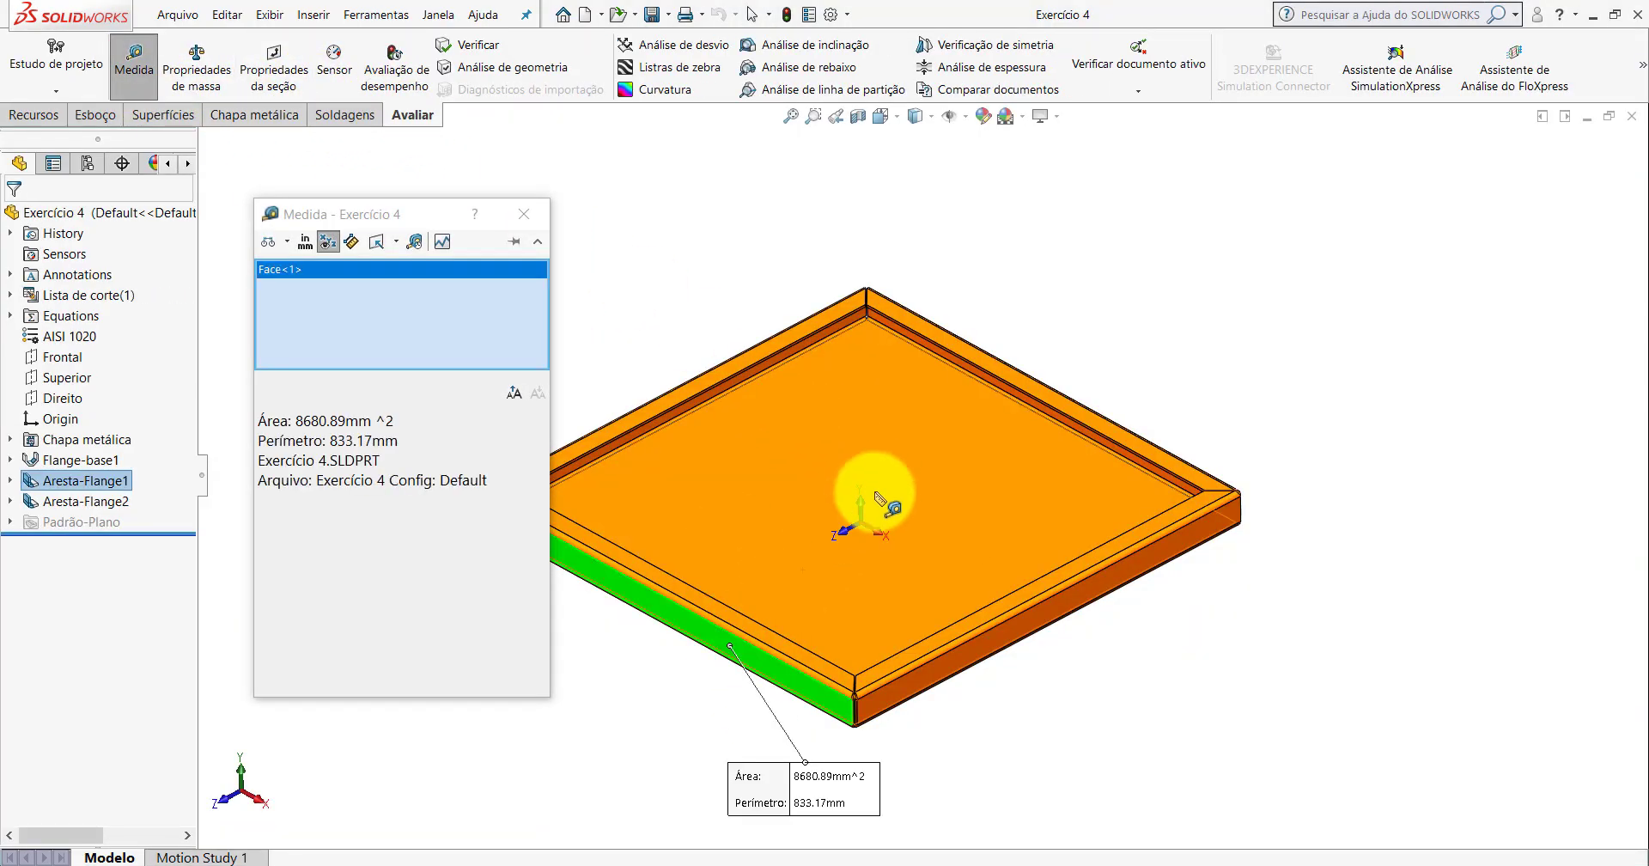
{"action": "mouse_move", "coordinate": [873, 497]}
{"action": "middle_mouse_down"}
{"action": "mouse_move", "coordinate": [1026, 405]}
{"action": "mouse_move", "coordinate": [1263, 657]}
{"action": "middle_mouse_up"}
{"action": "left_click", "coordinate": [1077, 402]}
{"action": "left_click", "coordinate": [1263, 657]}
{"action": "left_click", "coordinate": [1197, 506]}
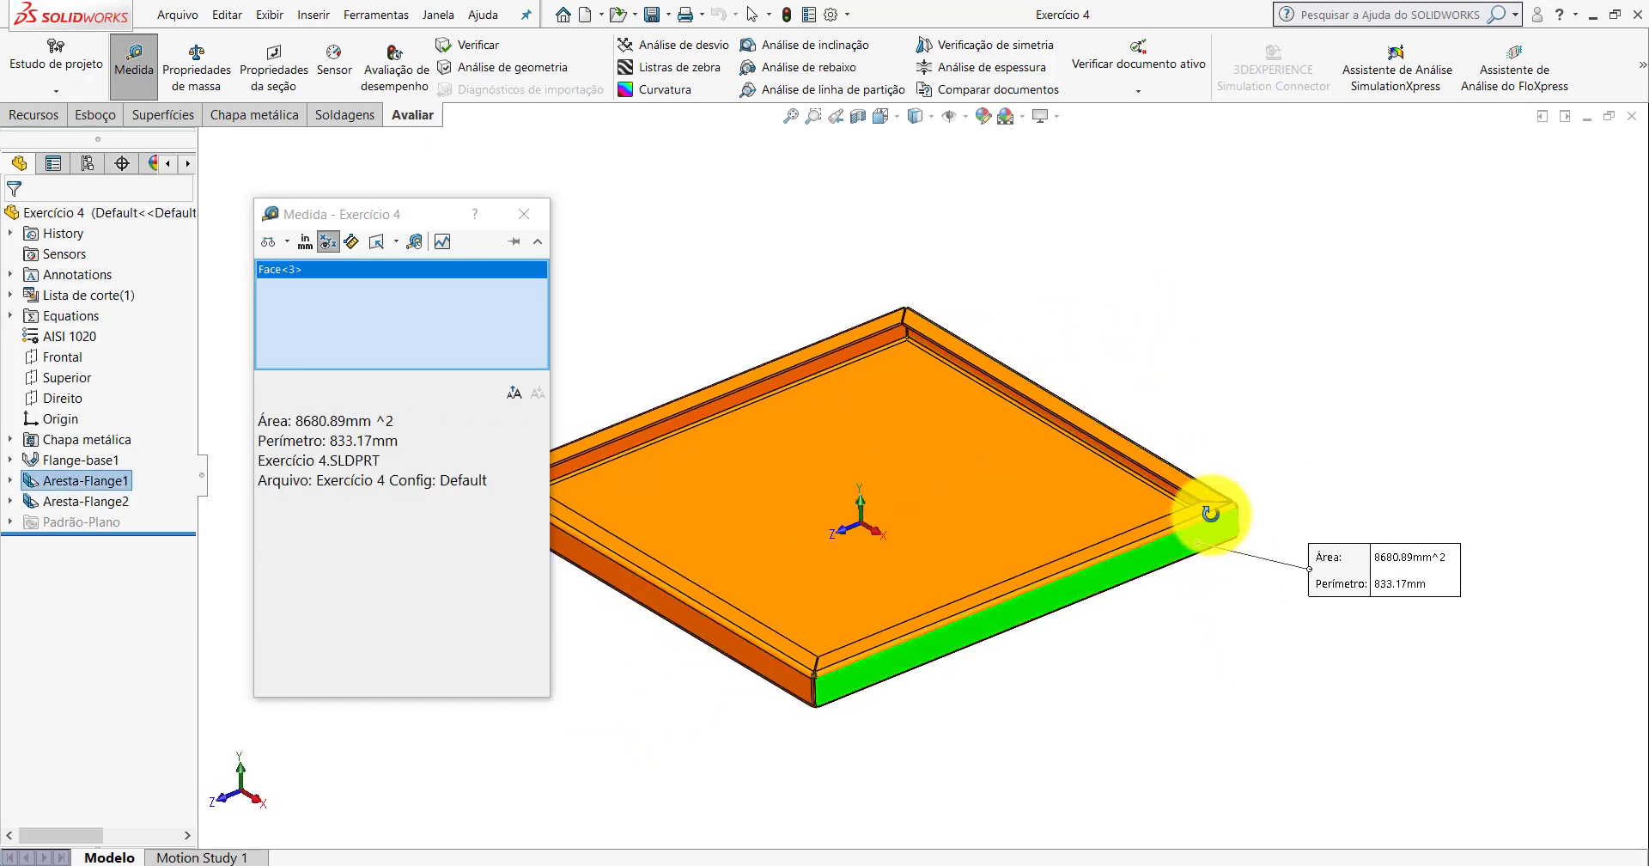
{"action": "mouse_move", "coordinate": [1197, 507]}
{"action": "middle_mouse_down"}
{"action": "mouse_move", "coordinate": [1142, 563]}
{"action": "mouse_move", "coordinate": [619, 446]}
{"action": "middle_mouse_up"}
{"action": "left_click", "coordinate": [605, 438]}
{"action": "mouse_move", "coordinate": [993, 516]}
{"action": "middle_mouse_down"}
{"action": "mouse_move", "coordinate": [976, 497]}
{"action": "mouse_move", "coordinate": [976, 516]}
{"action": "middle_mouse_up"}
{"action": "left_click", "coordinate": [539, 216]}
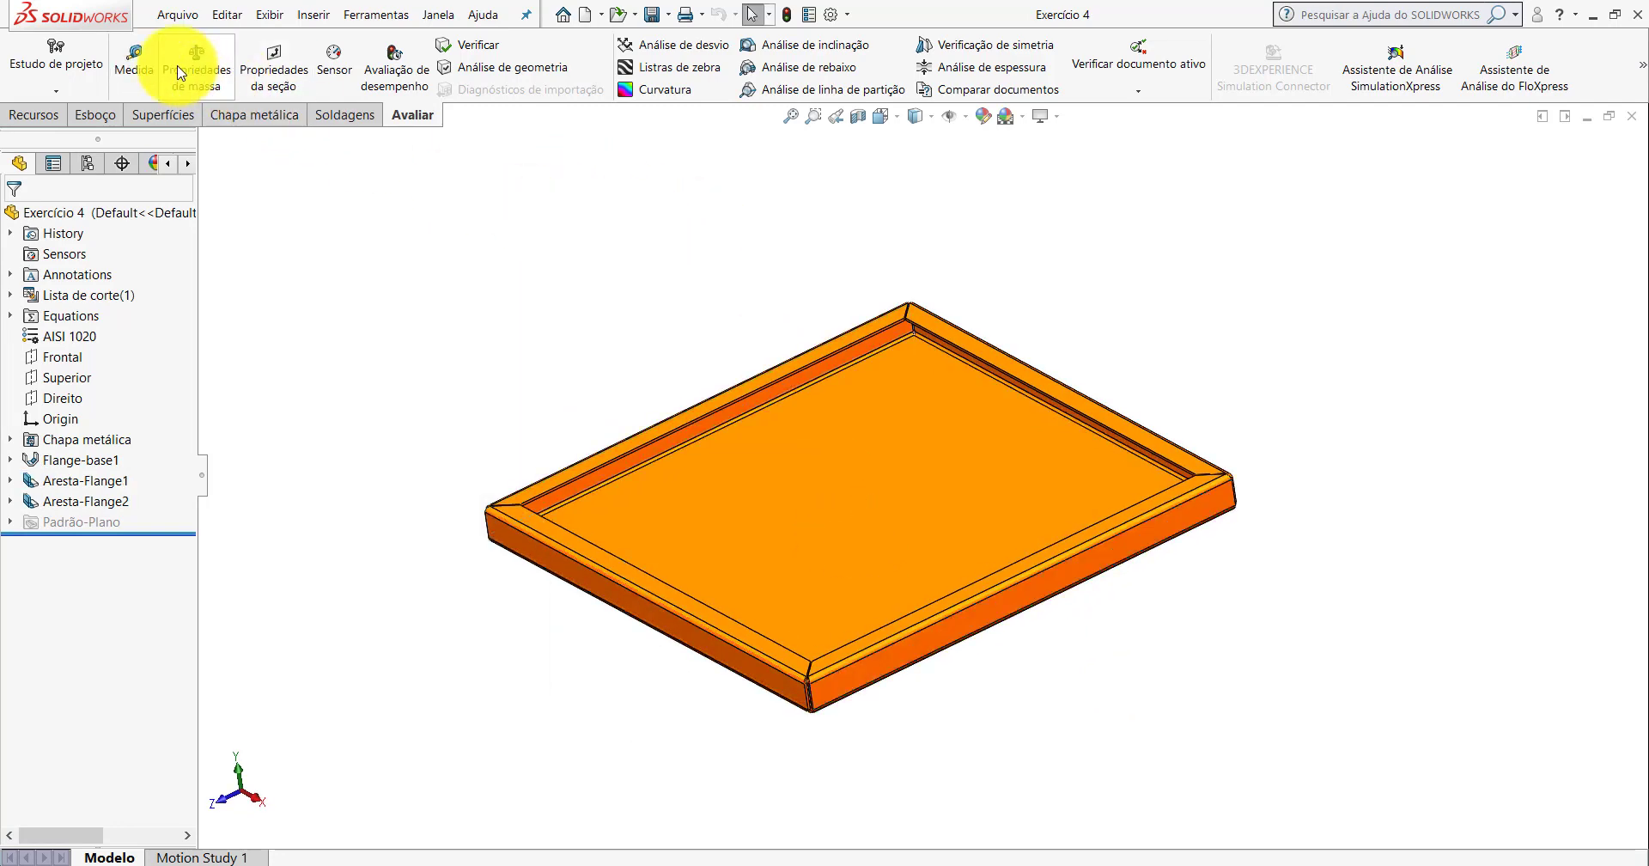
Measure between the tray's top and bottom faces to confirm the 2 mm sheet thickness.
{"action": "left_click", "coordinate": [134, 60]}
{"action": "left_click", "coordinate": [851, 464]}
{"action": "mouse_move", "coordinate": [850, 464]}
{"action": "middle_mouse_down"}
{"action": "mouse_move", "coordinate": [858, 250]}
{"action": "mouse_move", "coordinate": [976, 508]}
{"action": "middle_mouse_up"}
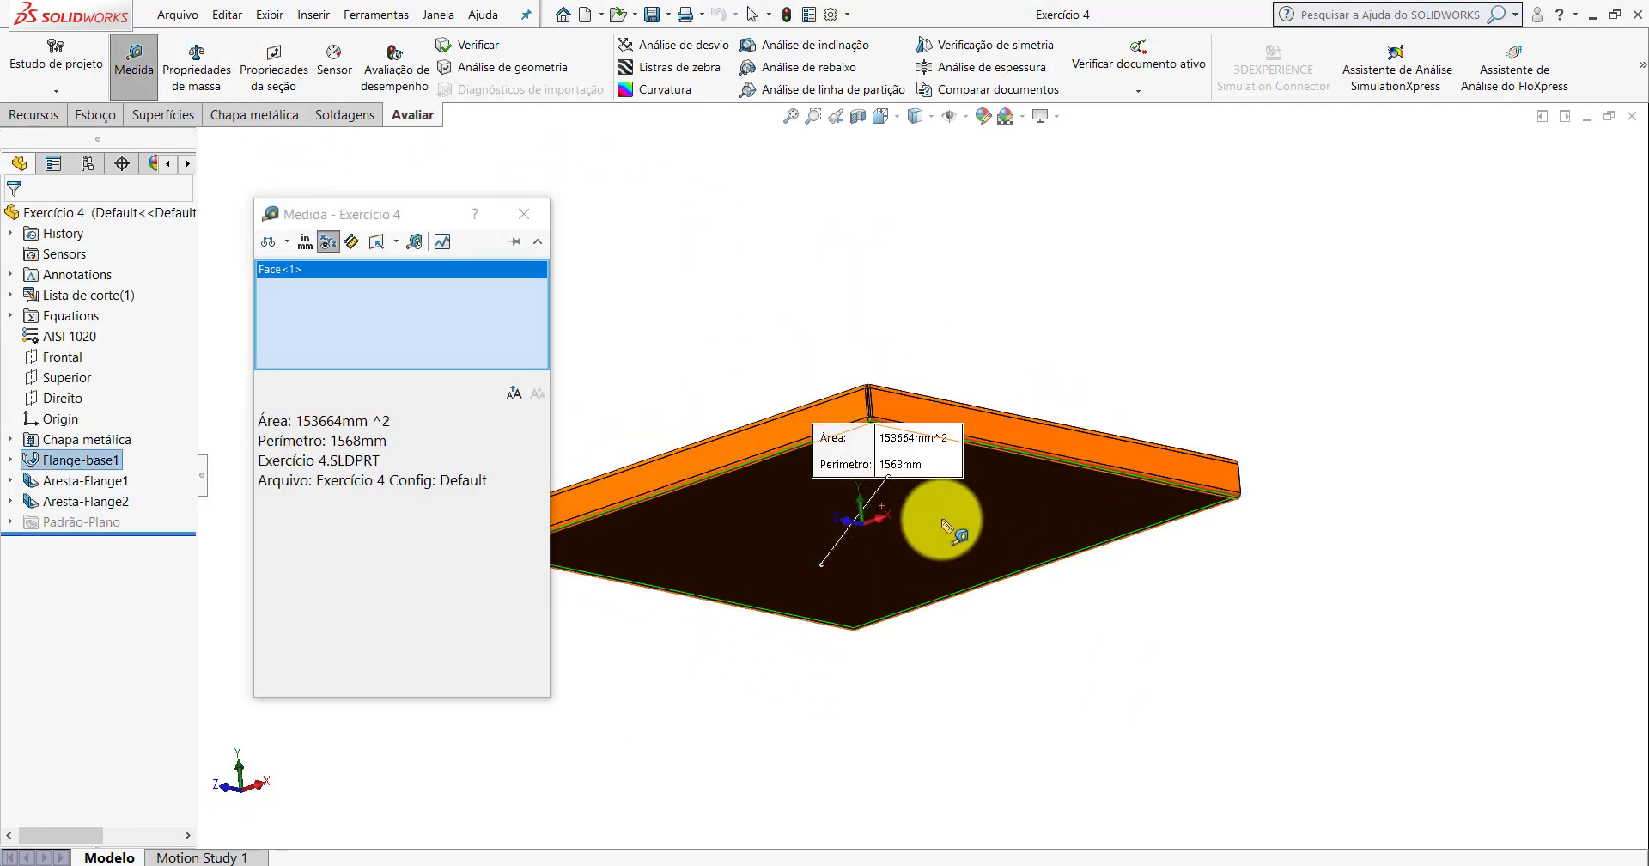
{"action": "left_click", "coordinate": [976, 508]}
{"action": "middle_click_drag", "start_coordinate": [946, 604], "coordinate": [949, 735]}
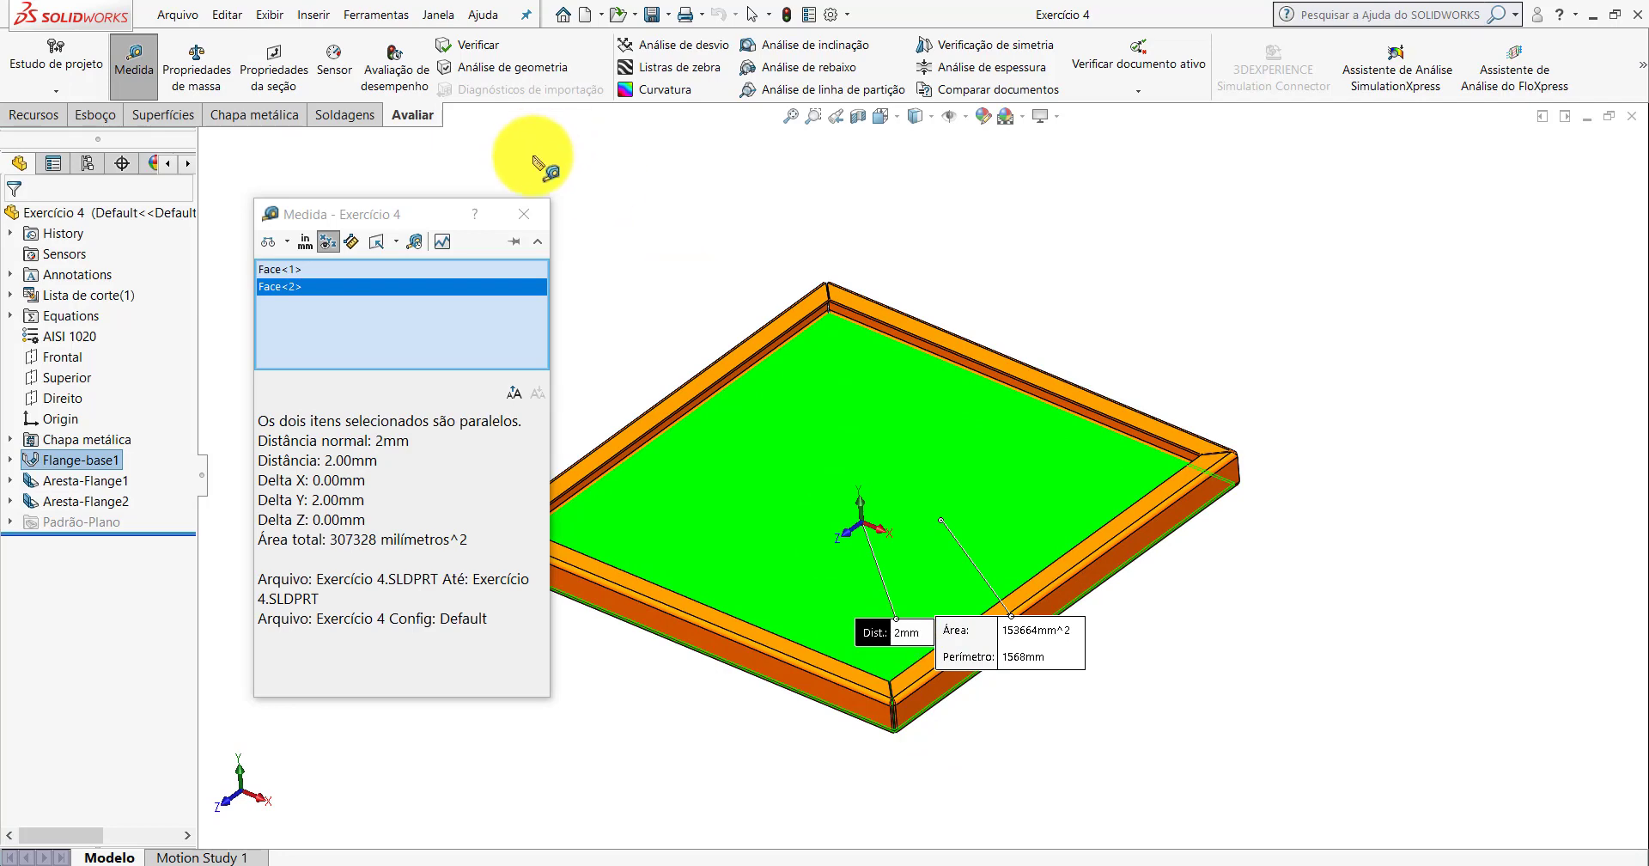
{"action": "left_click", "coordinate": [523, 214]}
{"action": "middle_click_drag", "start_coordinate": [867, 395], "coordinate": [801, 417]}
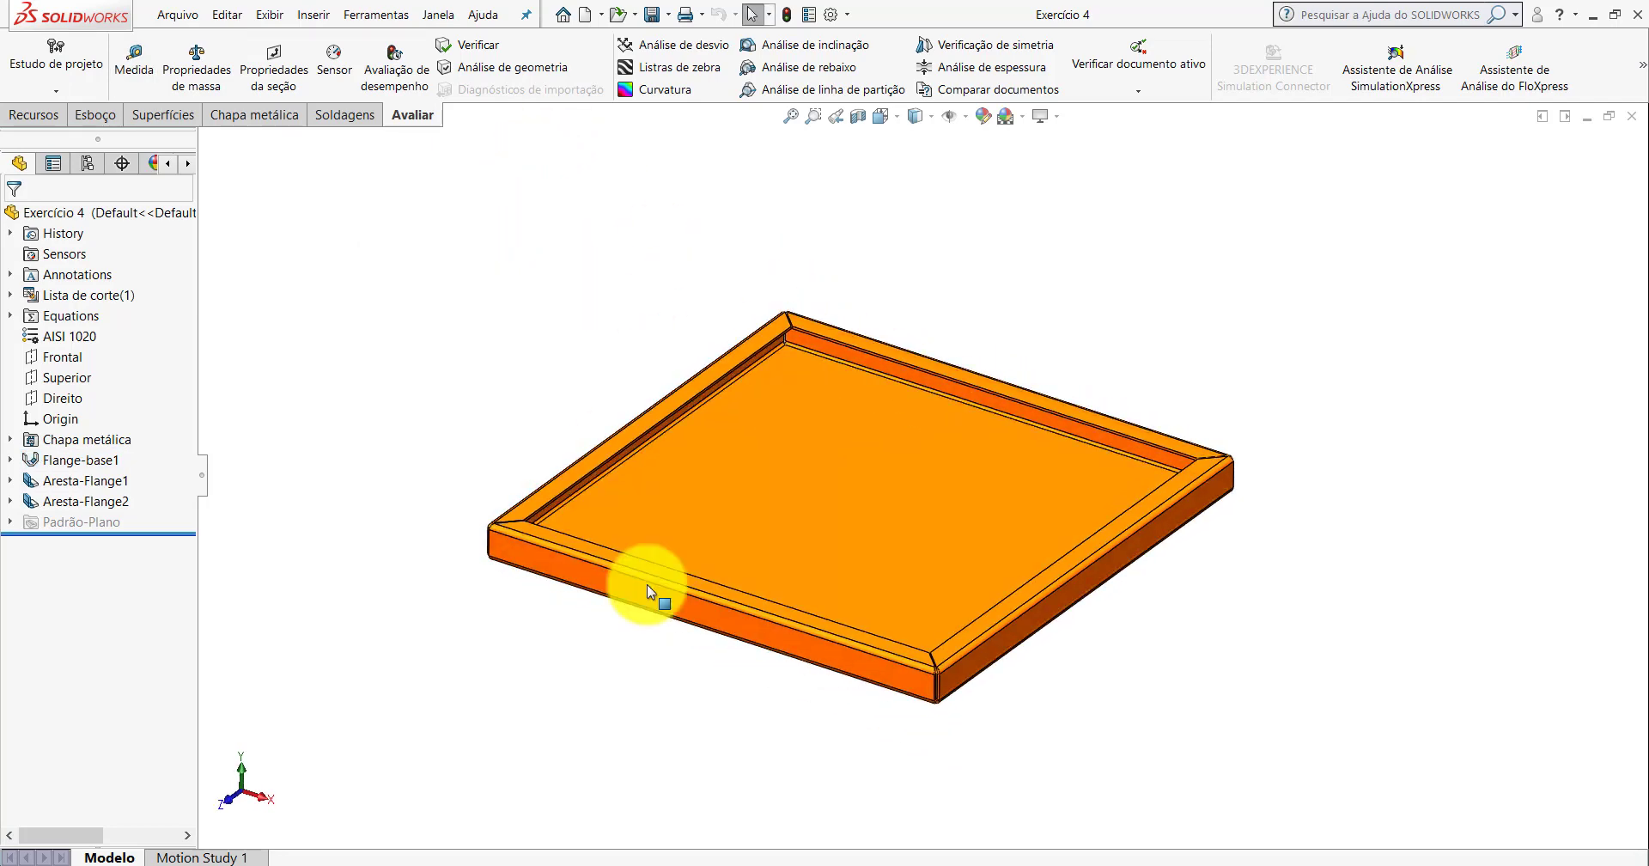
In Peça1, draw a centre rectangle on the Superior plane centred at the origin.
{"action": "left_click", "coordinate": [725, 799]}
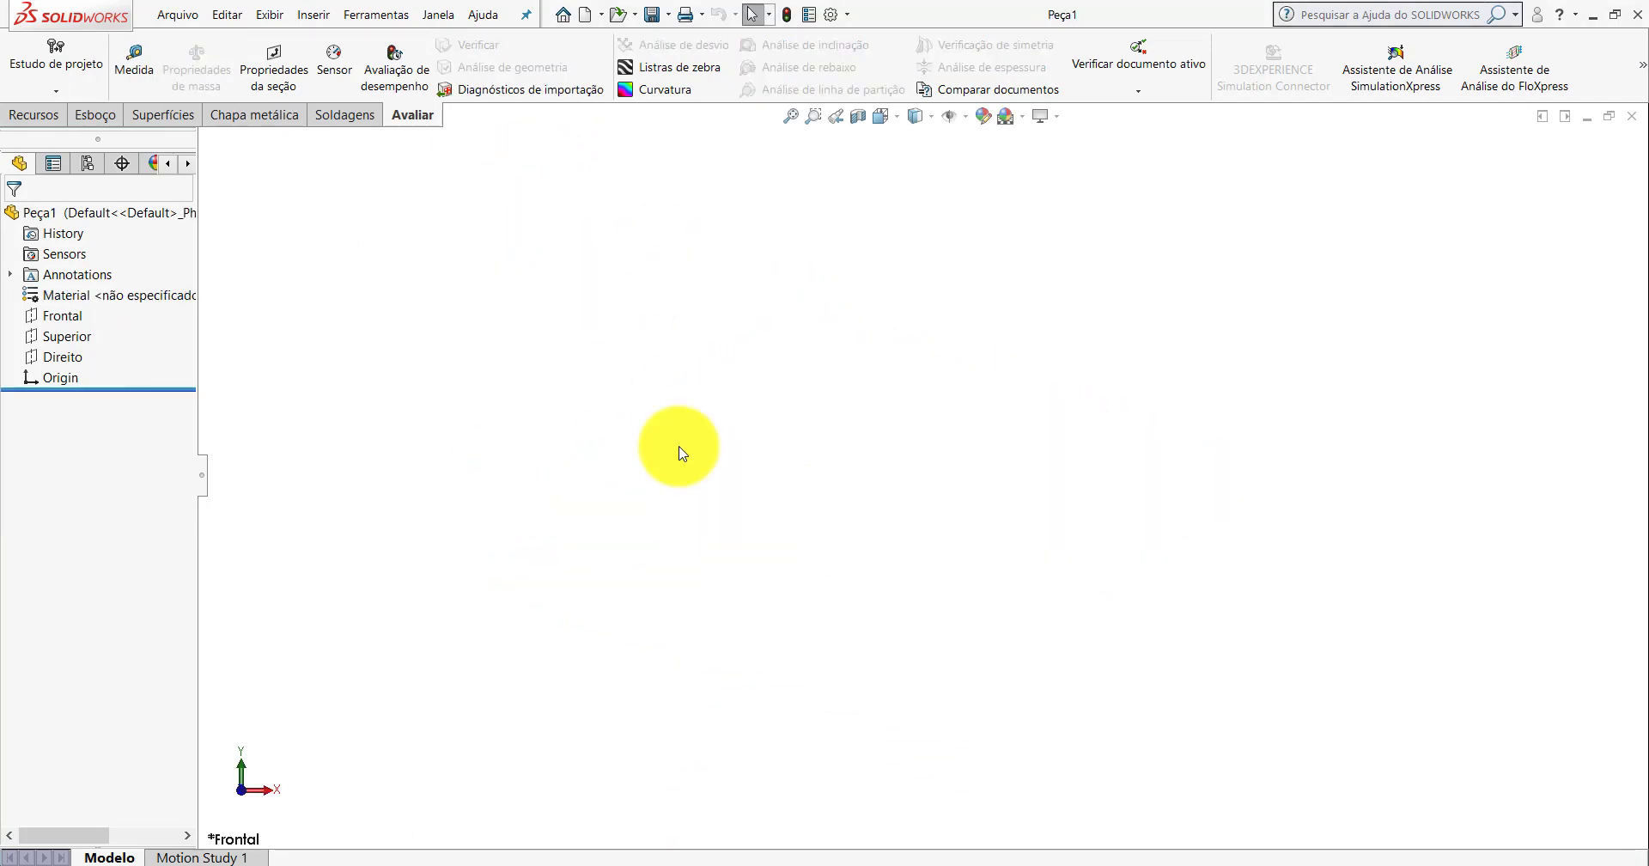
{"action": "left_click", "coordinate": [590, 14]}
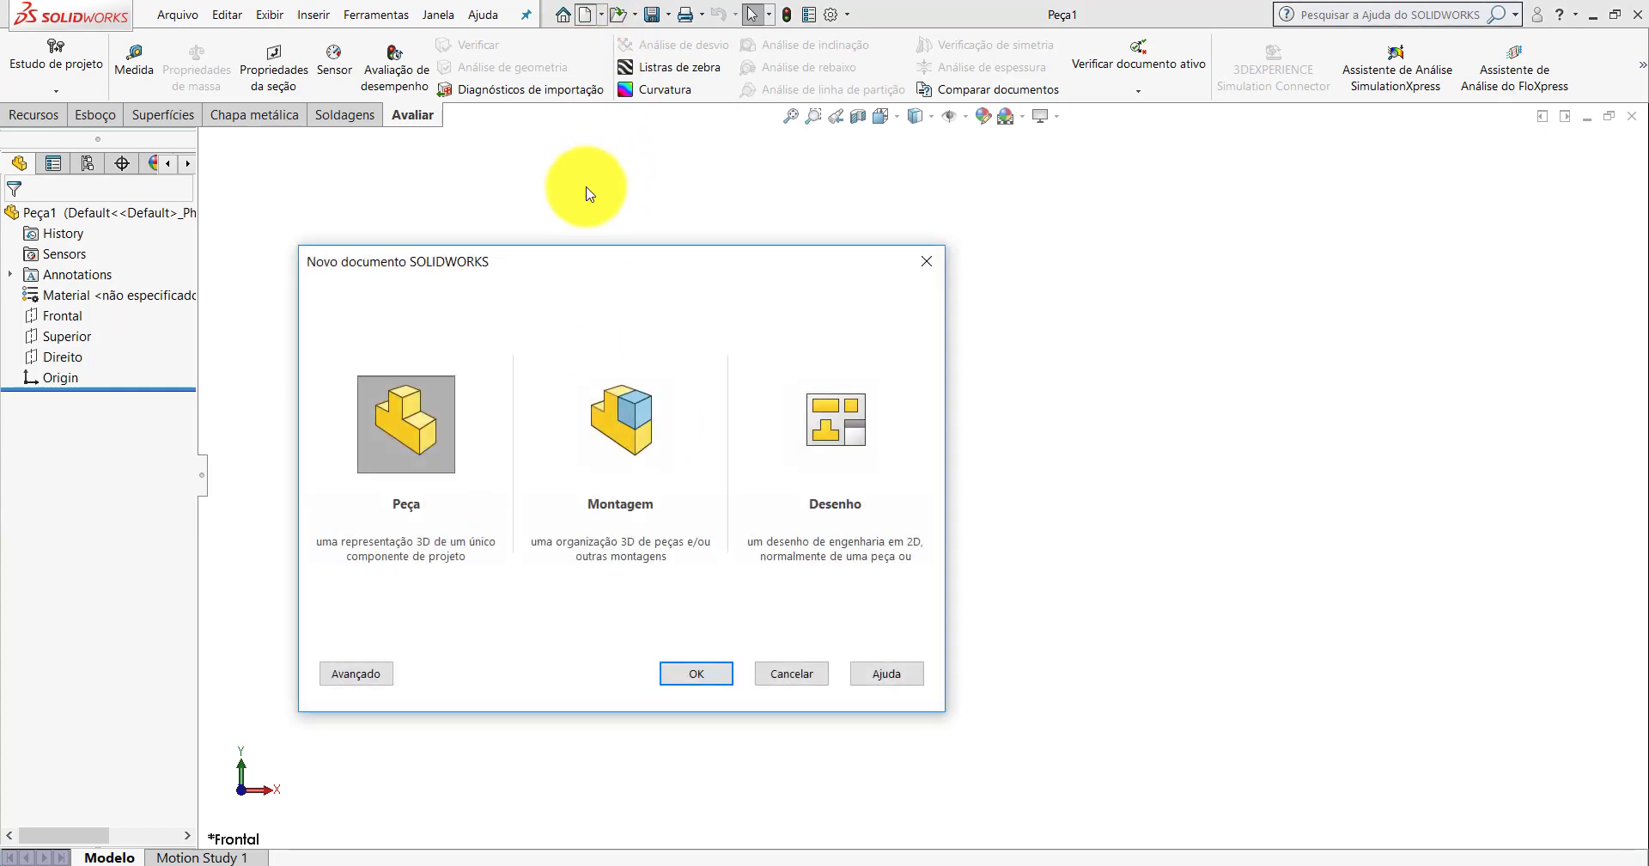
{"action": "key", "text": "Escape"}
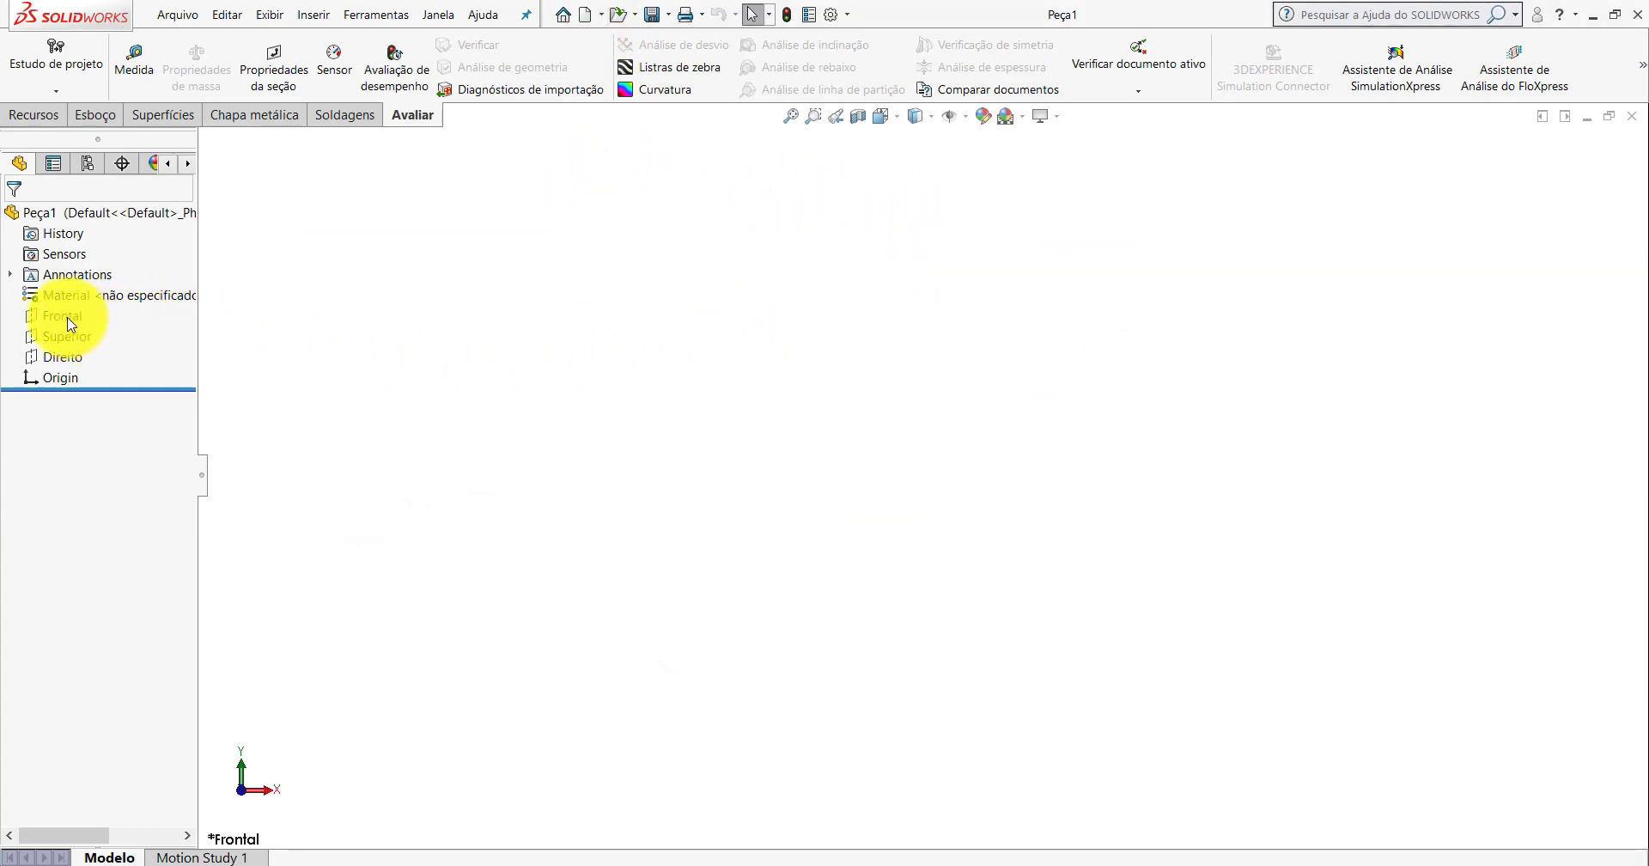
{"action": "left_click", "coordinate": [62, 340]}
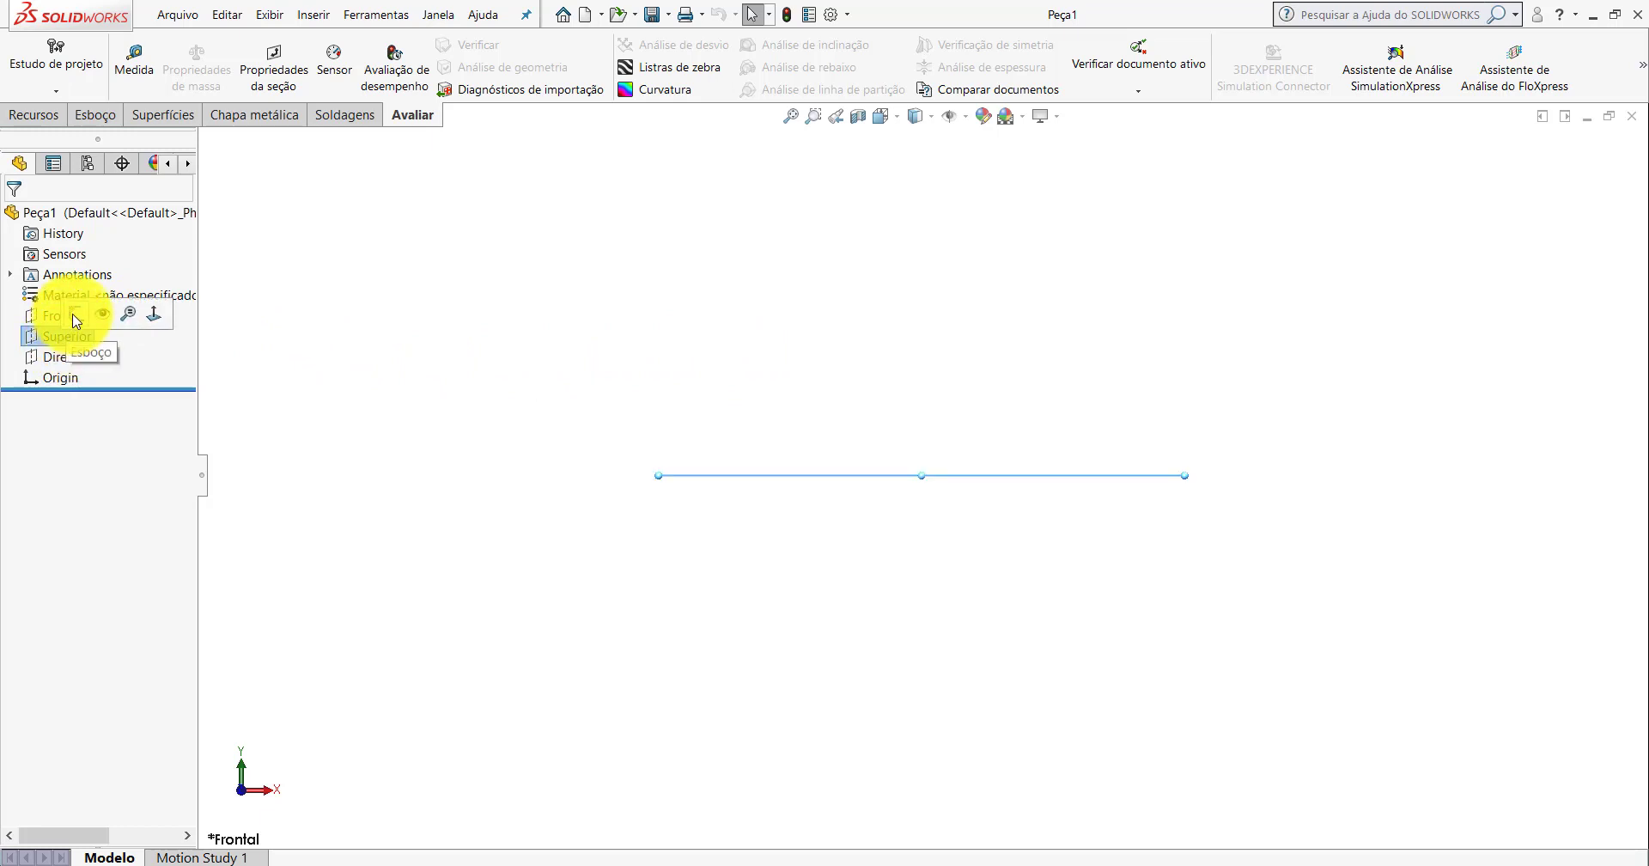
{"action": "left_click", "coordinate": [75, 320]}
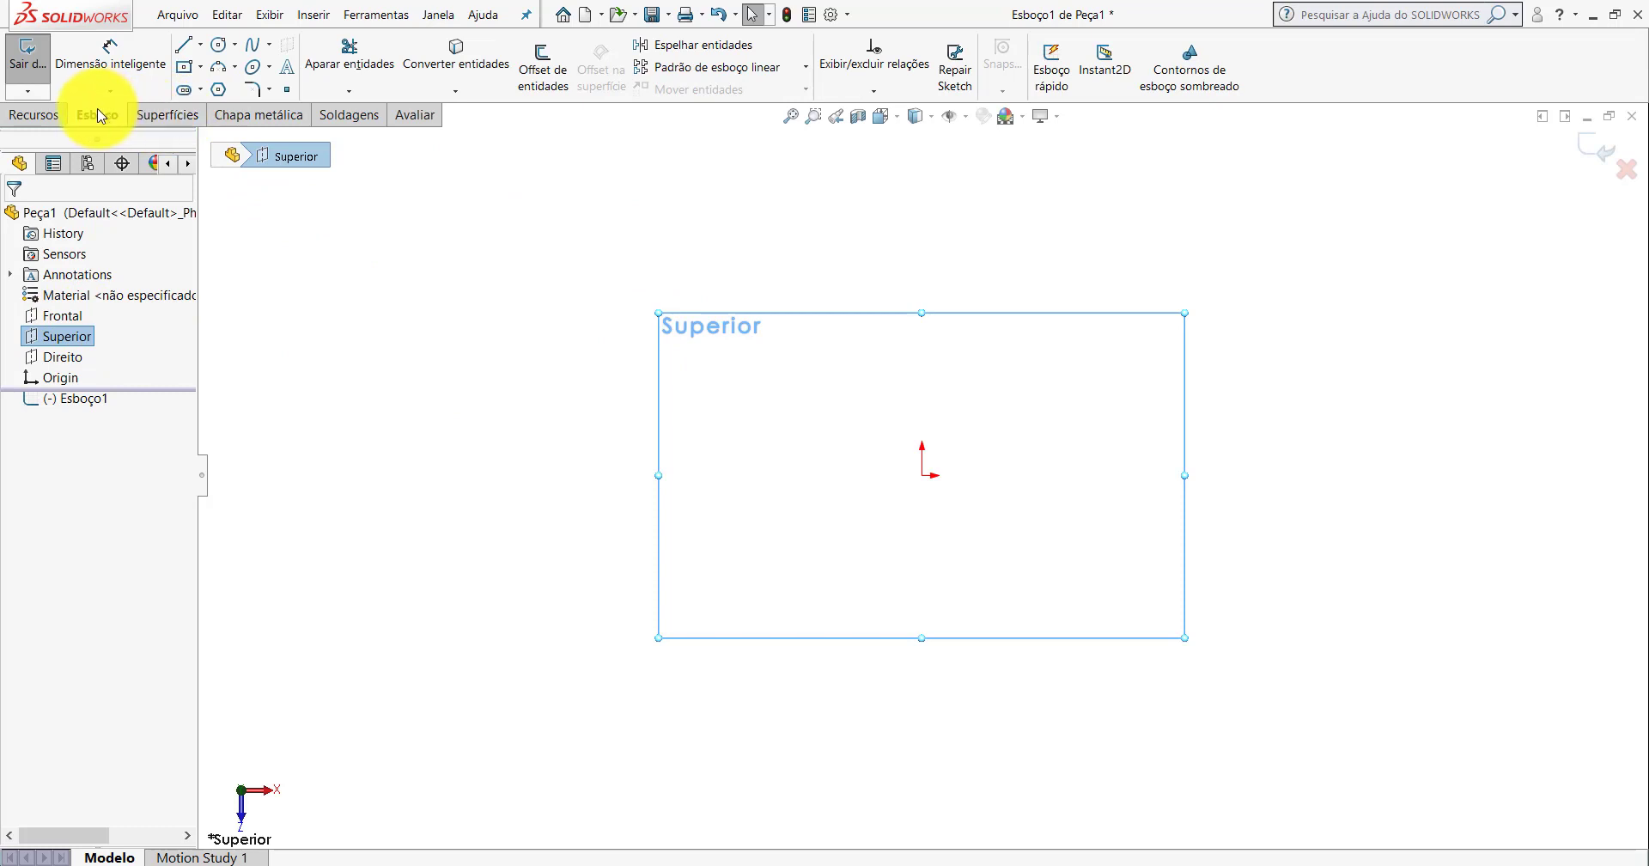
{"action": "left_click", "coordinate": [186, 69]}
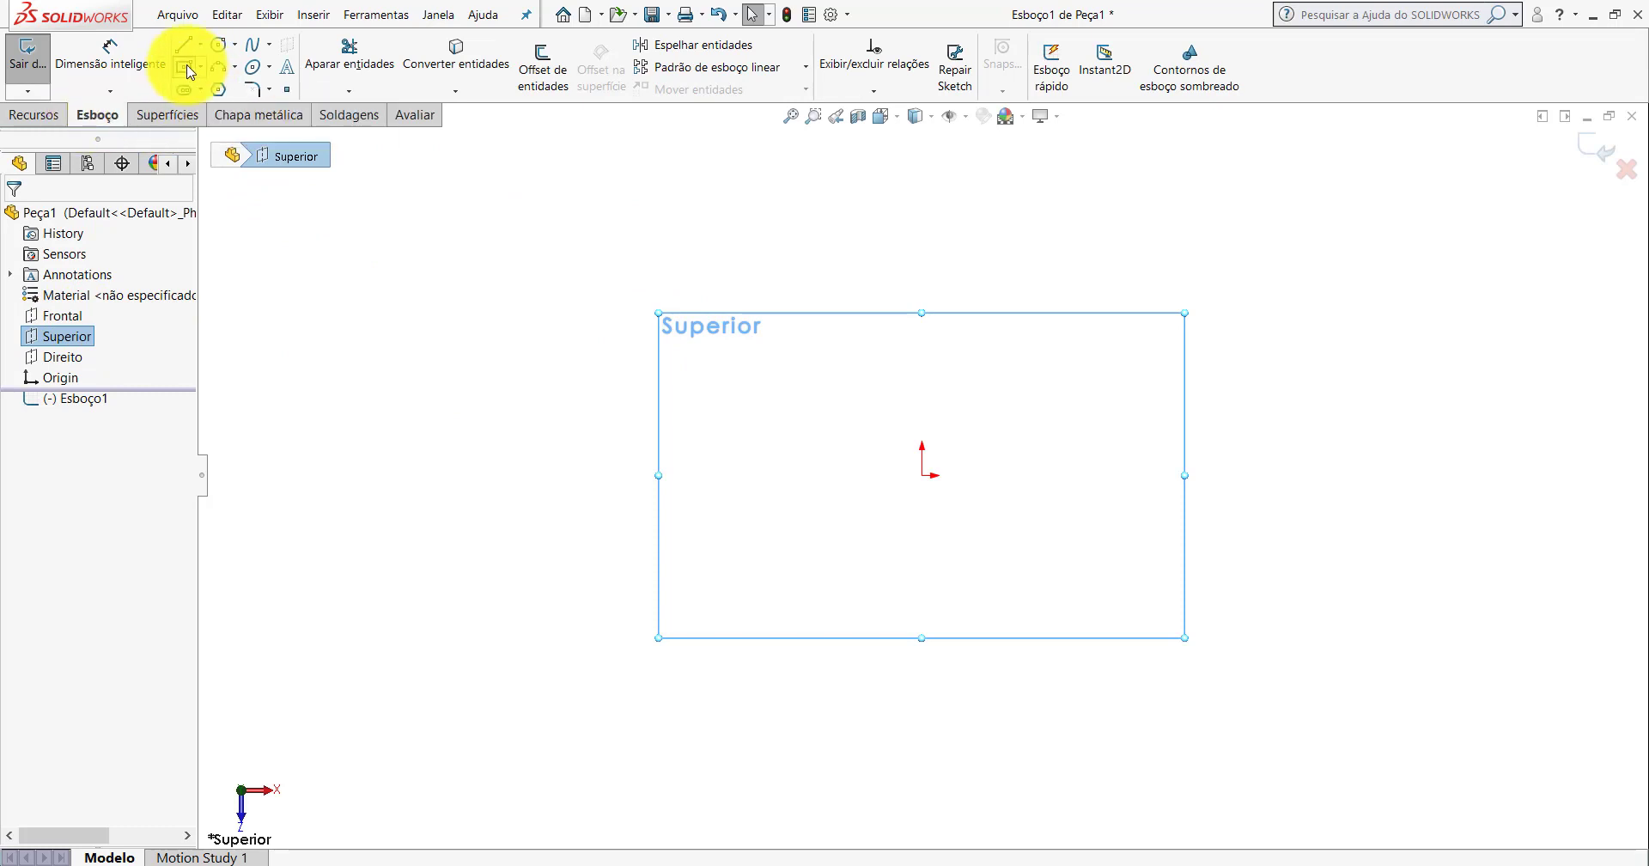
{"action": "left_click", "coordinate": [924, 478]}
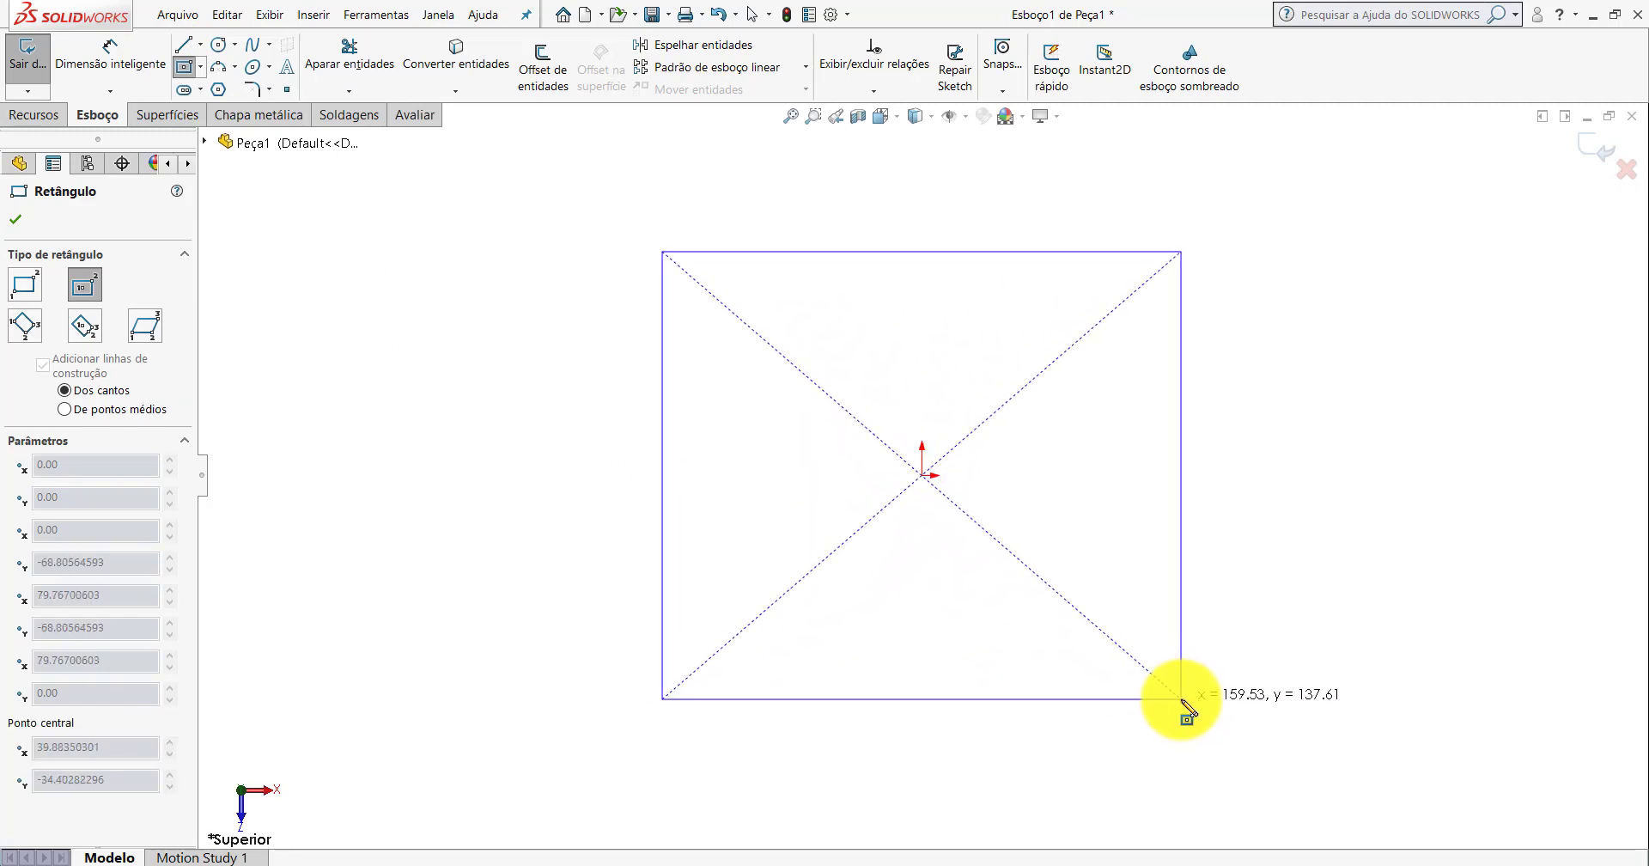
{"action": "left_click", "coordinate": [1182, 699]}
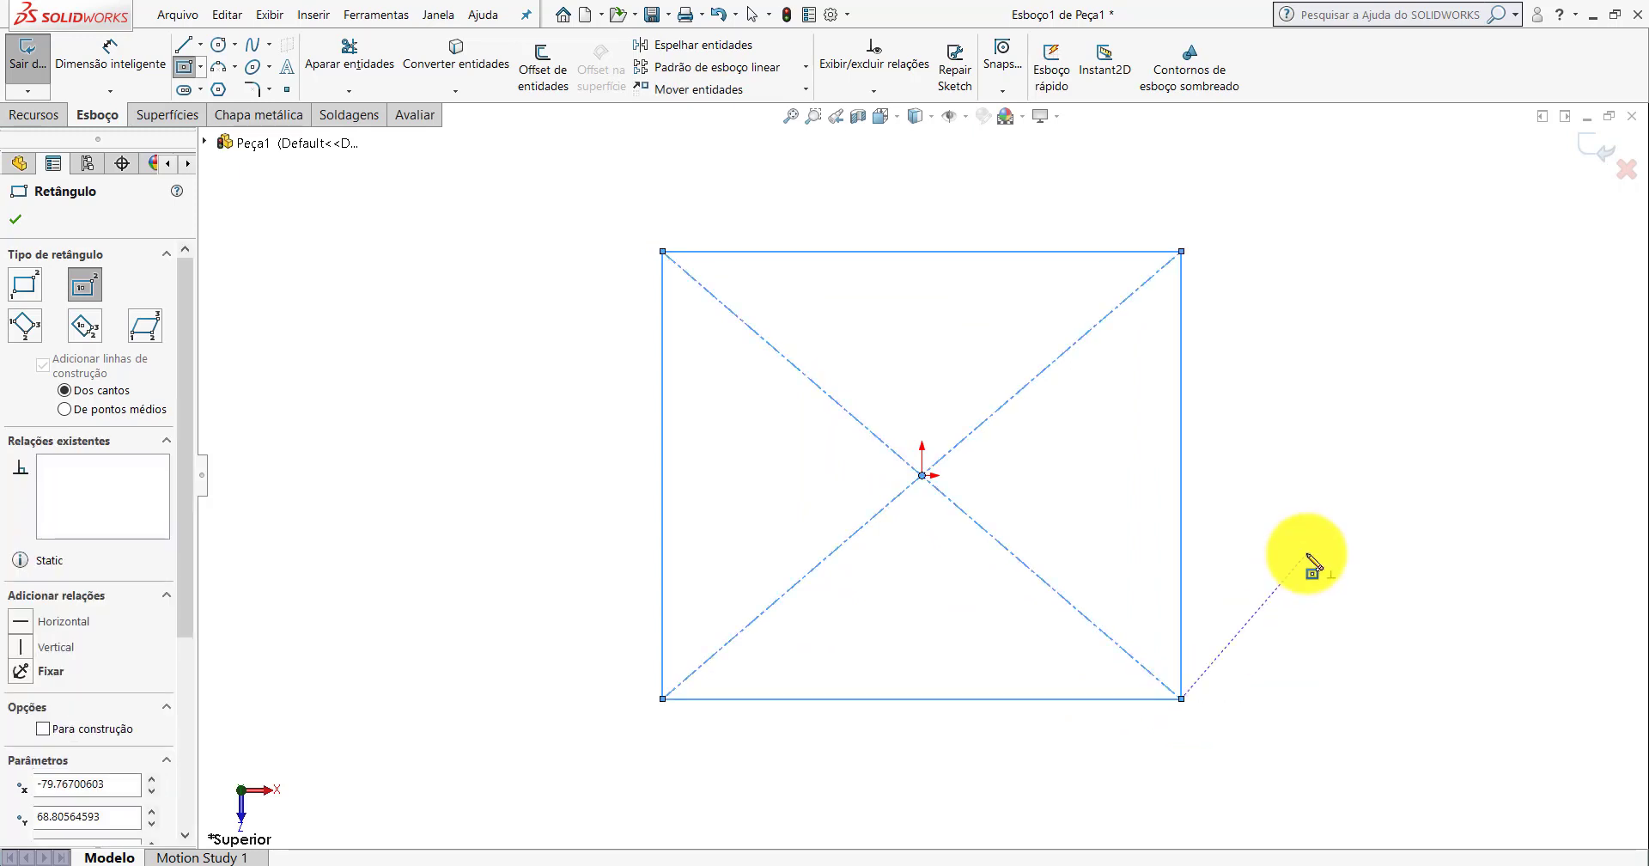
{"action": "key", "text": "Escape"}
Dimension the square's right and bottom edges to 400 mm each.
{"action": "left_click", "coordinate": [107, 61]}
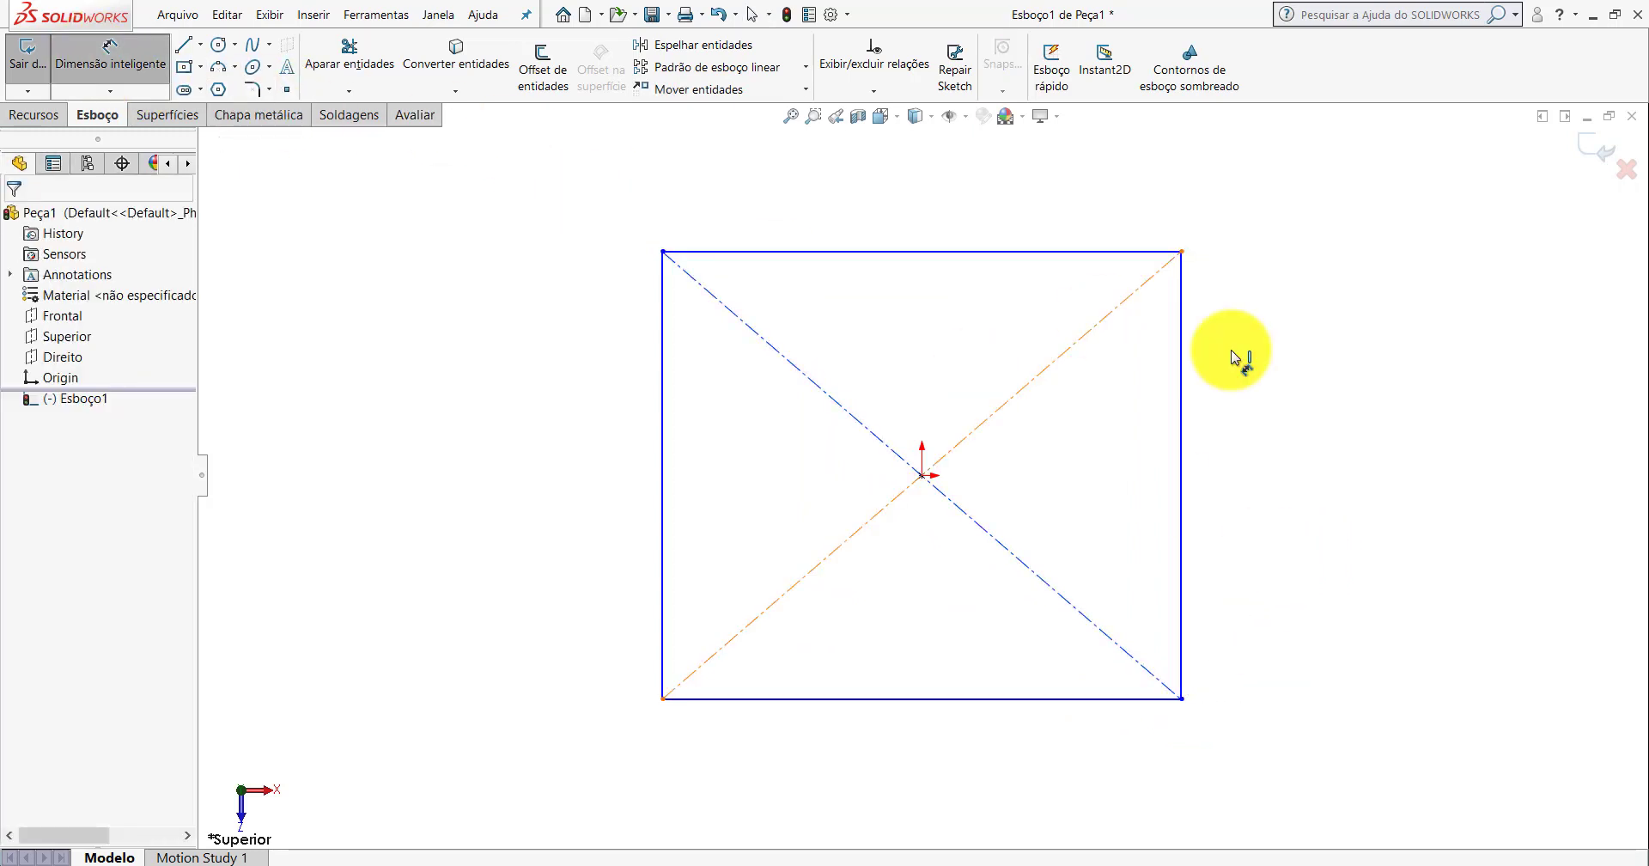
{"action": "left_click", "coordinate": [1183, 425]}
{"action": "left_click", "coordinate": [1316, 427]}
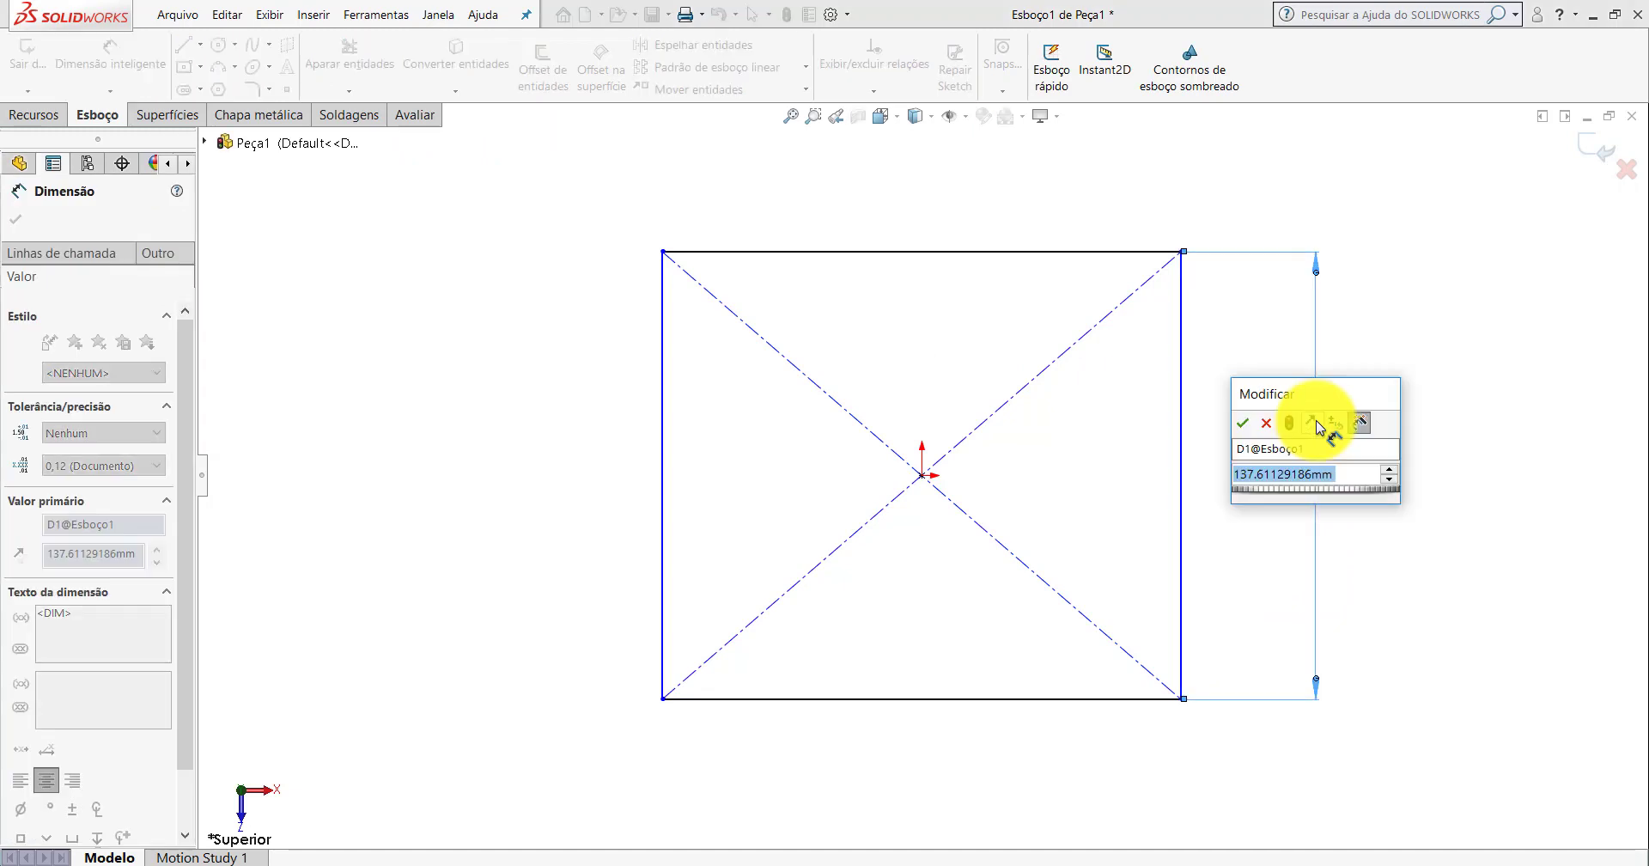
{"action": "type", "text": "400"}
{"action": "key", "text": "Return"}
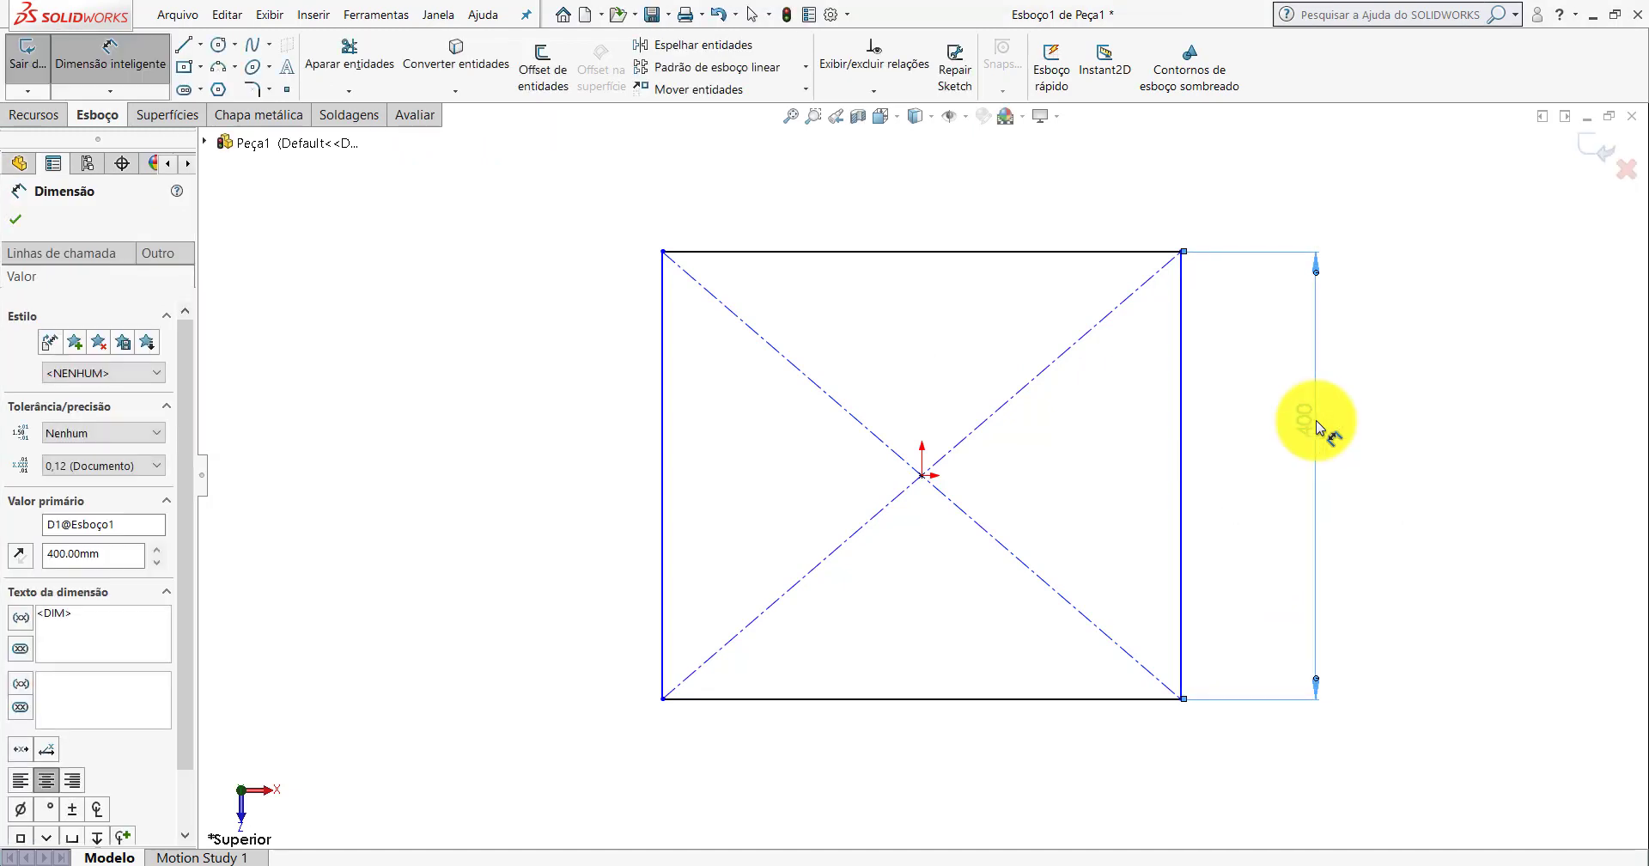
{"action": "left_click", "coordinate": [950, 662]}
{"action": "left_click", "coordinate": [942, 725]}
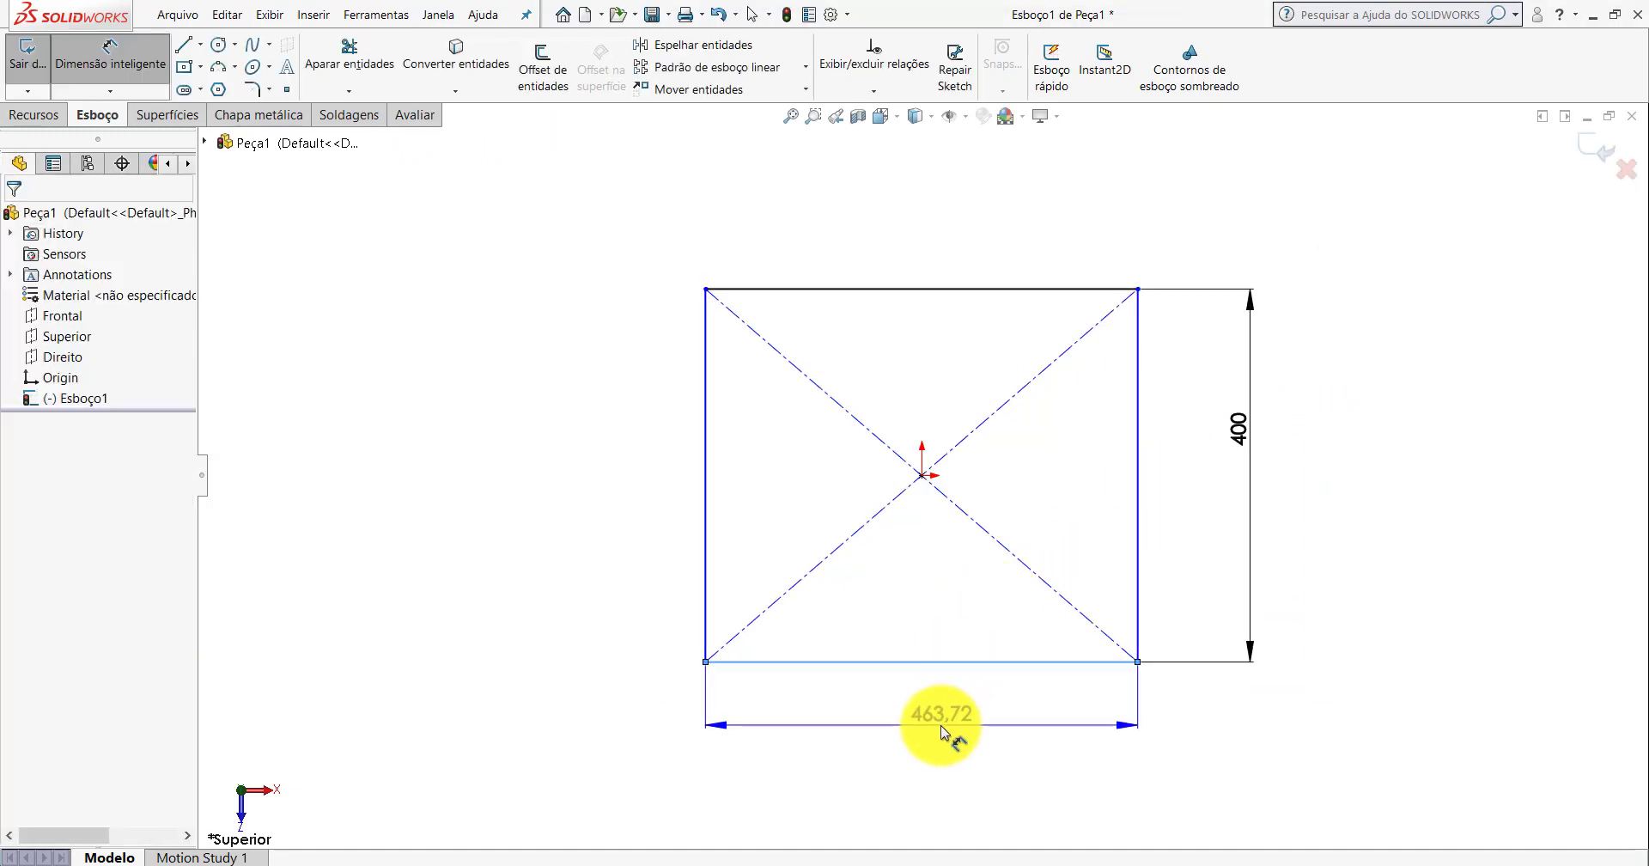
{"action": "left_click", "coordinate": [940, 725]}
{"action": "type", "text": "400"}
{"action": "key", "text": "Return"}
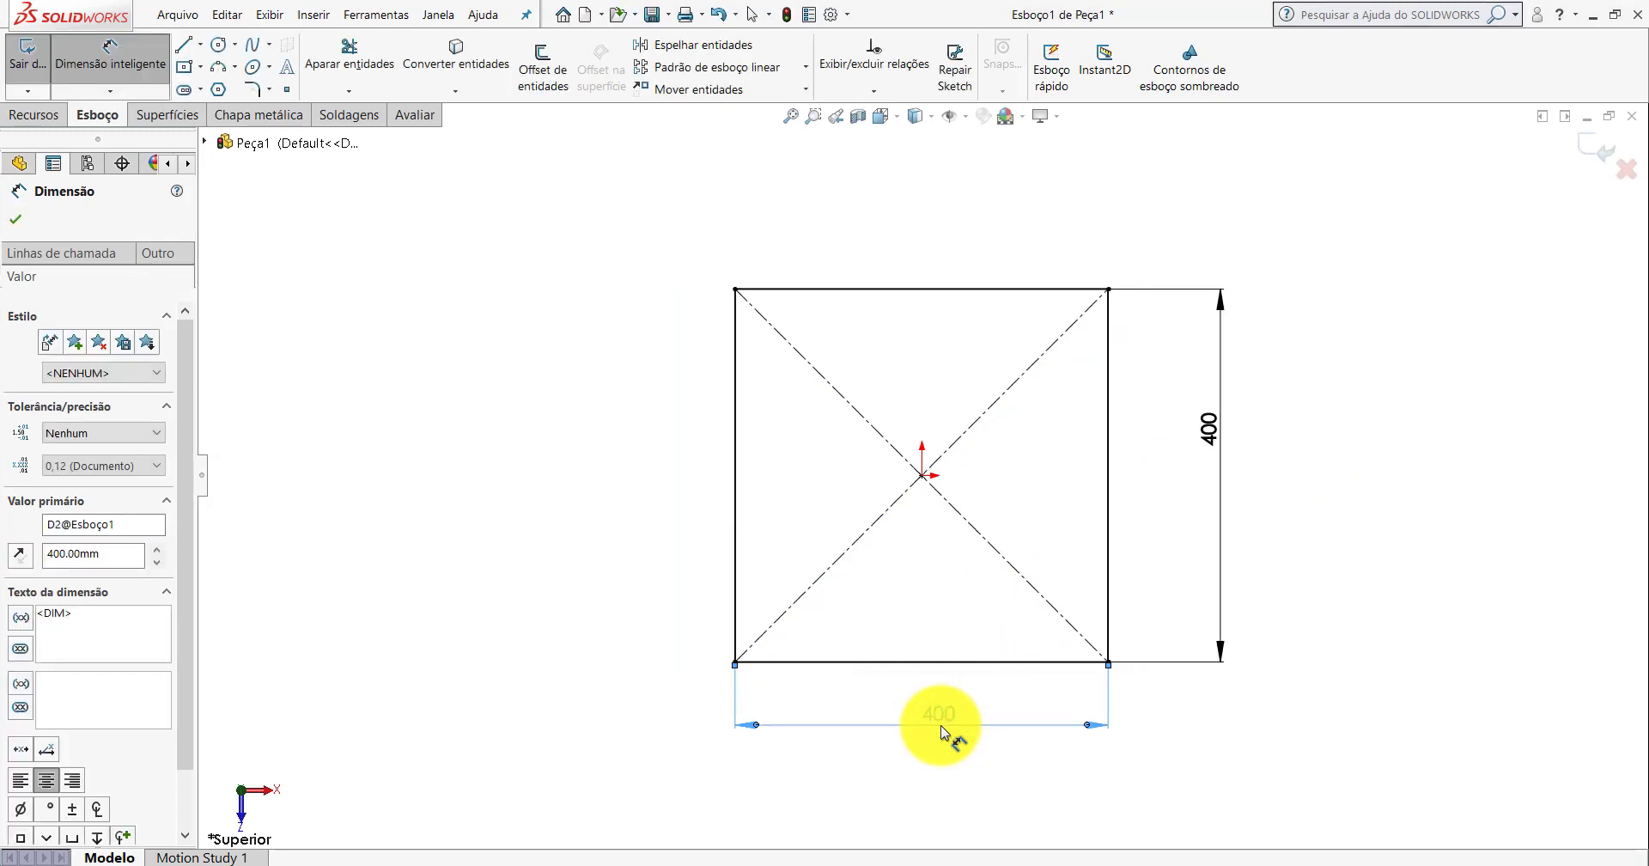
{"action": "left_click", "coordinate": [533, 361]}
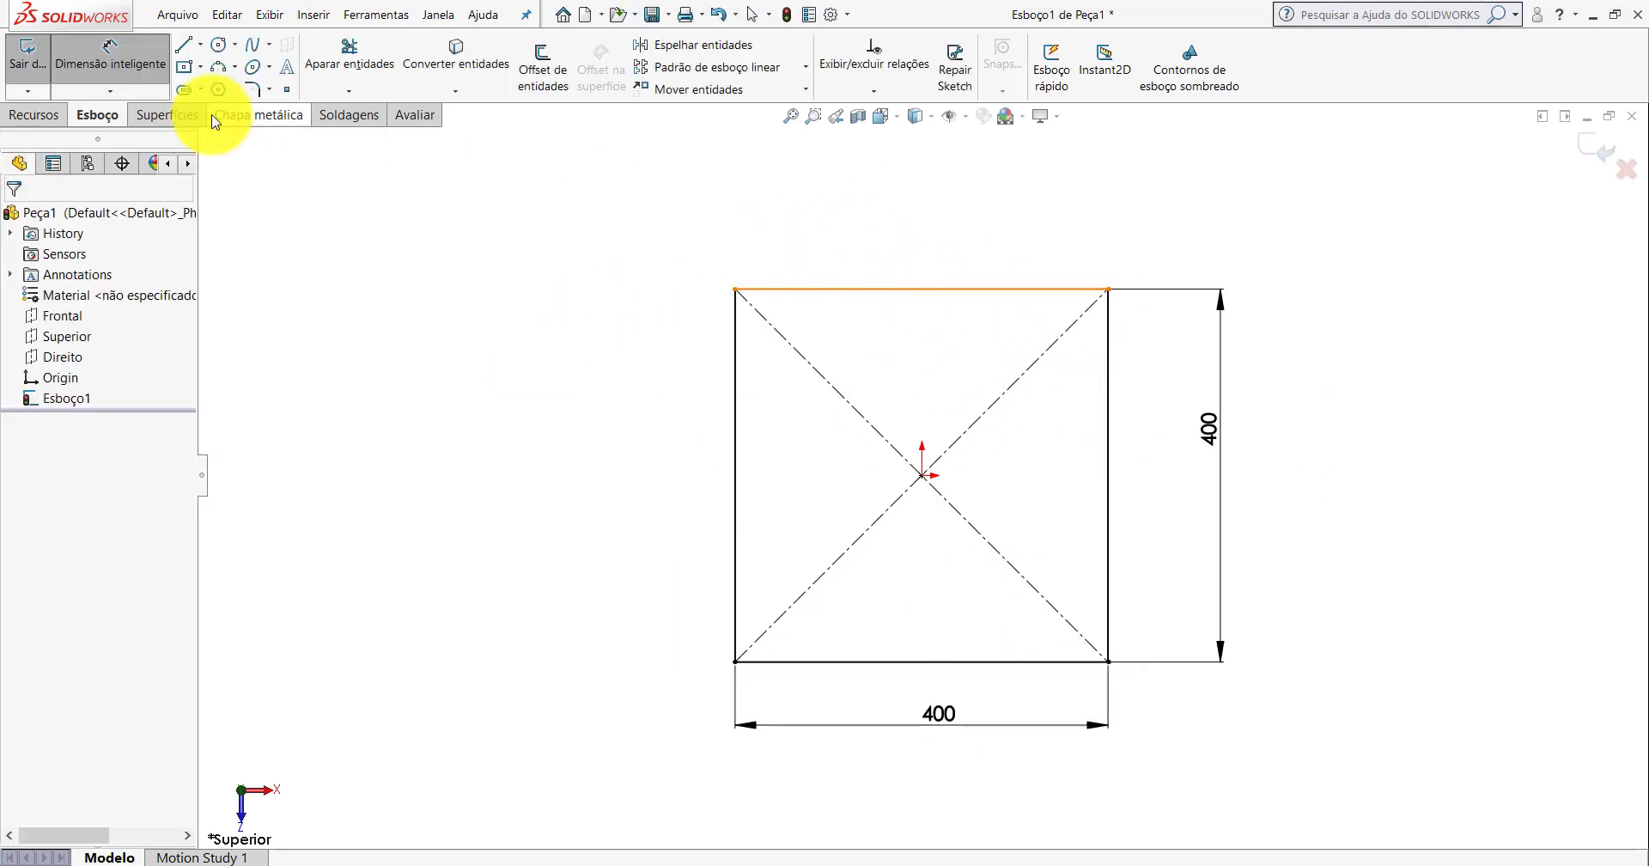
{"action": "left_click", "coordinate": [258, 115]}
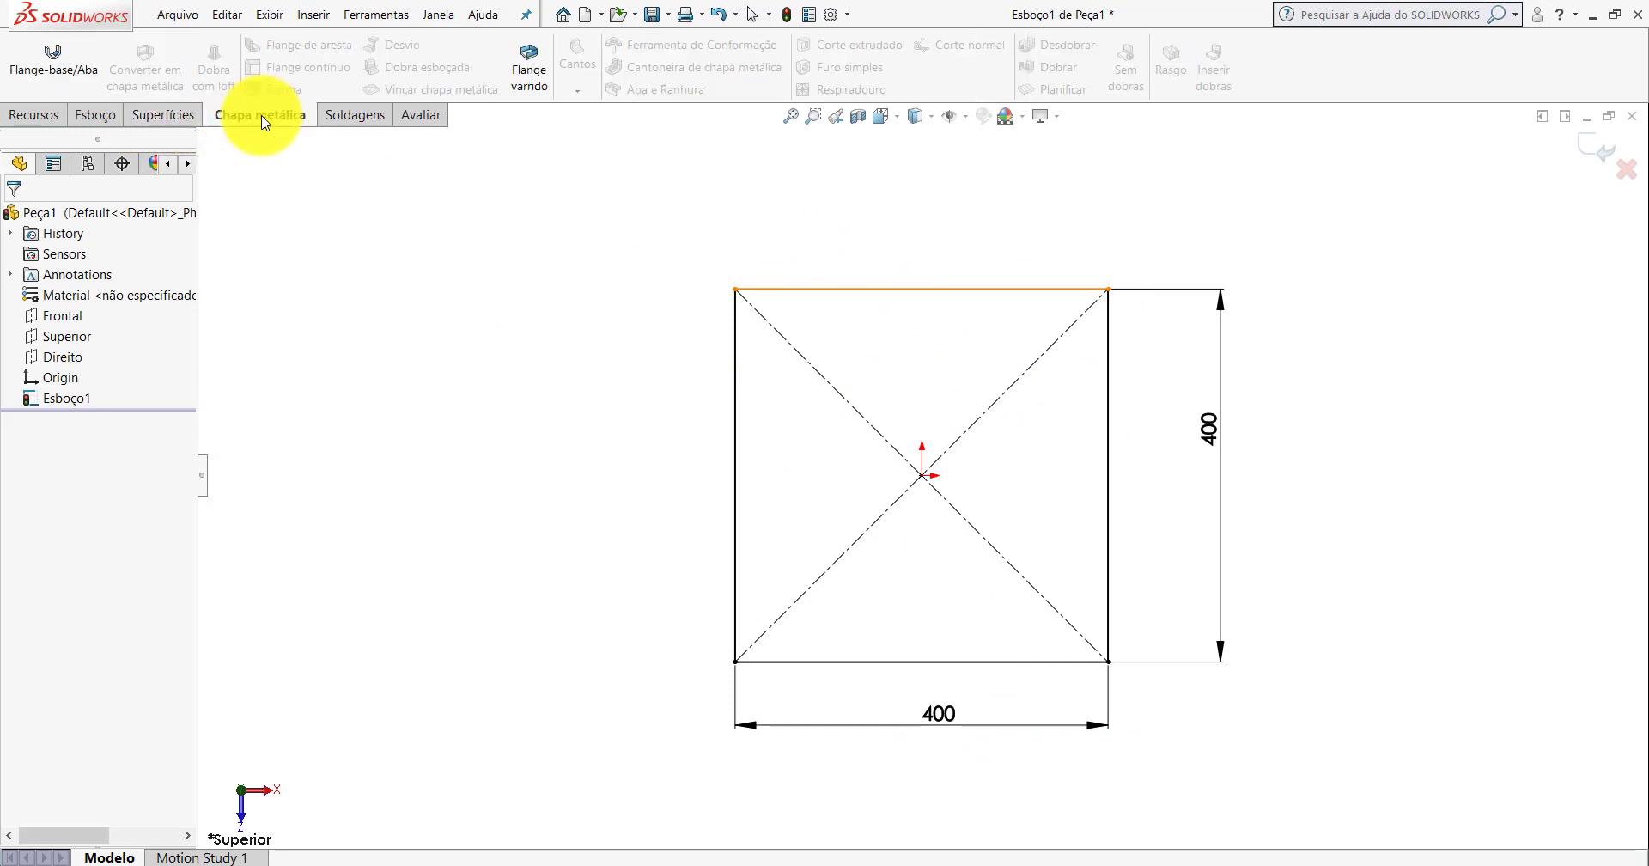
Turn the square sketch into a 2.00 mm base flange and view it isometrically.
{"action": "left_click", "coordinate": [36, 69]}
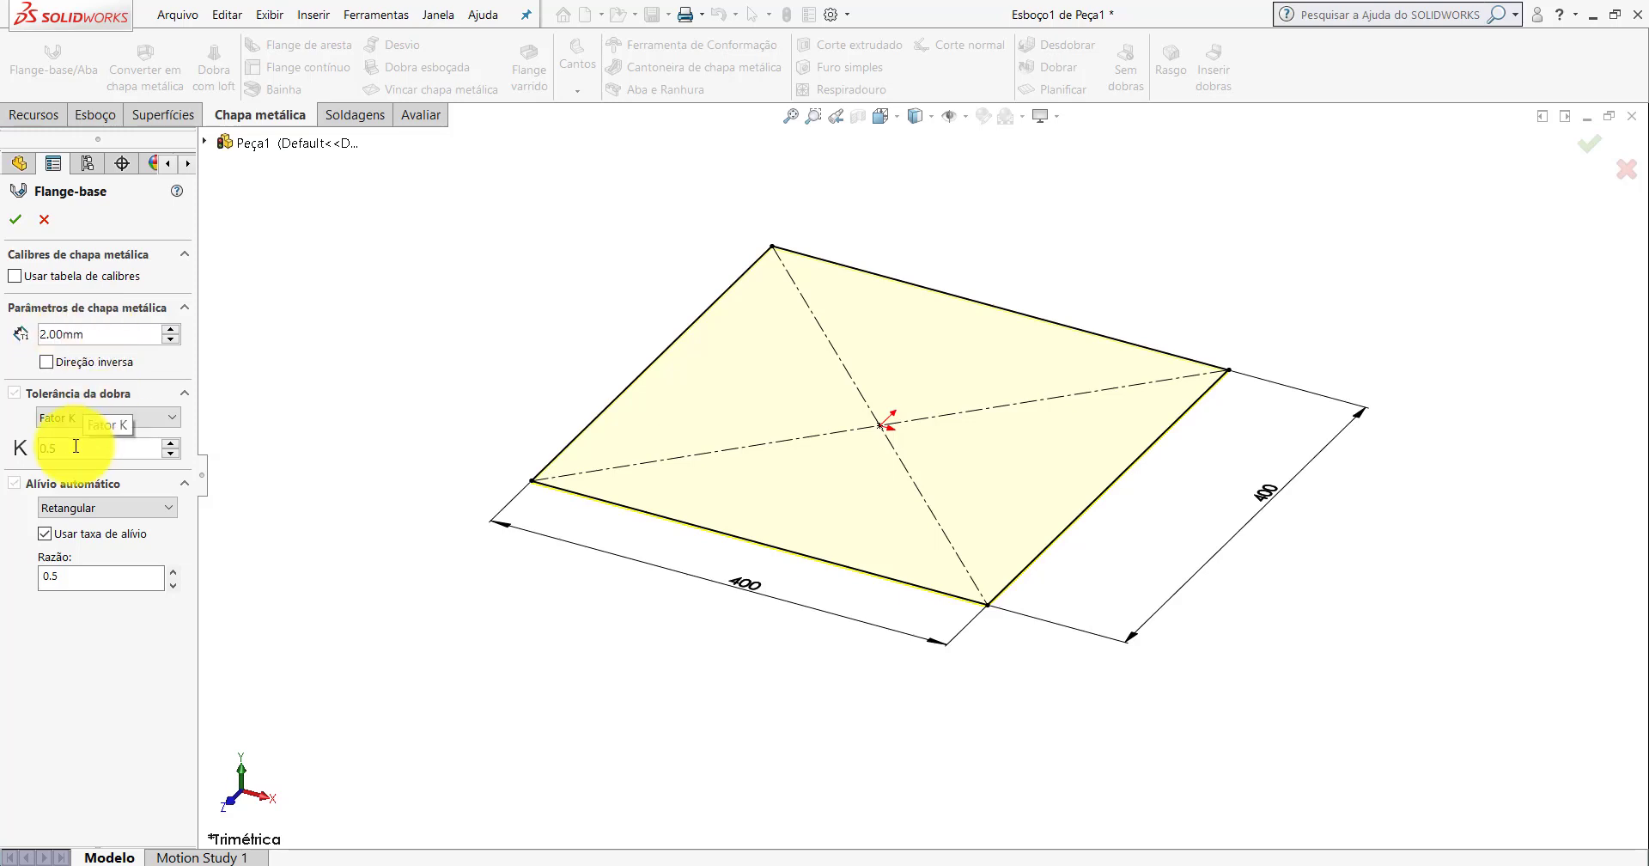
{"action": "left_click", "coordinate": [17, 220]}
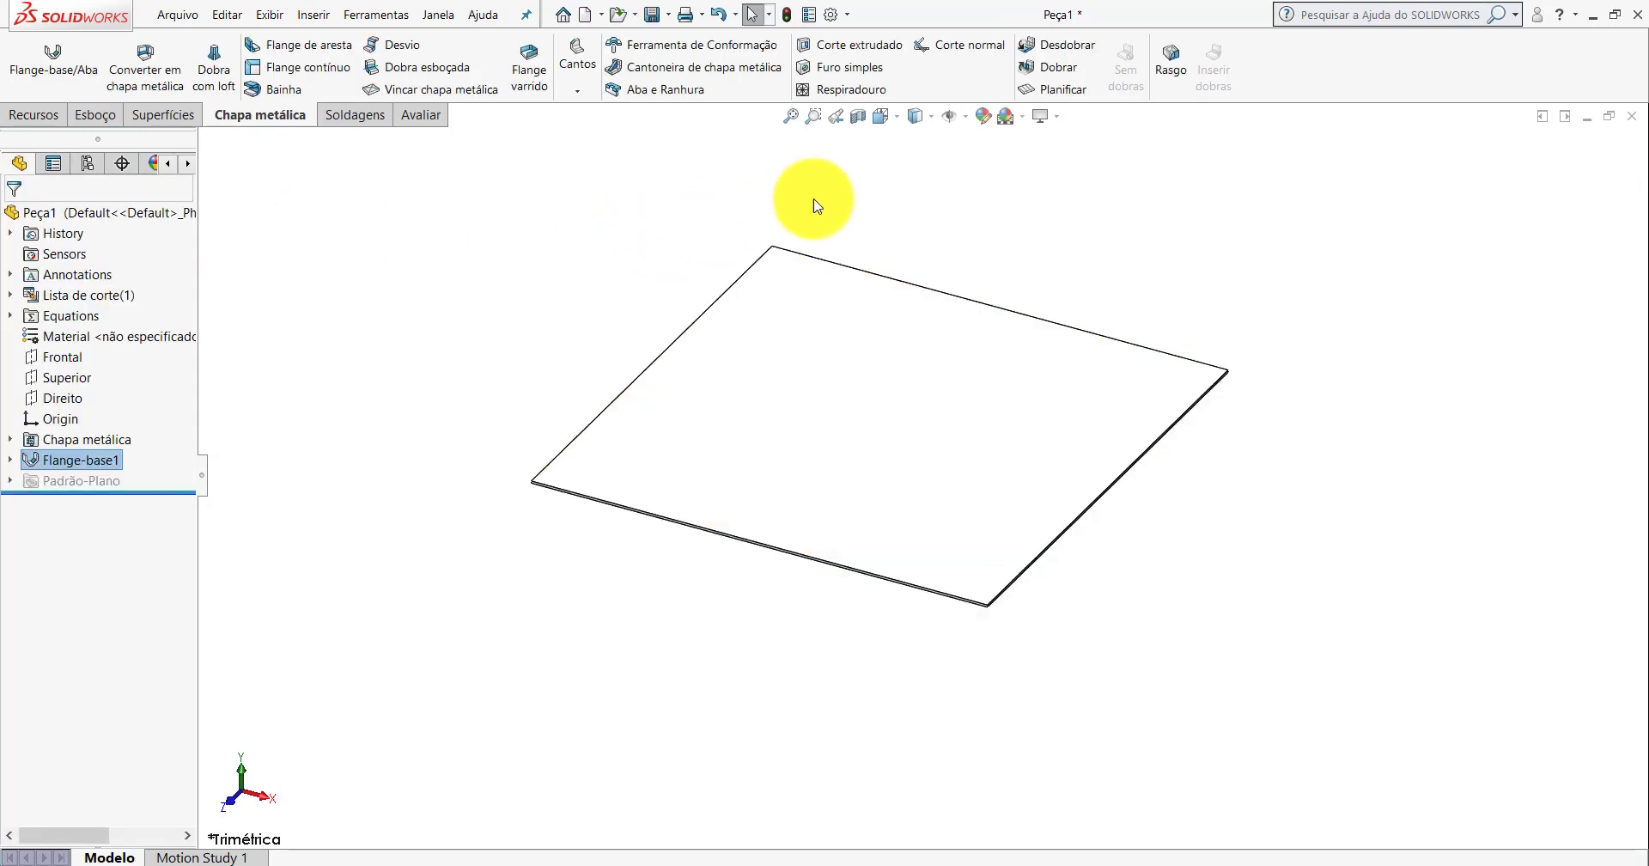
{"action": "left_click", "coordinate": [885, 119]}
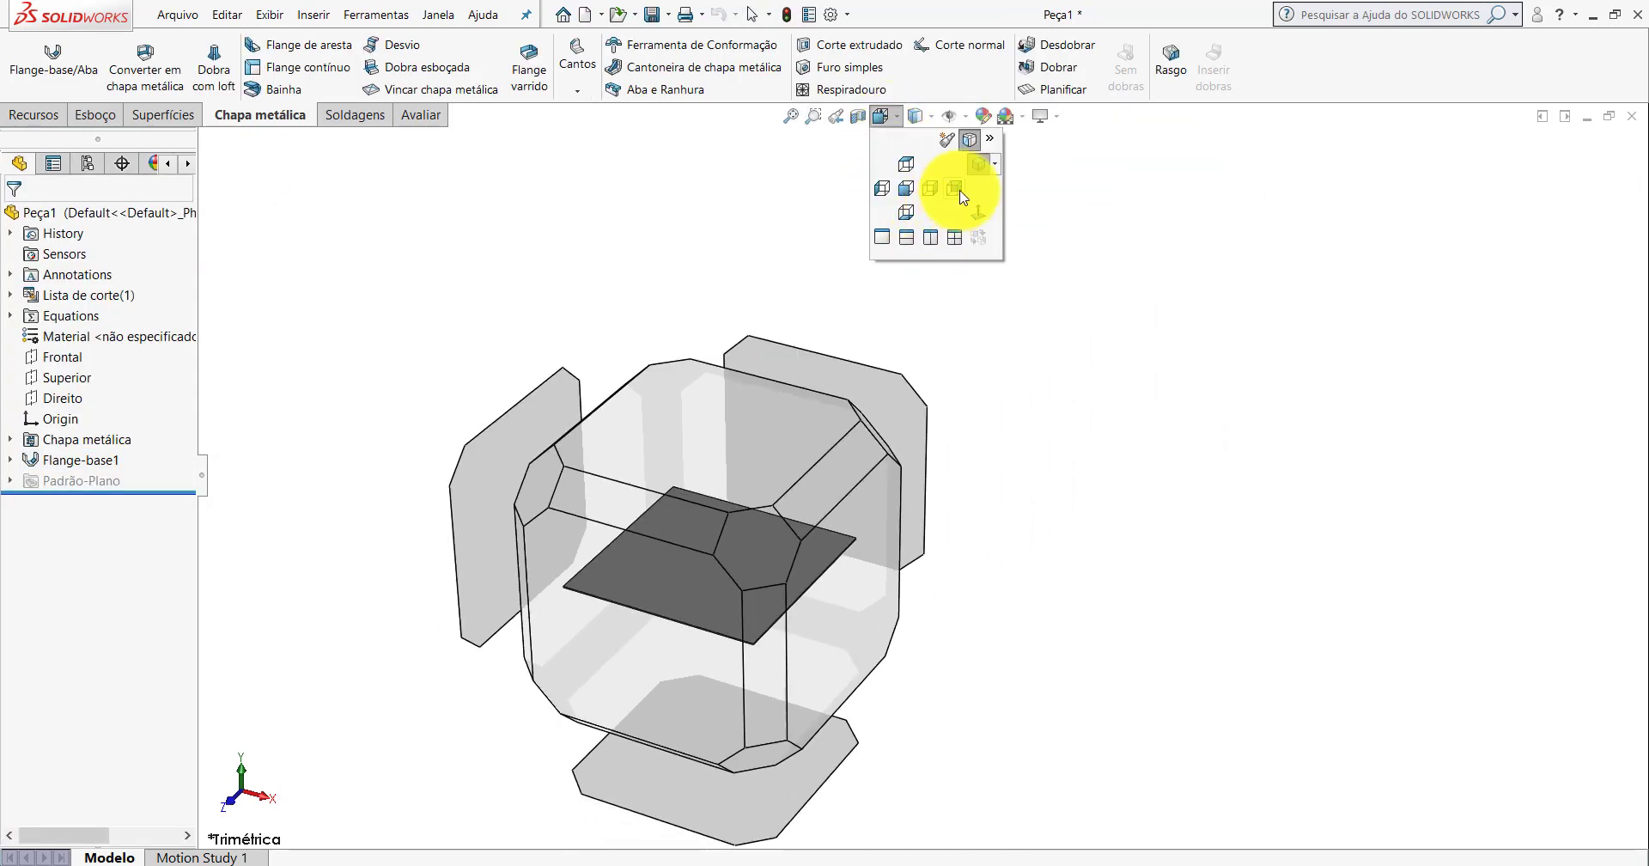
{"action": "left_click", "coordinate": [969, 174]}
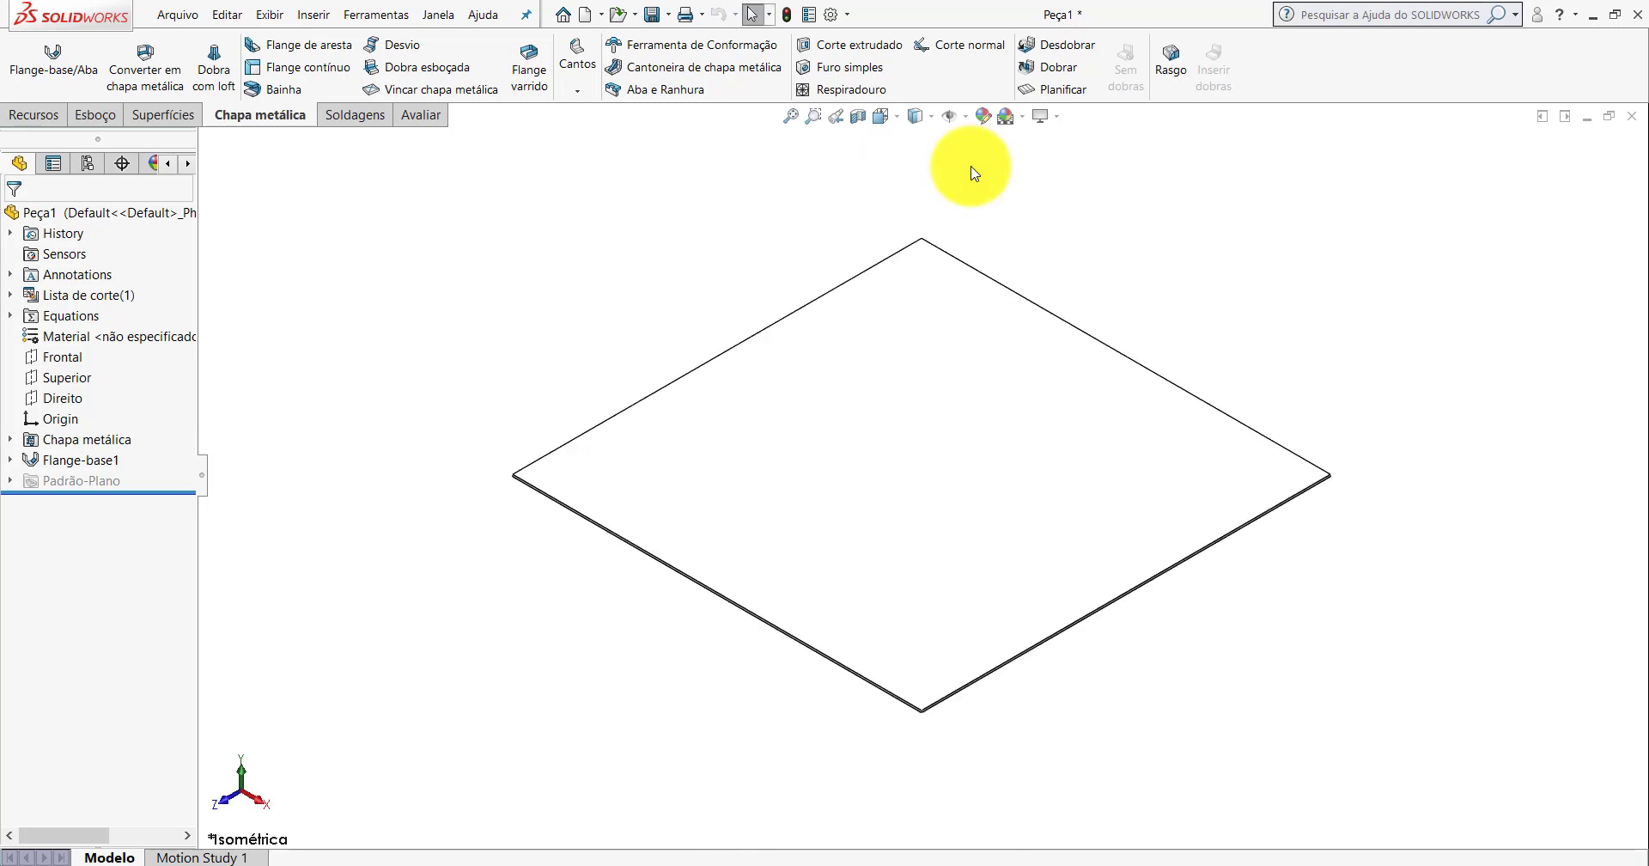
Give the whole Peça1 part an orange appearance colour, RGB 255, 102, 0.
{"action": "right_click", "coordinate": [35, 213]}
{"action": "left_click", "coordinate": [86, 186]}
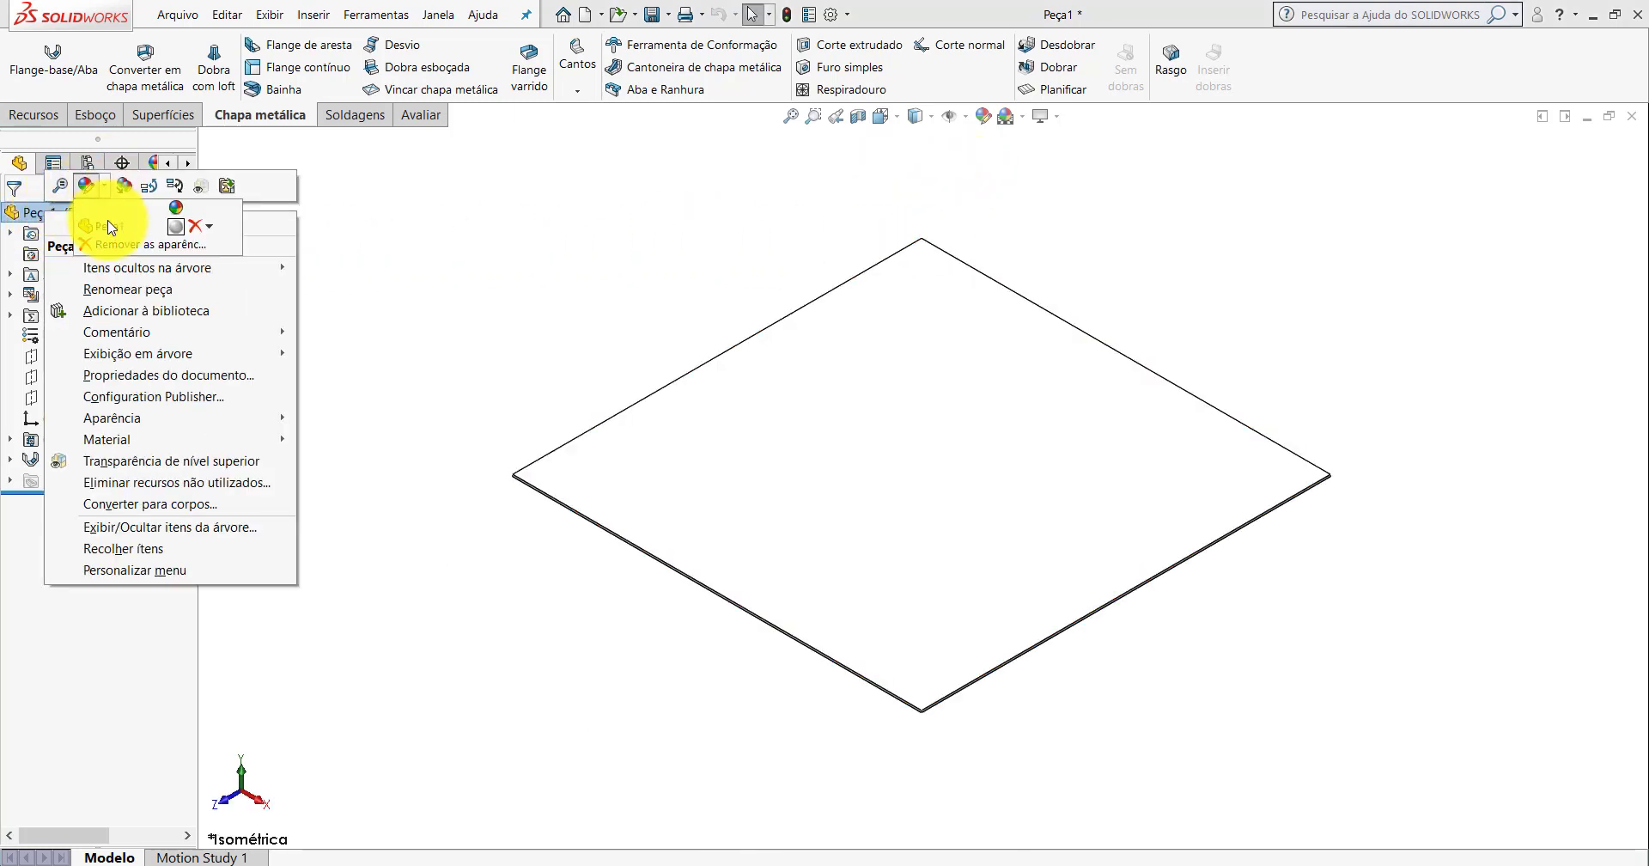
{"action": "left_click", "coordinate": [110, 221]}
{"action": "scroll", "coordinate": [176, 430], "scroll_direction": "down", "scroll_amount": 5}
{"action": "type", "text": "2"}
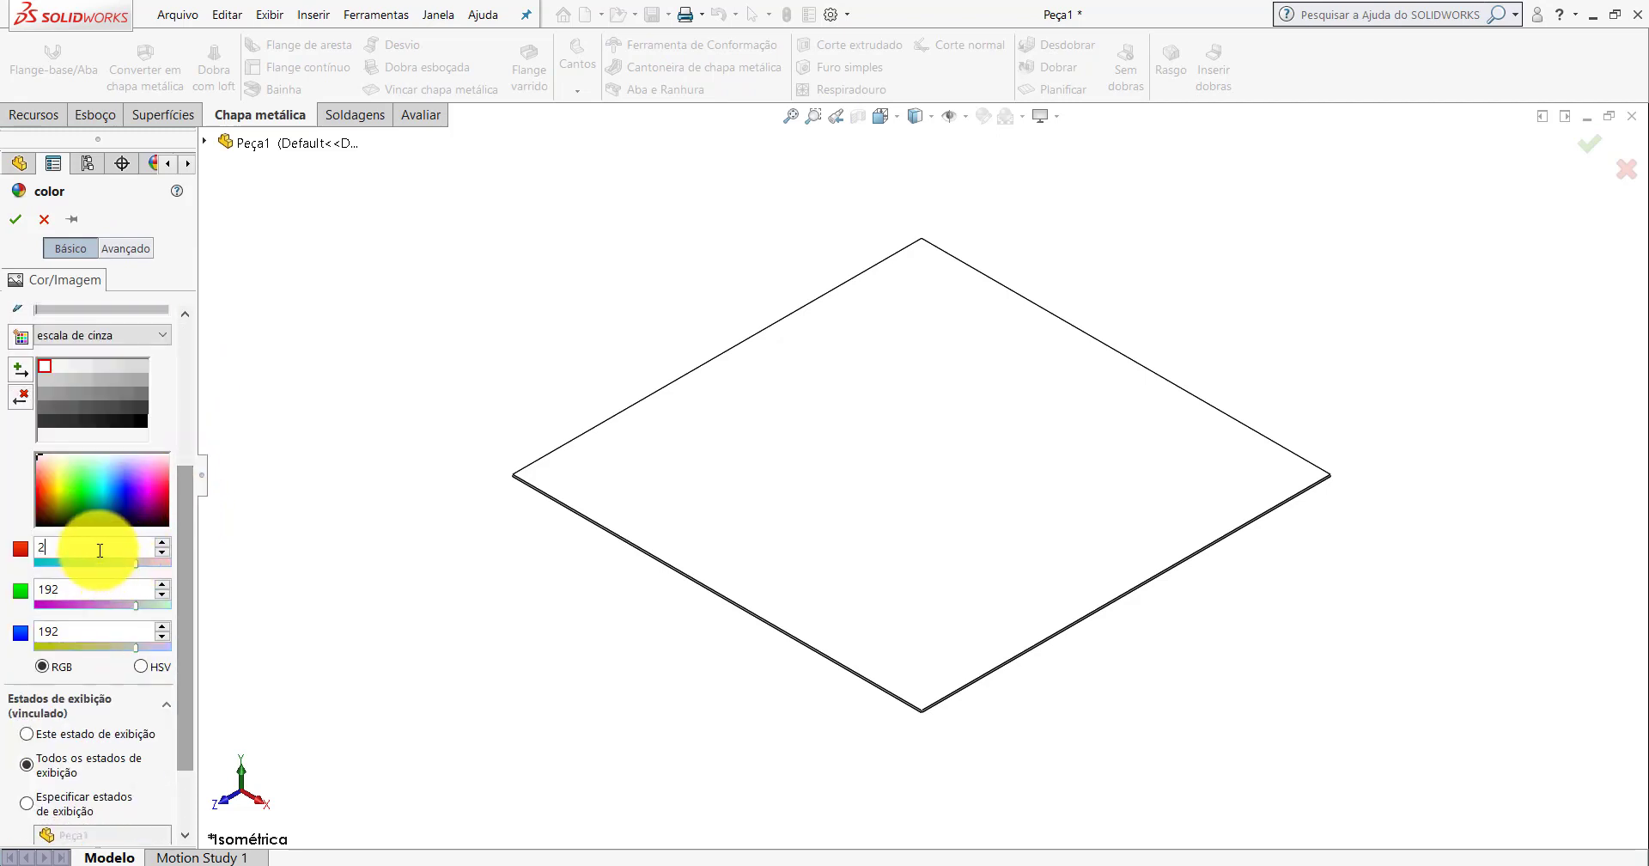
{"action": "type", "text": "55"}
{"action": "left_click", "coordinate": [97, 593]}
{"action": "type", "text": "102"}
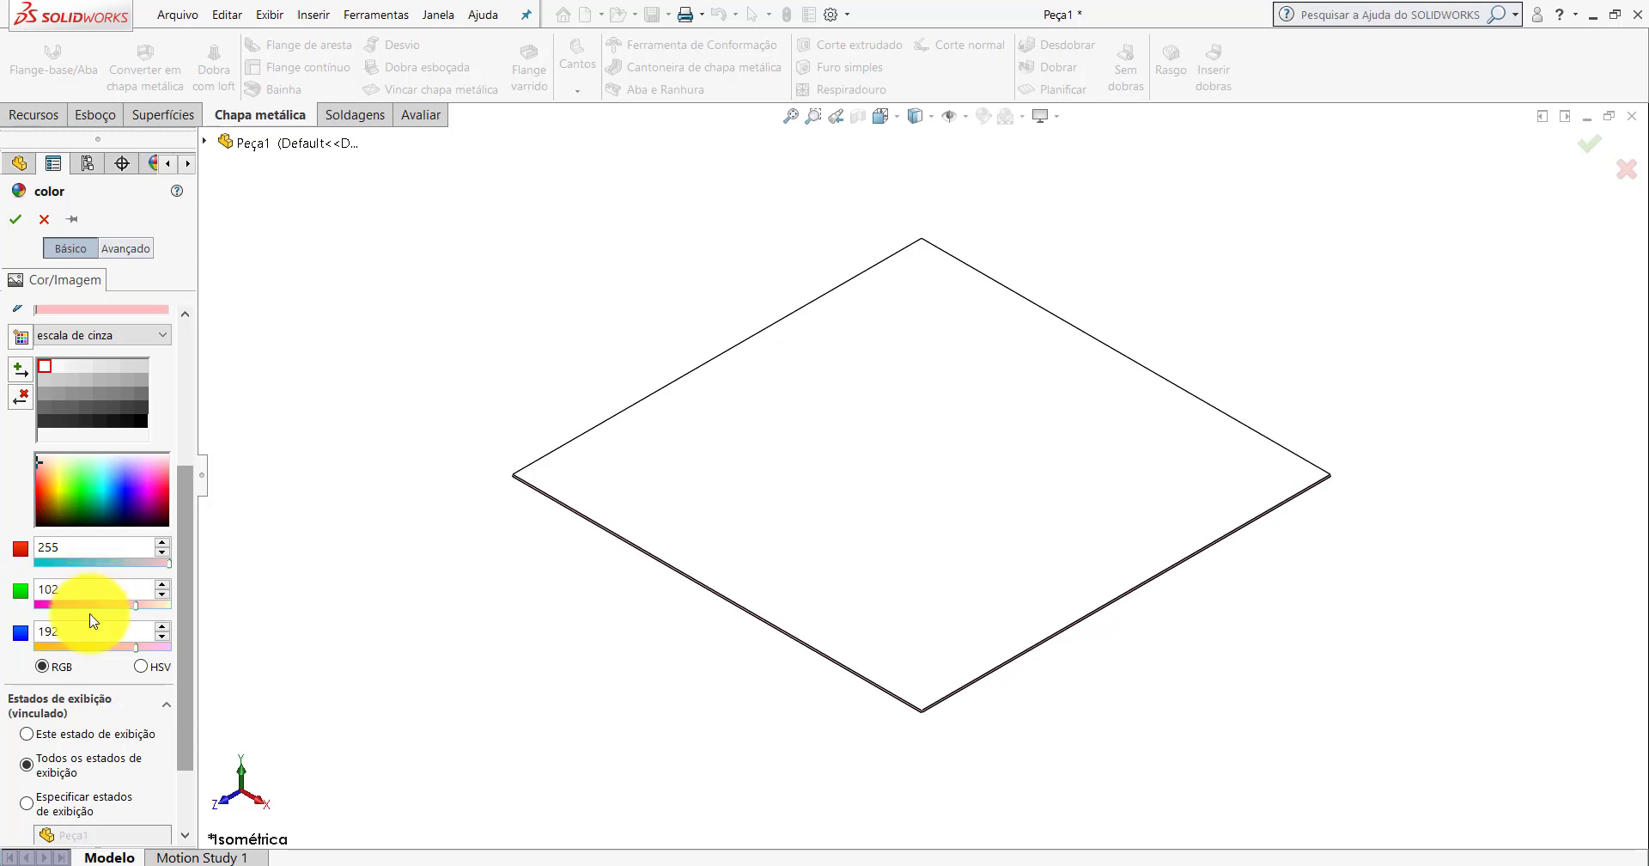
{"action": "left_click", "coordinate": [84, 635]}
{"action": "type", "text": "0"}
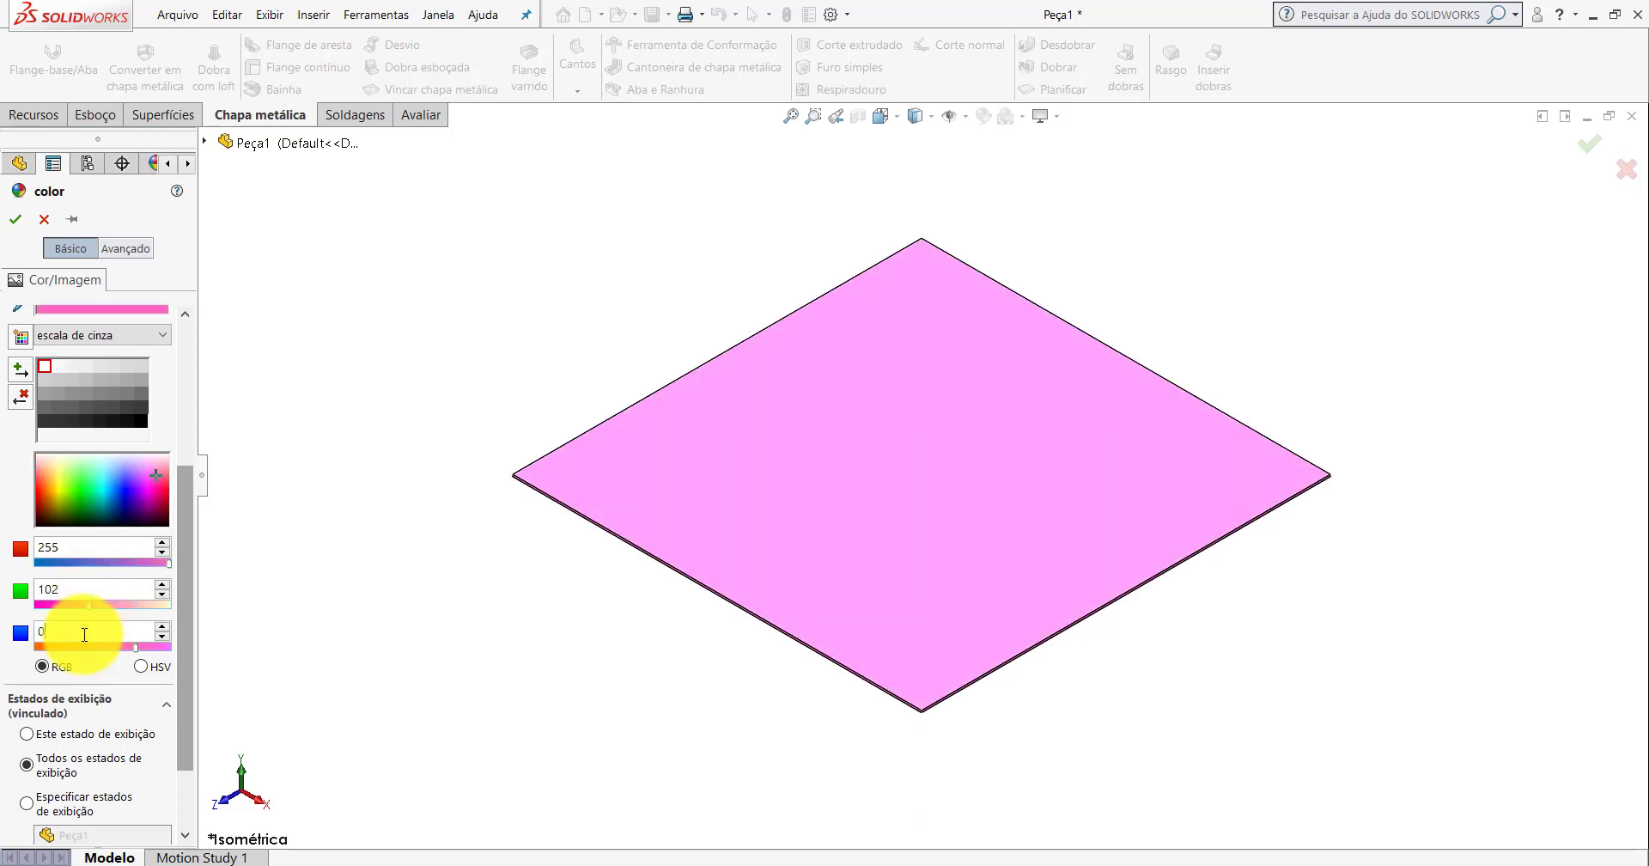
{"action": "left_click", "coordinate": [16, 219]}
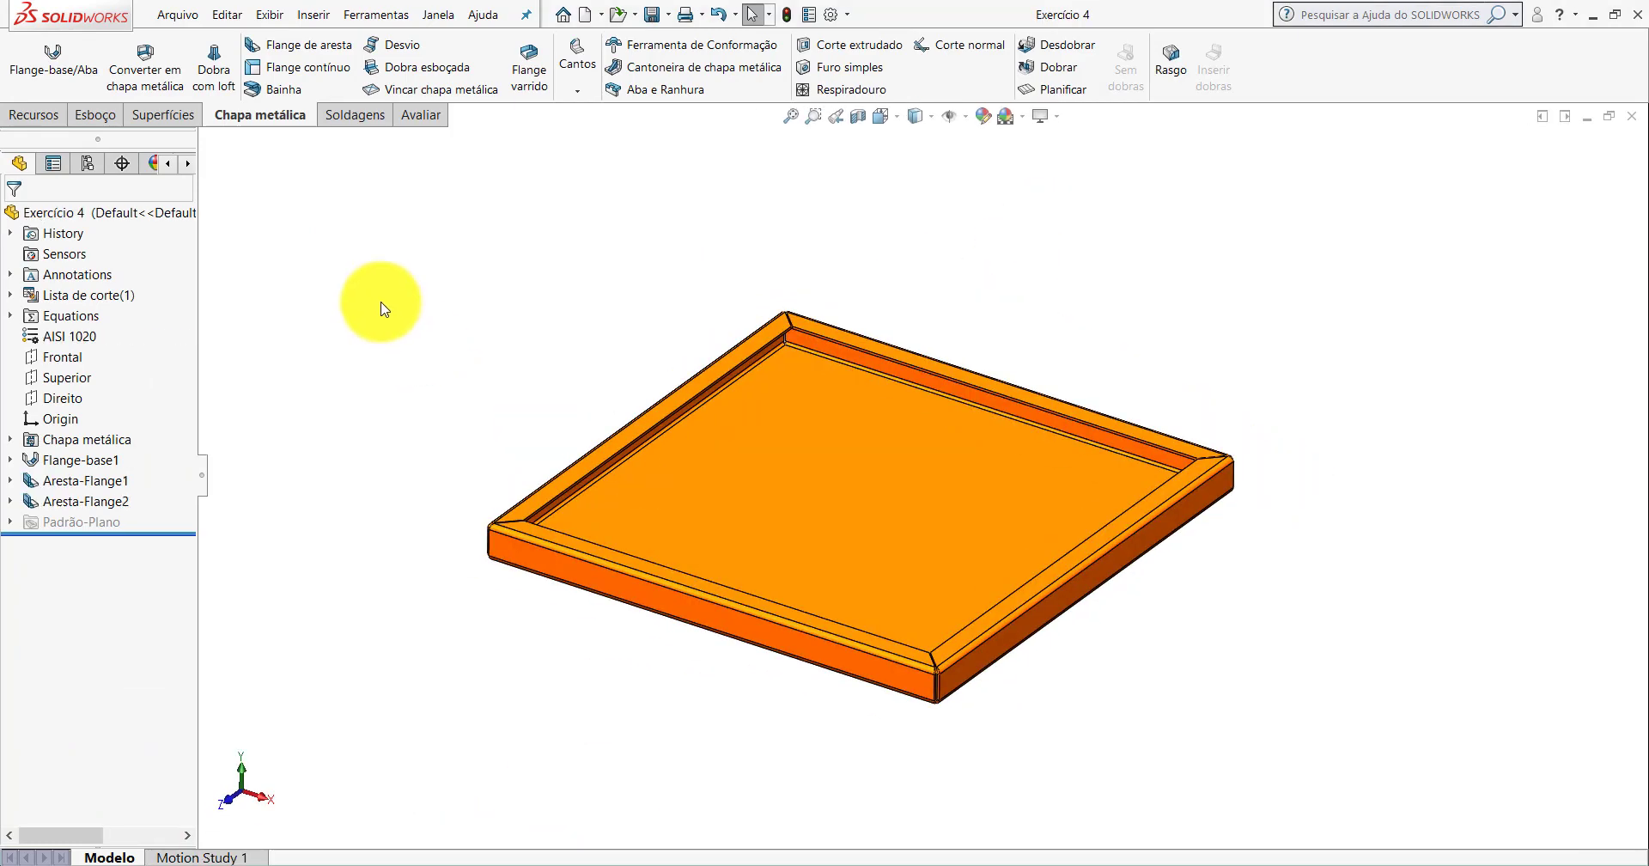
Measure an Exercício 4 side flange face (5993.37 mm²) against its bottom face, giving 30 mm height.
{"action": "left_click", "coordinate": [417, 115]}
{"action": "left_click", "coordinate": [134, 56]}
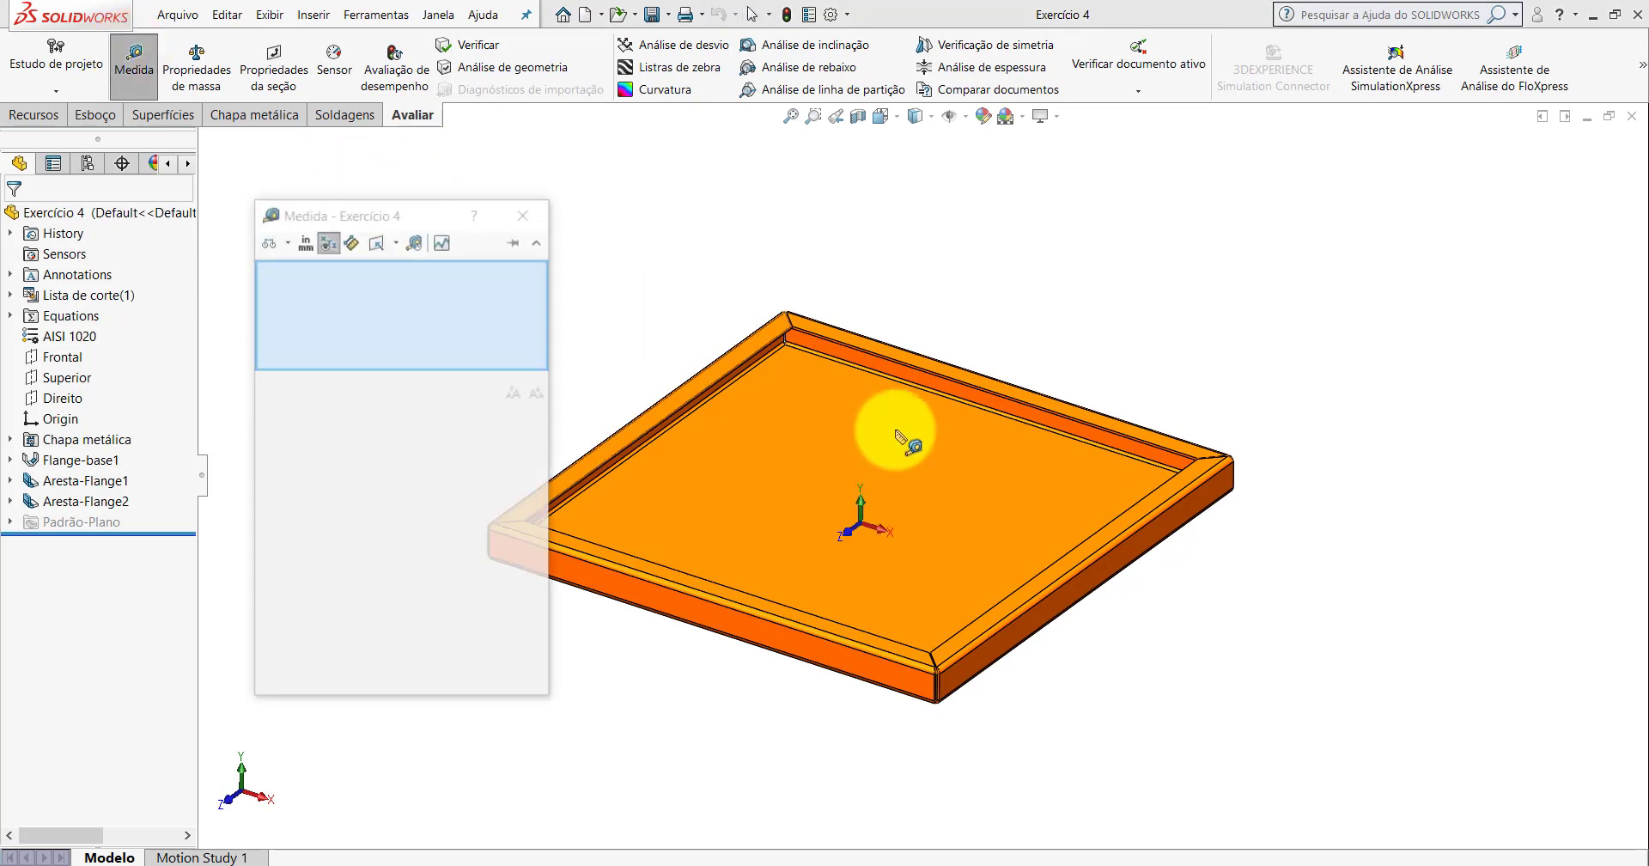
{"action": "scroll", "coordinate": [1148, 504], "scroll_direction": "down", "scroll_amount": 3}
{"action": "scroll", "coordinate": [1142, 430], "scroll_direction": "down", "scroll_amount": 4}
{"action": "left_click", "coordinate": [1121, 464]}
{"action": "scroll", "coordinate": [1125, 464], "scroll_direction": "up", "scroll_amount": 5}
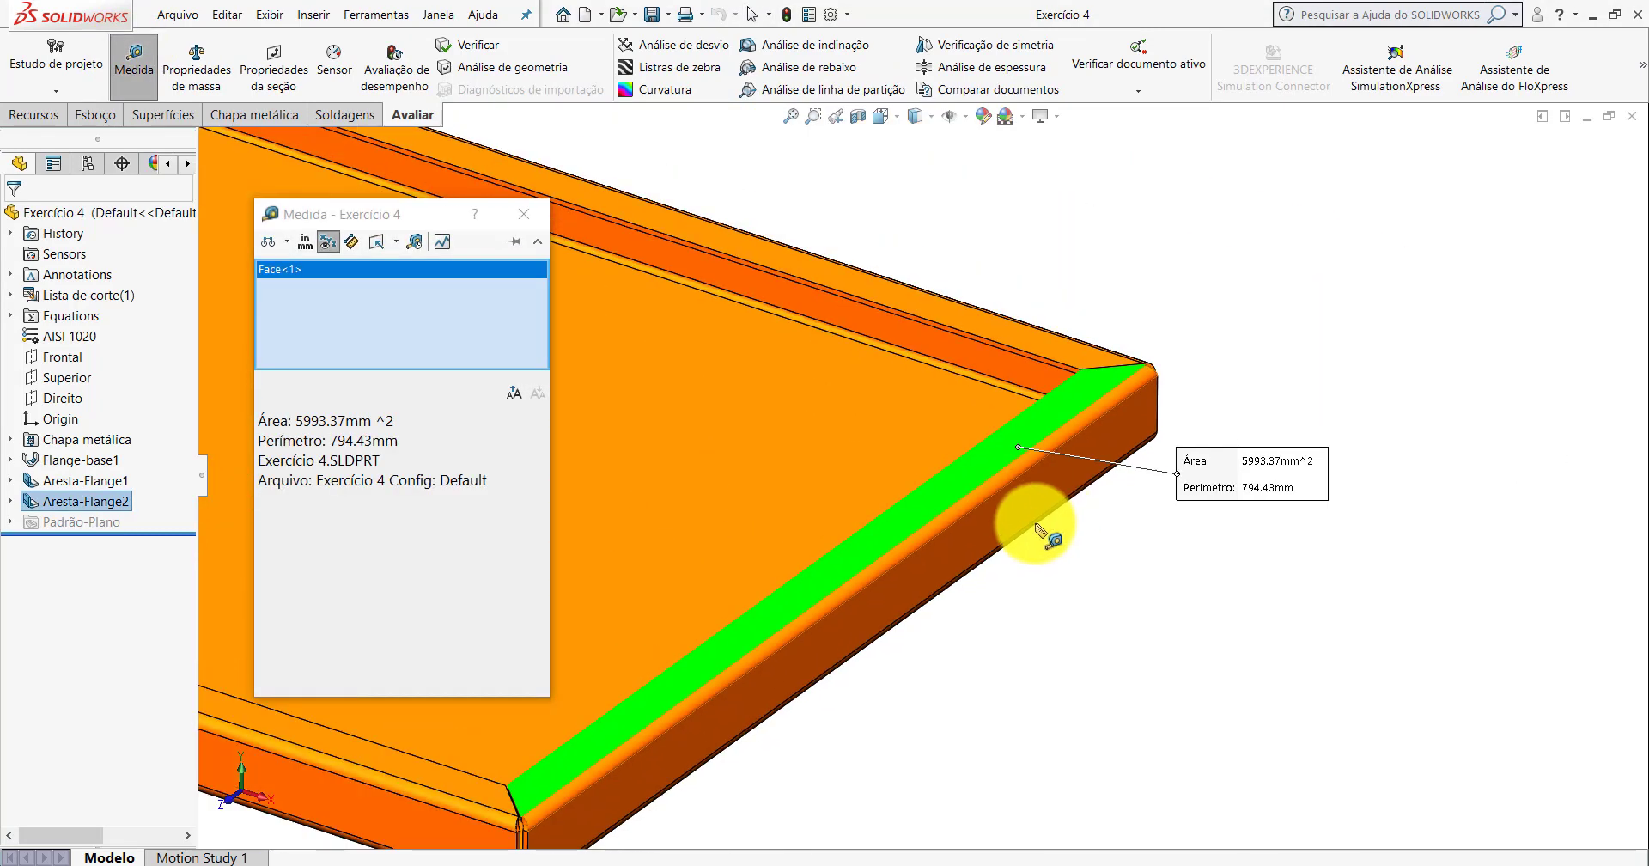
{"action": "mouse_move", "coordinate": [1142, 533]}
{"action": "middle_mouse_down"}
{"action": "mouse_move", "coordinate": [1472, 294]}
{"action": "mouse_move", "coordinate": [920, 505]}
{"action": "mouse_move", "coordinate": [1060, 662]}
{"action": "middle_mouse_up"}
{"action": "left_click", "coordinate": [948, 449]}
{"action": "left_click", "coordinate": [527, 222]}
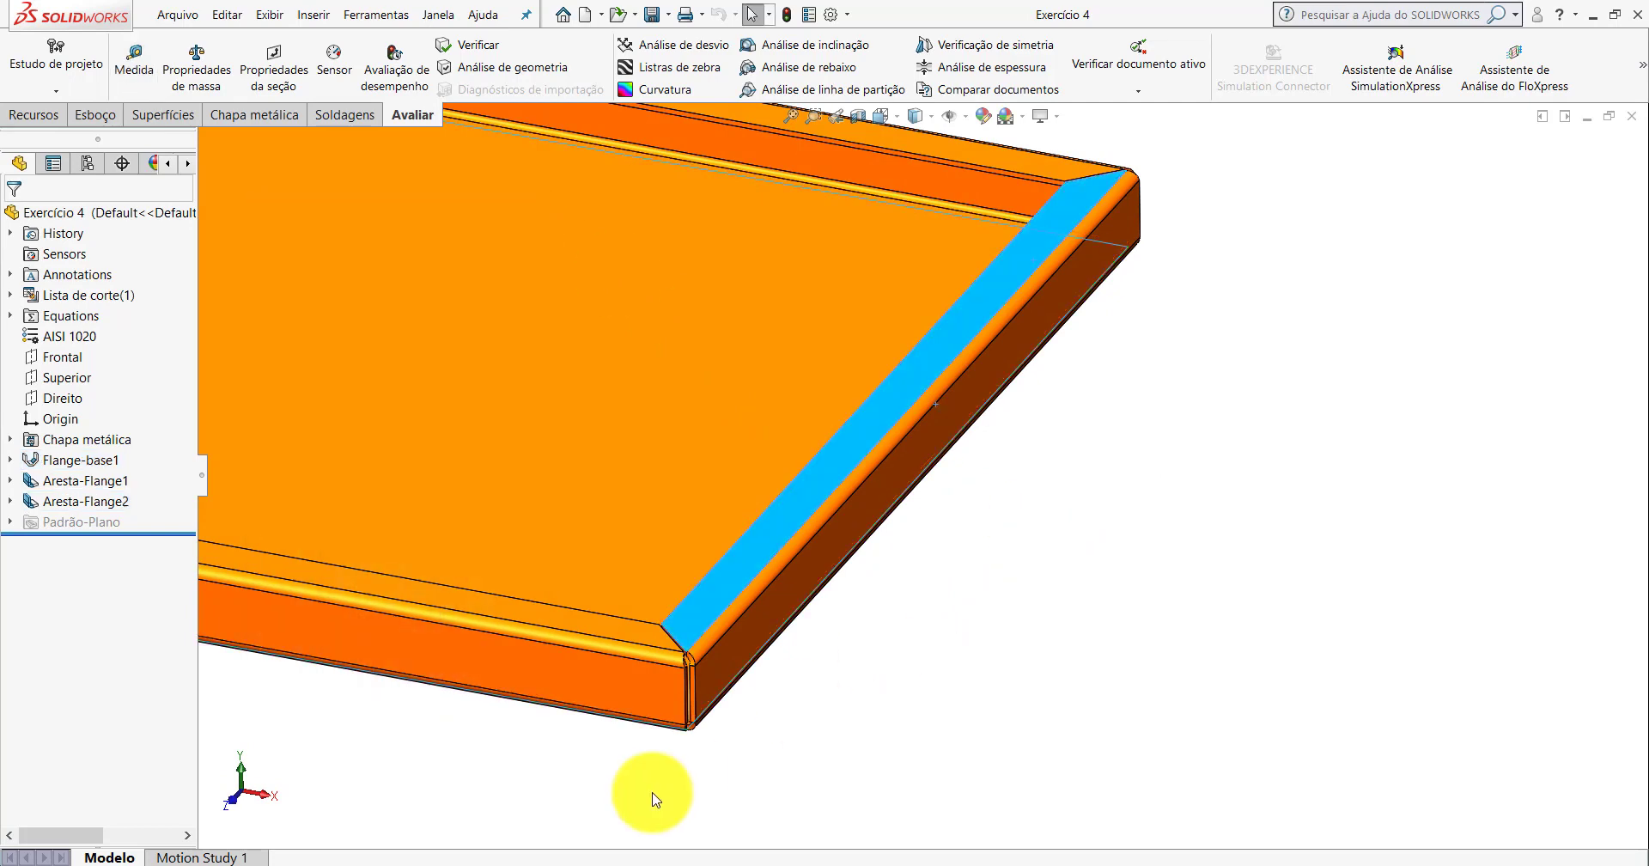
{"action": "left_click", "coordinate": [656, 792]}
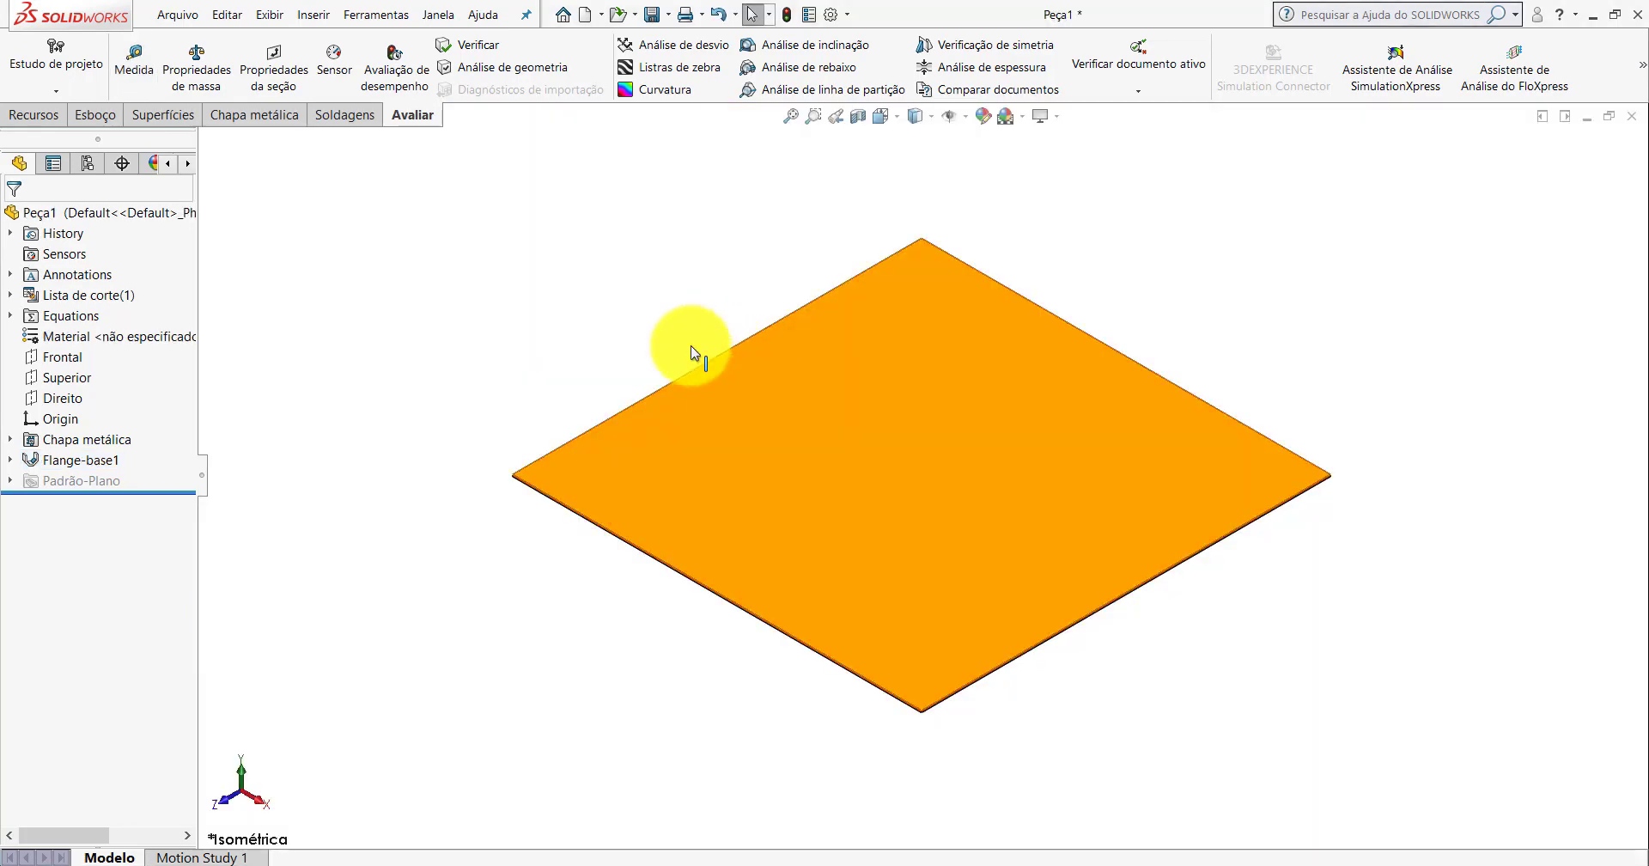
Start an edge flange on the plate's front edge with a 38 mm blind length.
{"action": "left_click", "coordinate": [250, 118]}
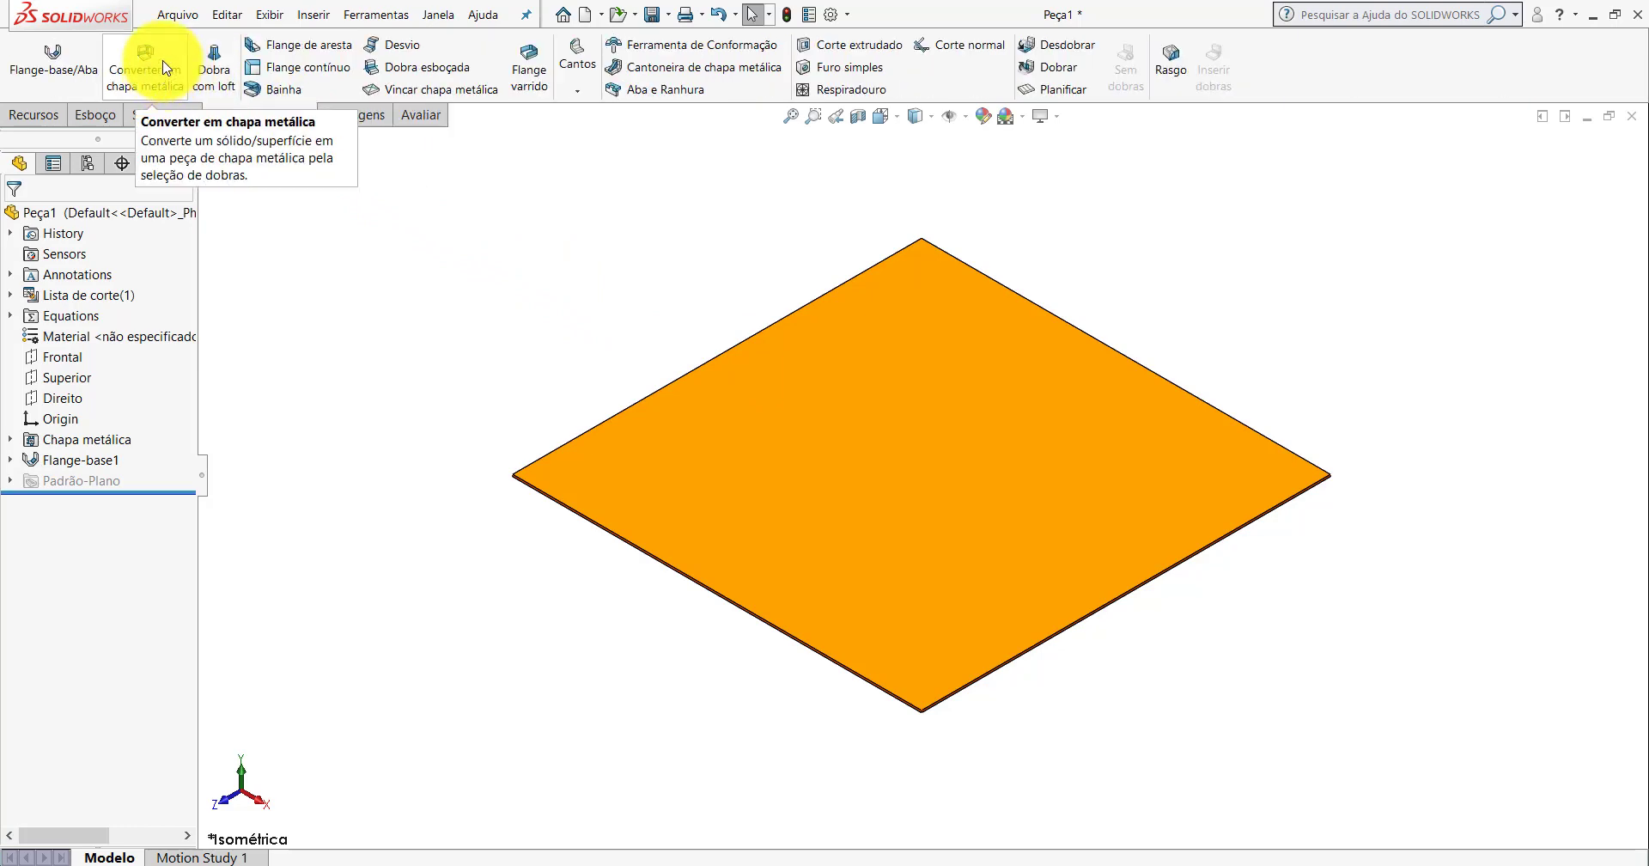
{"action": "left_click", "coordinate": [318, 52]}
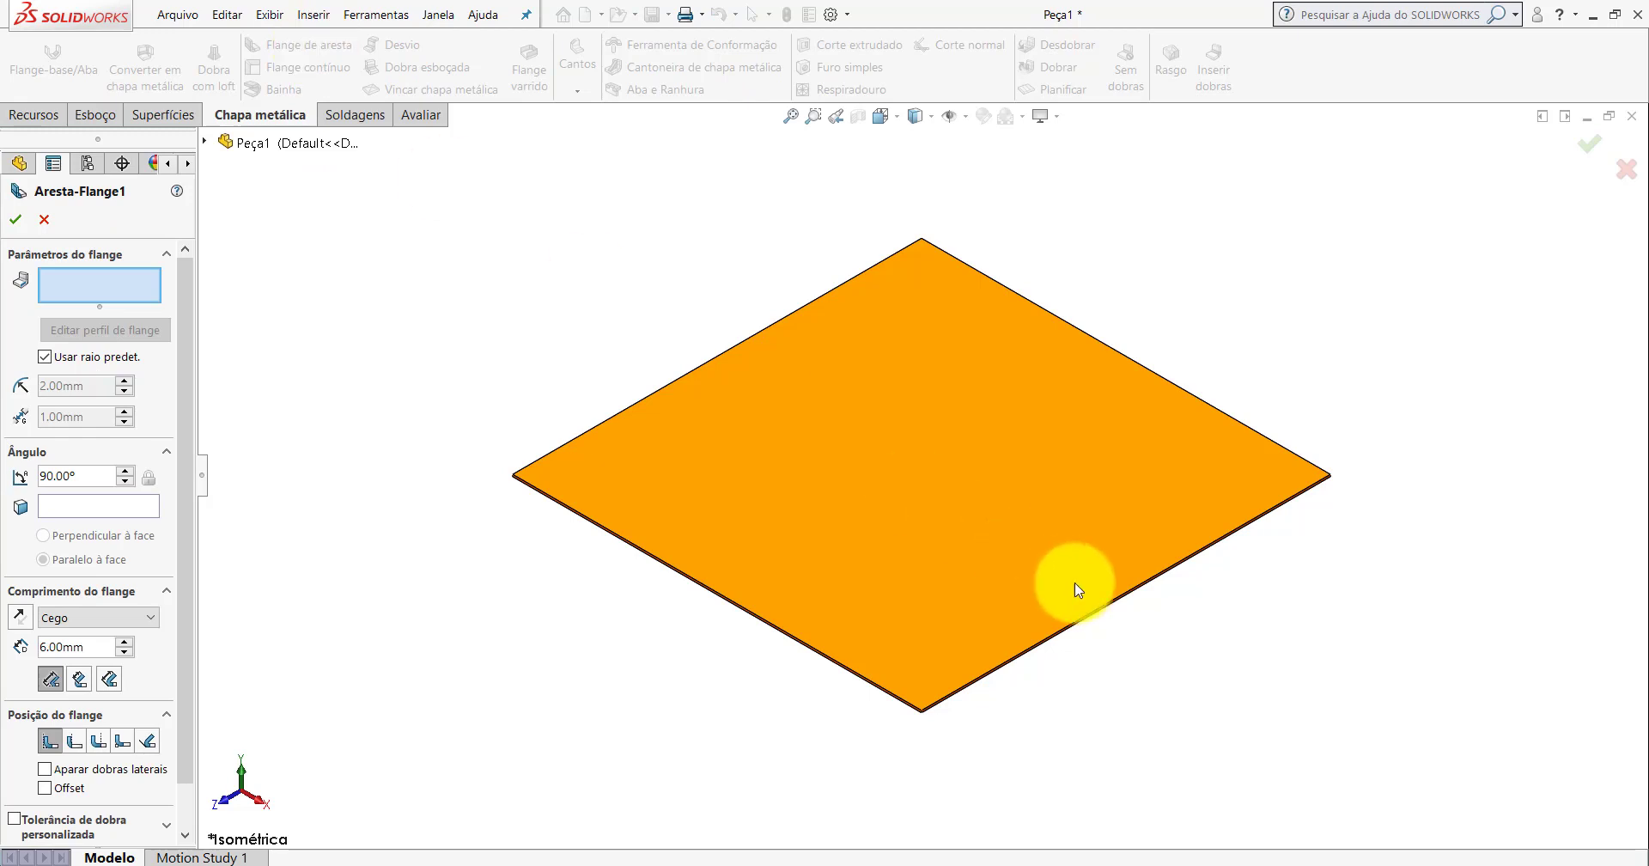
{"action": "scroll", "coordinate": [1114, 600], "scroll_direction": "down", "scroll_amount": 1}
{"action": "scroll", "coordinate": [1105, 589], "scroll_direction": "down", "scroll_amount": 3}
{"action": "scroll", "coordinate": [1009, 560], "scroll_direction": "down", "scroll_amount": 1}
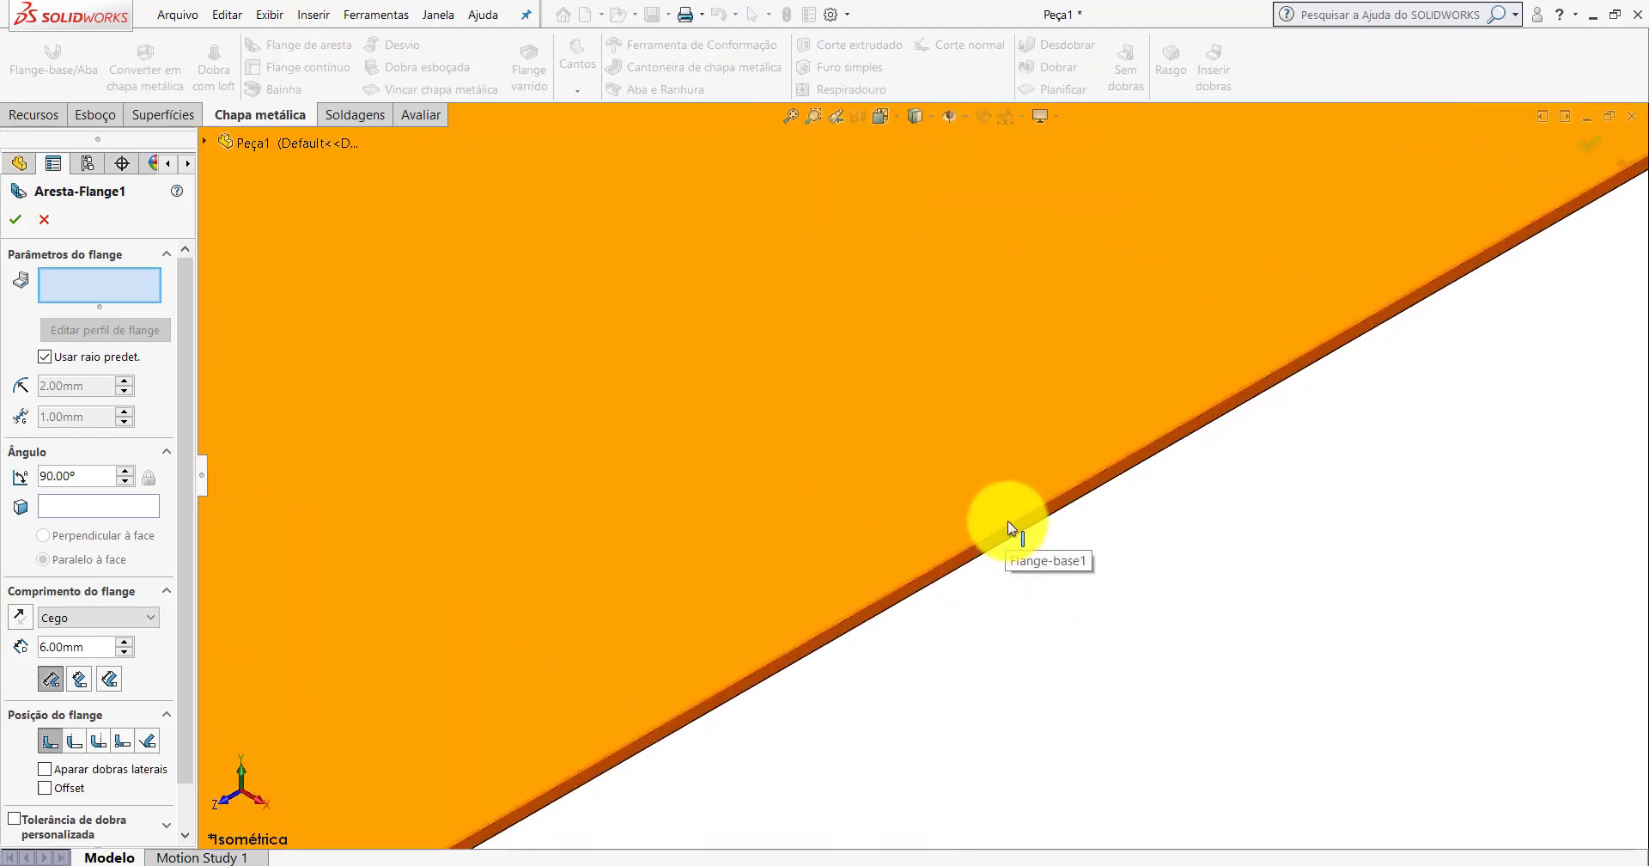
{"action": "left_click", "coordinate": [1008, 525]}
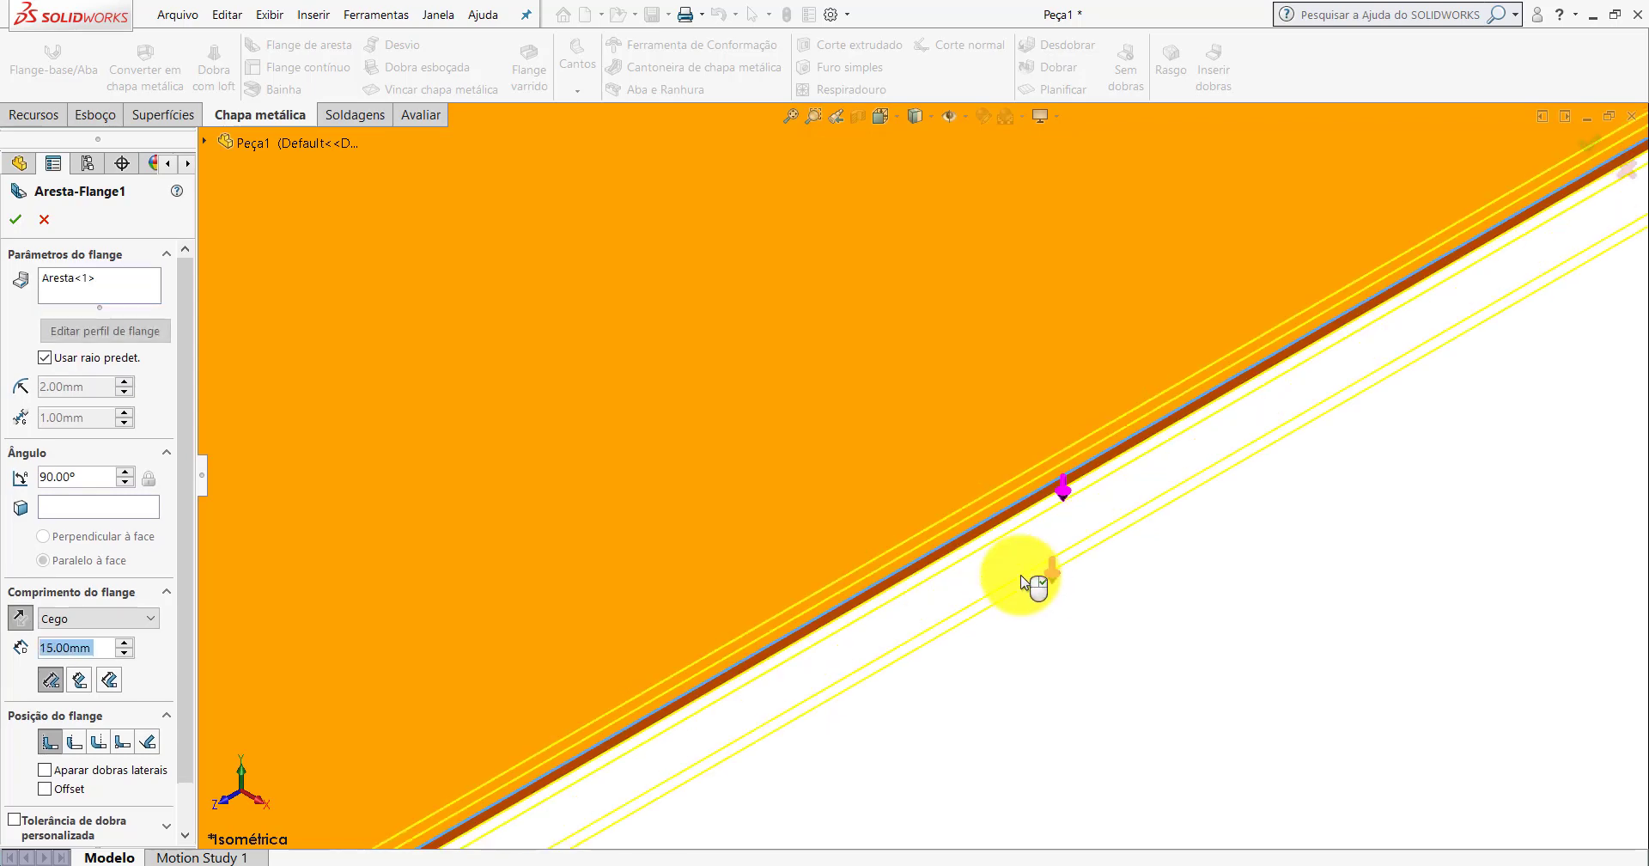
{"action": "scroll", "coordinate": [945, 536], "scroll_direction": "up", "scroll_amount": 5}
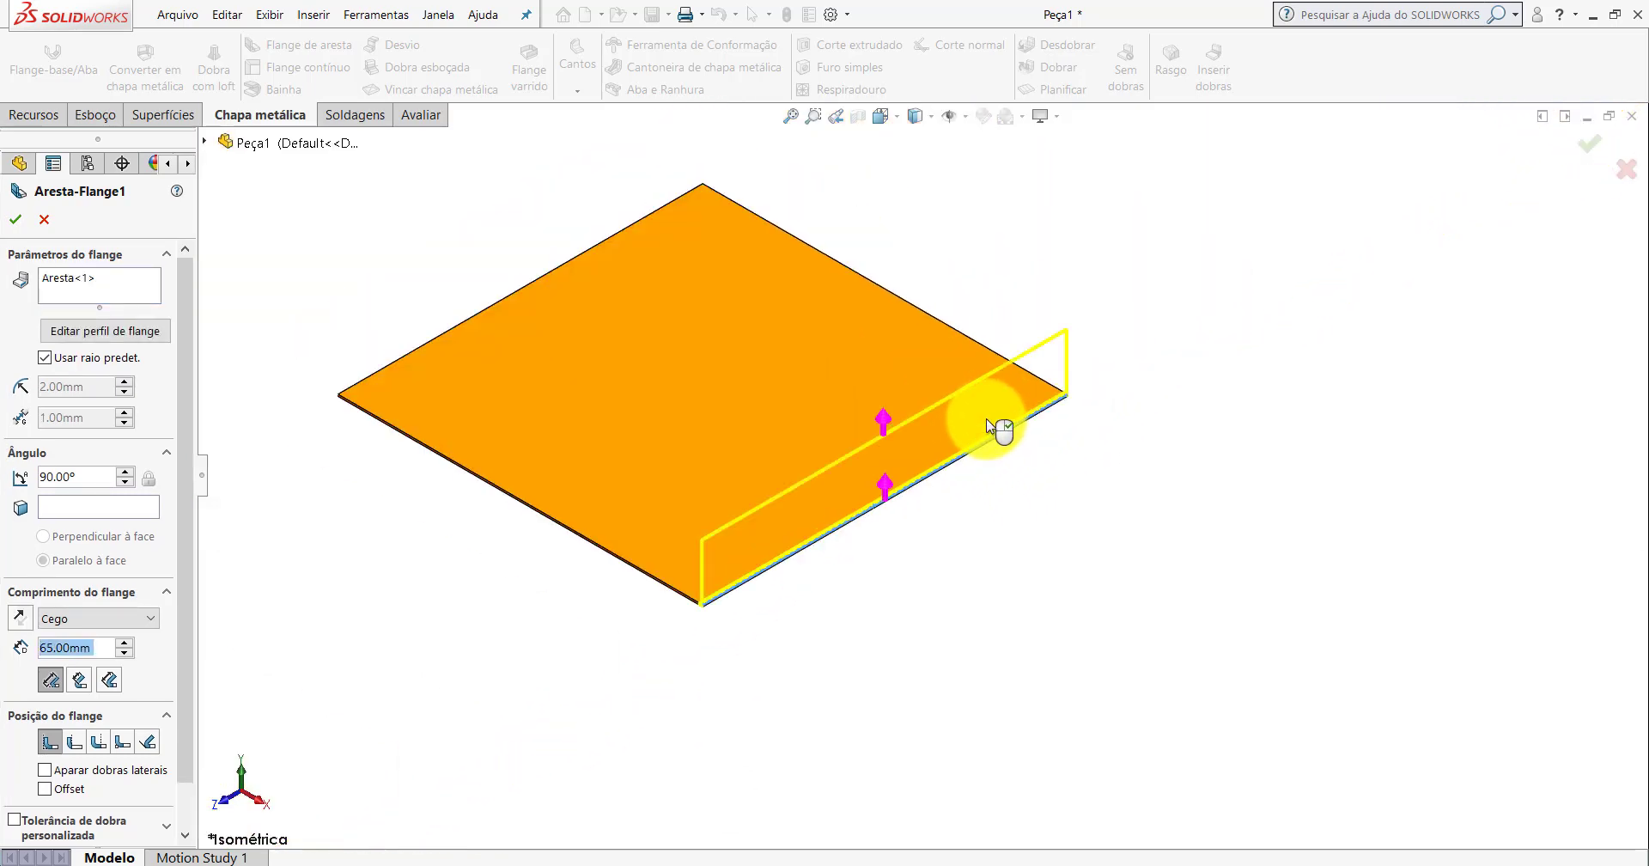
{"action": "scroll", "coordinate": [1013, 378], "scroll_direction": "down", "scroll_amount": 3}
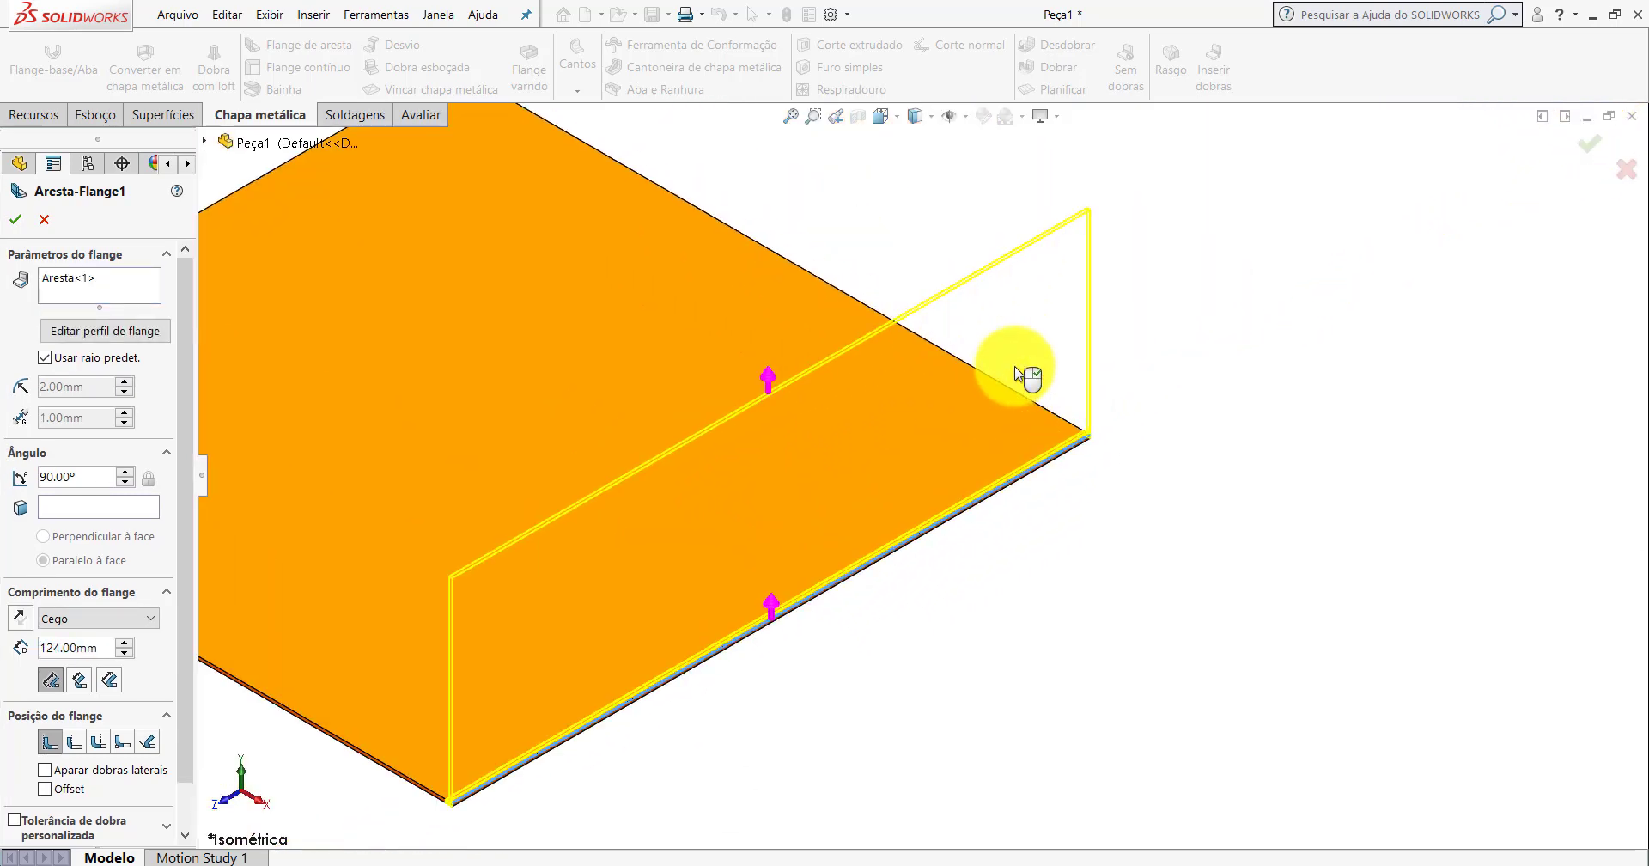
{"action": "left_click", "coordinate": [1173, 554]}
Add the plate's other three edges to the 38 mm edge flange.
{"action": "scroll", "coordinate": [688, 608], "scroll_direction": "up", "scroll_amount": 3}
{"action": "scroll", "coordinate": [725, 533], "scroll_direction": "down", "scroll_amount": 4}
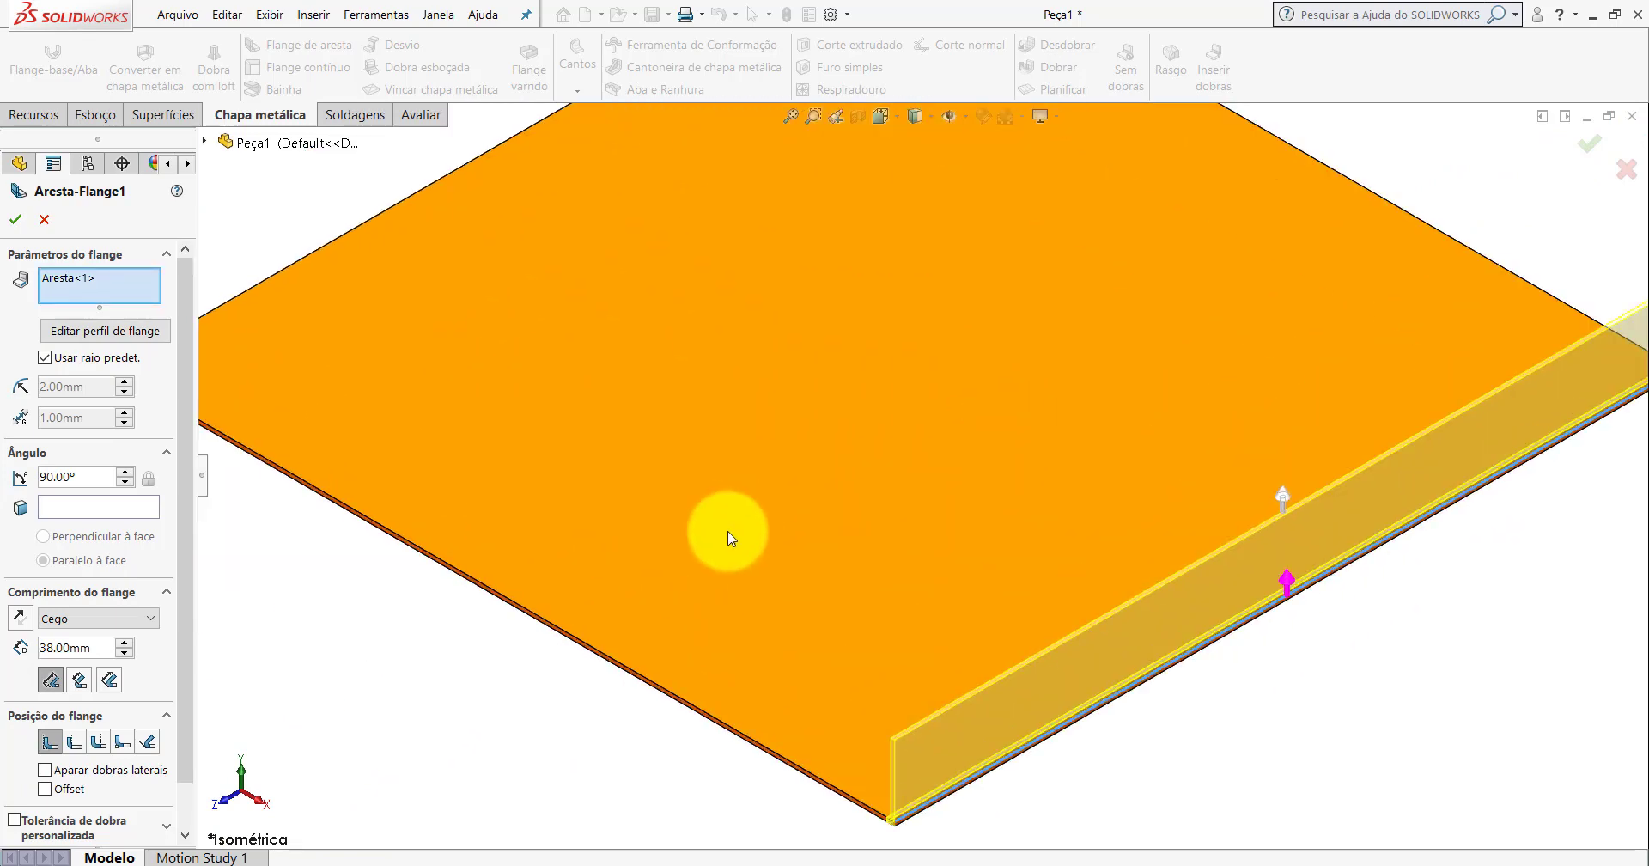
{"action": "scroll", "coordinate": [591, 659], "scroll_direction": "down", "scroll_amount": 2}
{"action": "scroll", "coordinate": [589, 659], "scroll_direction": "down", "scroll_amount": 1}
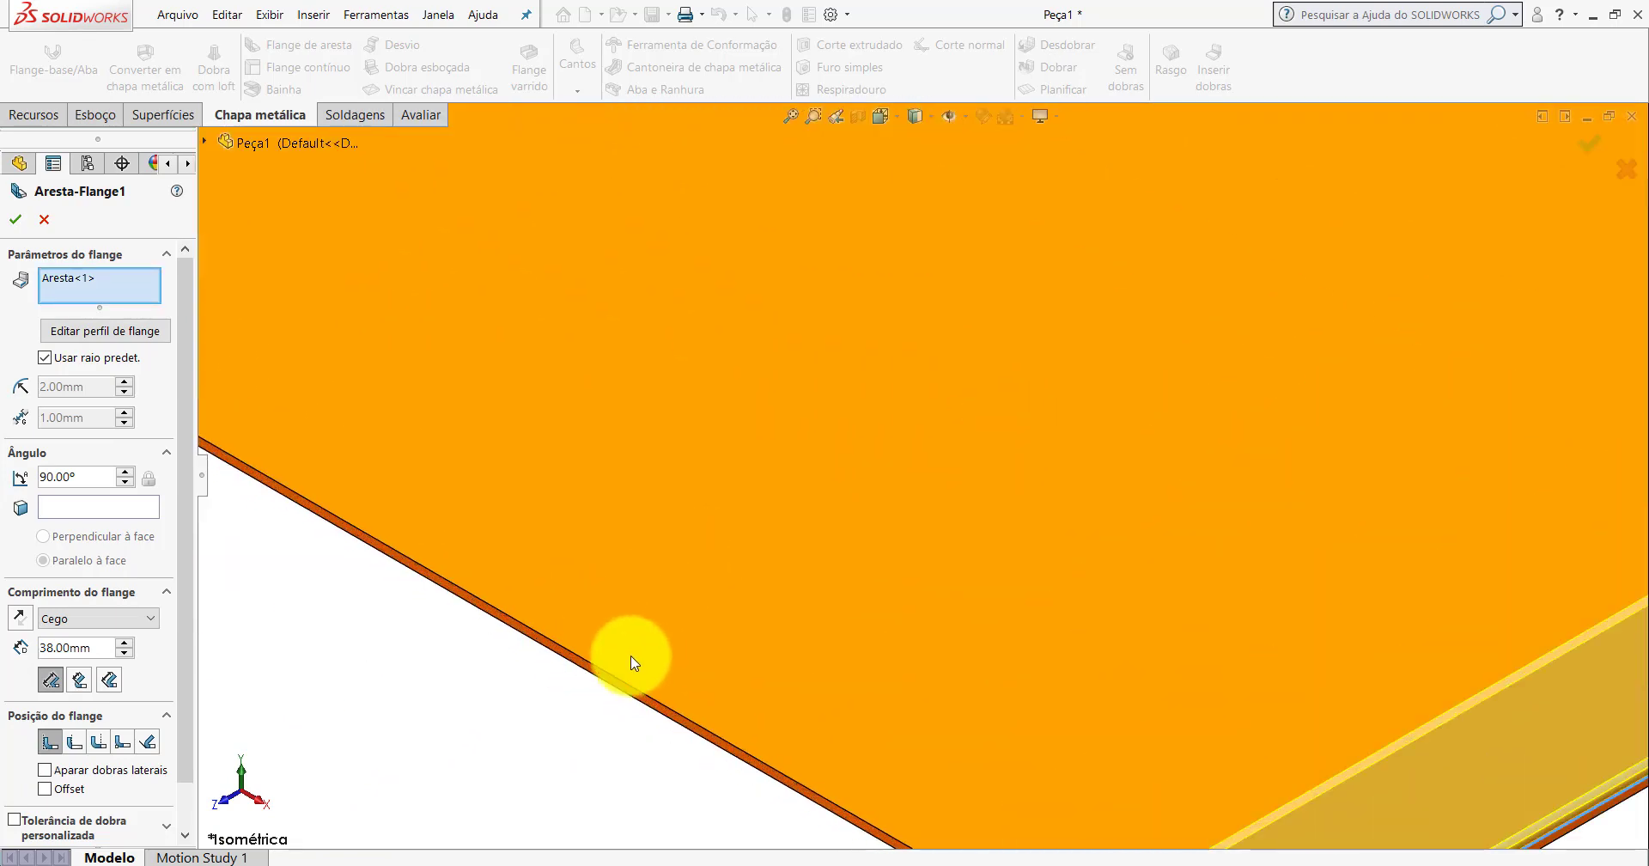
{"action": "left_click", "coordinate": [570, 650]}
{"action": "scroll", "coordinate": [666, 519], "scroll_direction": "up", "scroll_amount": 2}
{"action": "scroll", "coordinate": [627, 358], "scroll_direction": "up", "scroll_amount": 2}
{"action": "scroll", "coordinate": [717, 354], "scroll_direction": "down", "scroll_amount": 4}
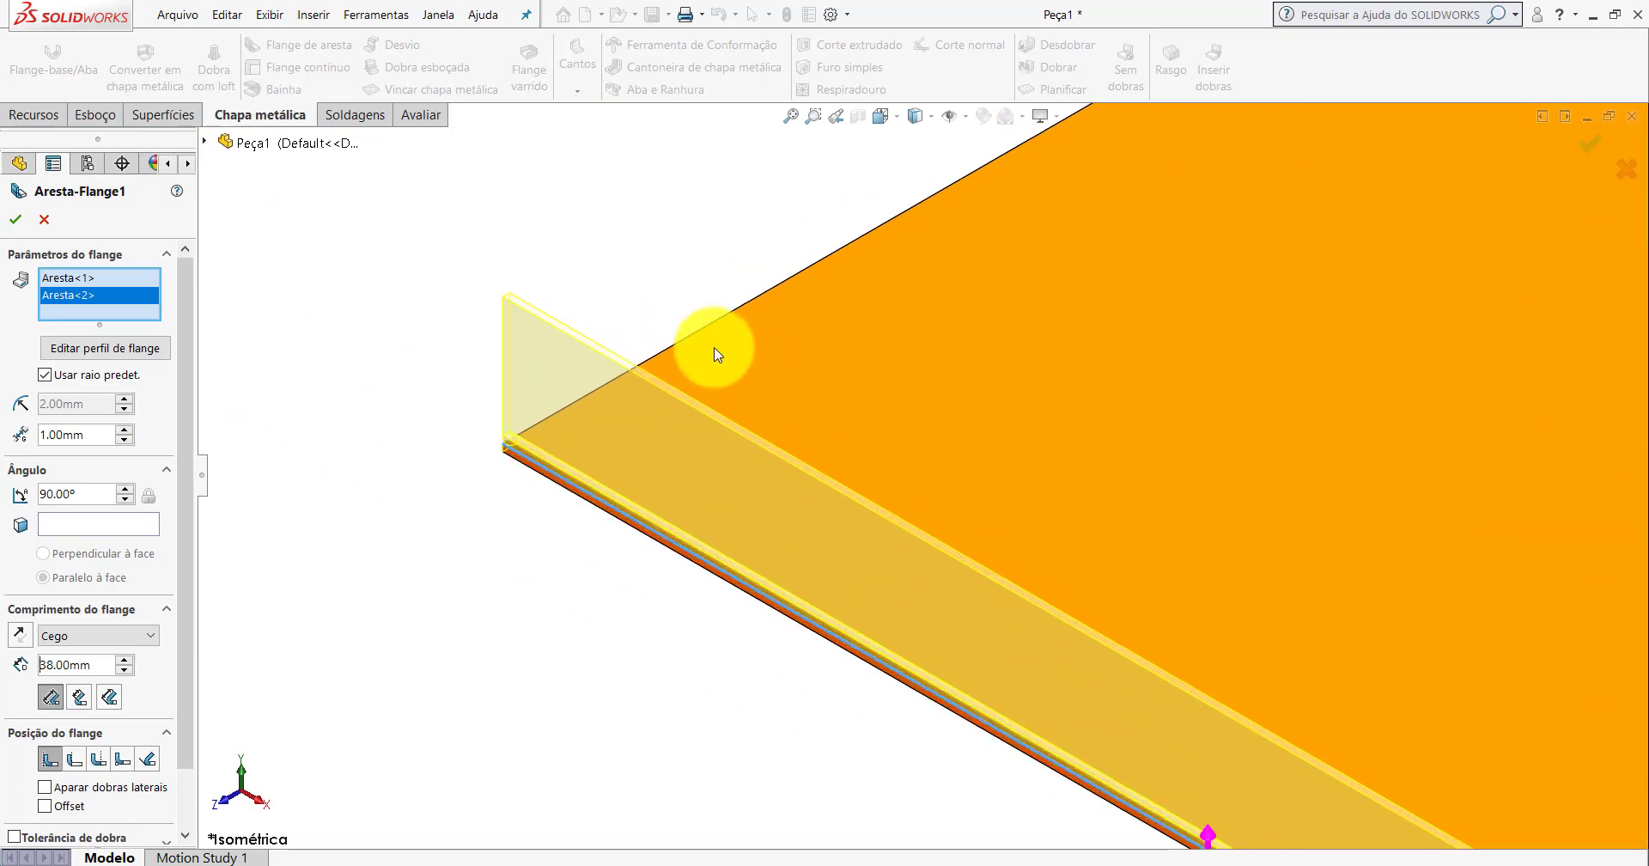
{"action": "left_click", "coordinate": [688, 337]}
{"action": "scroll", "coordinate": [956, 362], "scroll_direction": "up", "scroll_amount": 2}
{"action": "scroll", "coordinate": [1231, 405], "scroll_direction": "up", "scroll_amount": 2}
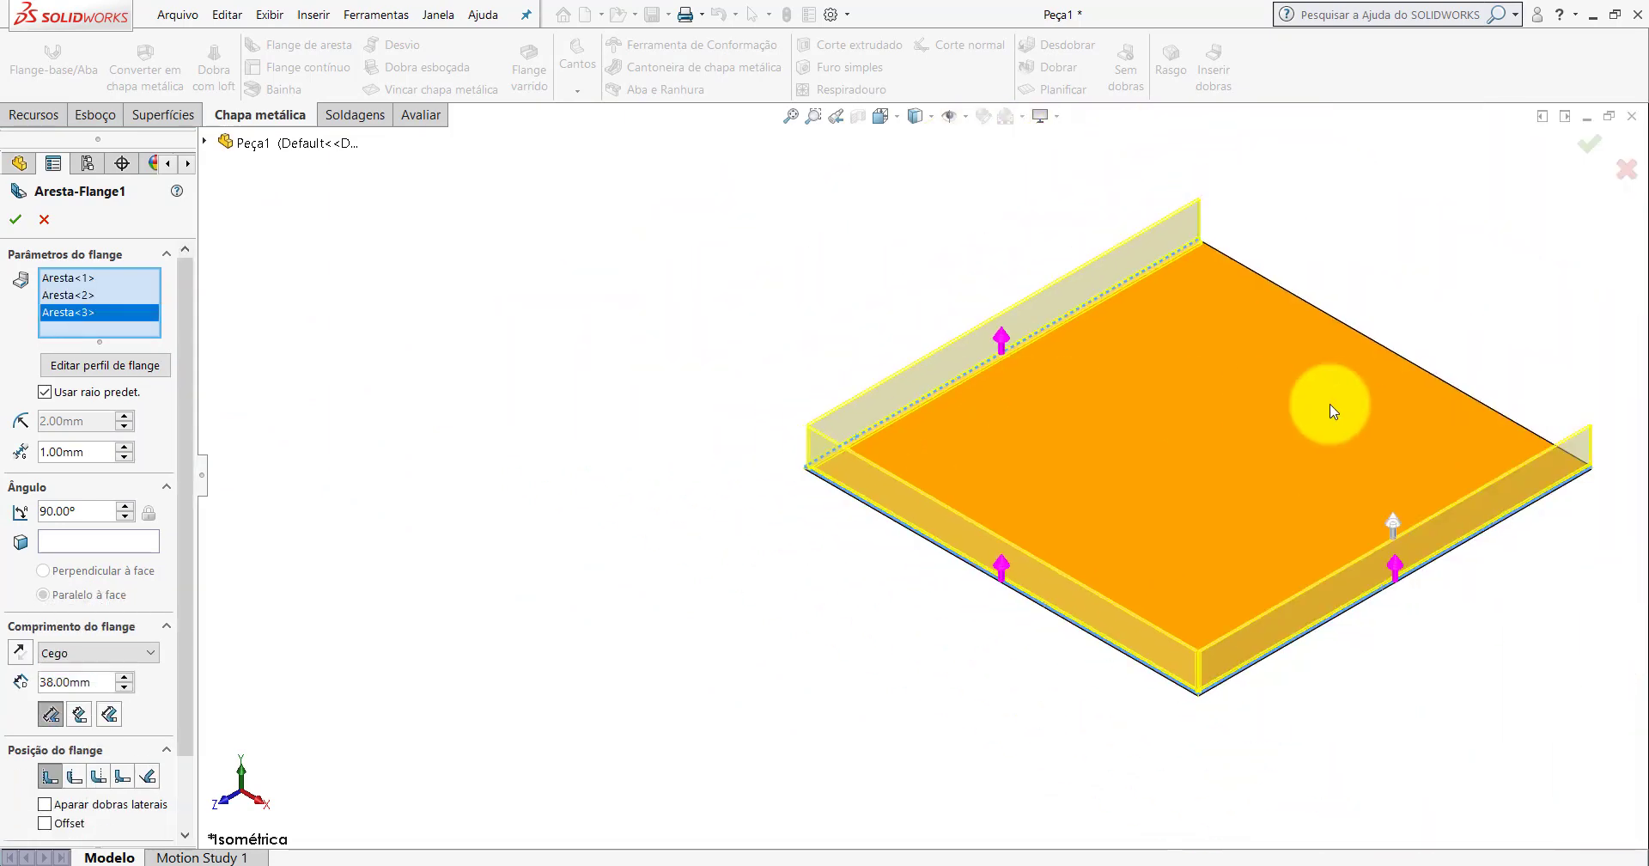
{"action": "scroll", "coordinate": [1363, 358], "scroll_direction": "down", "scroll_amount": 5}
{"action": "left_click", "coordinate": [1362, 330]}
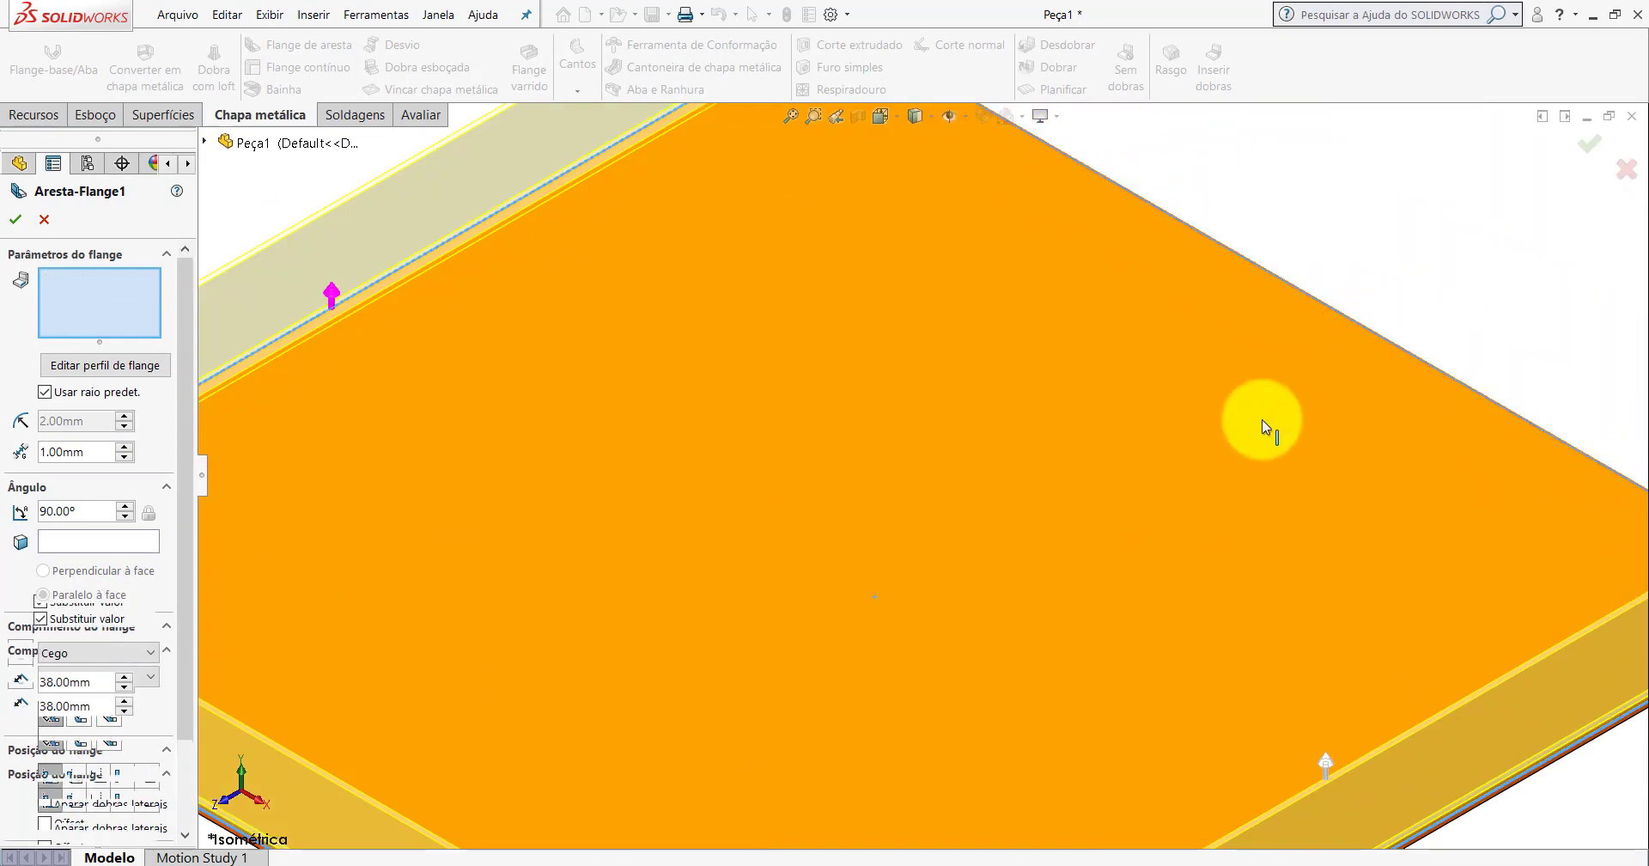
{"action": "scroll", "coordinate": [1263, 425], "scroll_direction": "up", "scroll_amount": 2}
{"action": "scroll", "coordinate": [1197, 460], "scroll_direction": "up", "scroll_amount": 2}
{"action": "scroll", "coordinate": [953, 486], "scroll_direction": "down", "scroll_amount": 1}
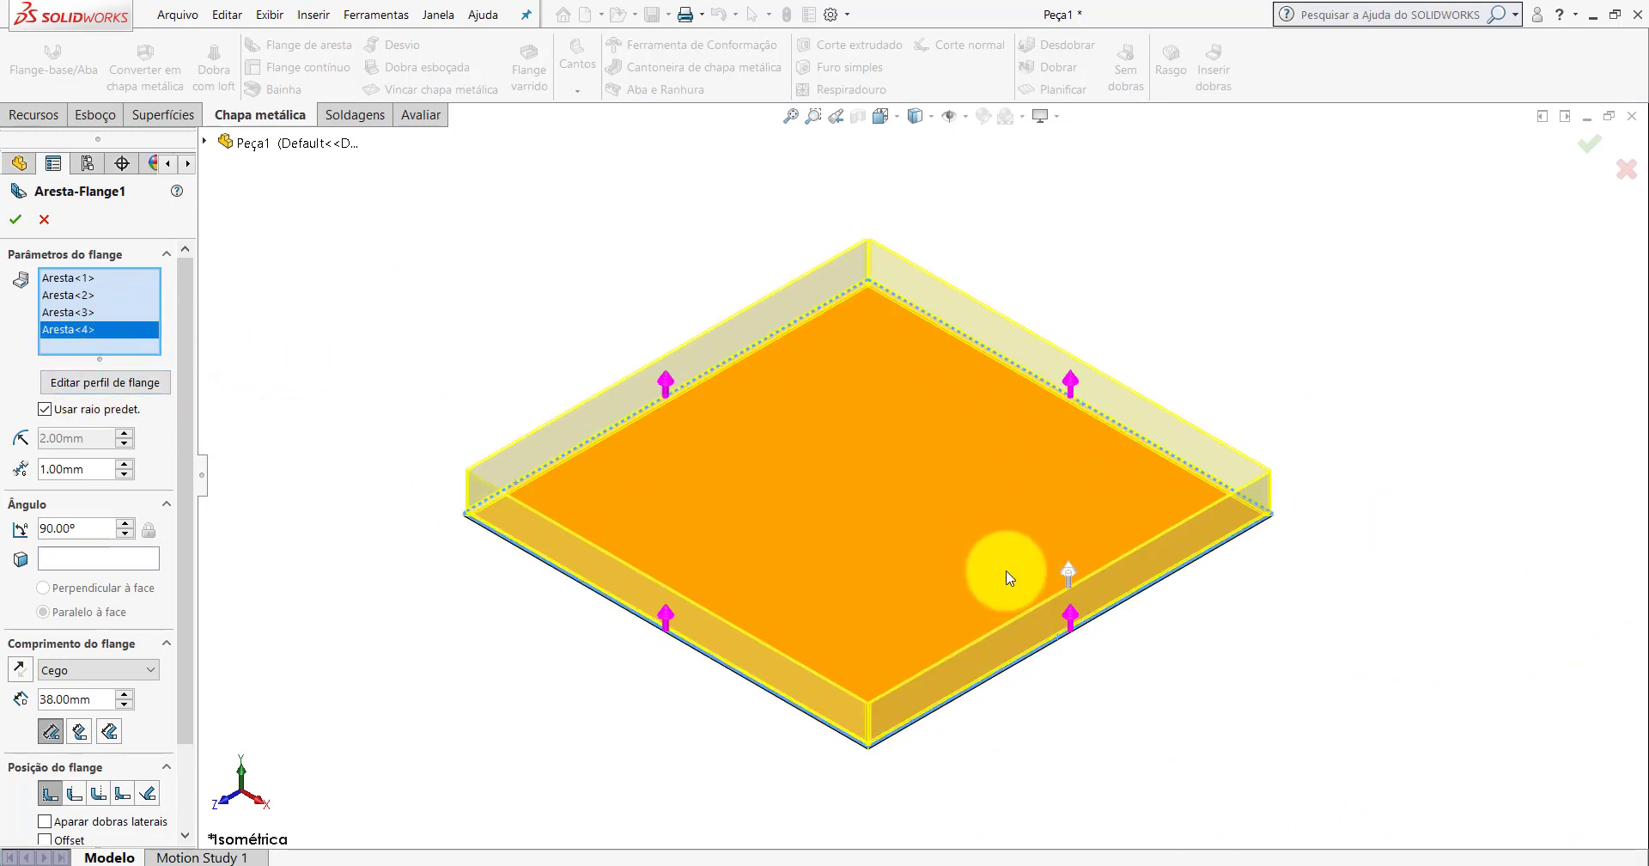
Zoom and orbit to look squarely at the front flange.
{"action": "scroll", "coordinate": [1018, 584], "scroll_direction": "down", "scroll_amount": 1}
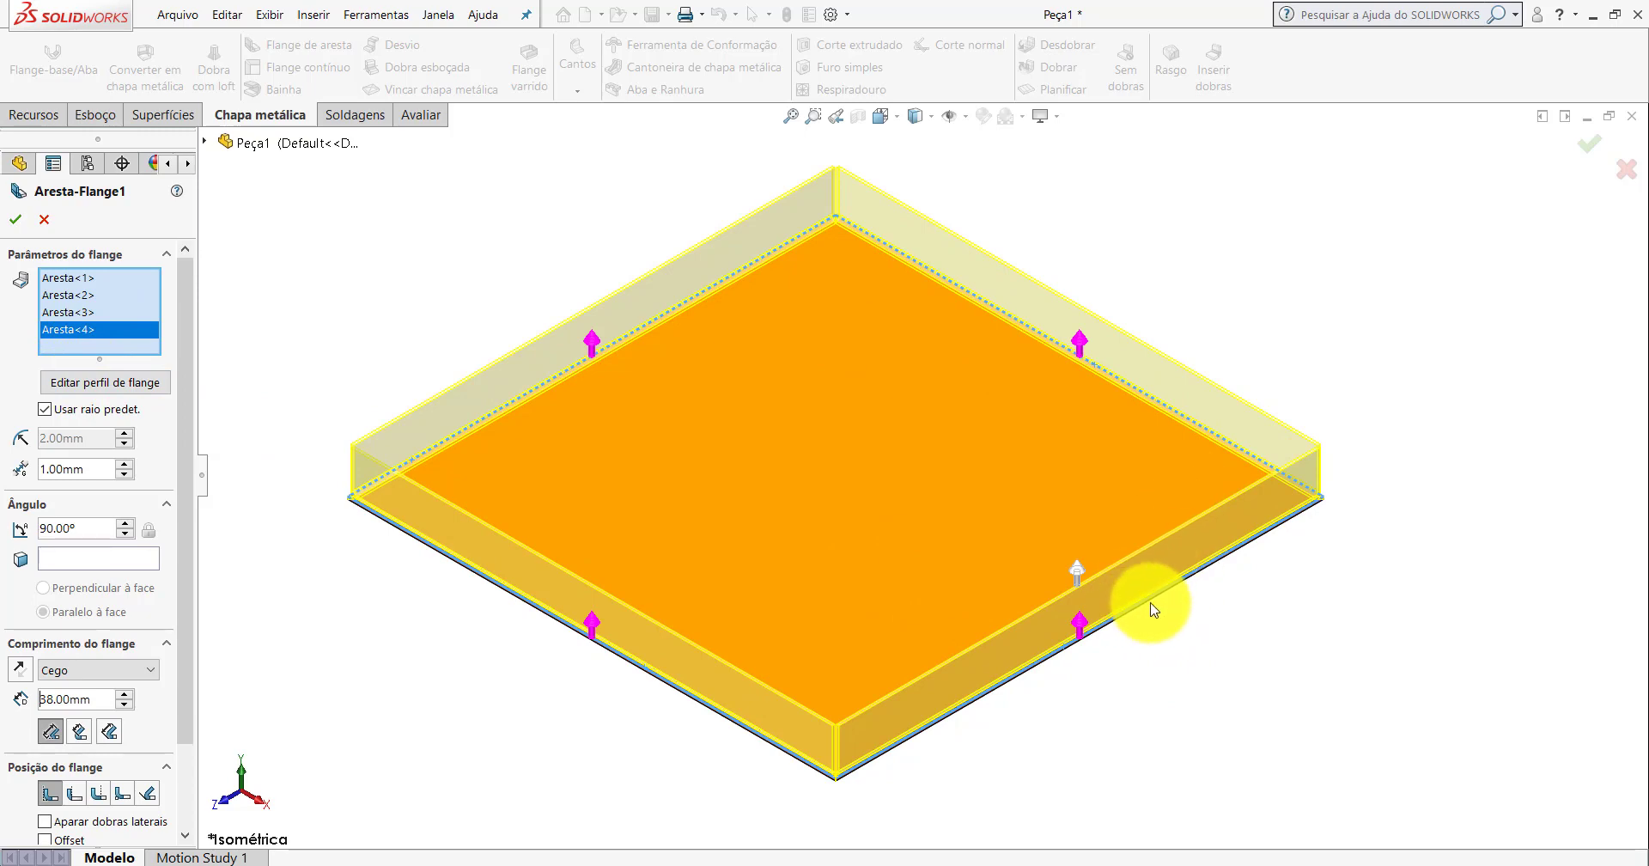
{"action": "scroll", "coordinate": [880, 750], "scroll_direction": "down", "scroll_amount": 3}
{"action": "scroll", "coordinate": [884, 571], "scroll_direction": "down", "scroll_amount": 2}
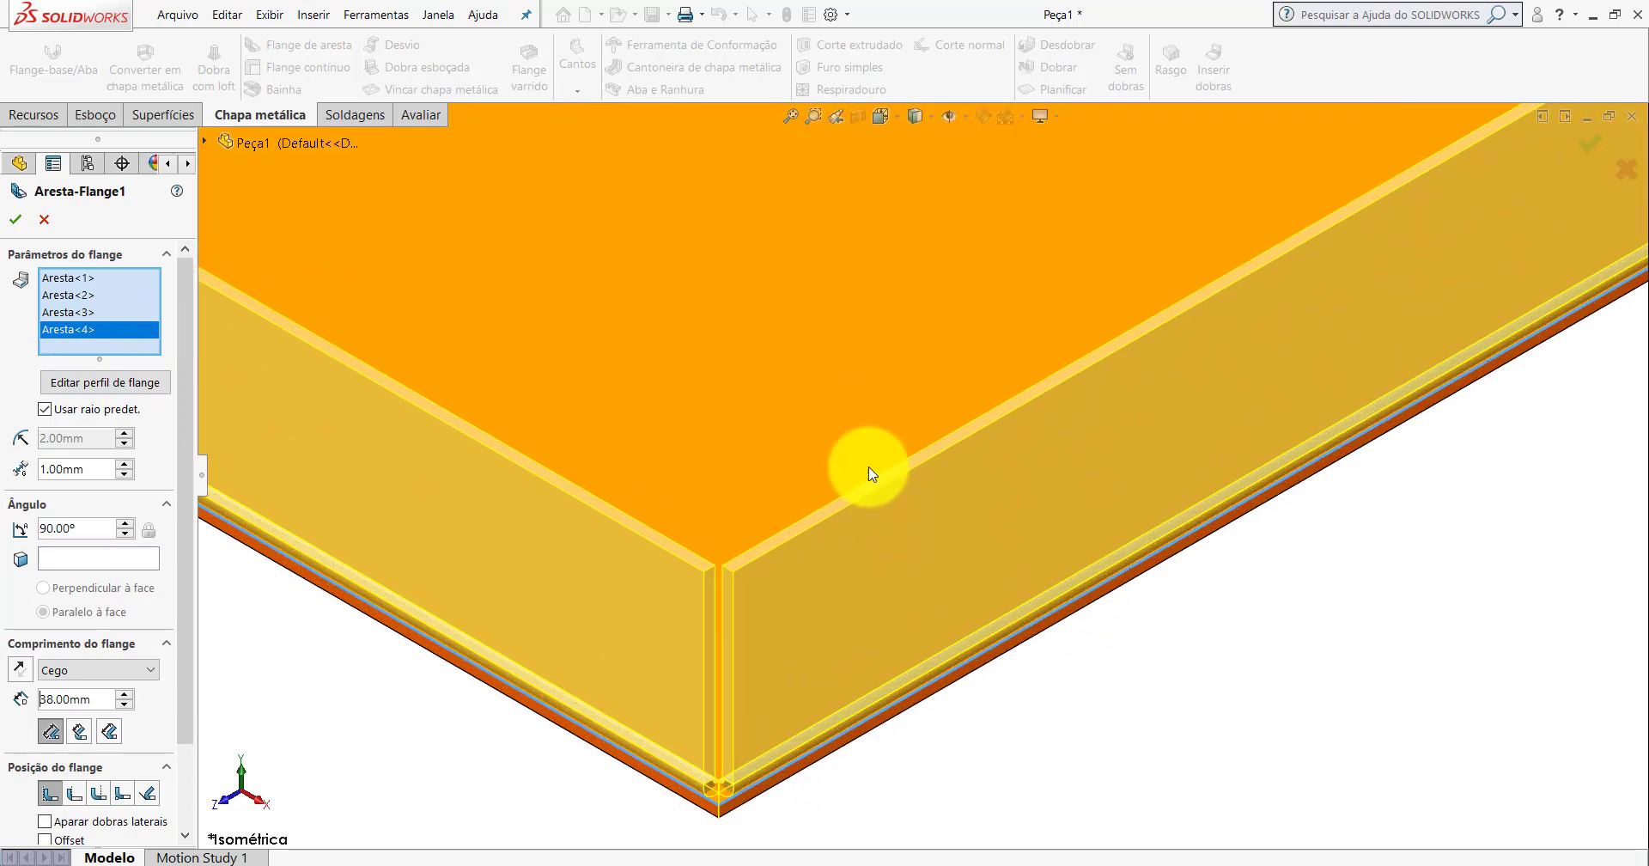
{"action": "mouse_move", "coordinate": [869, 472]}
{"action": "middle_mouse_down"}
{"action": "mouse_move", "coordinate": [894, 368]}
{"action": "mouse_move", "coordinate": [945, 389]}
{"action": "mouse_move", "coordinate": [924, 395]}
{"action": "middle_mouse_up"}
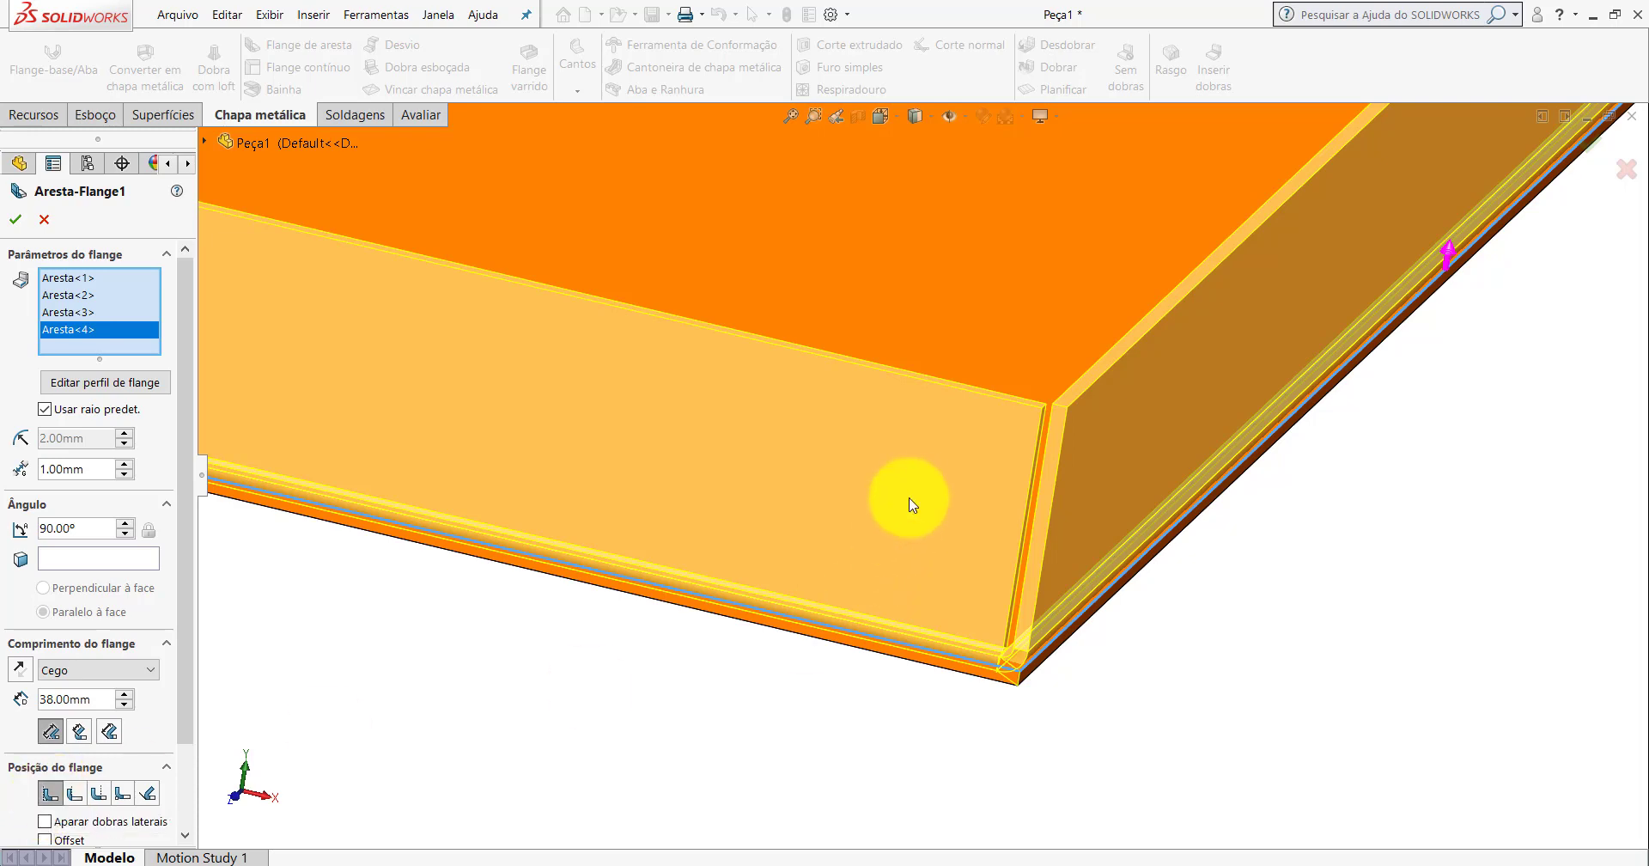
{"action": "middle_click_drag", "start_coordinate": [902, 498], "coordinate": [942, 464]}
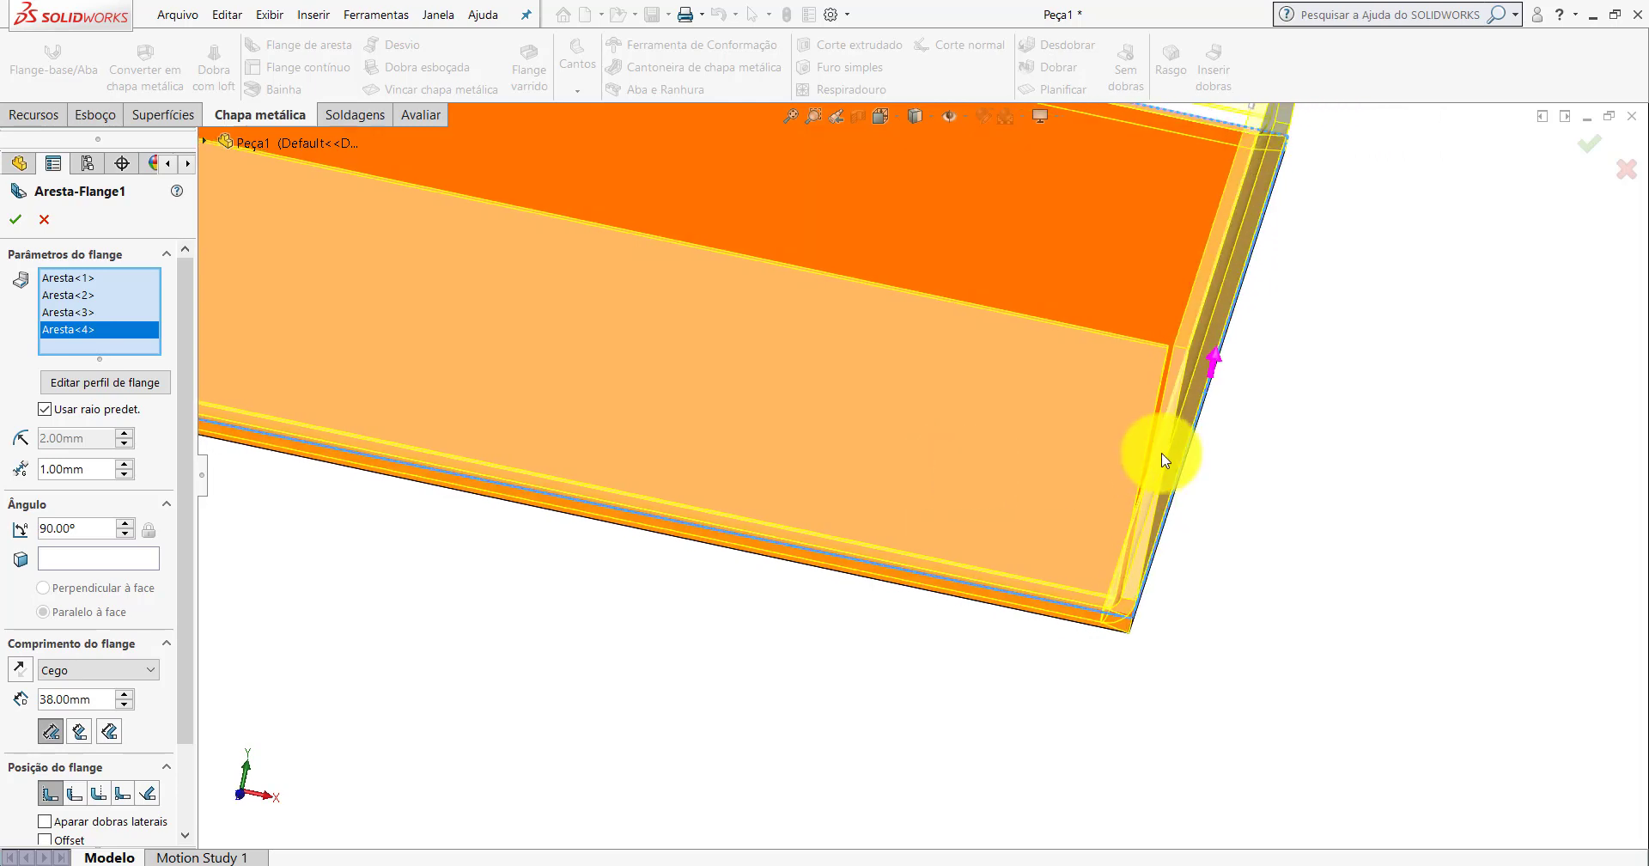
Switch to the Front view and zoom in on the flange's corner.
{"action": "key", "text": "space"}
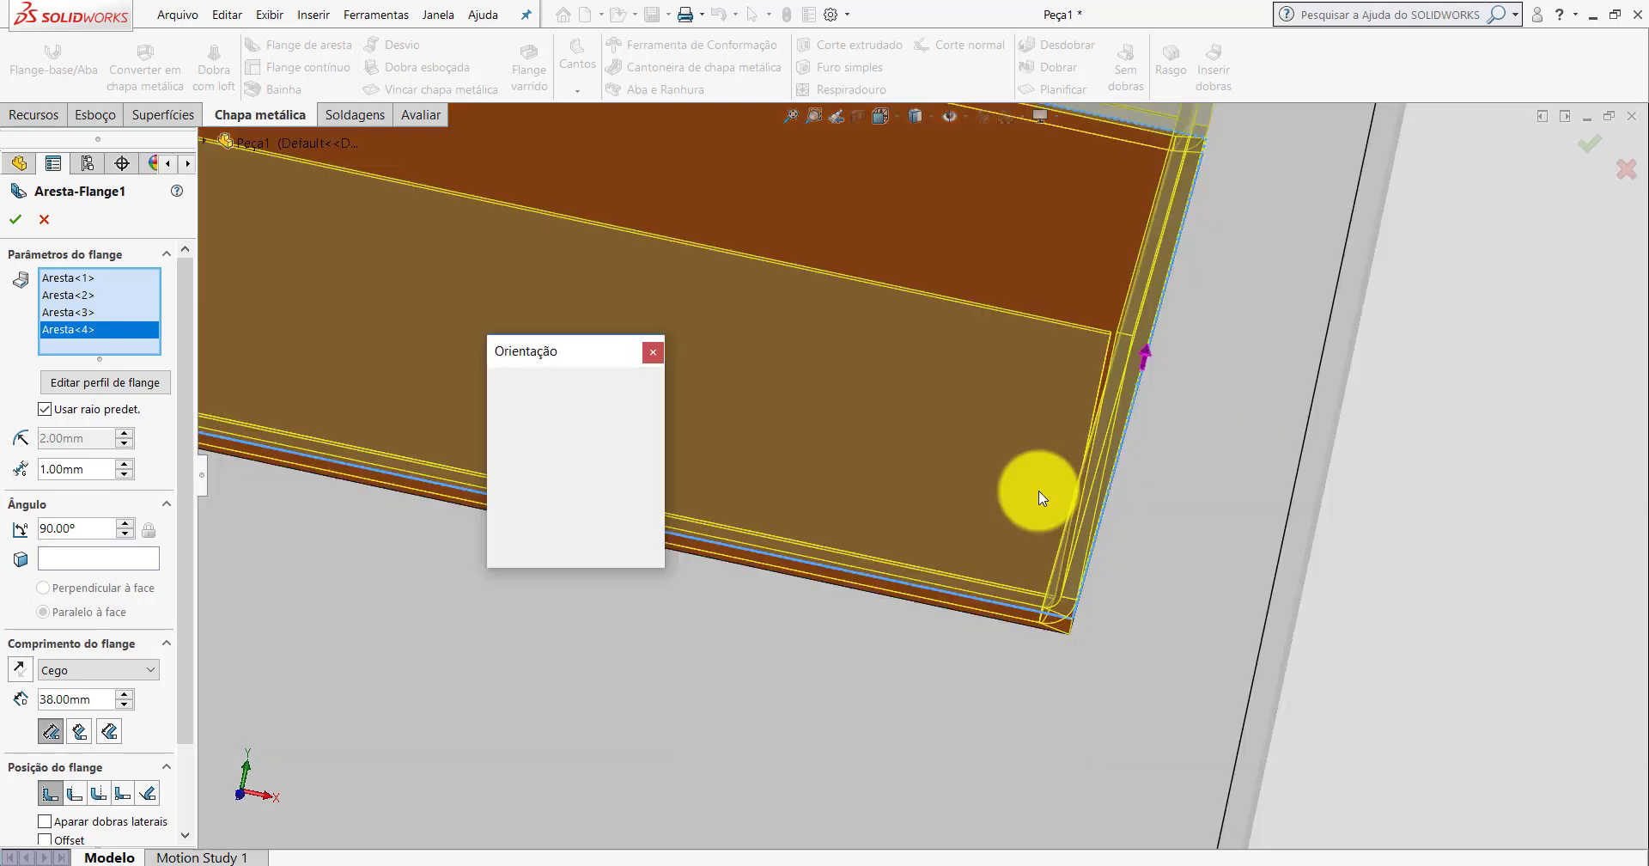
{"action": "key", "text": "ctrl+1"}
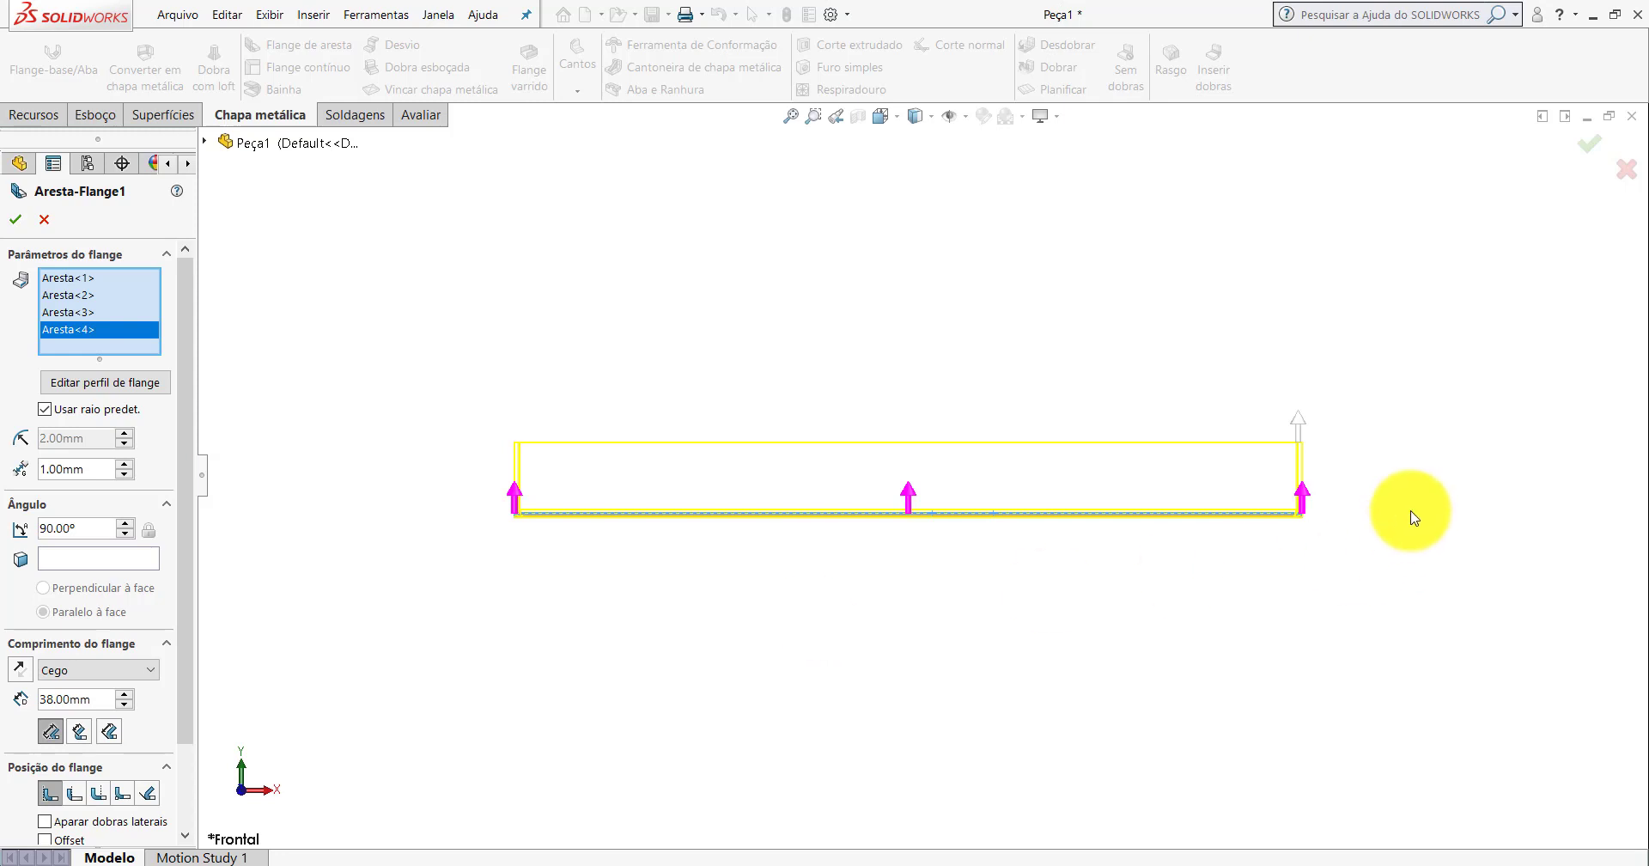
{"action": "scroll", "coordinate": [1061, 534], "scroll_direction": "down", "scroll_amount": 3}
{"action": "scroll", "coordinate": [808, 547], "scroll_direction": "down", "scroll_amount": 3}
{"action": "scroll", "coordinate": [808, 546], "scroll_direction": "down", "scroll_amount": 2}
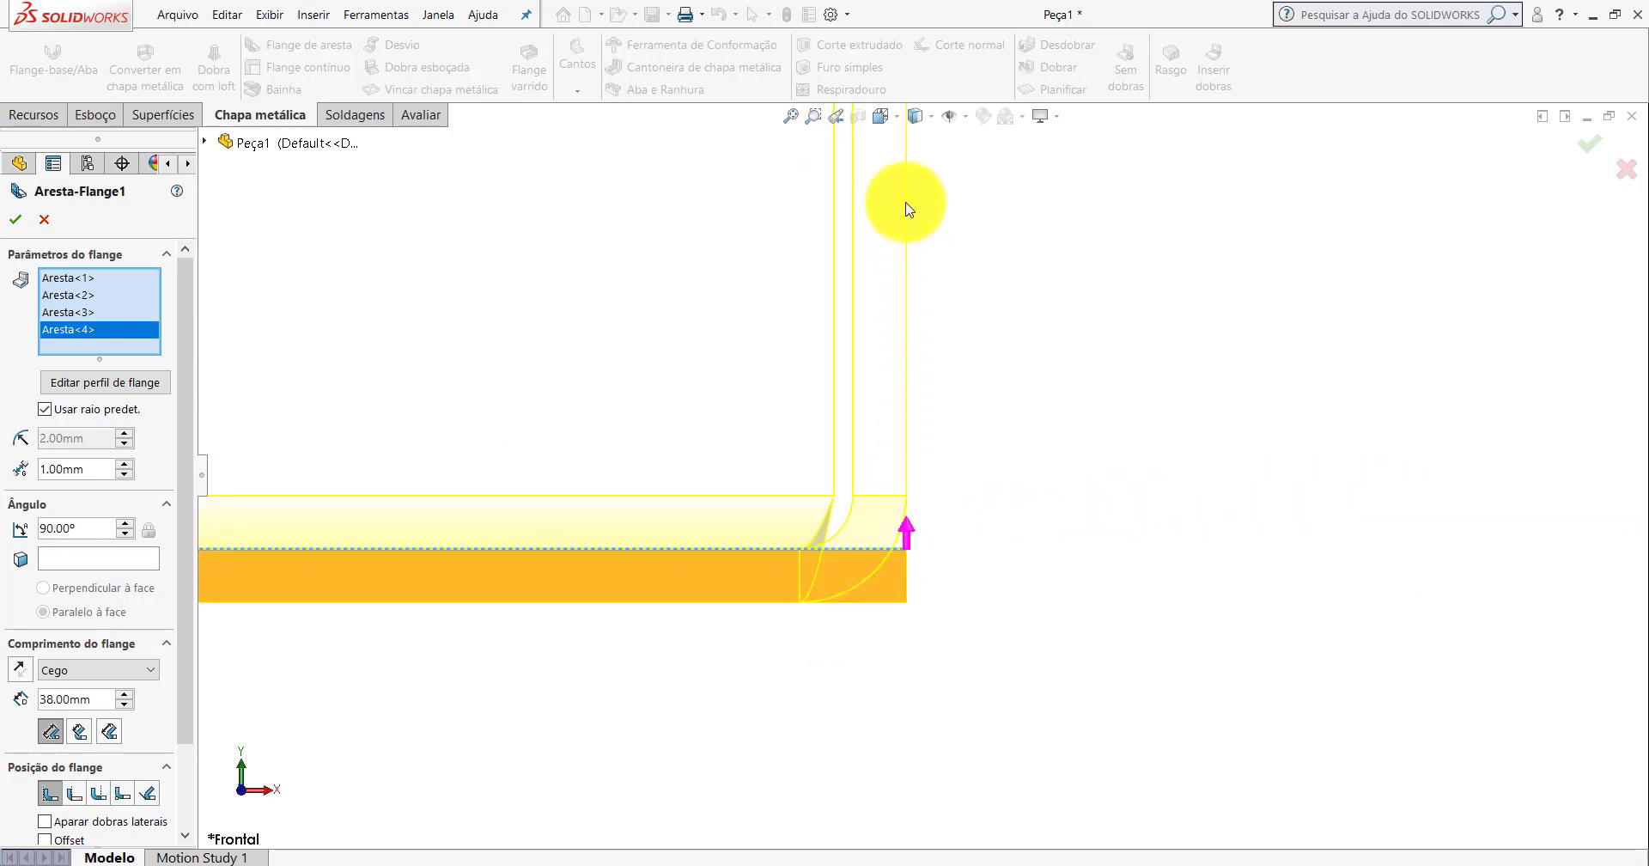
{"action": "scroll", "coordinate": [906, 241], "scroll_direction": "up", "scroll_amount": 2}
{"action": "scroll", "coordinate": [937, 249], "scroll_direction": "up", "scroll_amount": 2}
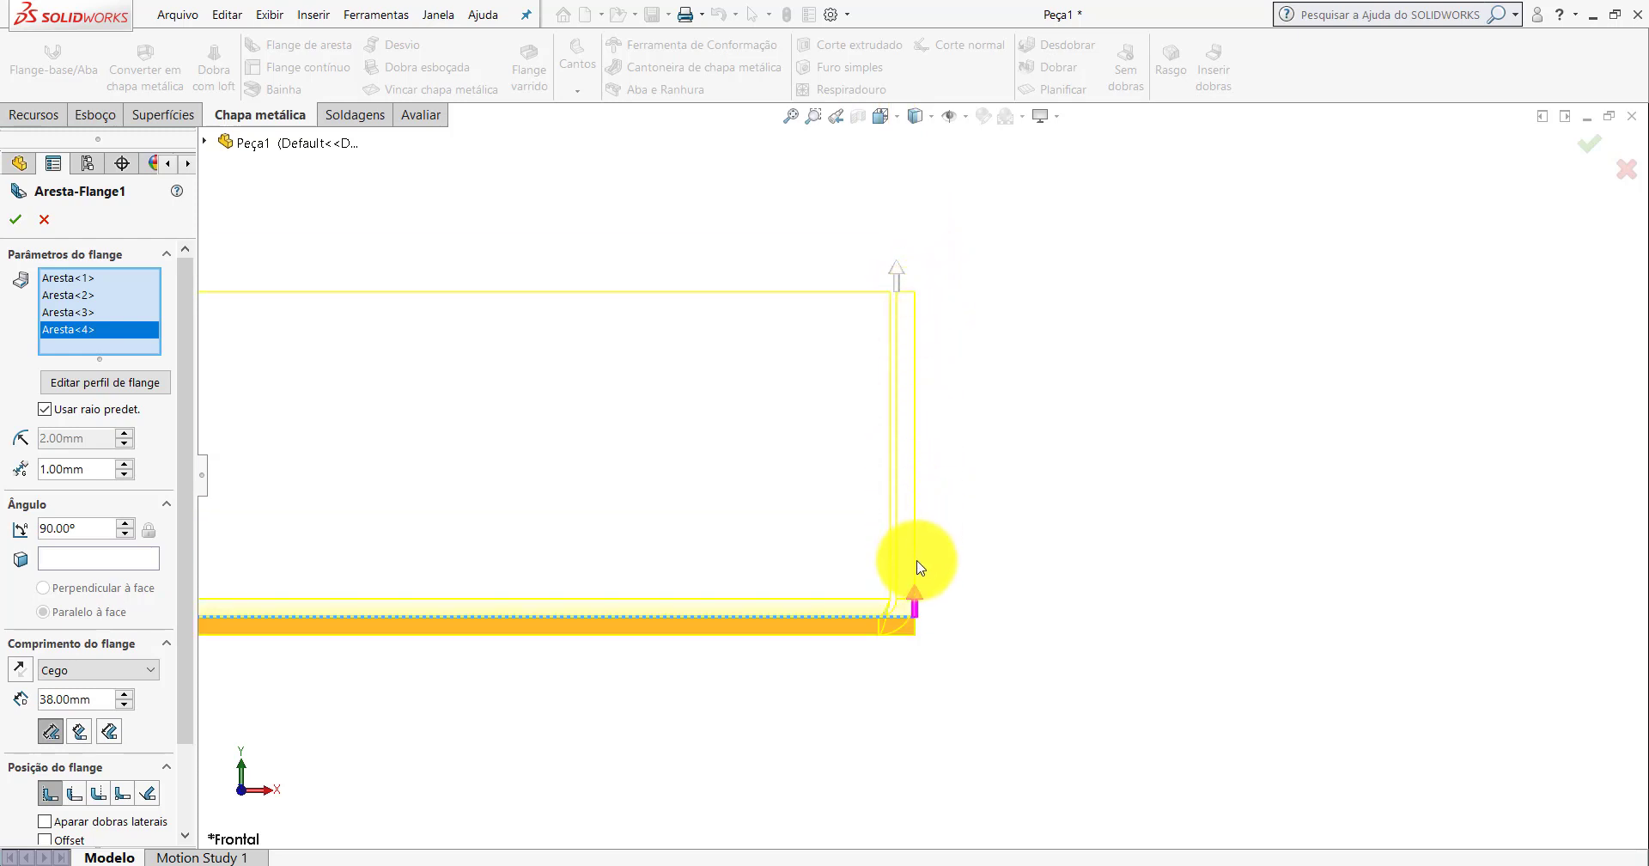
{"action": "scroll", "coordinate": [933, 484], "scroll_direction": "down", "scroll_amount": 1}
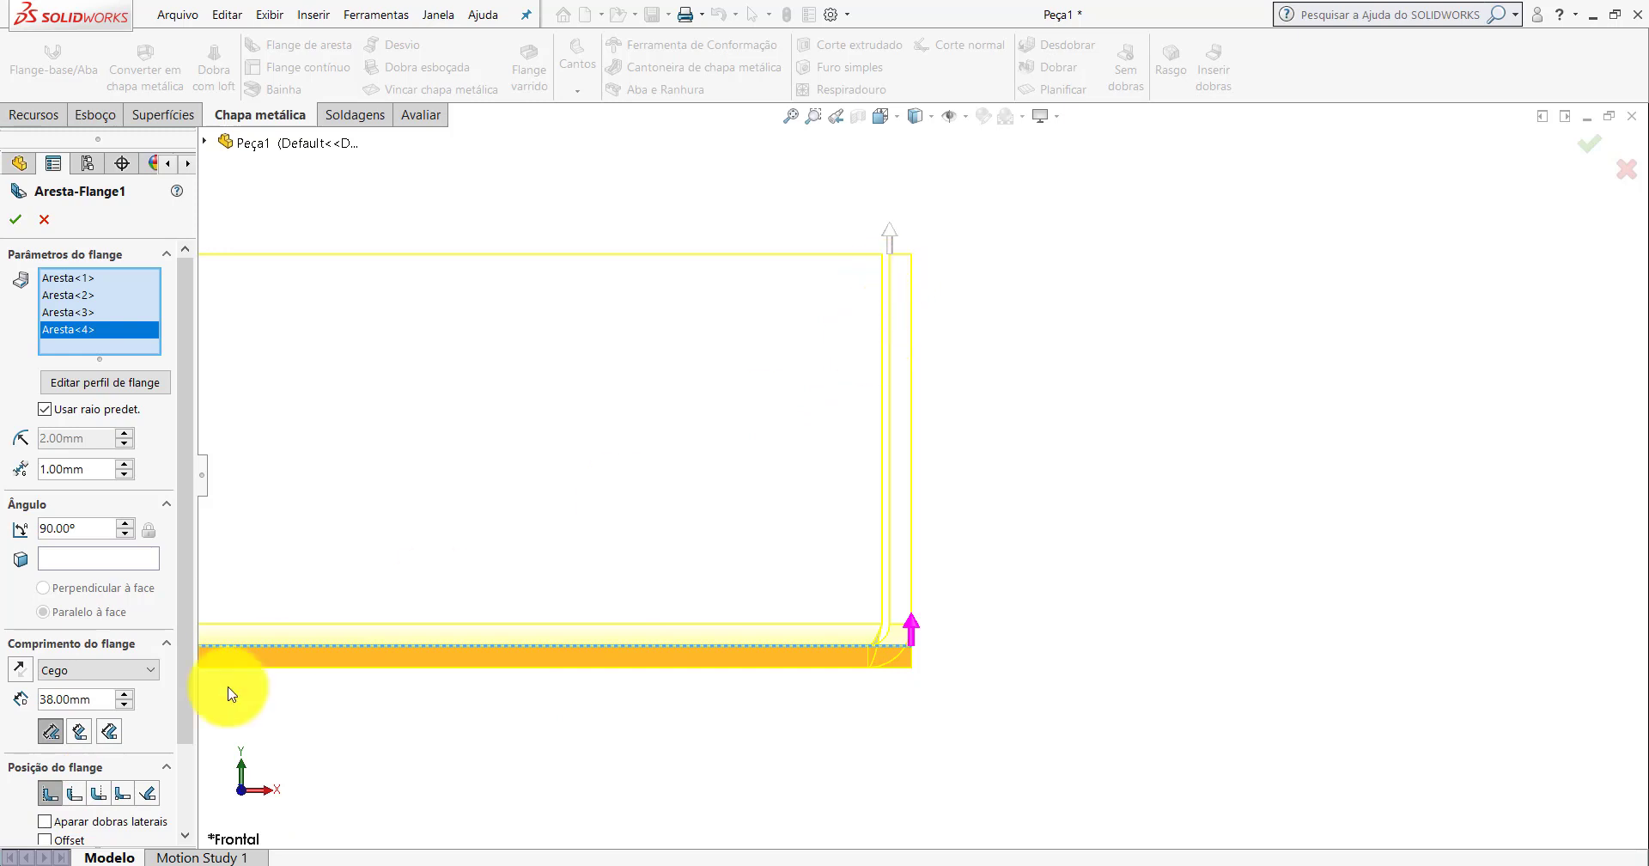
Compare Material Outside, Bend Outside and Bend from Virtual Sharp, keeping Material Outside.
{"action": "left_click", "coordinate": [77, 792]}
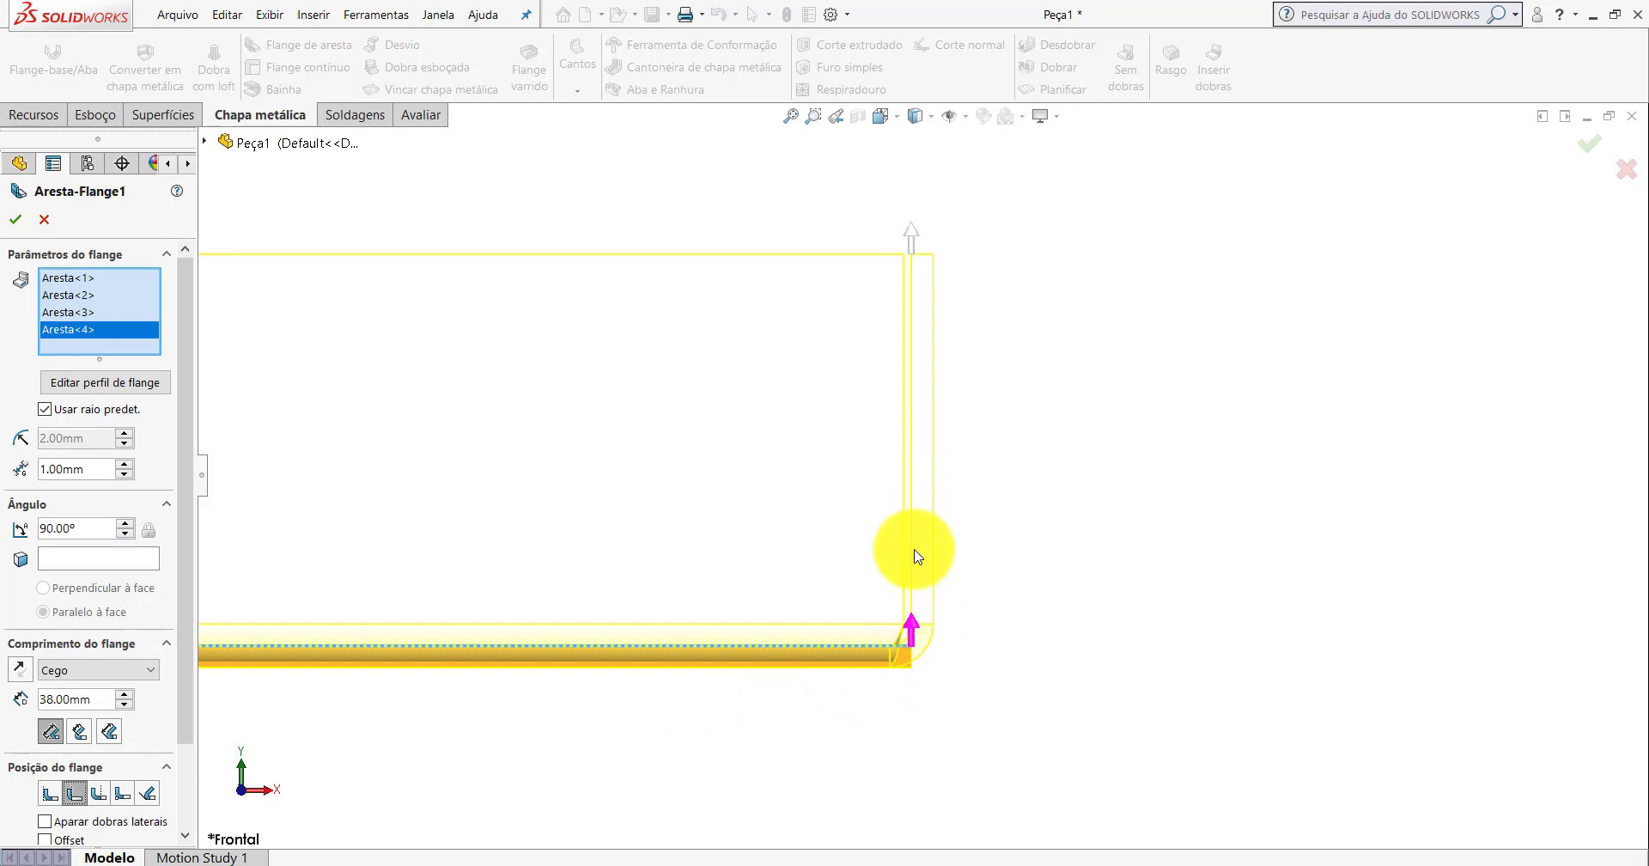
{"action": "left_click", "coordinate": [99, 792]}
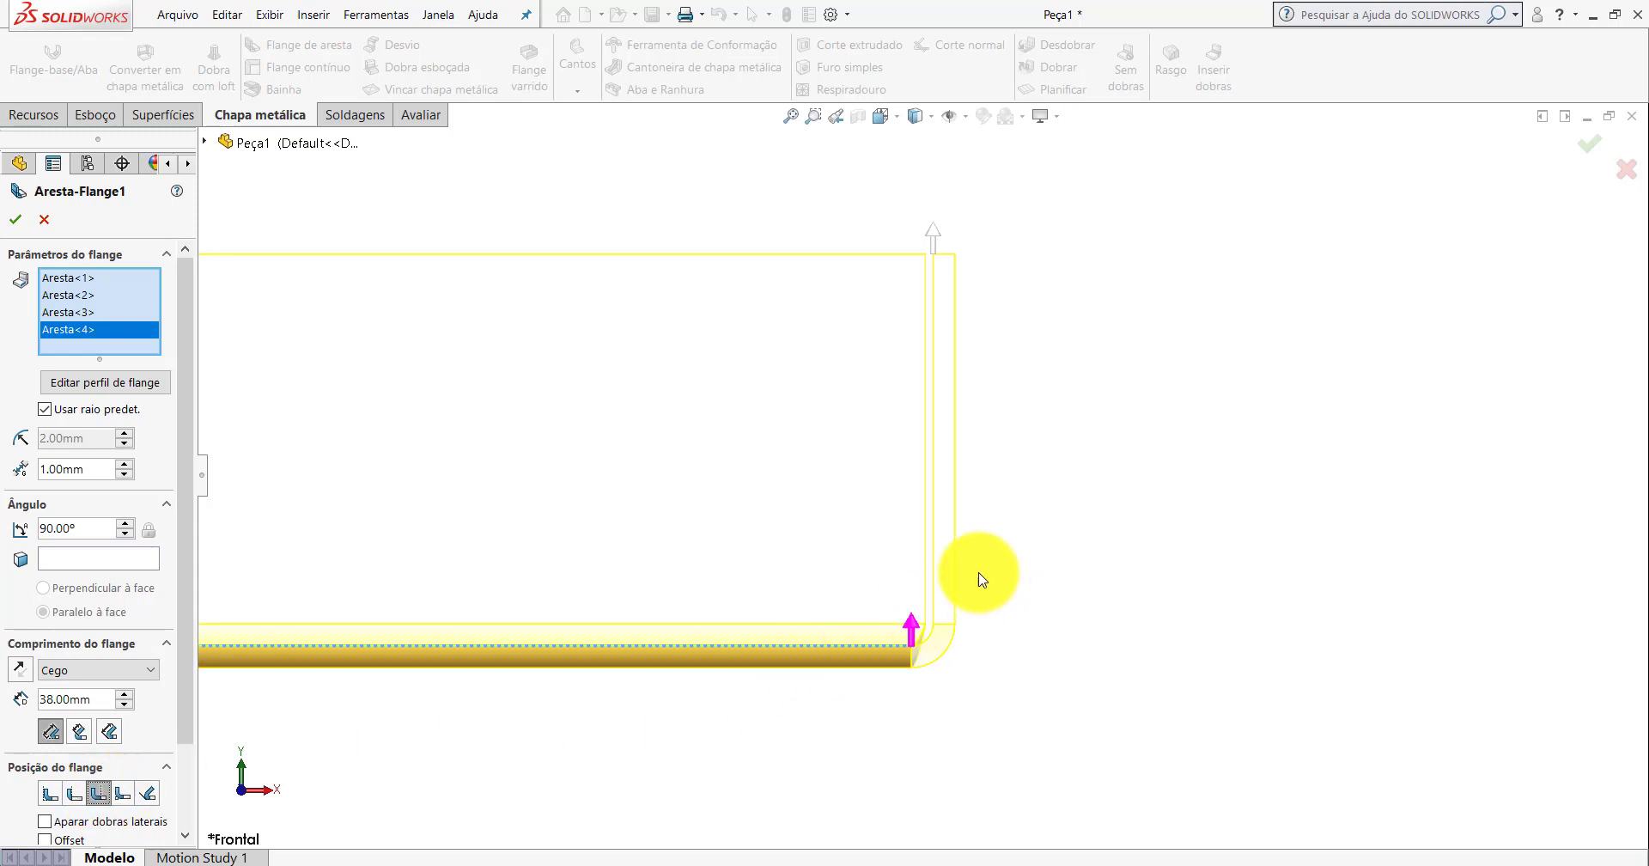
{"action": "left_click", "coordinate": [123, 794]}
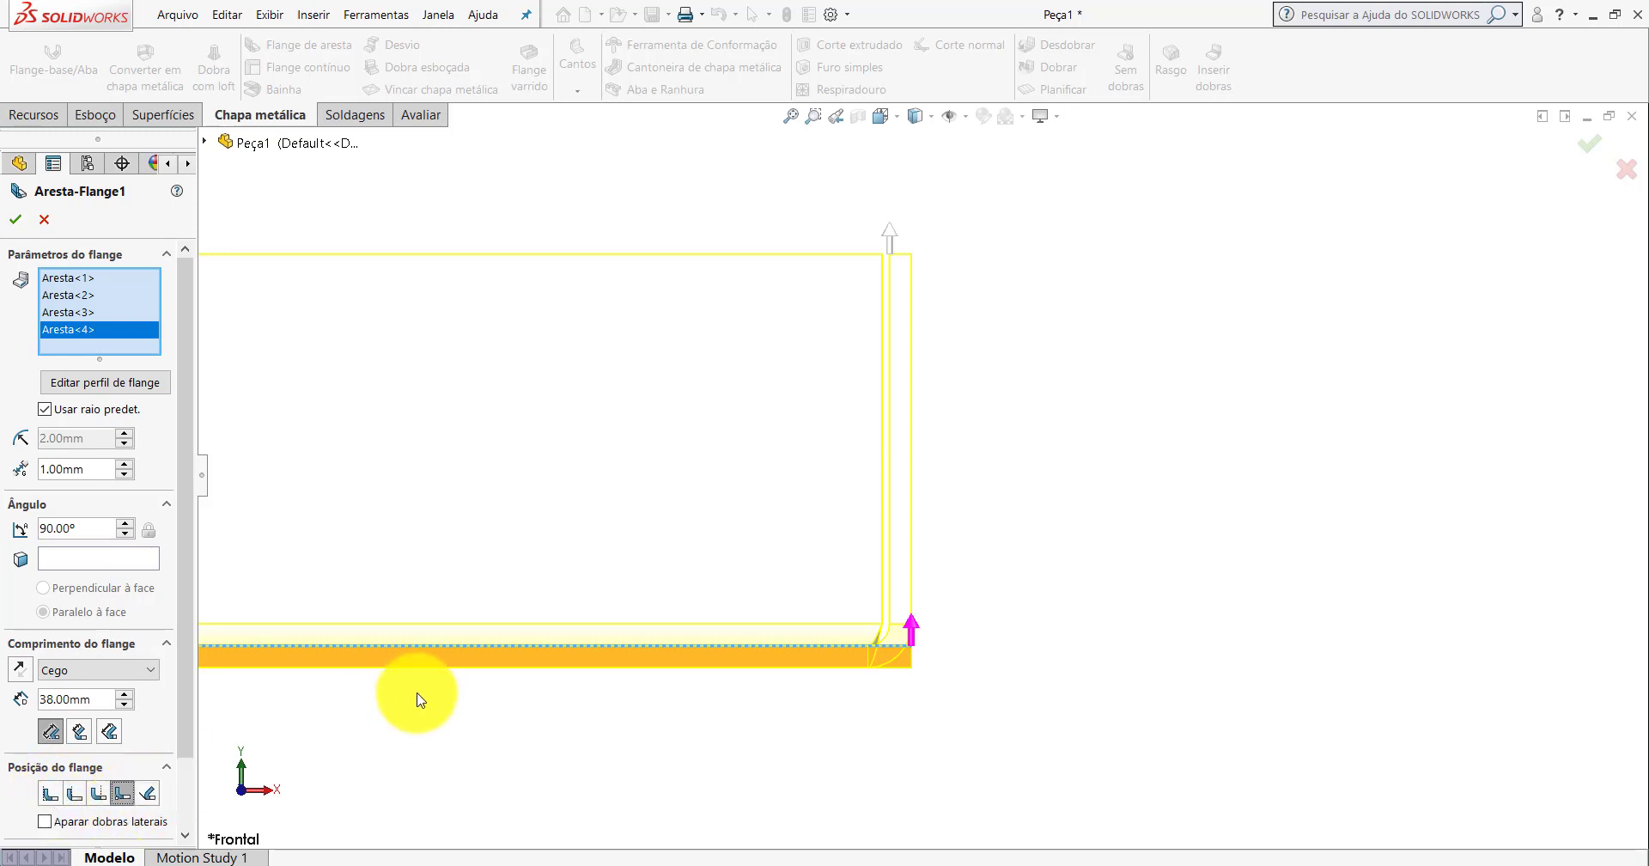
{"action": "scroll", "coordinate": [416, 692], "scroll_direction": "up", "scroll_amount": 2}
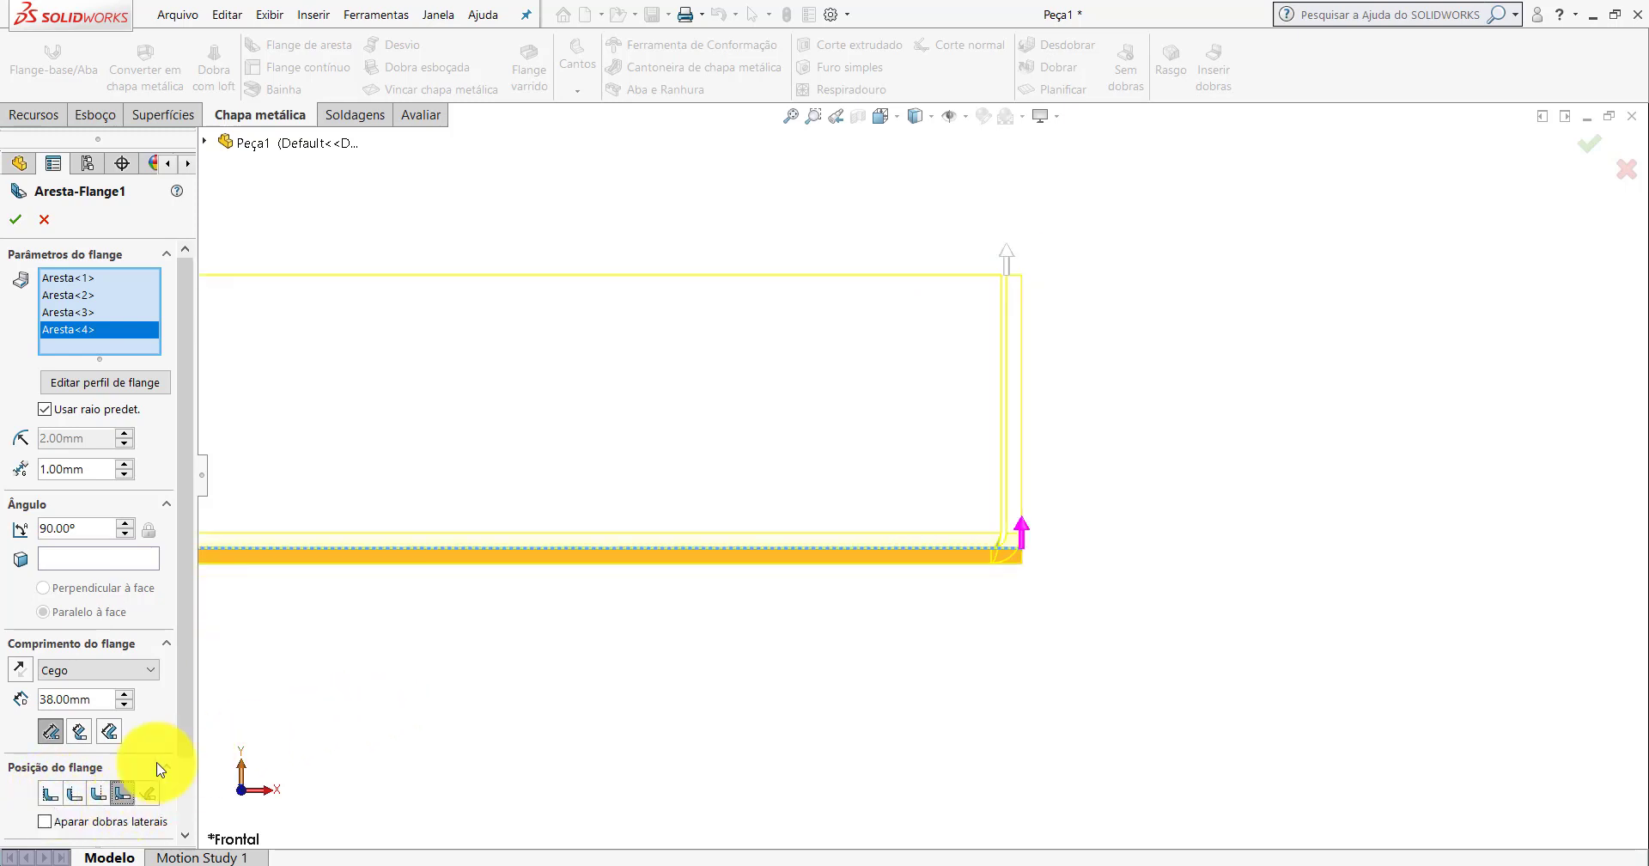
{"action": "left_click", "coordinate": [77, 794]}
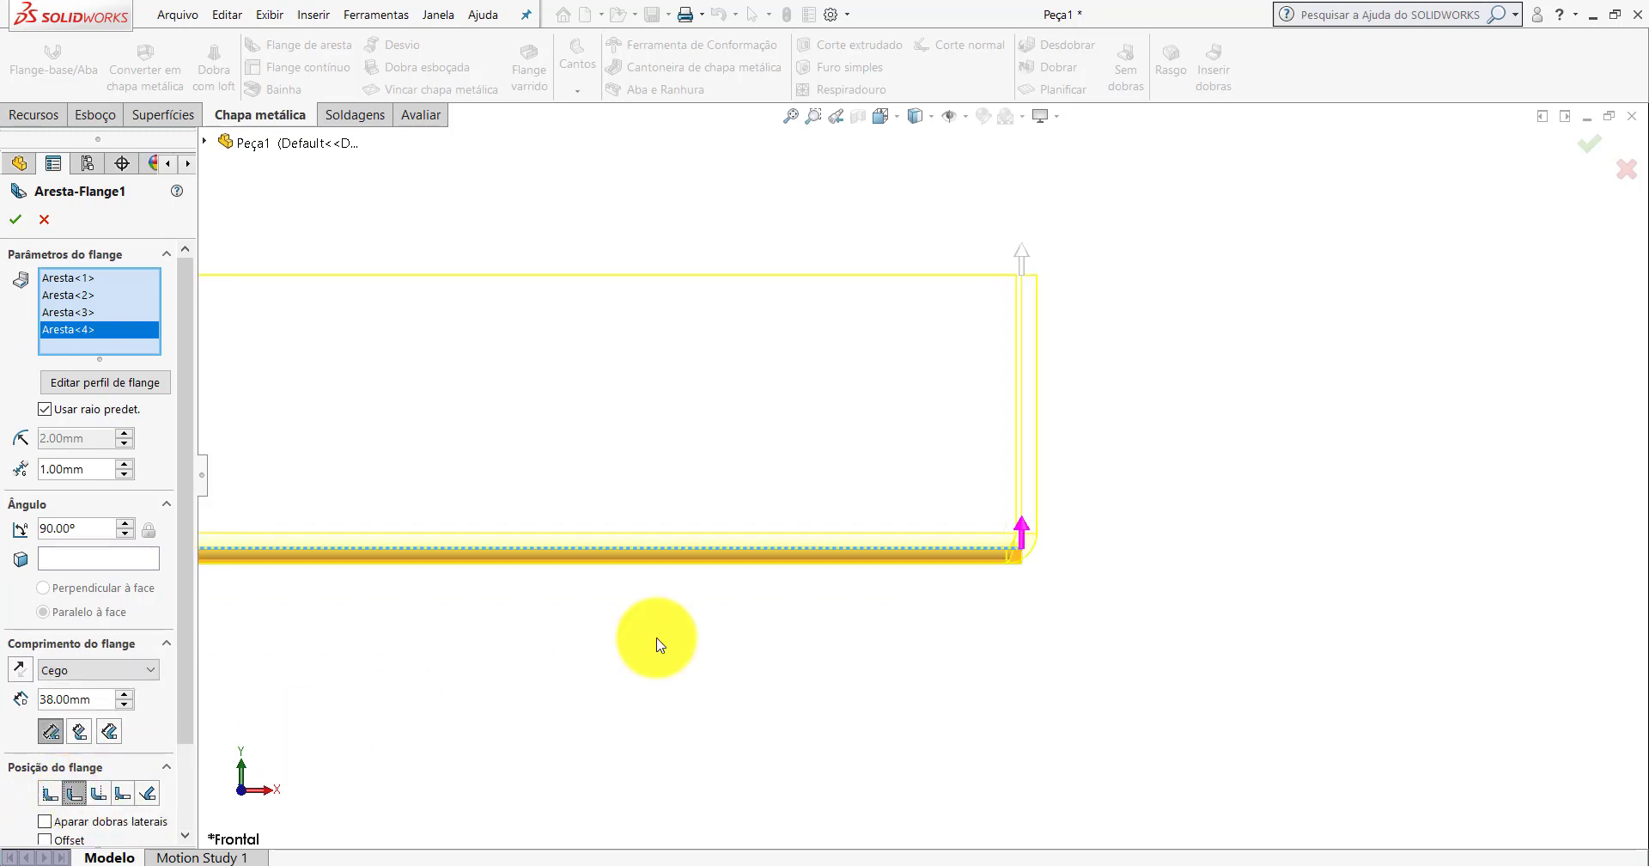
Orient the plate to the Front view to check where the flanges sit.
{"action": "scroll", "coordinate": [1058, 348], "scroll_direction": "up", "scroll_amount": 2}
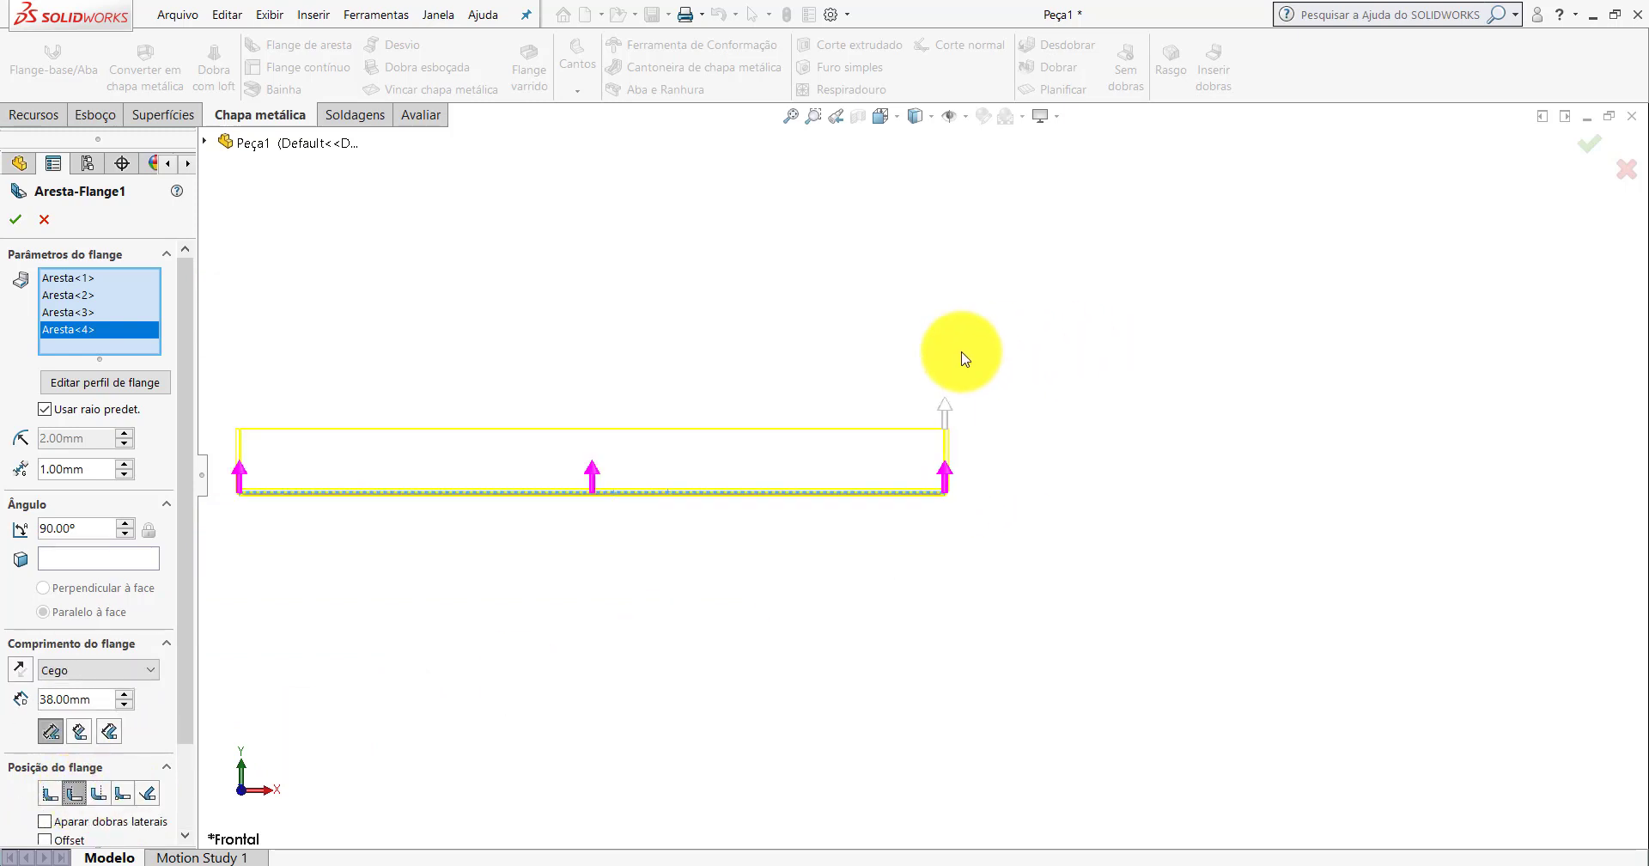
{"action": "mouse_move", "coordinate": [964, 353]}
{"action": "middle_mouse_down"}
{"action": "mouse_move", "coordinate": [755, 339]}
{"action": "mouse_move", "coordinate": [755, 457]}
{"action": "middle_mouse_up"}
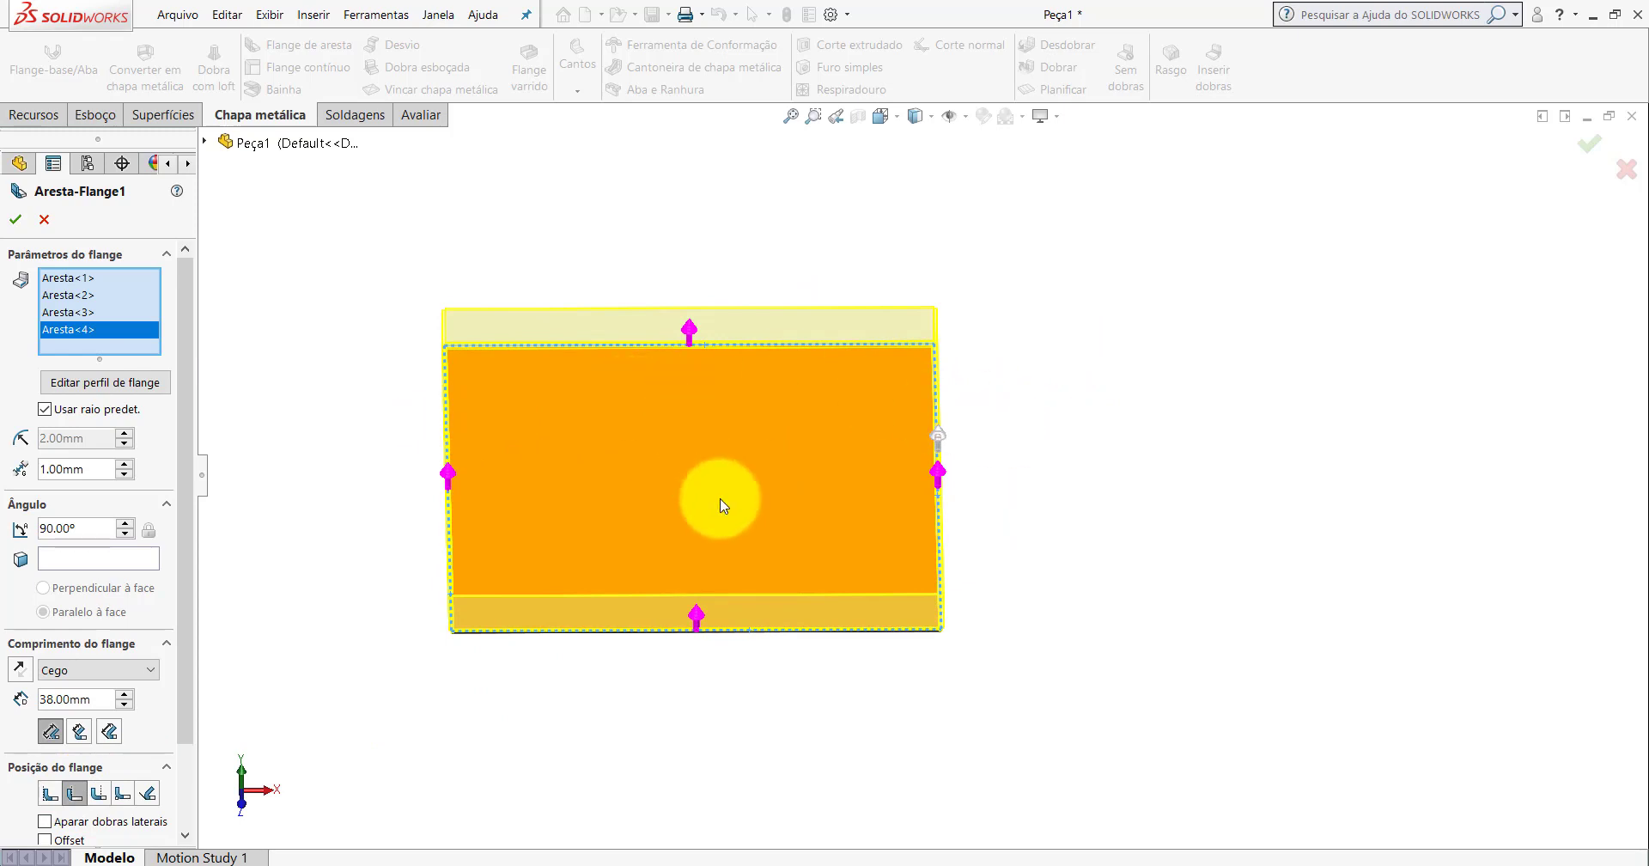
{"action": "scroll", "coordinate": [749, 554], "scroll_direction": "down", "scroll_amount": 1}
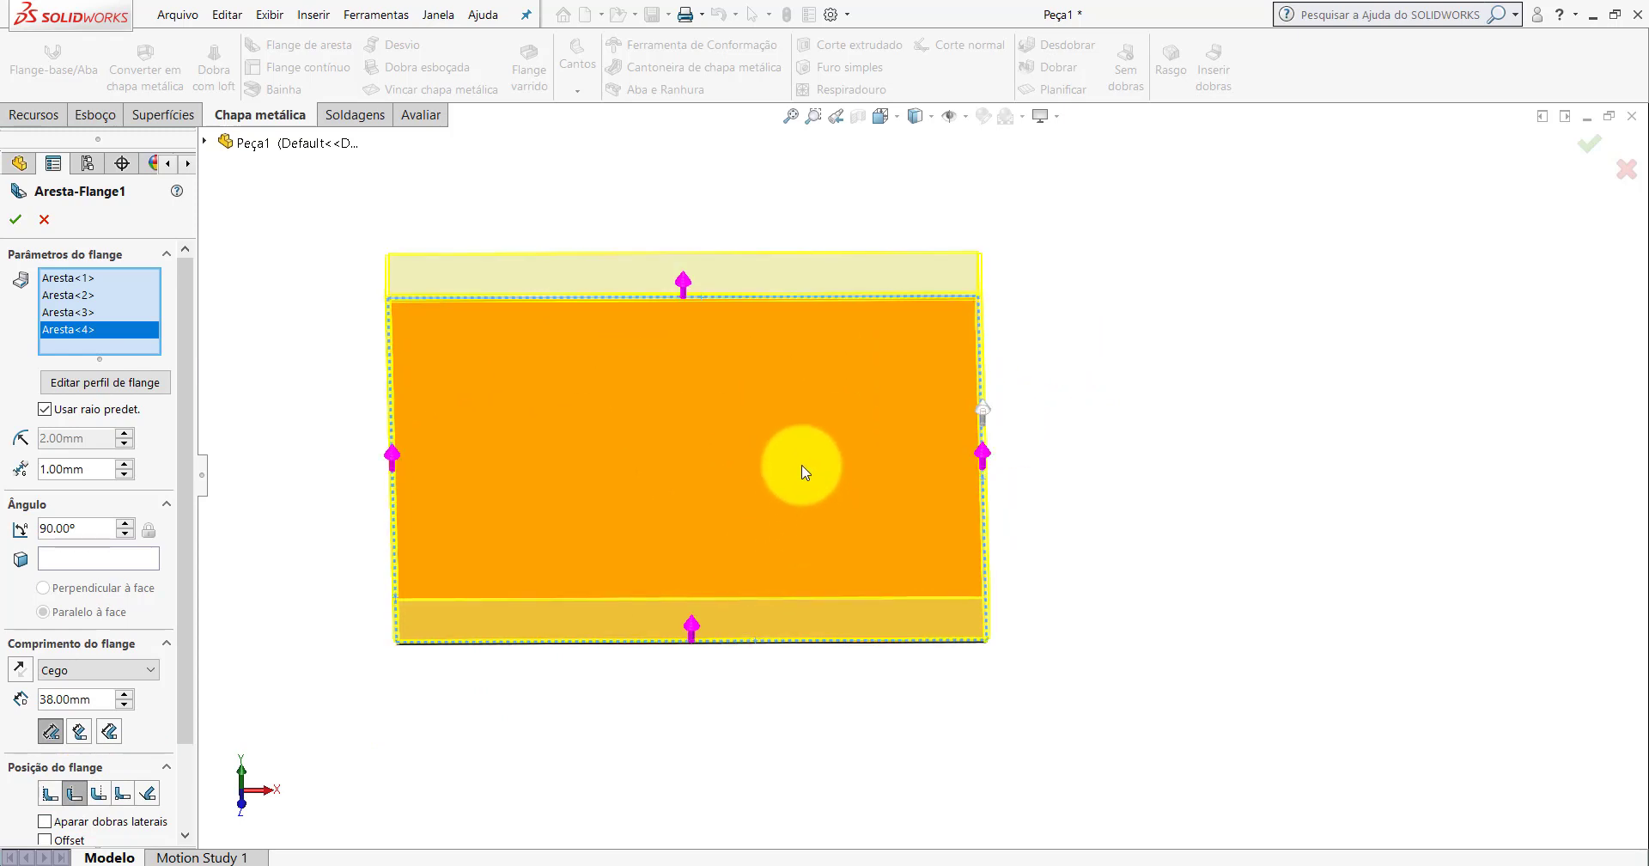
{"action": "key", "text": "space"}
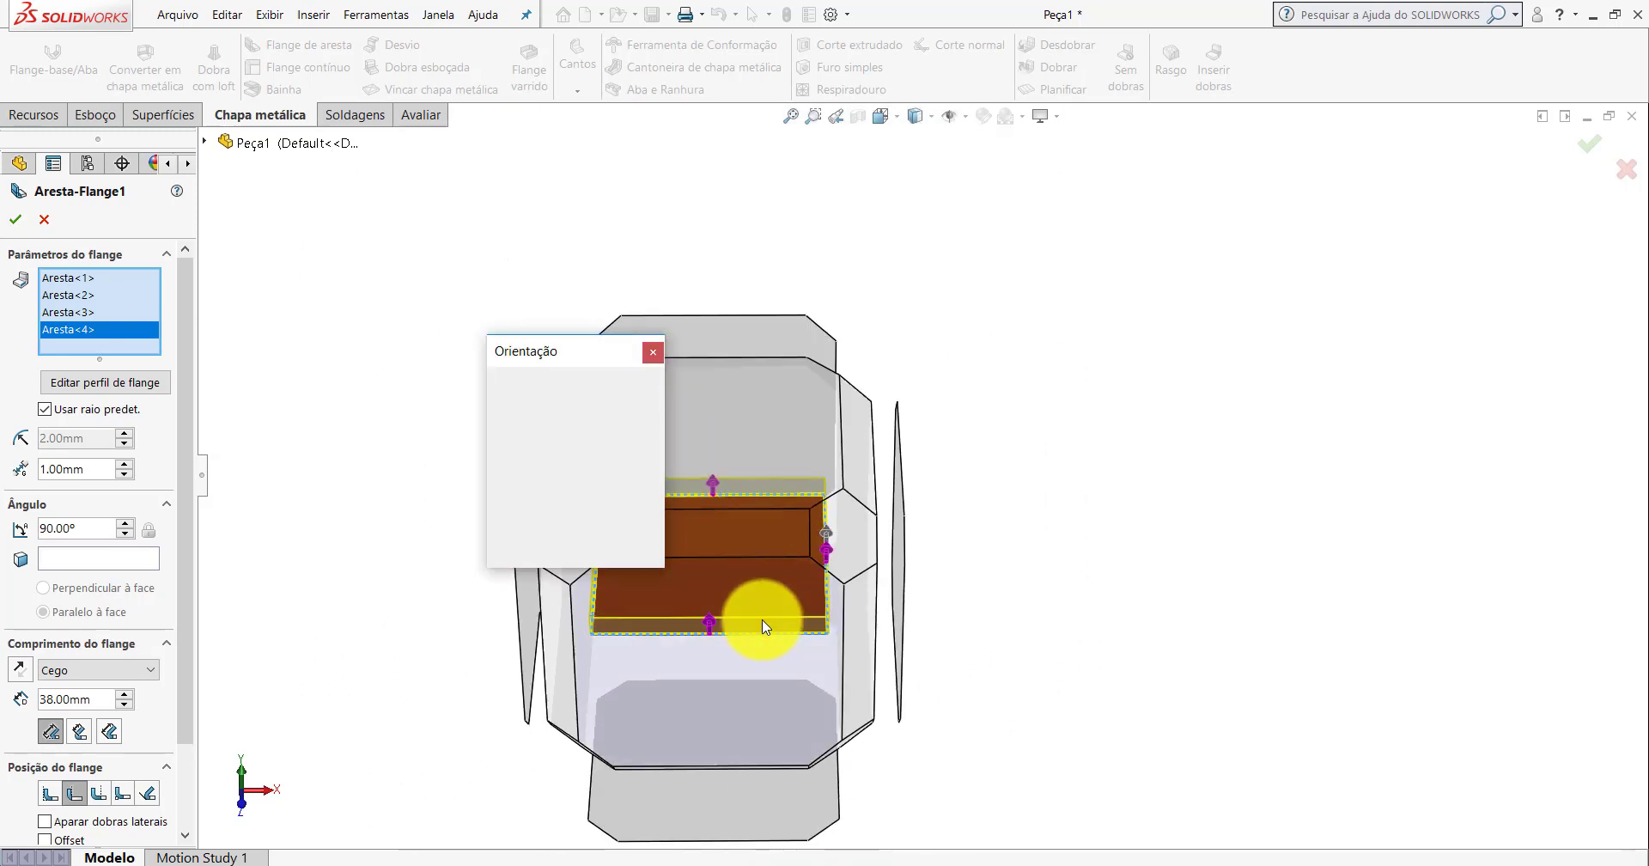
{"action": "left_click", "coordinate": [744, 650]}
{"action": "scroll", "coordinate": [1228, 494], "scroll_direction": "down", "scroll_amount": 1}
{"action": "scroll", "coordinate": [1227, 497], "scroll_direction": "down", "scroll_amount": 2}
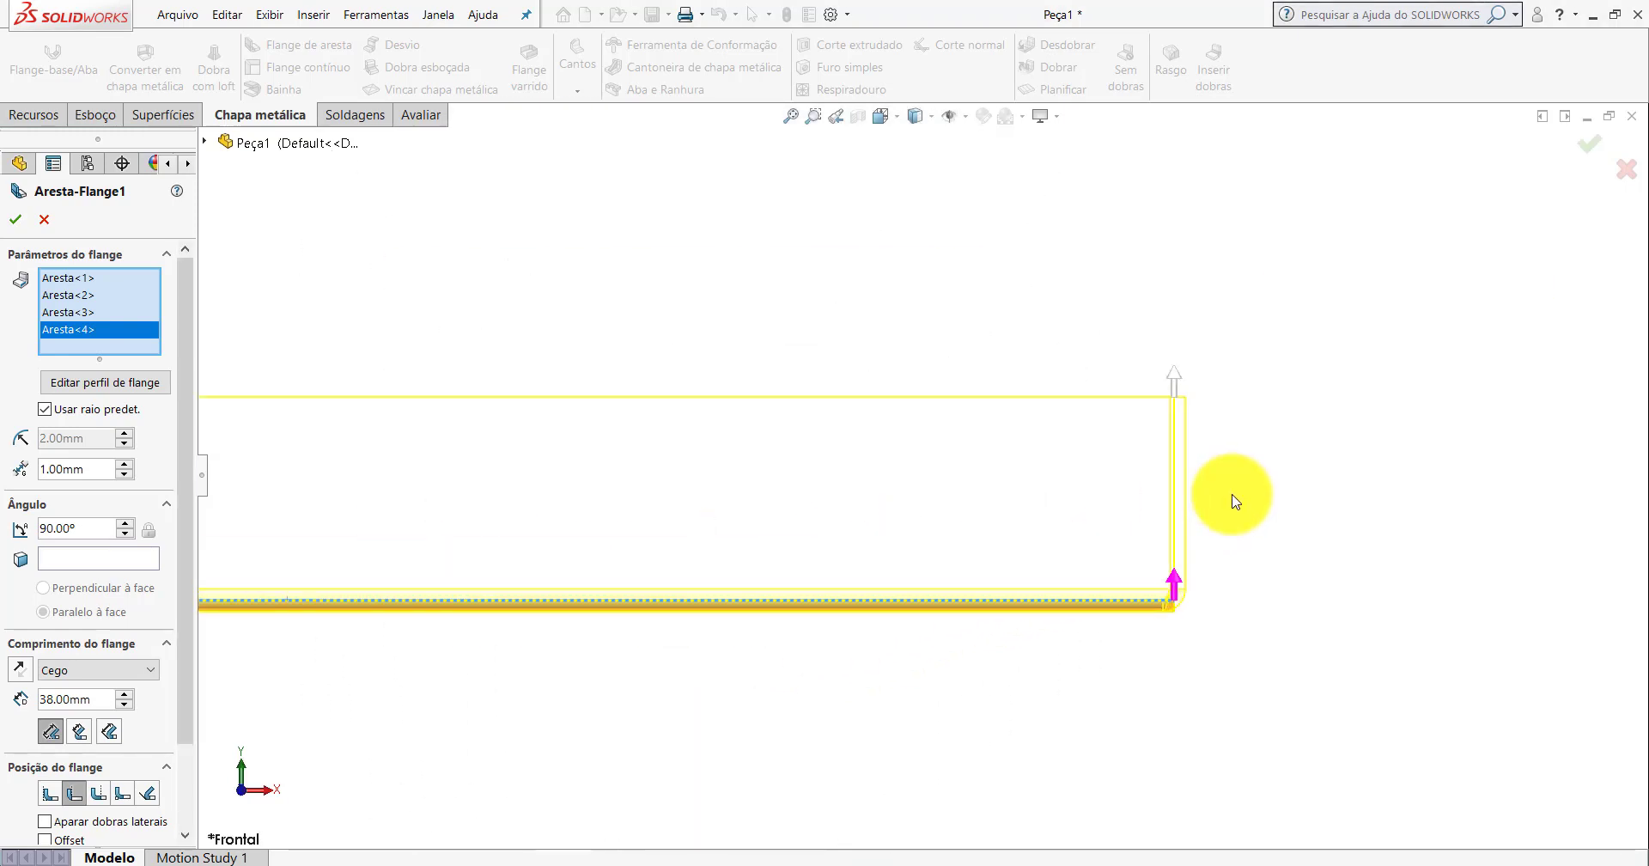
{"action": "scroll", "coordinate": [1203, 515], "scroll_direction": "down", "scroll_amount": 1}
{"action": "scroll", "coordinate": [1199, 519], "scroll_direction": "down", "scroll_amount": 2}
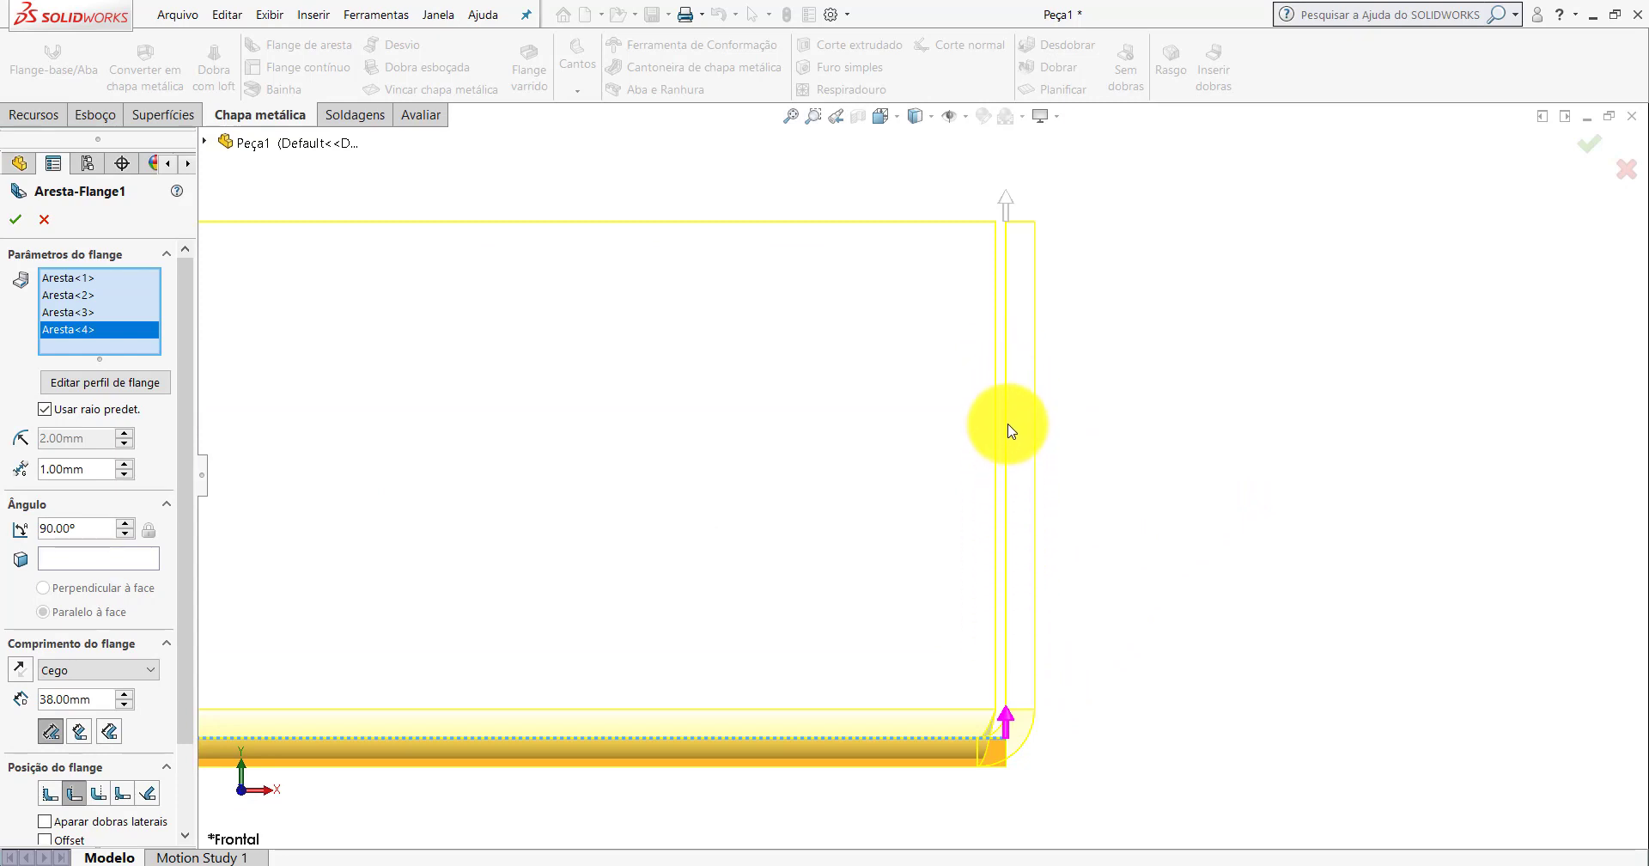
Set Flange Position to Material Inside, then tilt the model back to a 3D view.
{"action": "left_click", "coordinate": [58, 795]}
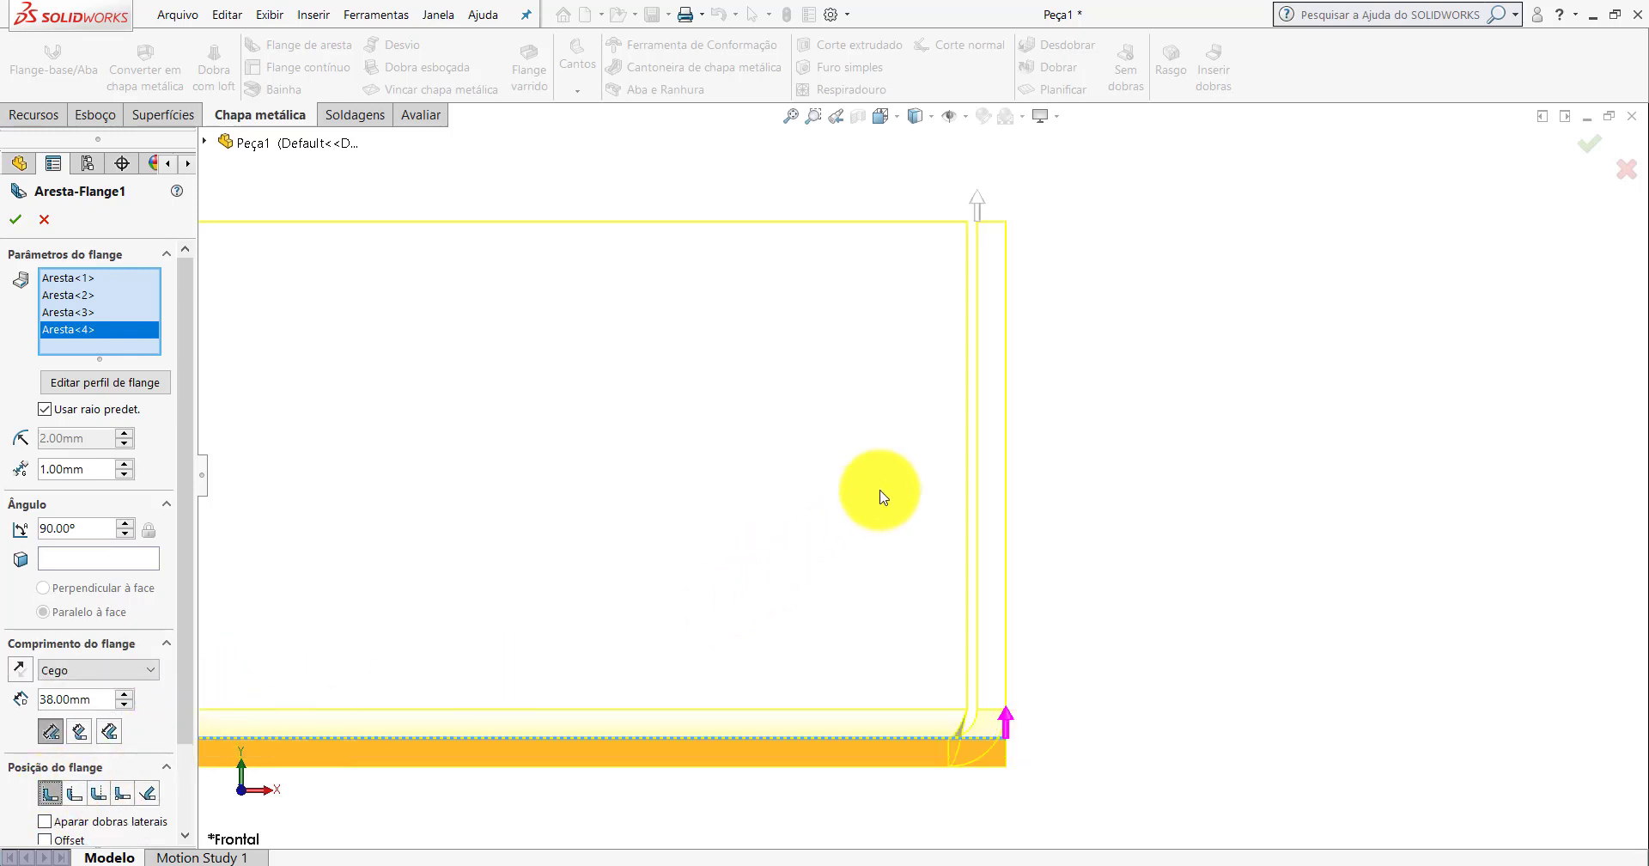
{"action": "scroll", "coordinate": [885, 481], "scroll_direction": "up", "scroll_amount": 3}
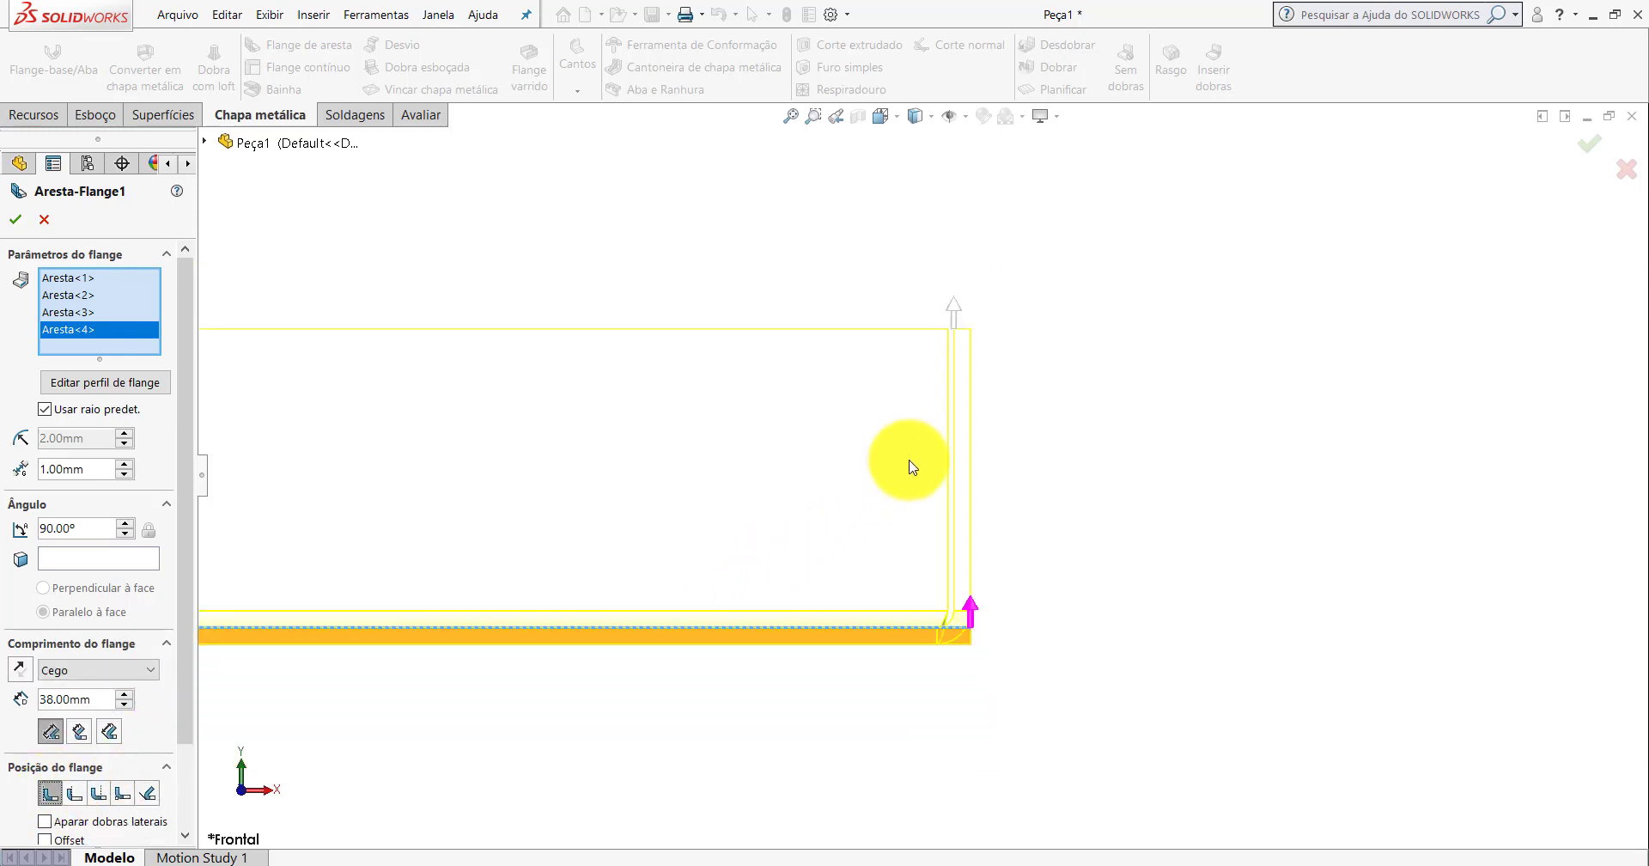
{"action": "scroll", "coordinate": [968, 434], "scroll_direction": "down", "scroll_amount": 2}
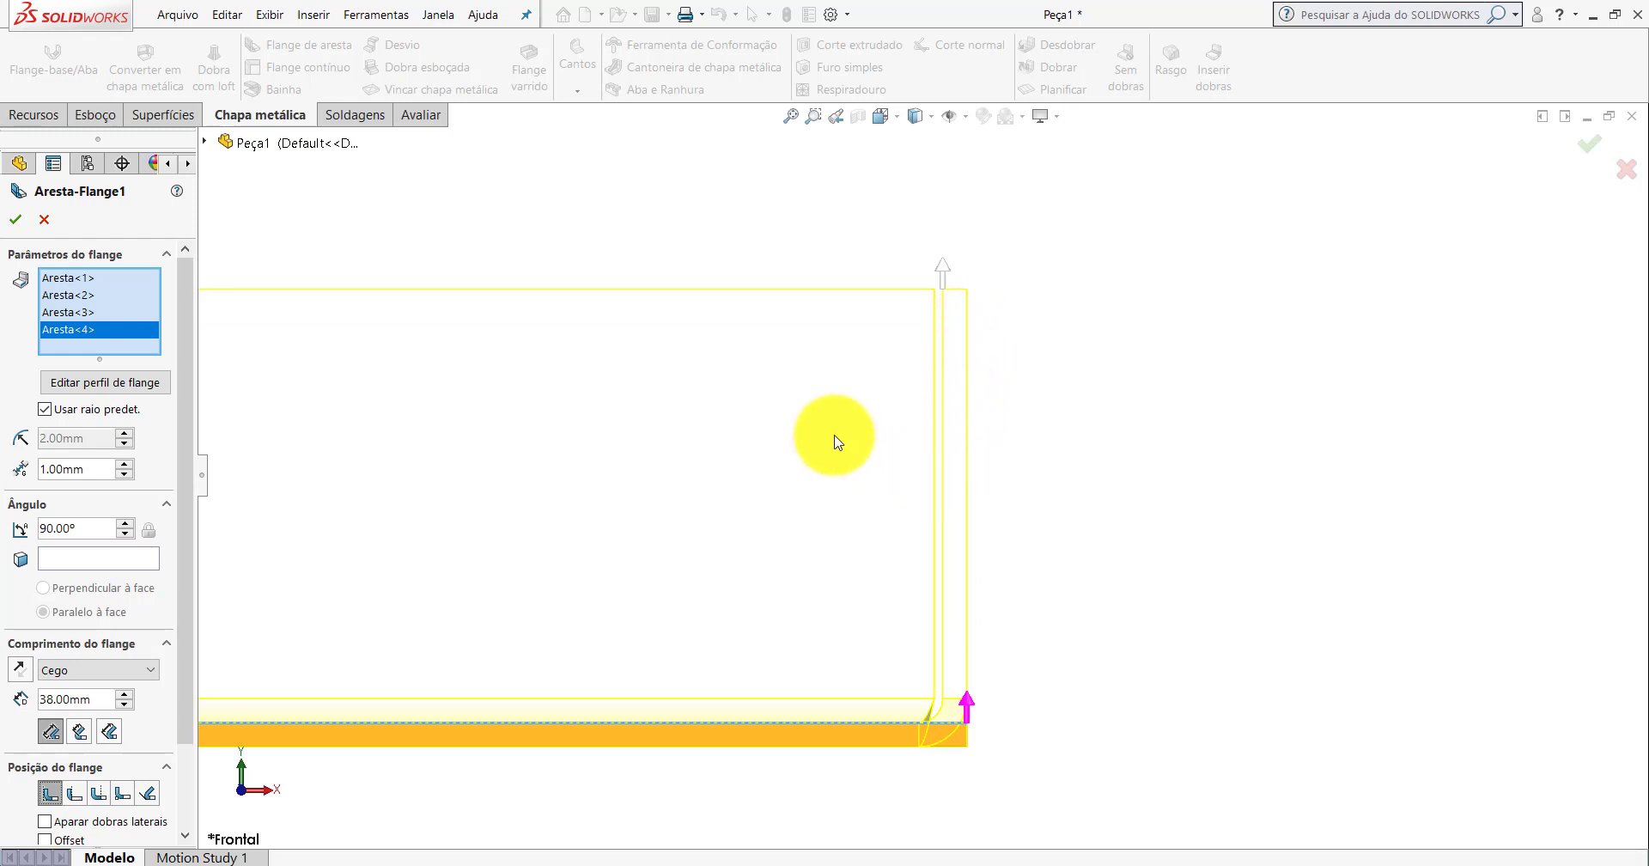
{"action": "scroll", "coordinate": [833, 441], "scroll_direction": "up", "scroll_amount": 3}
{"action": "scroll", "coordinate": [821, 438], "scroll_direction": "up", "scroll_amount": 2}
{"action": "mouse_move", "coordinate": [692, 413]}
{"action": "middle_mouse_down"}
{"action": "mouse_move", "coordinate": [633, 434]}
{"action": "mouse_move", "coordinate": [698, 532]}
{"action": "middle_mouse_up"}
{"action": "scroll", "coordinate": [790, 515], "scroll_direction": "up", "scroll_amount": 2}
{"action": "scroll", "coordinate": [842, 494], "scroll_direction": "down", "scroll_amount": 1}
{"action": "scroll", "coordinate": [842, 494], "scroll_direction": "down", "scroll_amount": 1}
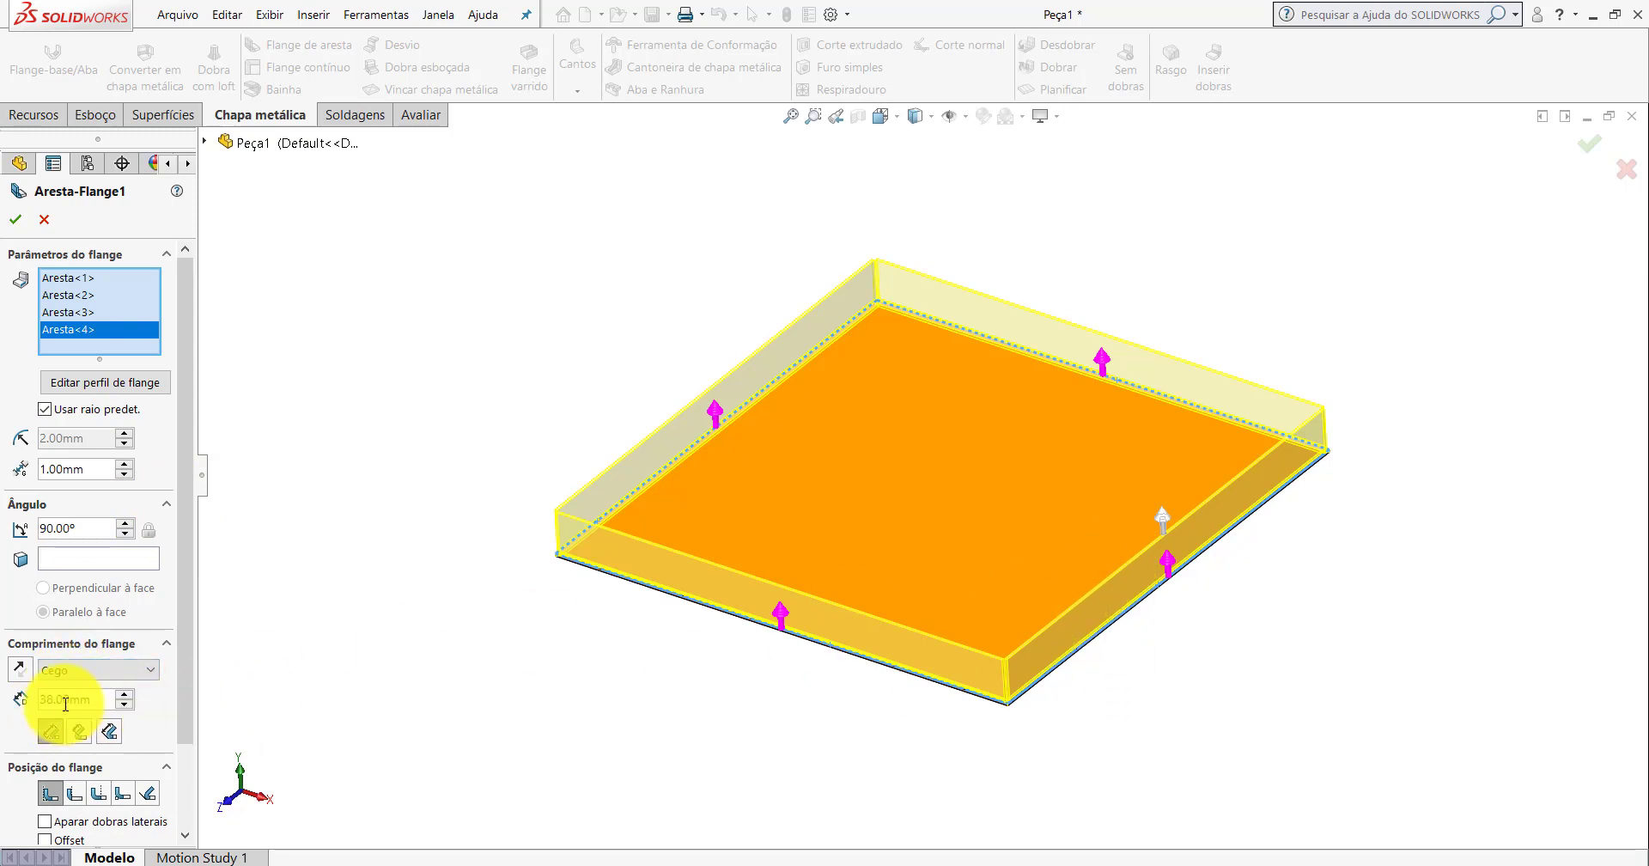
Set the flange length to 30 mm and accept Aresta-Flange1 on all four edges.
{"action": "type", "text": "30"}
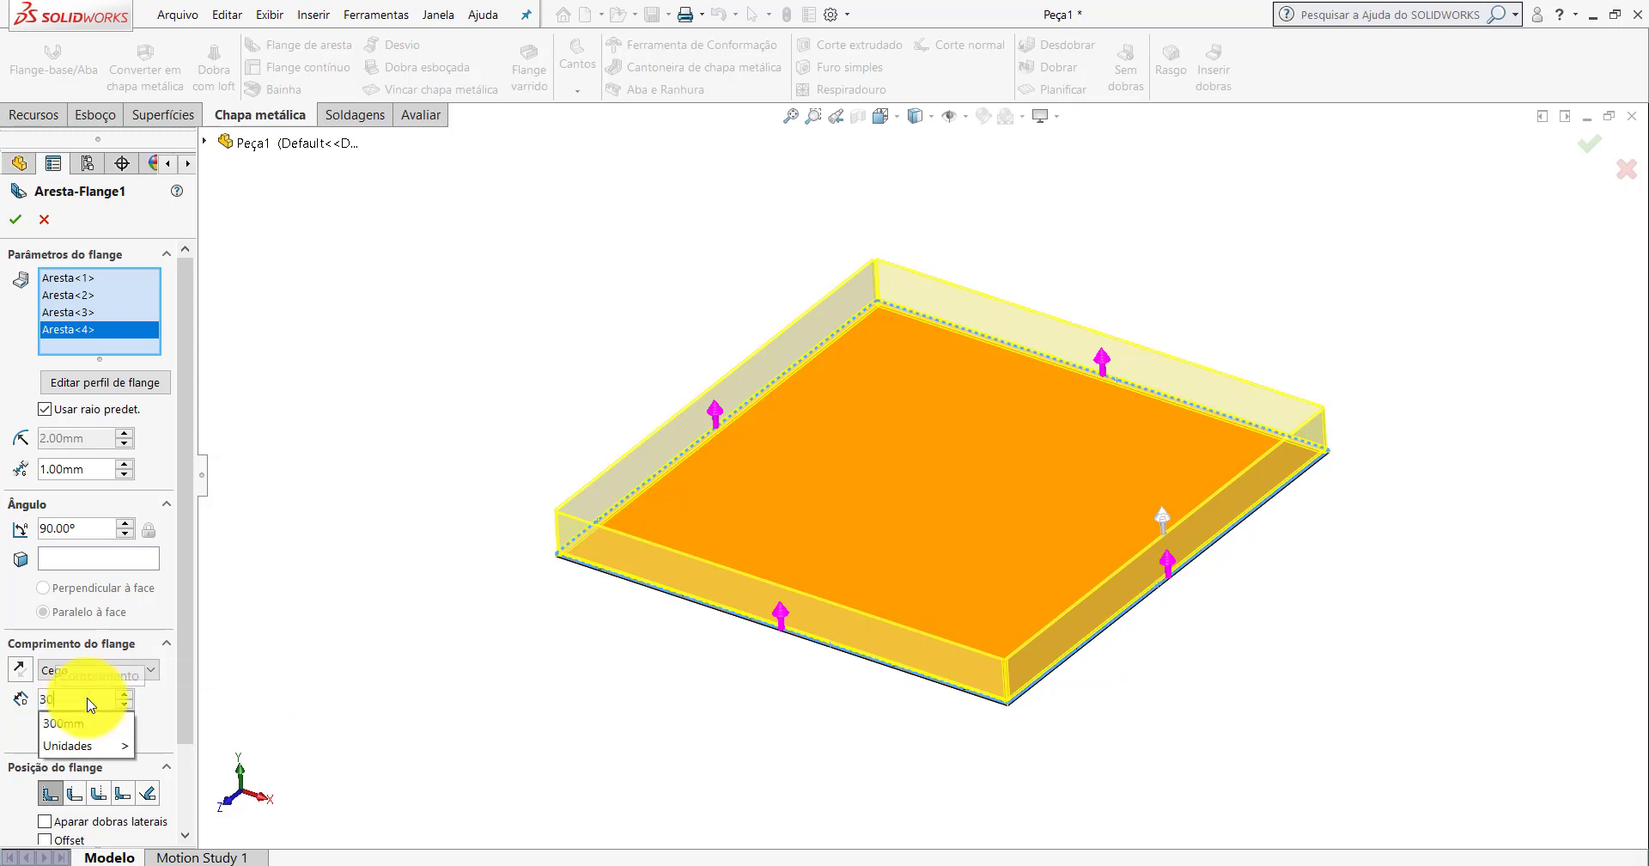
{"action": "key", "text": "Return"}
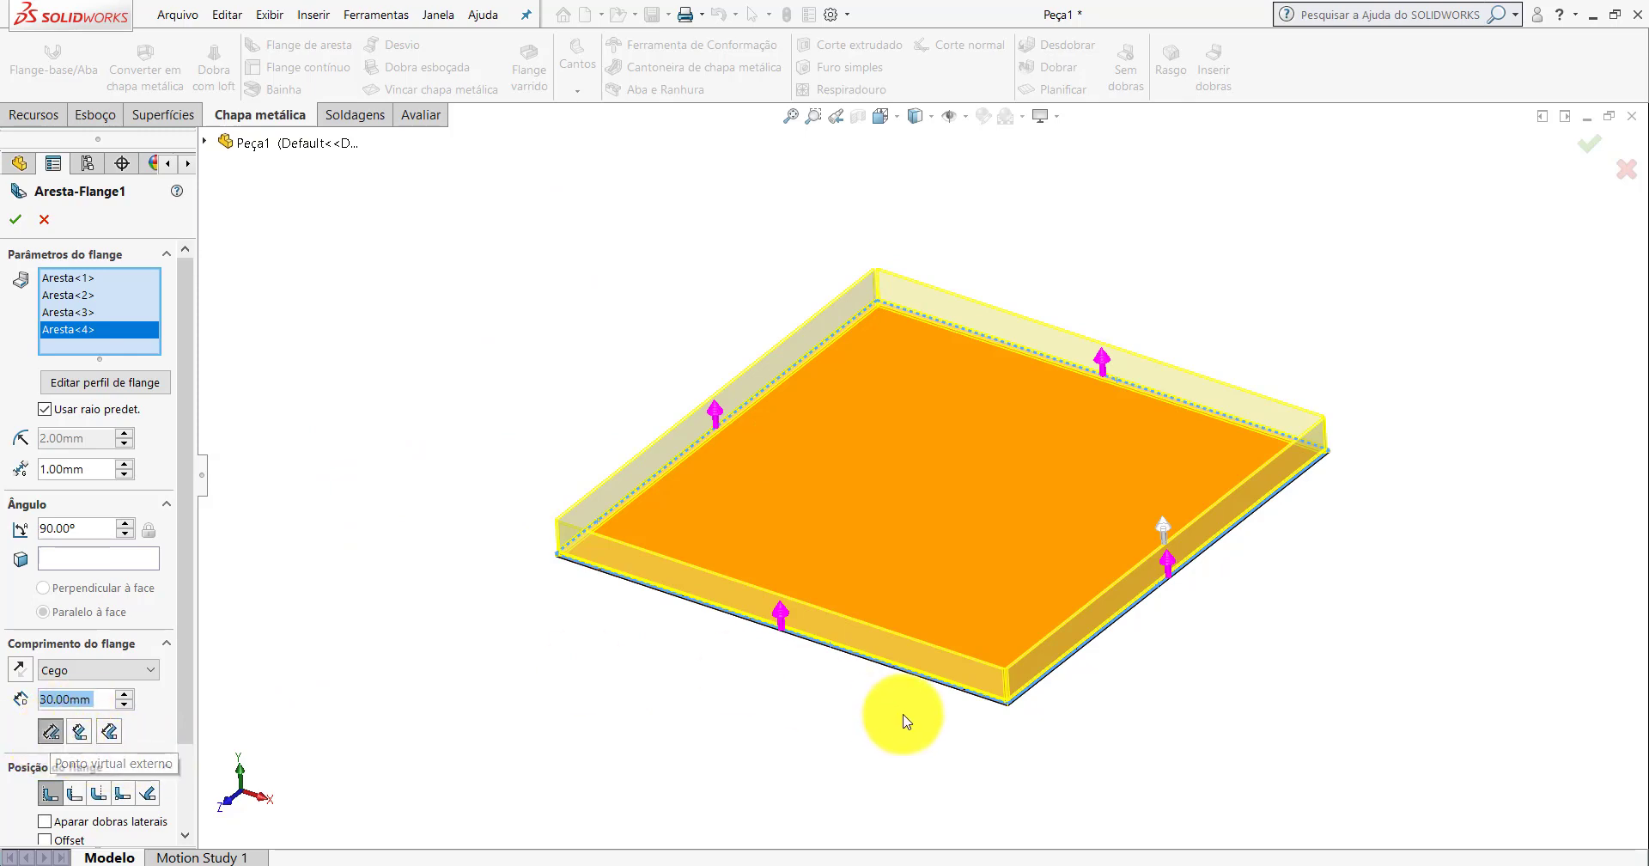
{"action": "scroll", "coordinate": [1023, 674], "scroll_direction": "down", "scroll_amount": 3}
{"action": "scroll", "coordinate": [1055, 593], "scroll_direction": "down", "scroll_amount": 2}
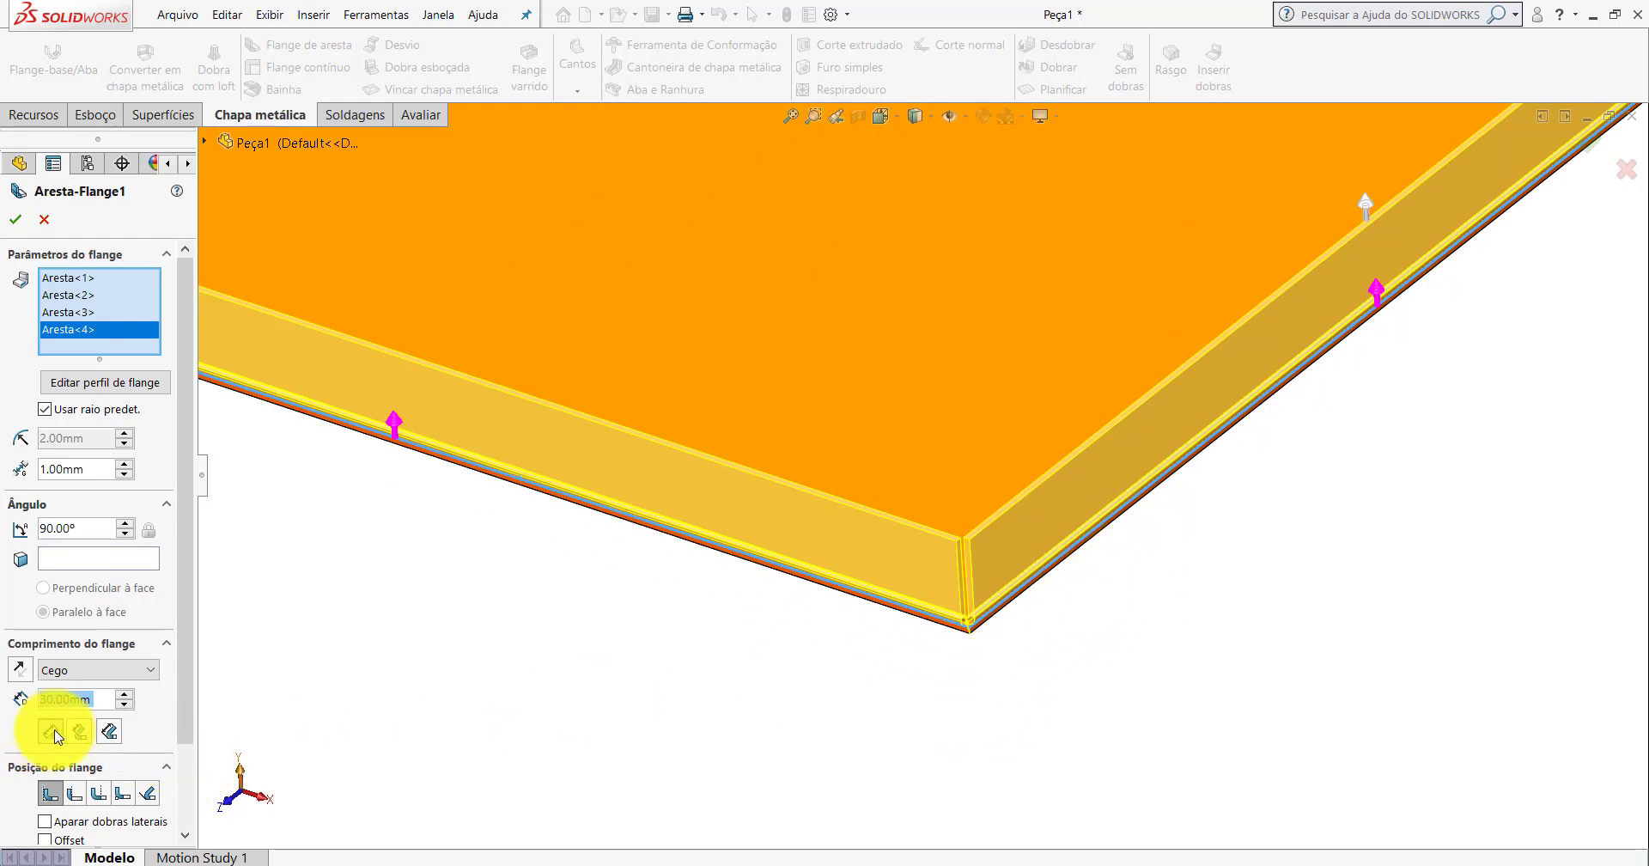
{"action": "scroll", "coordinate": [730, 550], "scroll_direction": "up", "scroll_amount": 4}
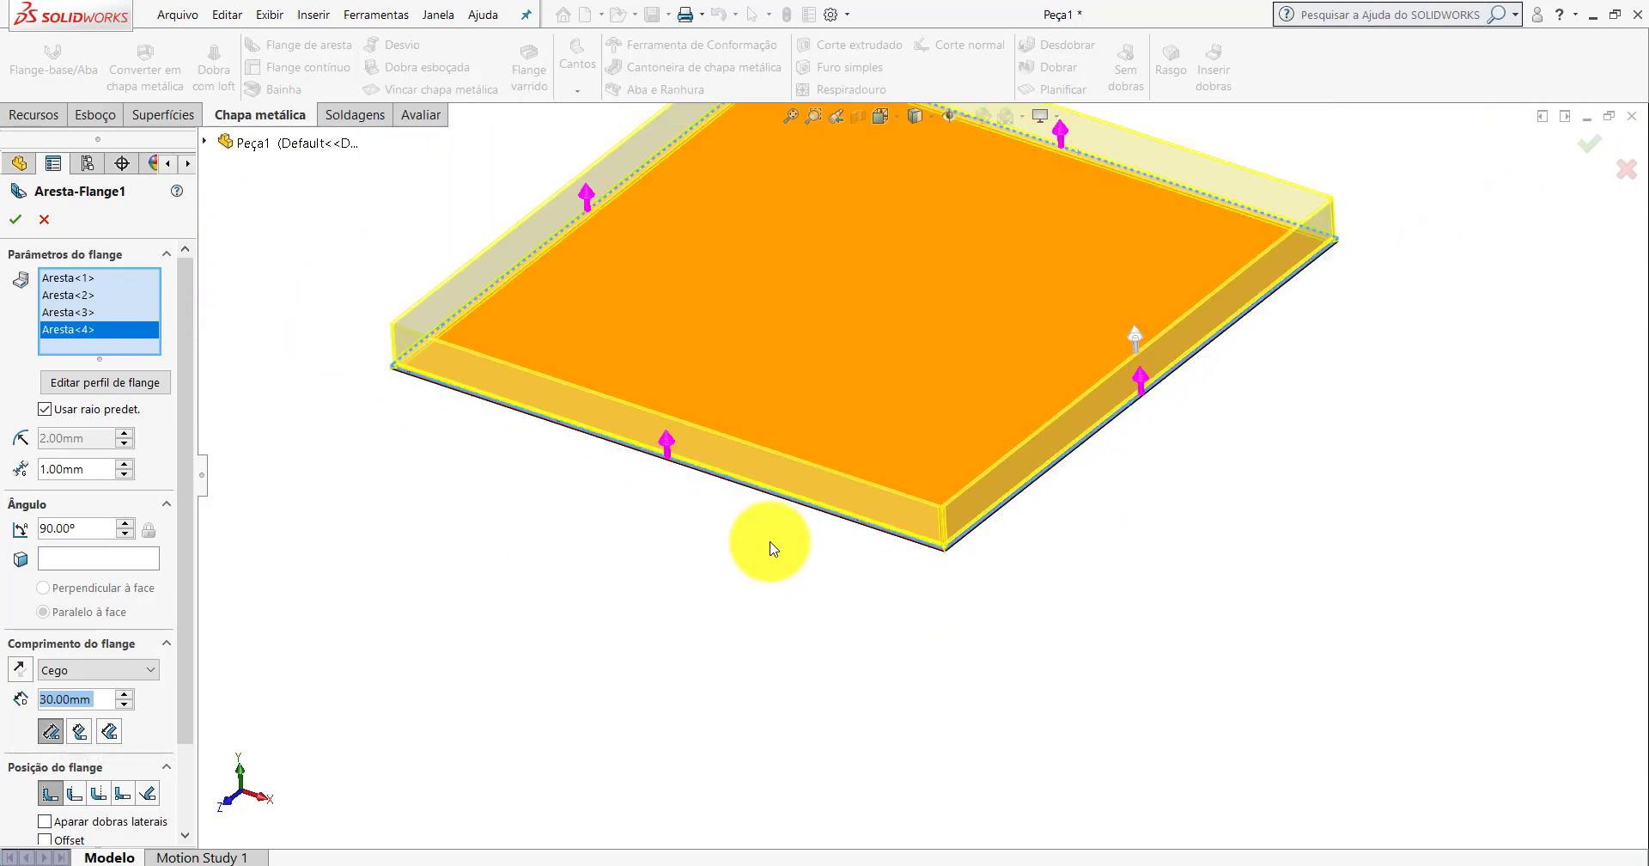
{"action": "left_click", "coordinate": [22, 225]}
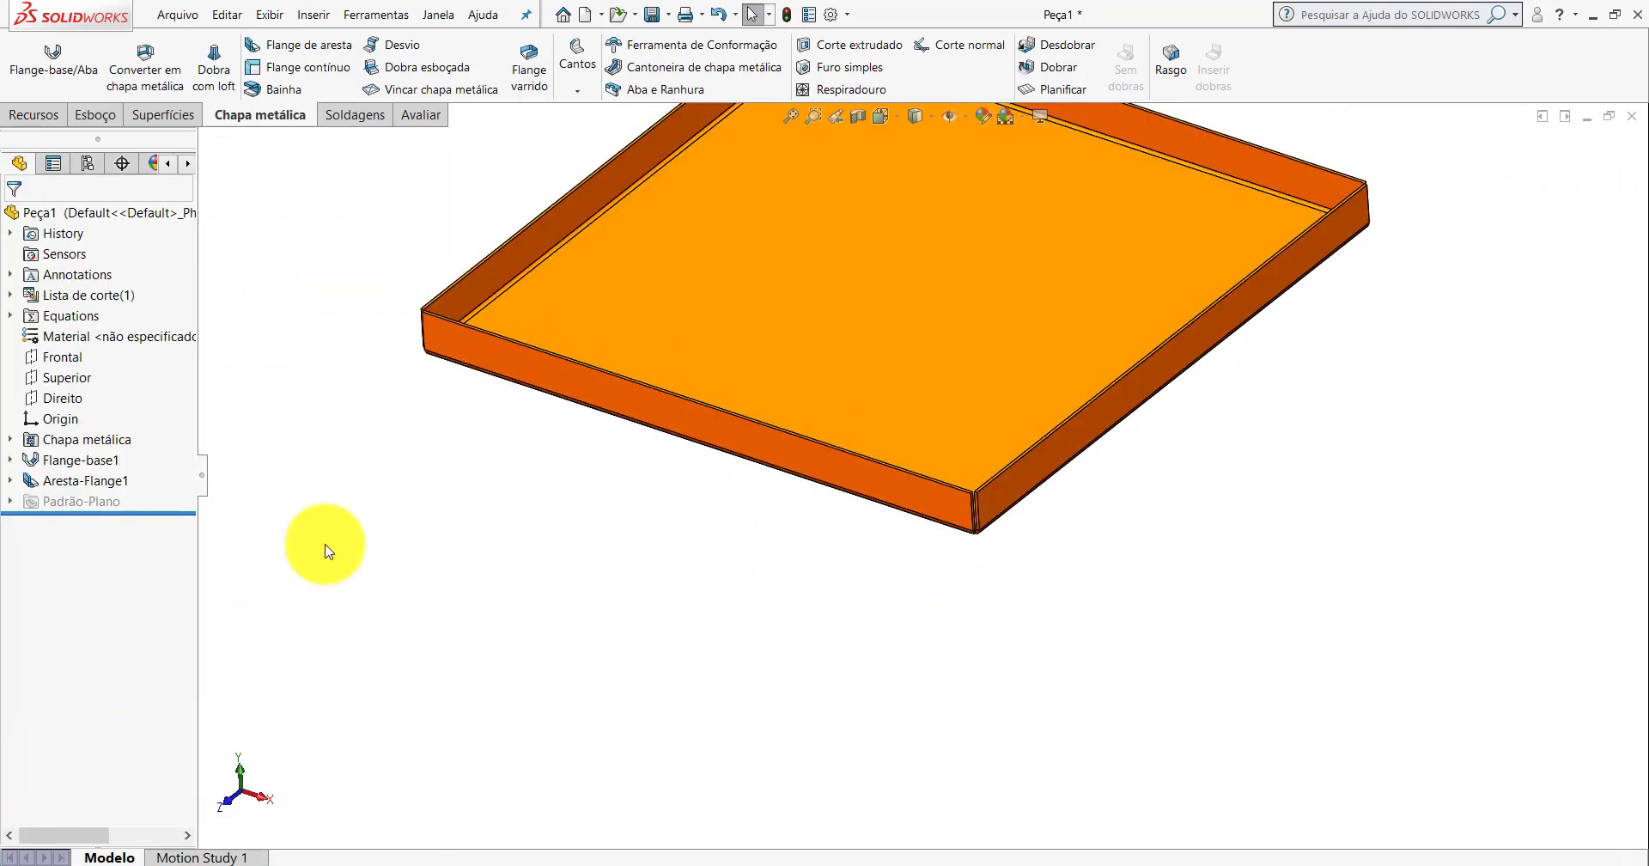
{"action": "left_click", "coordinate": [884, 118]}
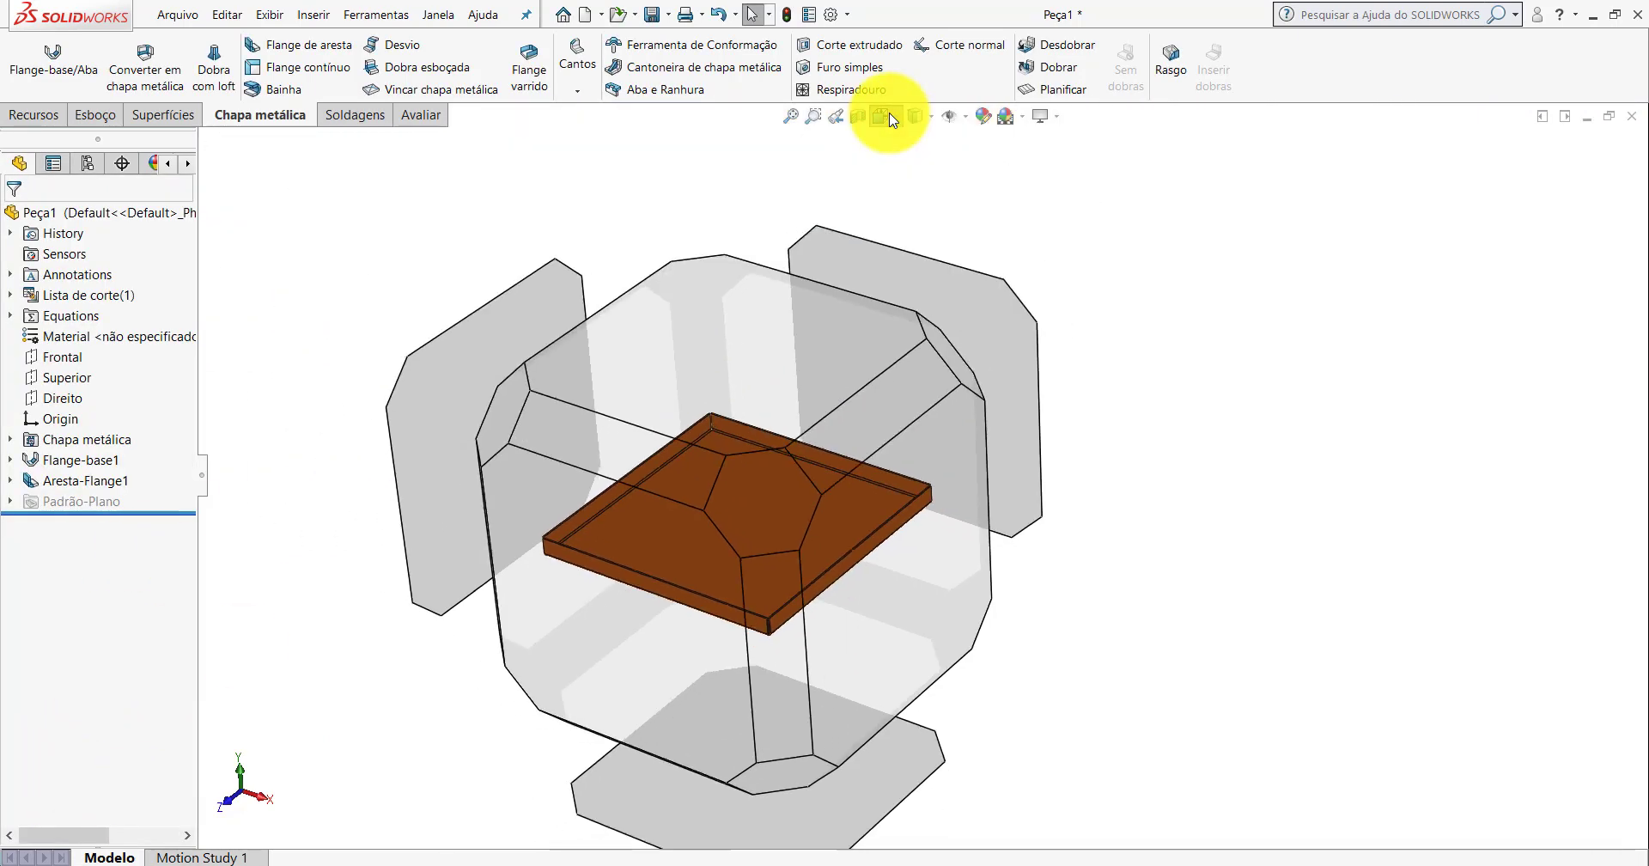
{"action": "left_click", "coordinate": [966, 163]}
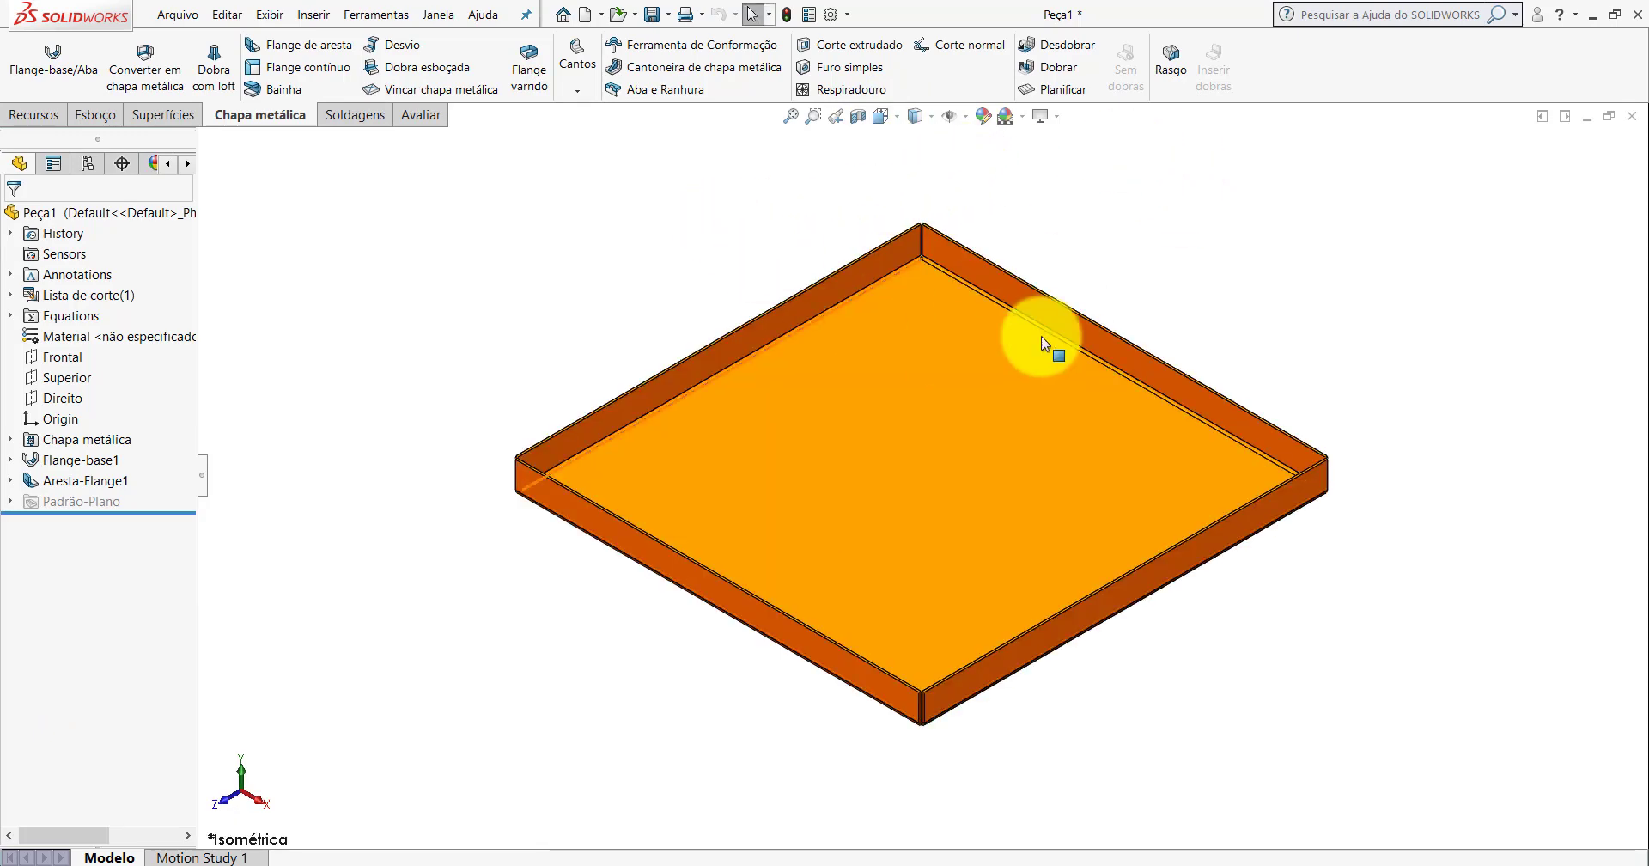
{"action": "scroll", "coordinate": [1065, 402], "scroll_direction": "up", "scroll_amount": 3}
{"action": "scroll", "coordinate": [963, 503], "scroll_direction": "down", "scroll_amount": 2}
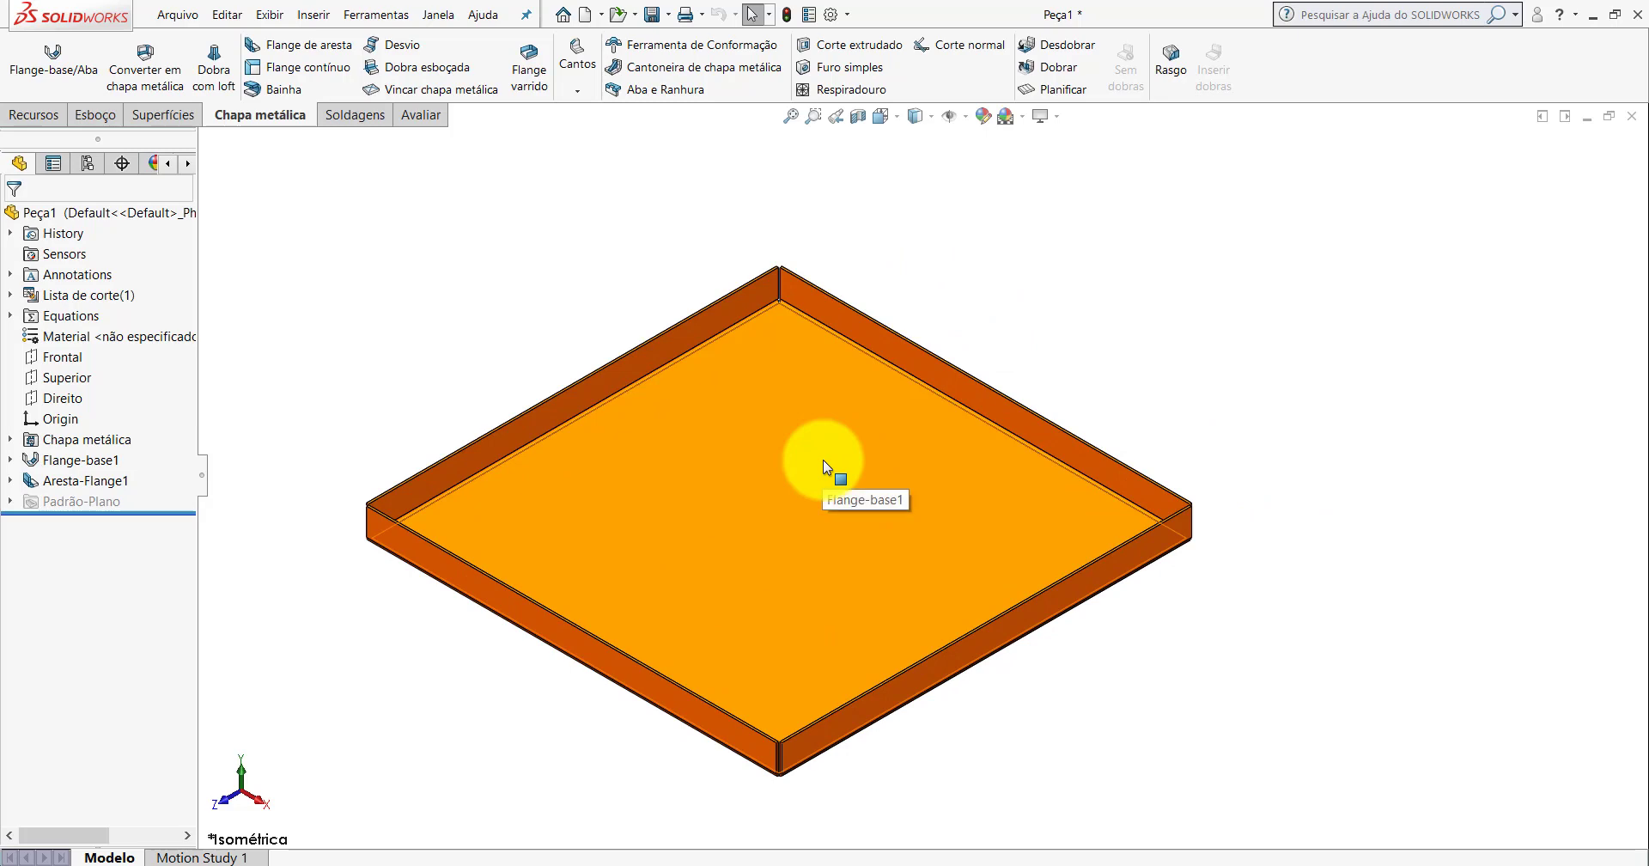
{"action": "mouse_move", "coordinate": [842, 483]}
{"action": "middle_mouse_down"}
{"action": "mouse_move", "coordinate": [865, 434]}
{"action": "mouse_move", "coordinate": [725, 202]}
{"action": "mouse_move", "coordinate": [762, 125]}
{"action": "mouse_move", "coordinate": [956, 117]}
{"action": "mouse_move", "coordinate": [969, 203]}
{"action": "middle_mouse_up"}
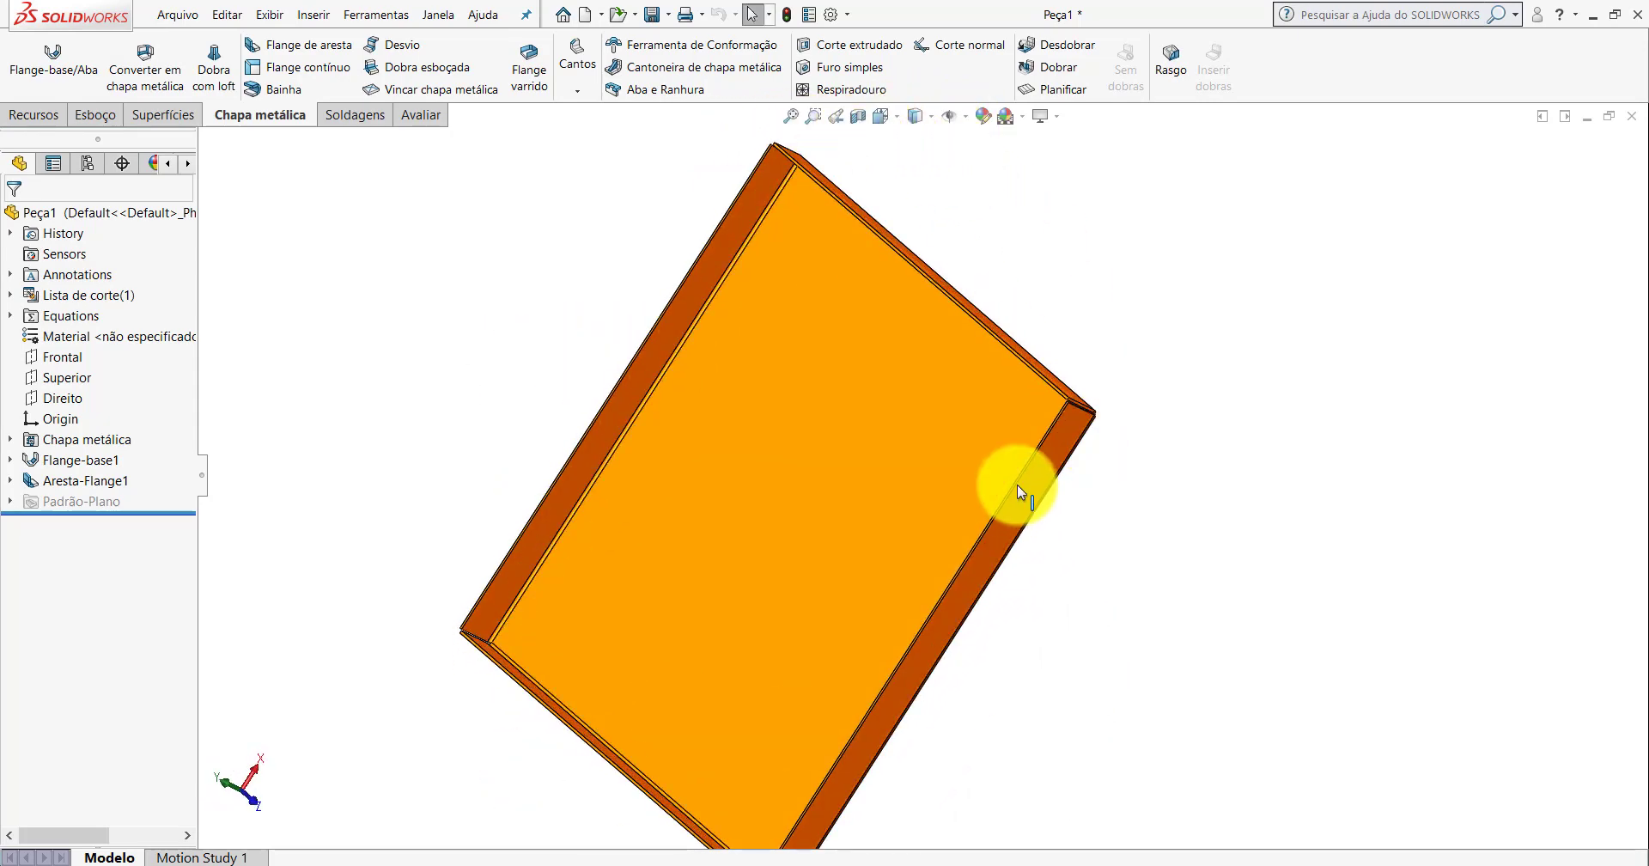
{"action": "mouse_move", "coordinate": [1066, 445]}
{"action": "middle_mouse_down"}
{"action": "mouse_move", "coordinate": [1049, 349]}
{"action": "mouse_move", "coordinate": [784, 357]}
{"action": "mouse_move", "coordinate": [620, 404]}
{"action": "middle_mouse_up"}
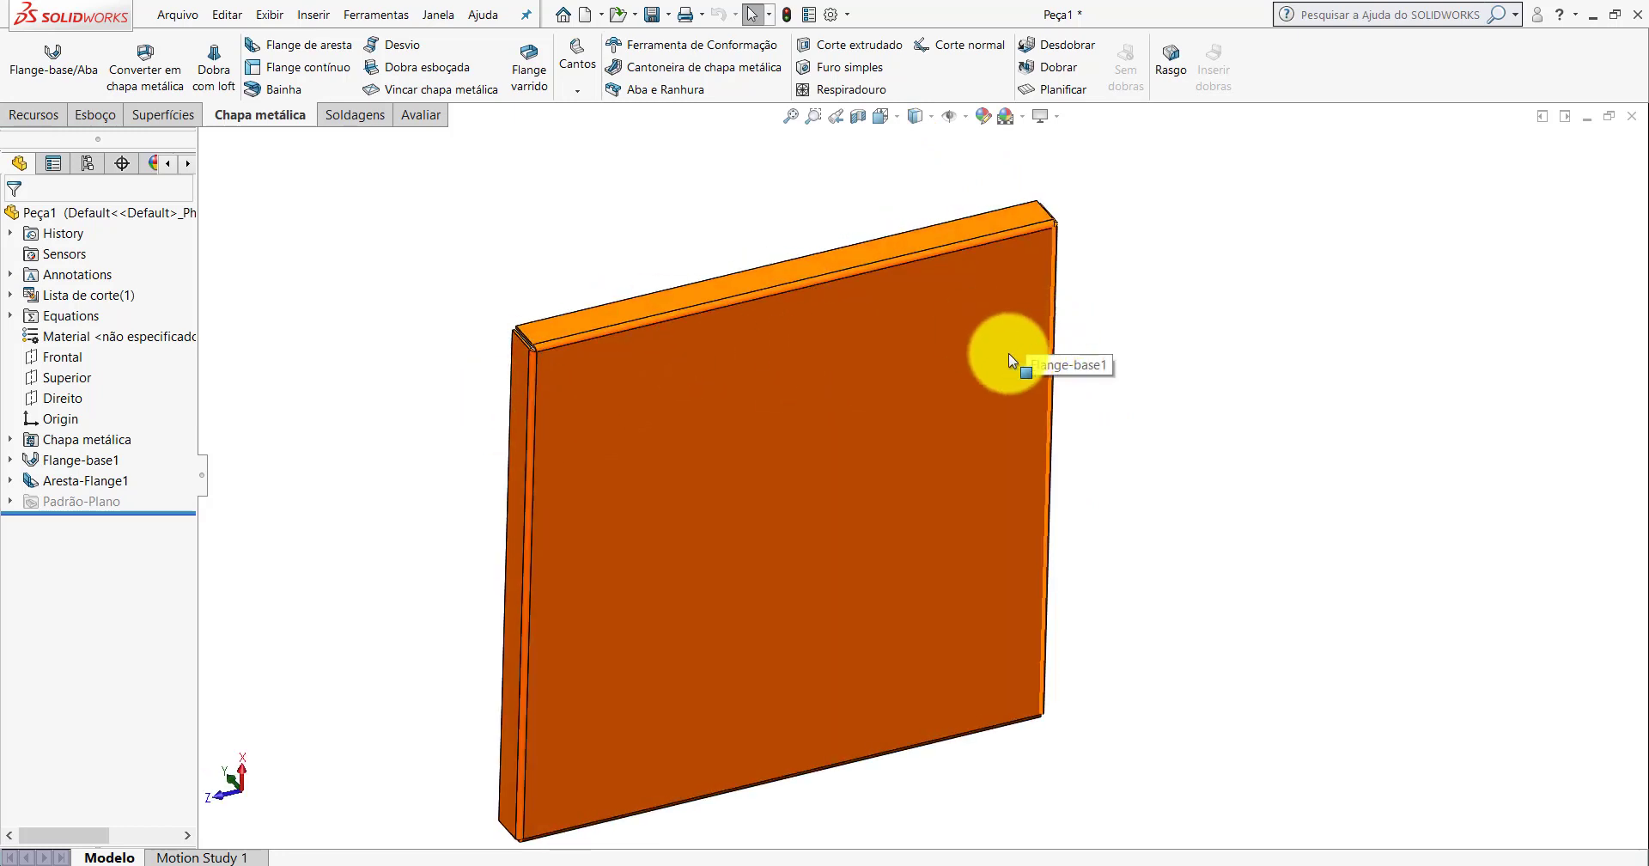
{"action": "middle_click_drag", "start_coordinate": [1009, 353], "coordinate": [870, 411]}
{"action": "scroll", "coordinate": [869, 411], "scroll_direction": "down", "scroll_amount": 2}
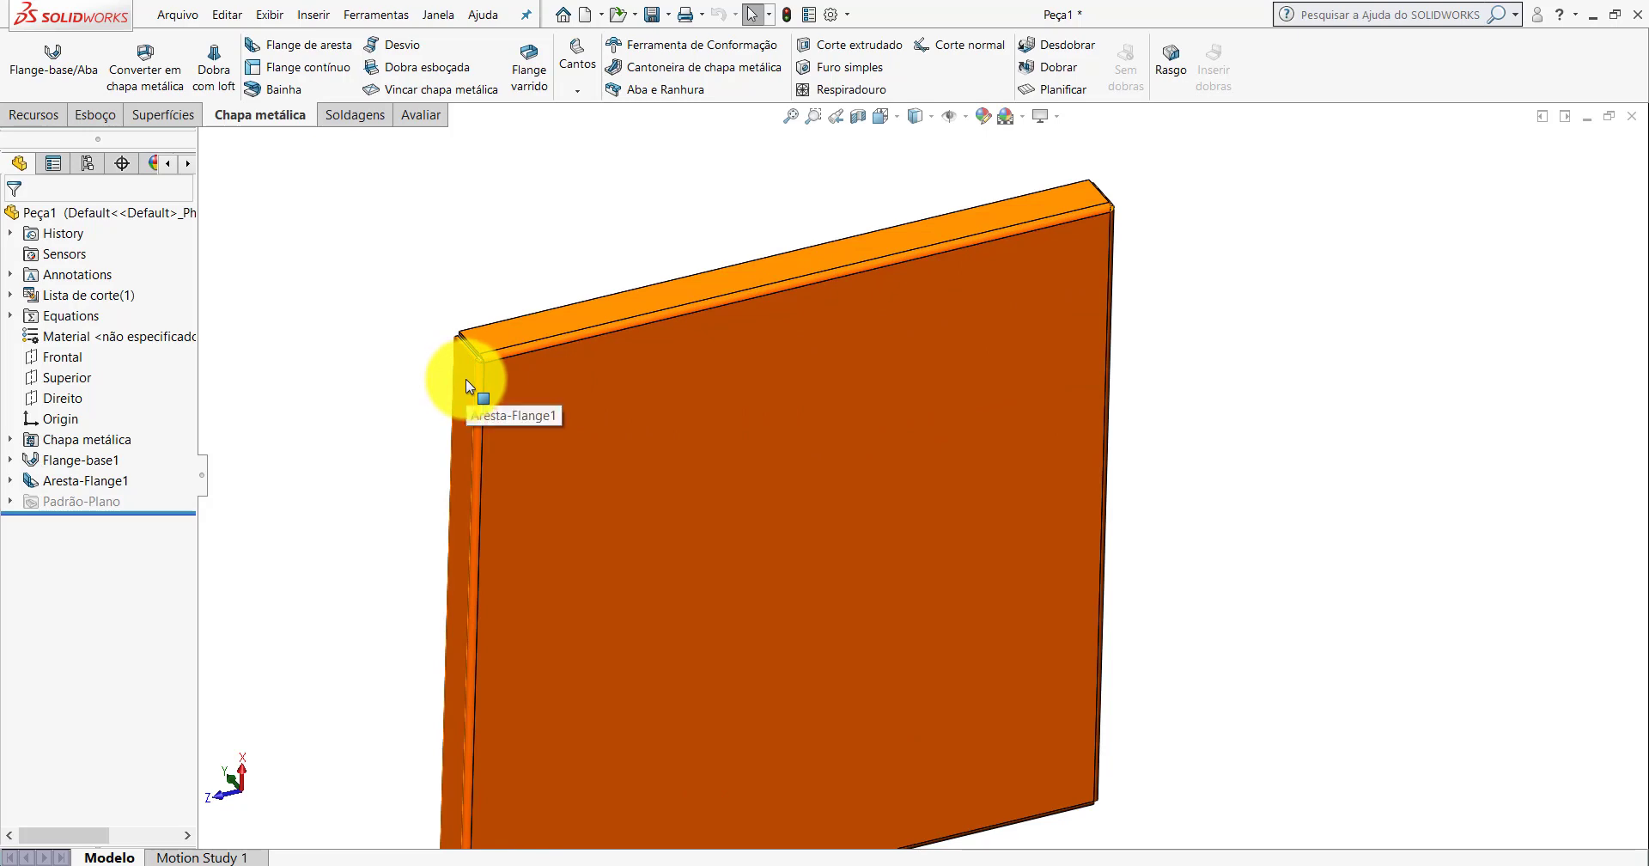
{"action": "left_click", "coordinate": [896, 118]}
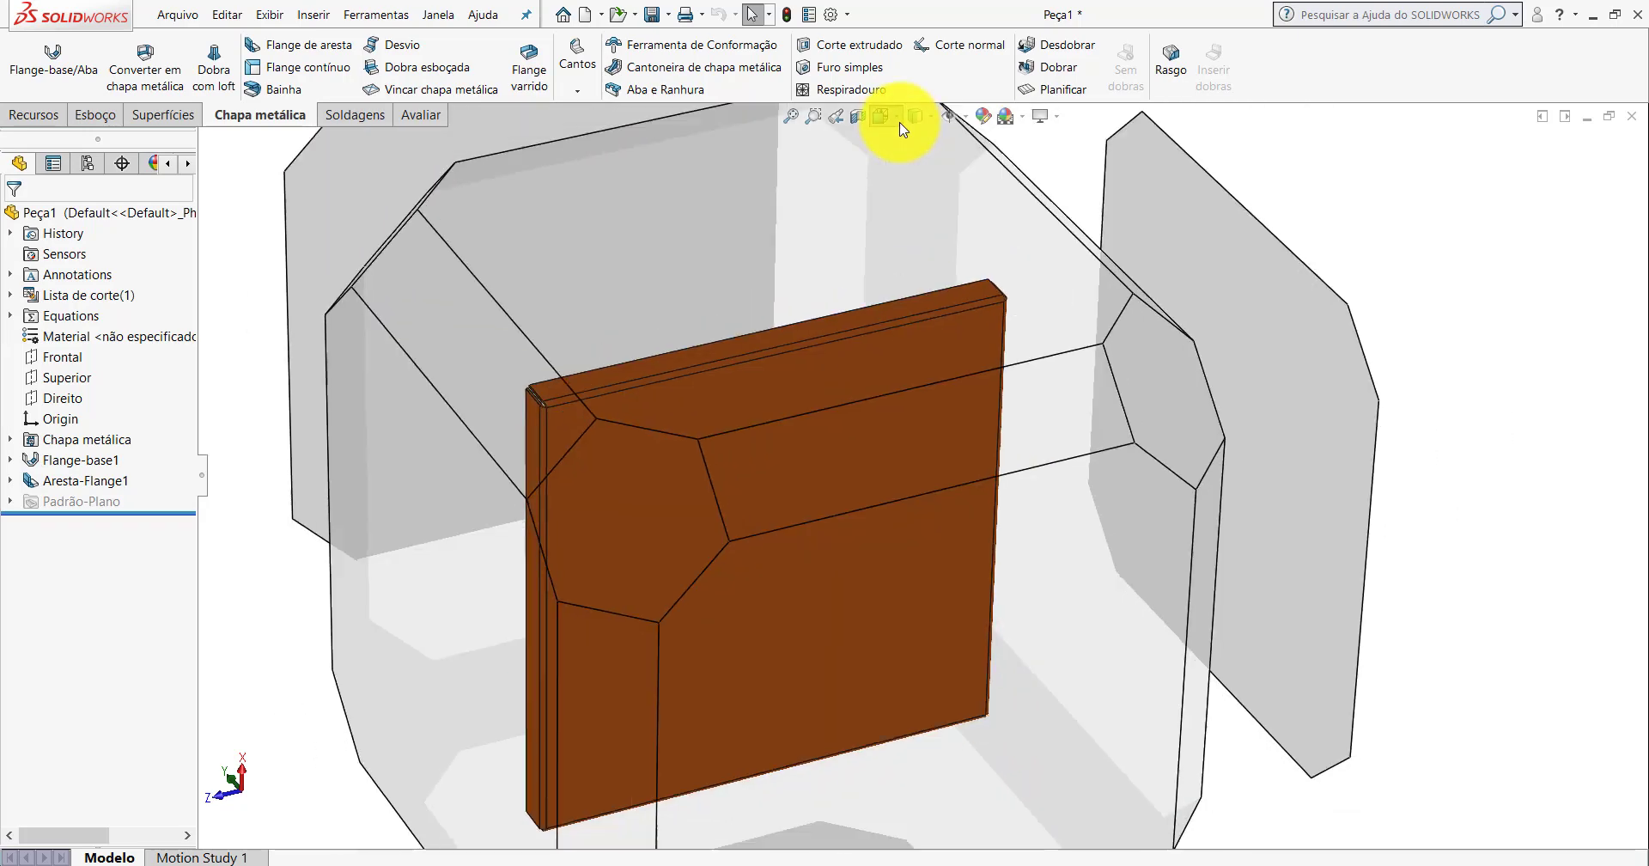
{"action": "key", "text": "ctrl+7"}
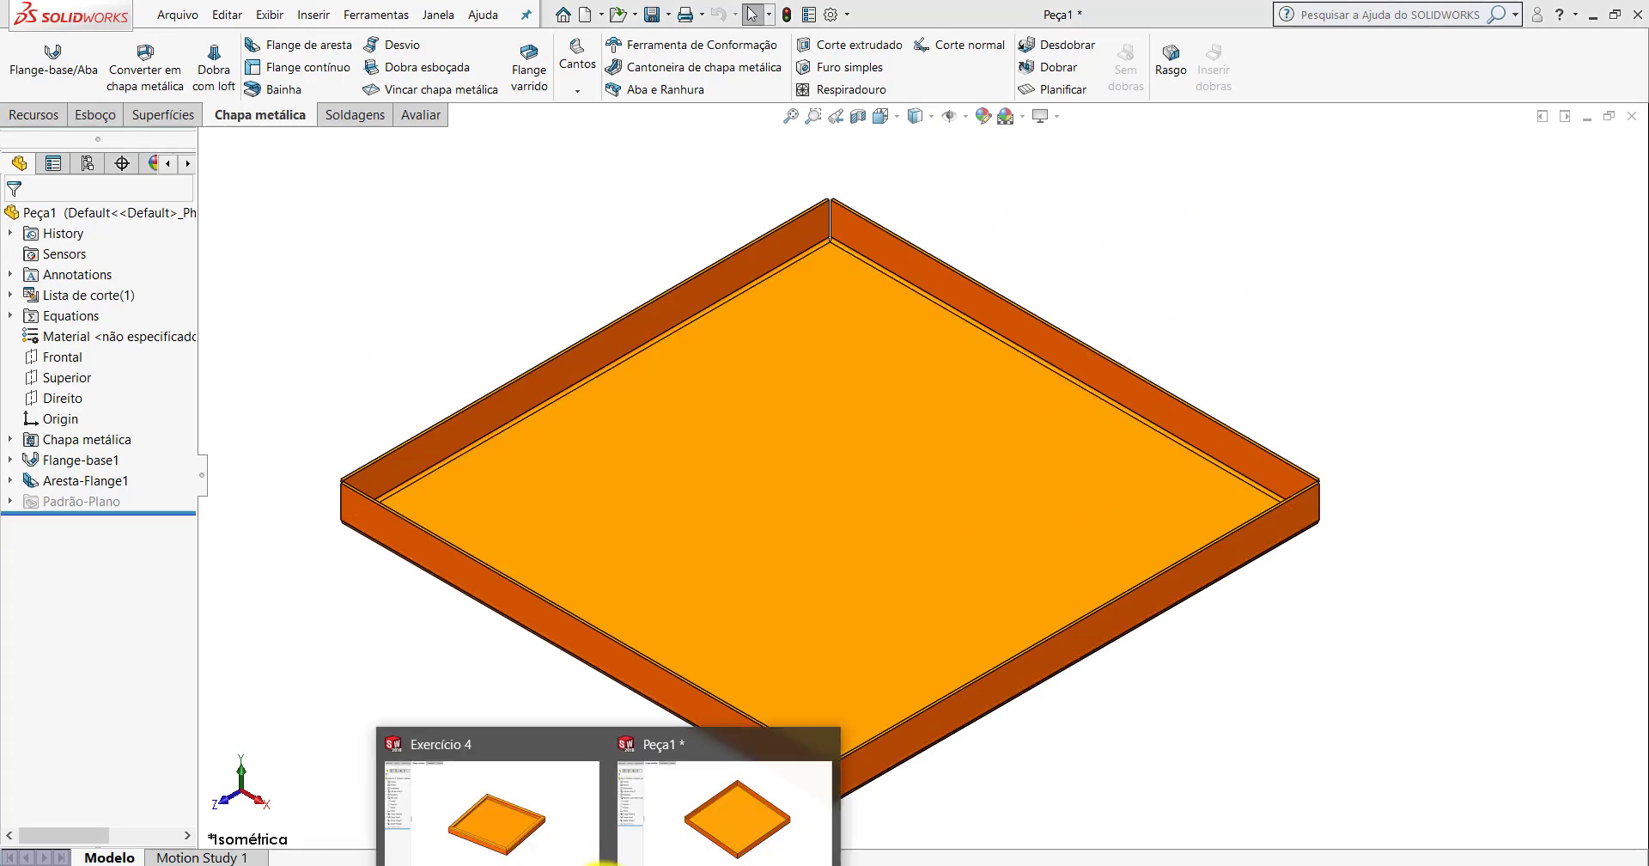
Measure Exercício 4's flange face to edge, reading 20 mm, then return to Peça1.
{"action": "left_click", "coordinate": [515, 808]}
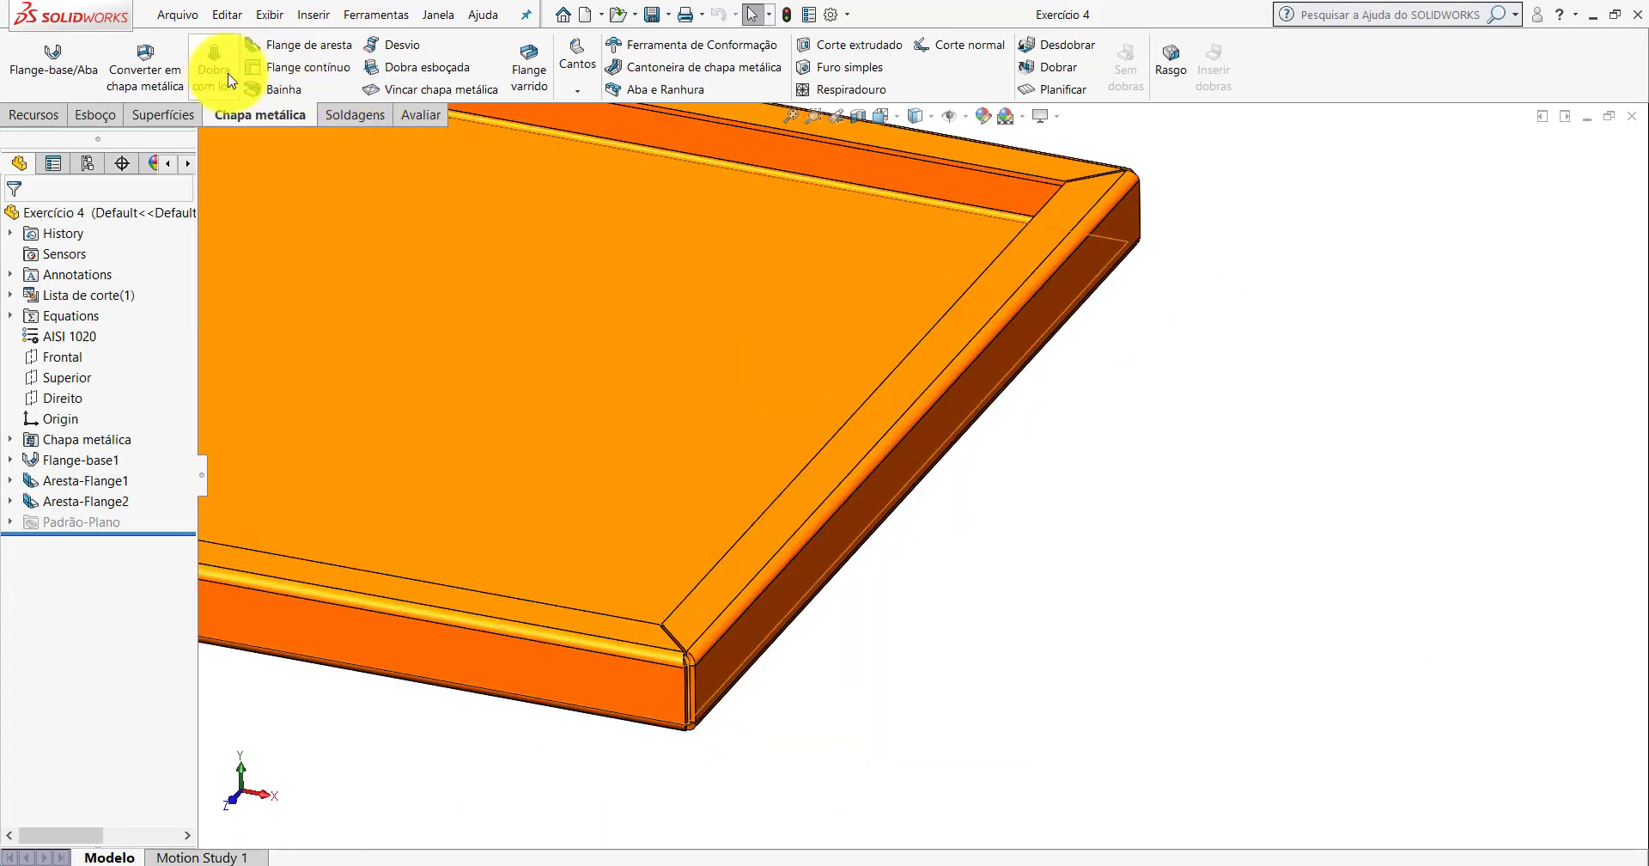
{"action": "left_click", "coordinate": [421, 115]}
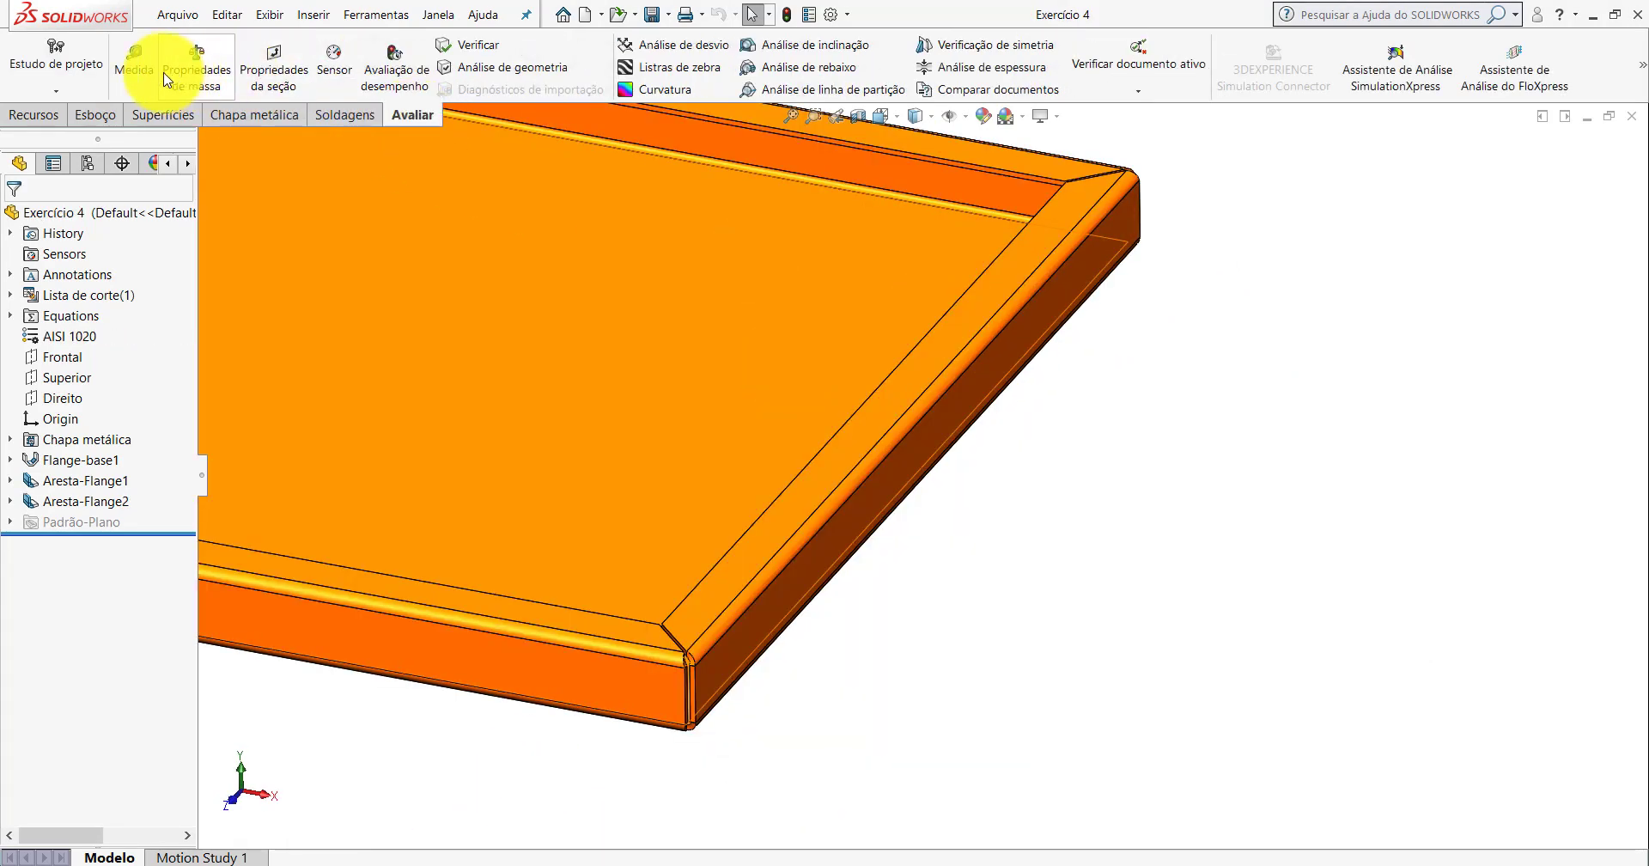
{"action": "left_click", "coordinate": [134, 60]}
{"action": "scroll", "coordinate": [1057, 376], "scroll_direction": "down", "scroll_amount": 5}
{"action": "left_click", "coordinate": [1143, 363]}
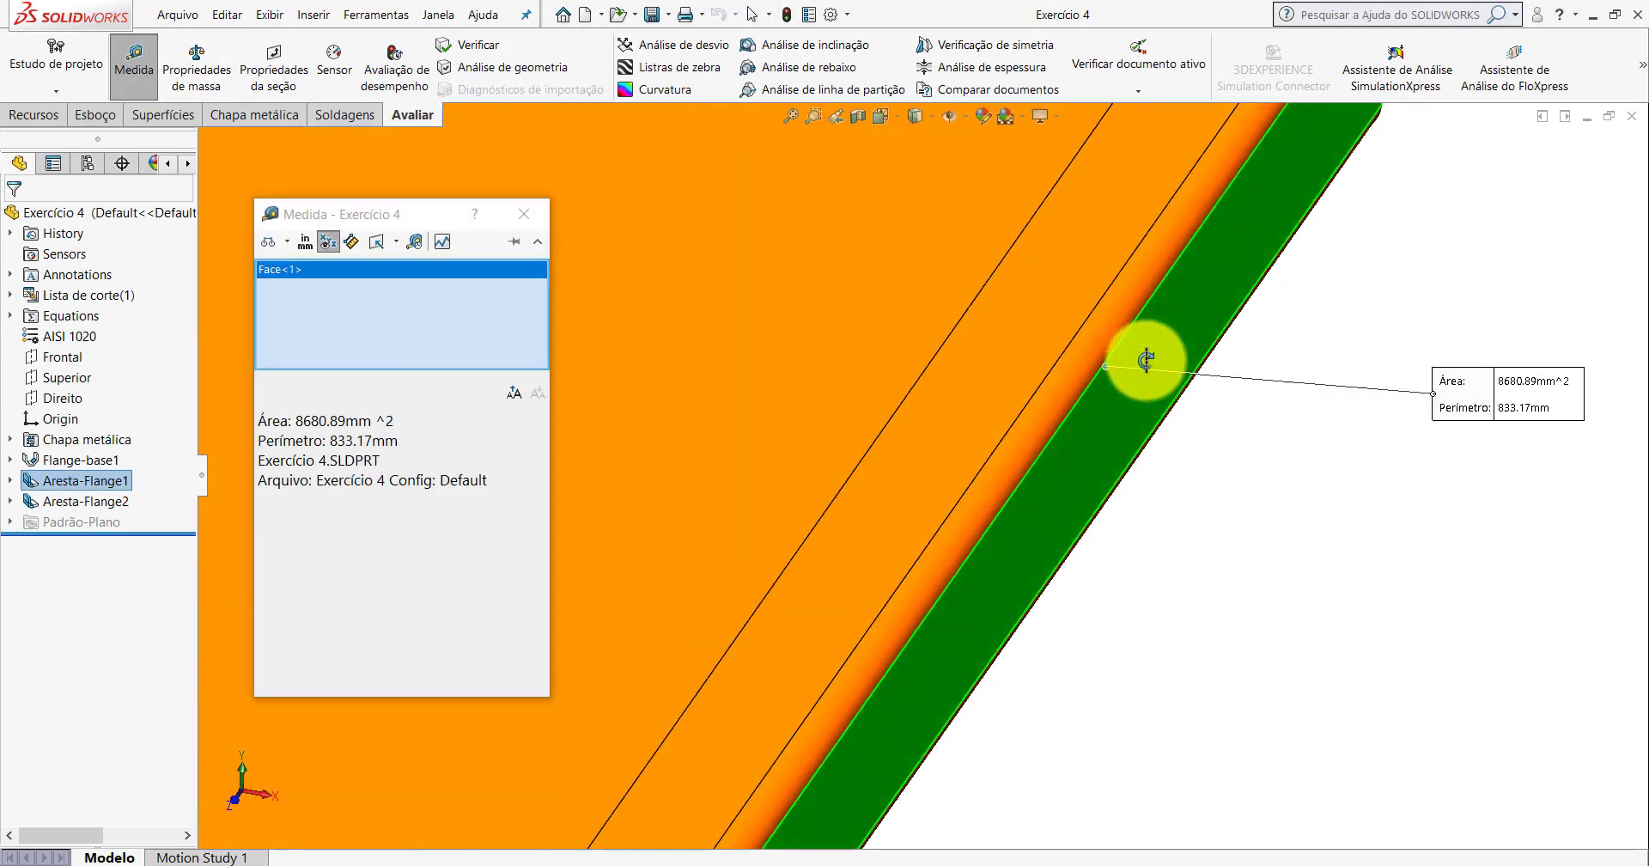
{"action": "left_click", "coordinate": [979, 323]}
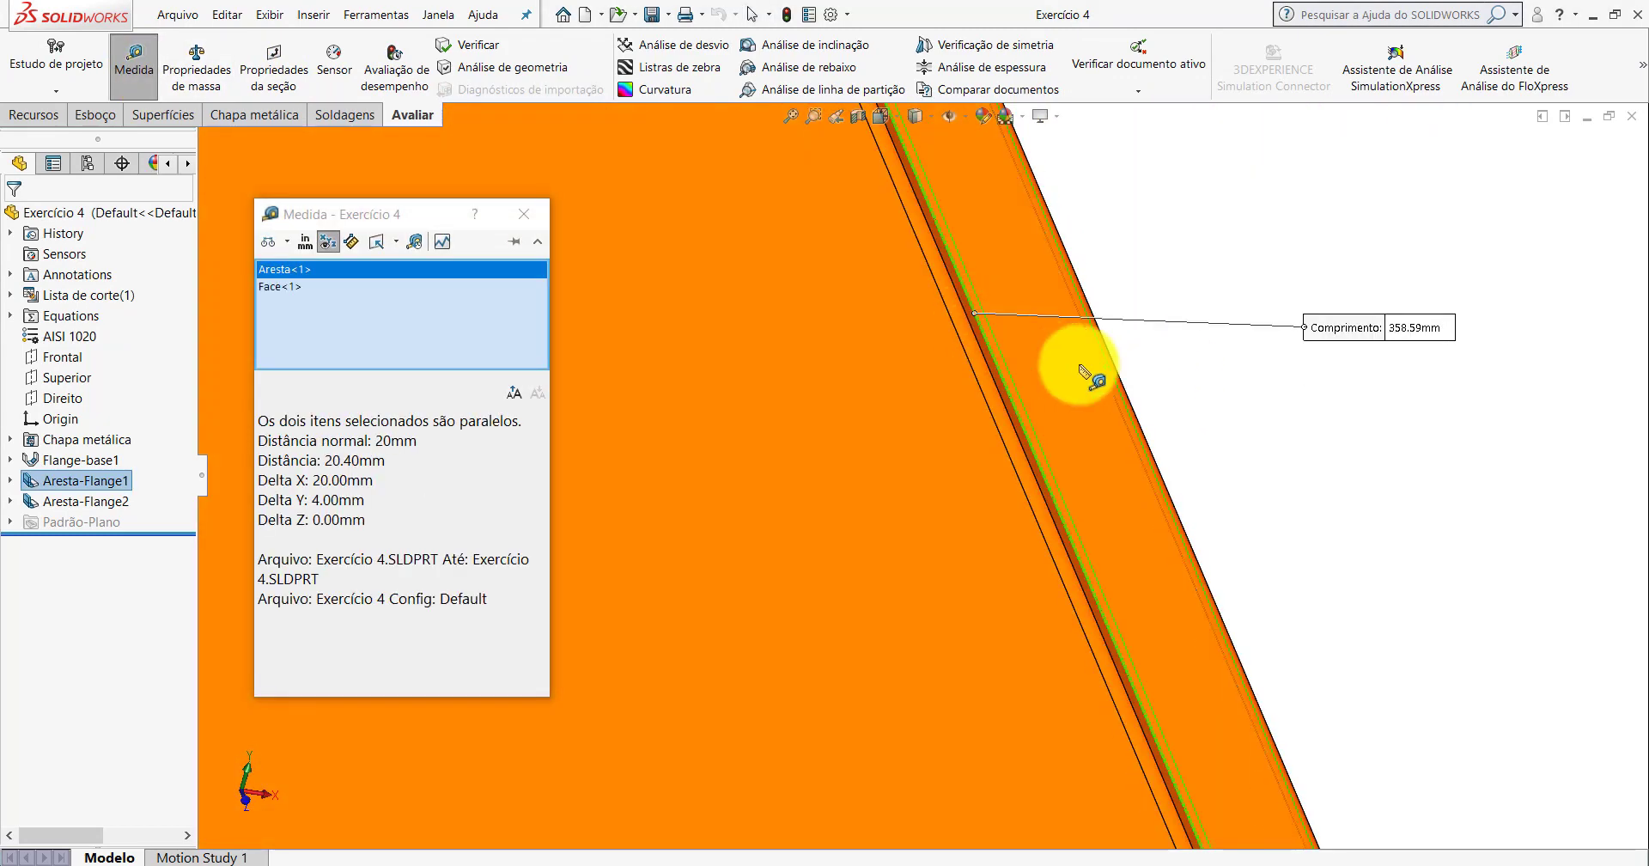
{"action": "scroll", "coordinate": [1048, 360], "scroll_direction": "up", "scroll_amount": 5}
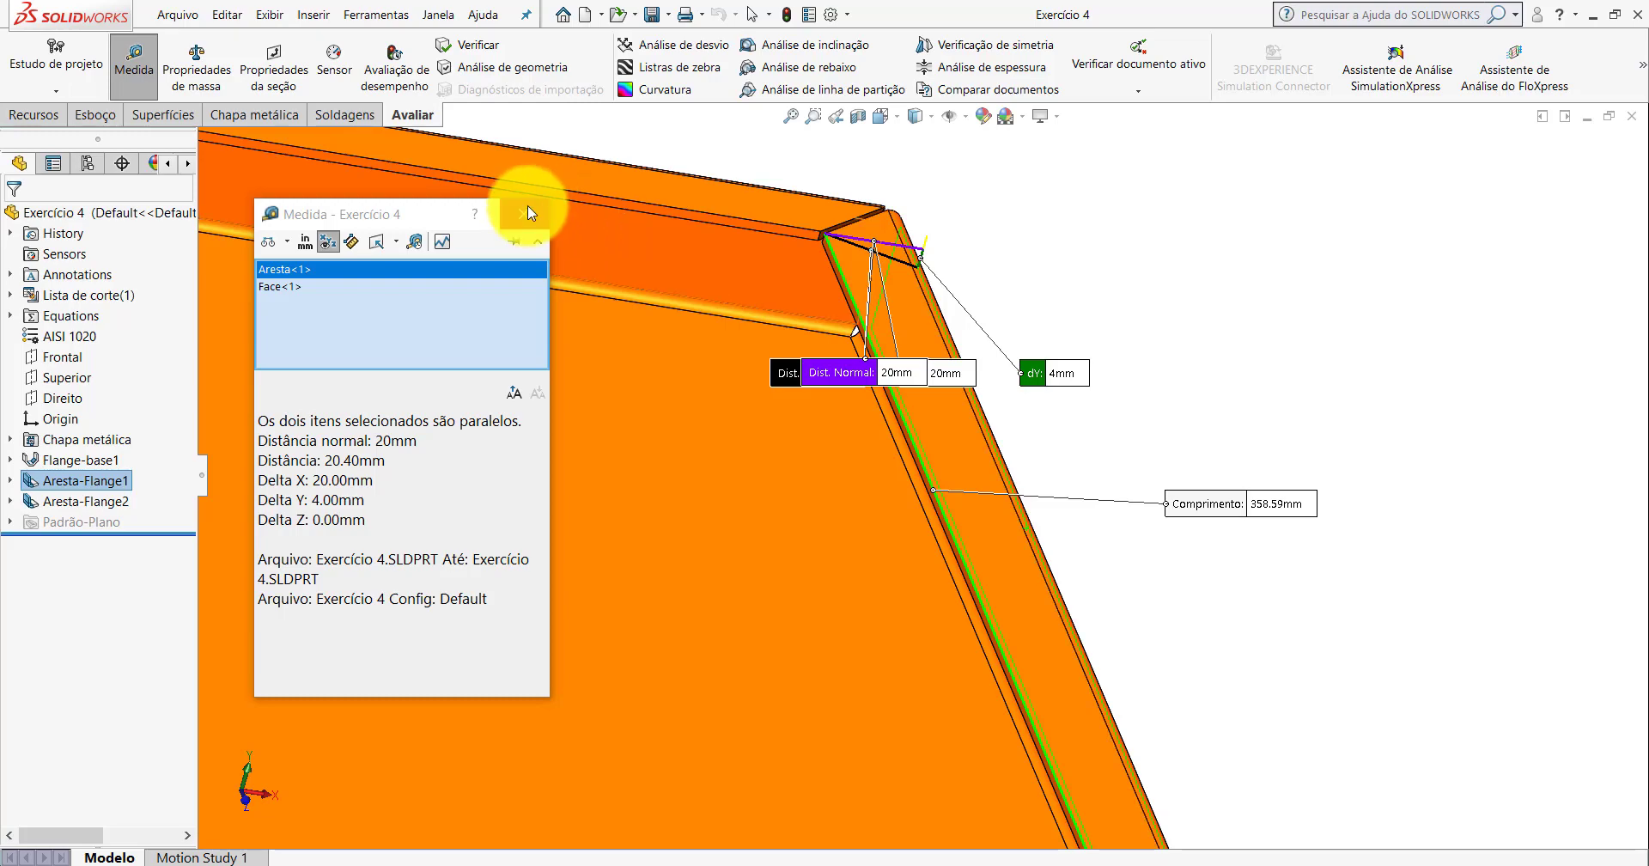
{"action": "left_click", "coordinate": [524, 214]}
{"action": "mouse_move", "coordinate": [920, 258]}
{"action": "middle_mouse_down"}
{"action": "mouse_move", "coordinate": [938, 209]}
{"action": "mouse_move", "coordinate": [902, 324]}
{"action": "middle_mouse_up"}
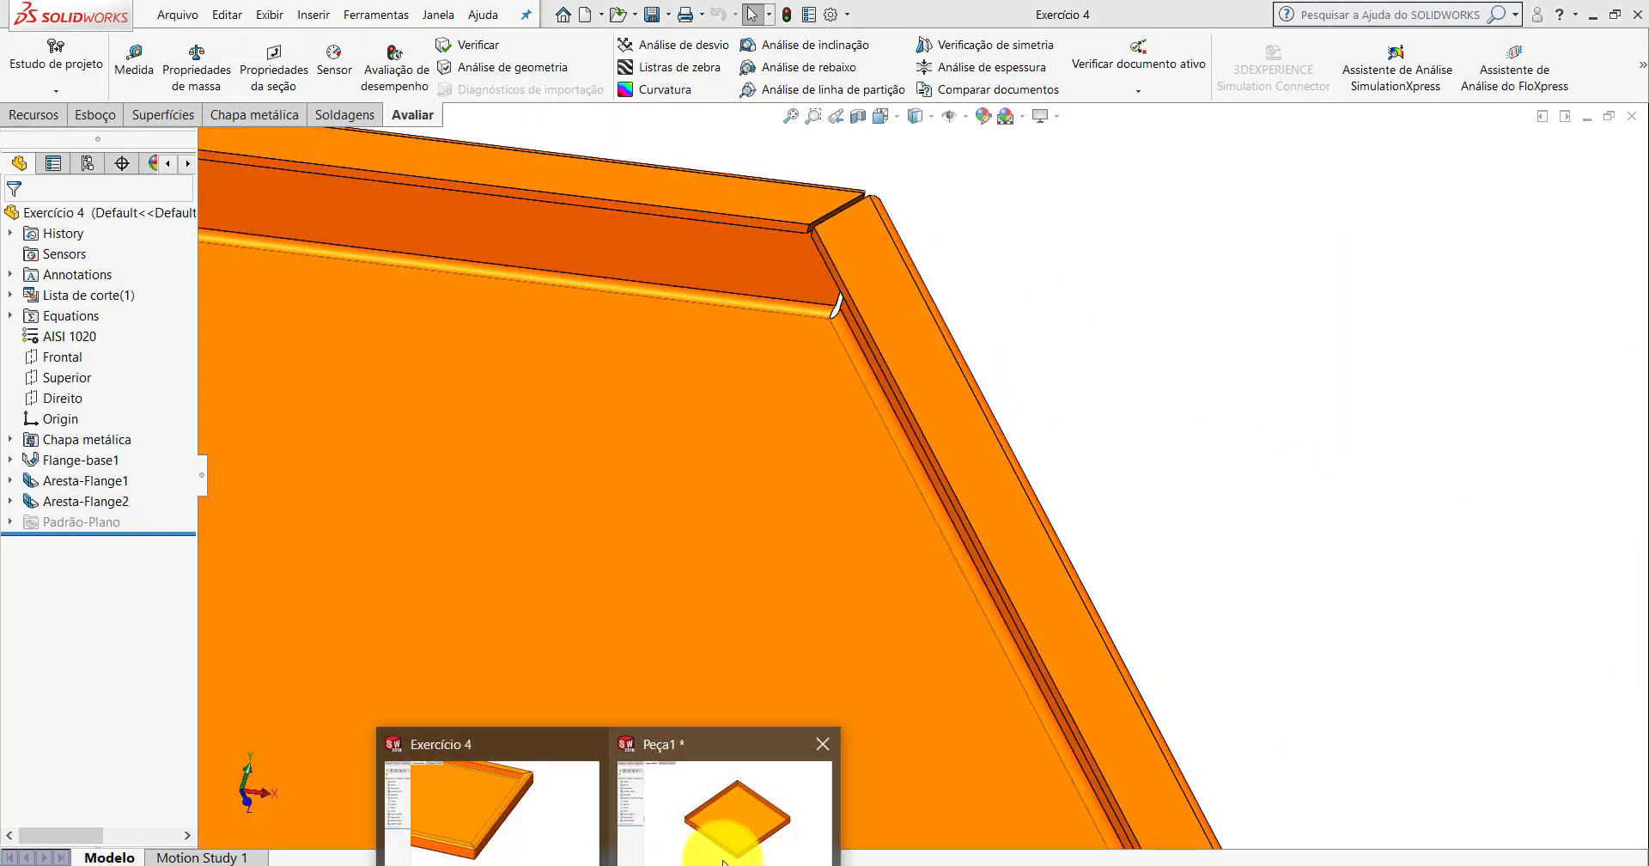
{"action": "left_click", "coordinate": [700, 828]}
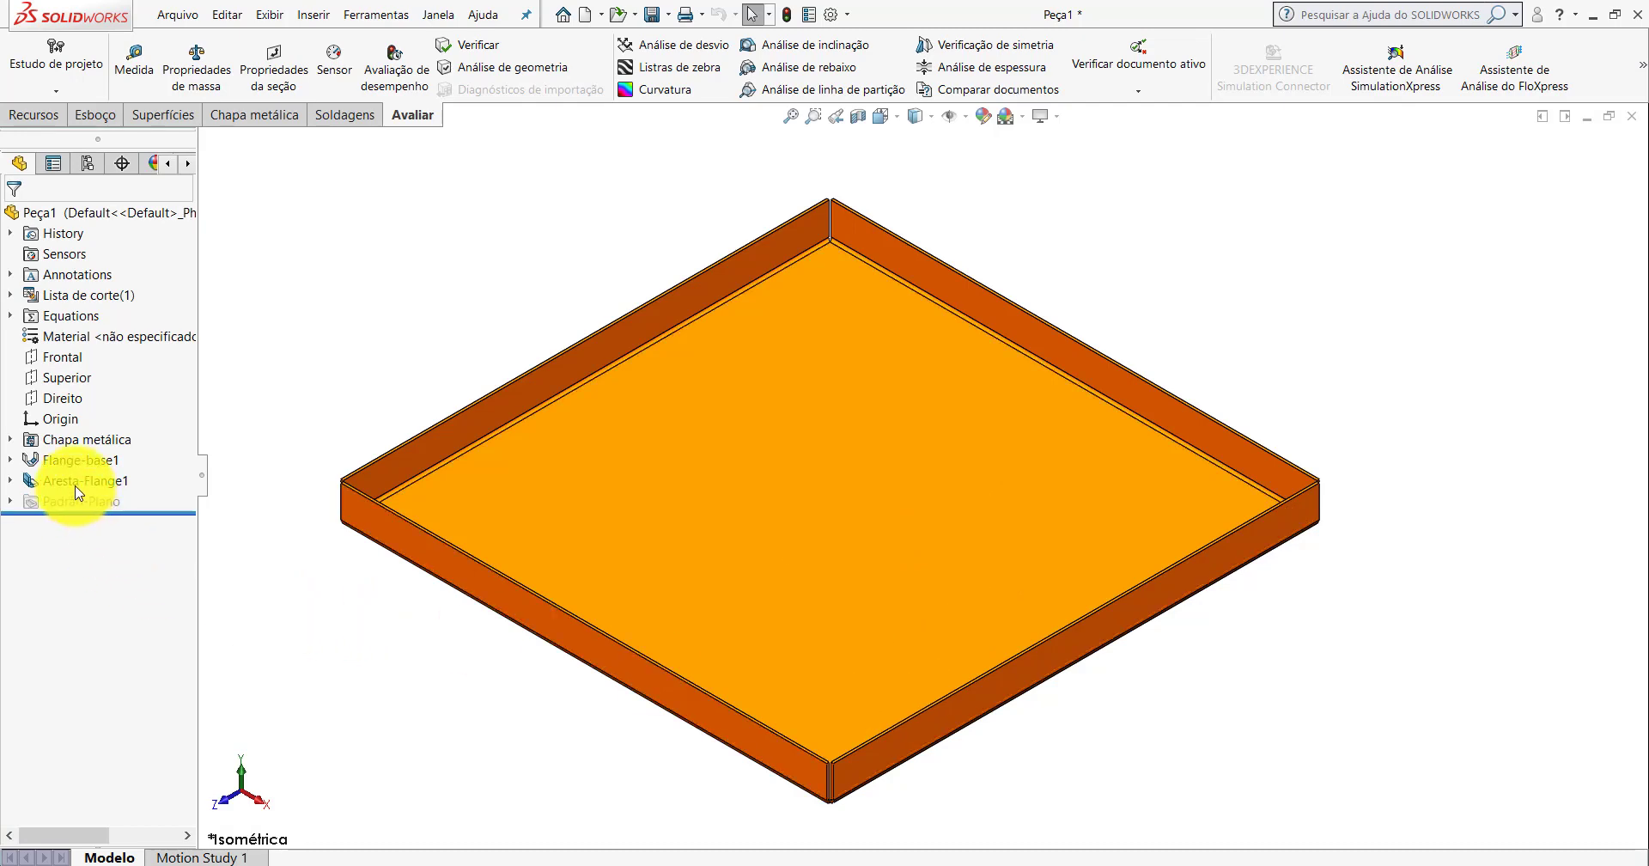
Reopen Aresta-Flange1 to review its 30 mm, 90° settings and confirm it unchanged.
{"action": "right_click", "coordinate": [76, 490]}
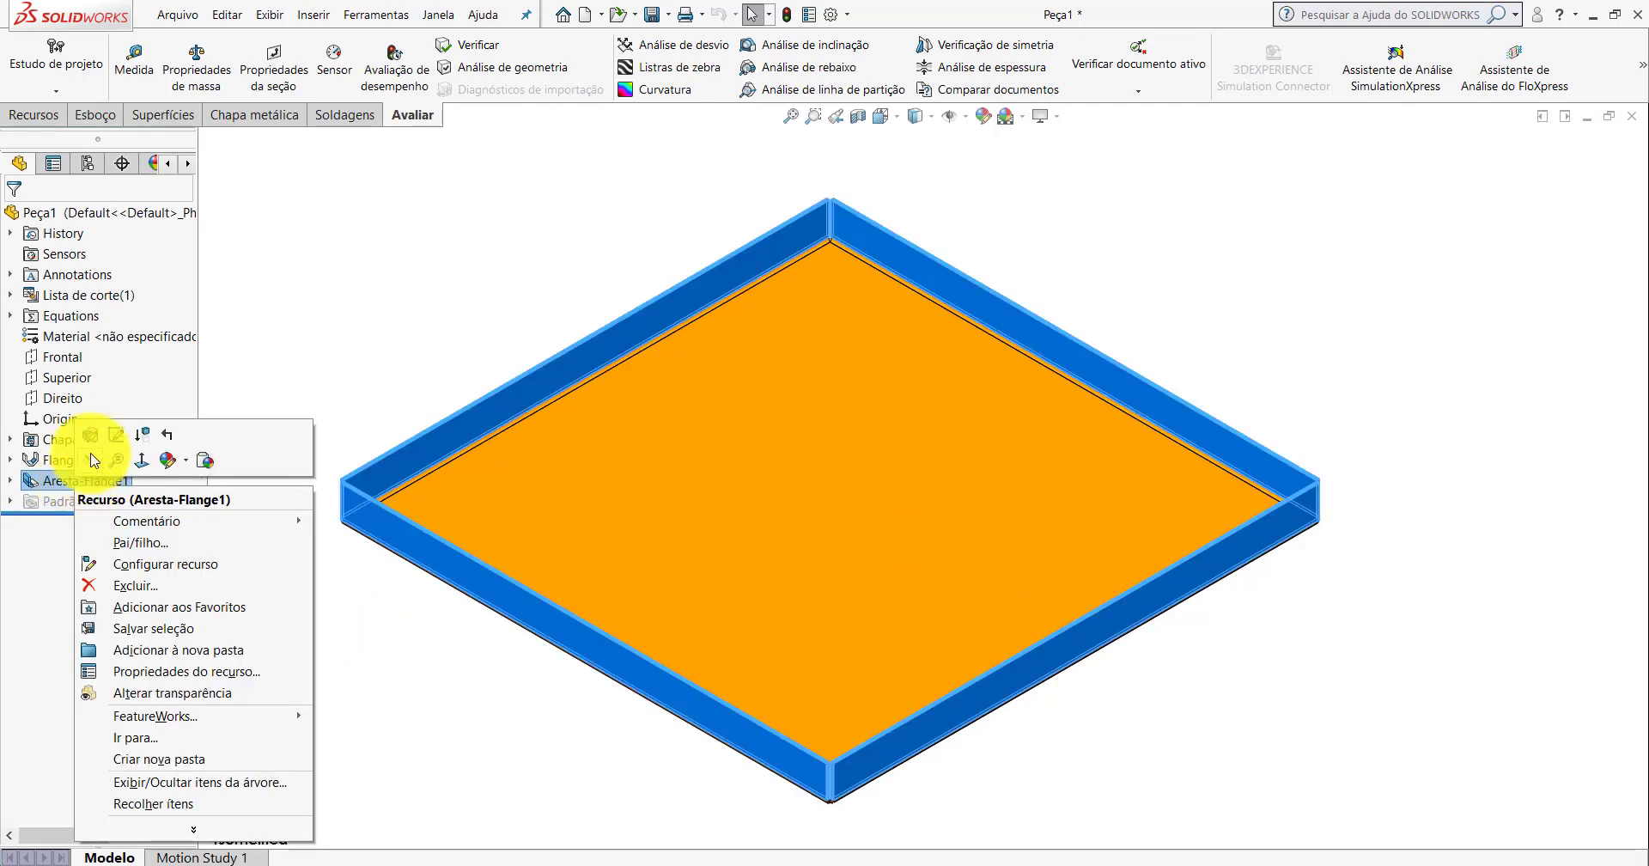
{"action": "left_click", "coordinate": [98, 436]}
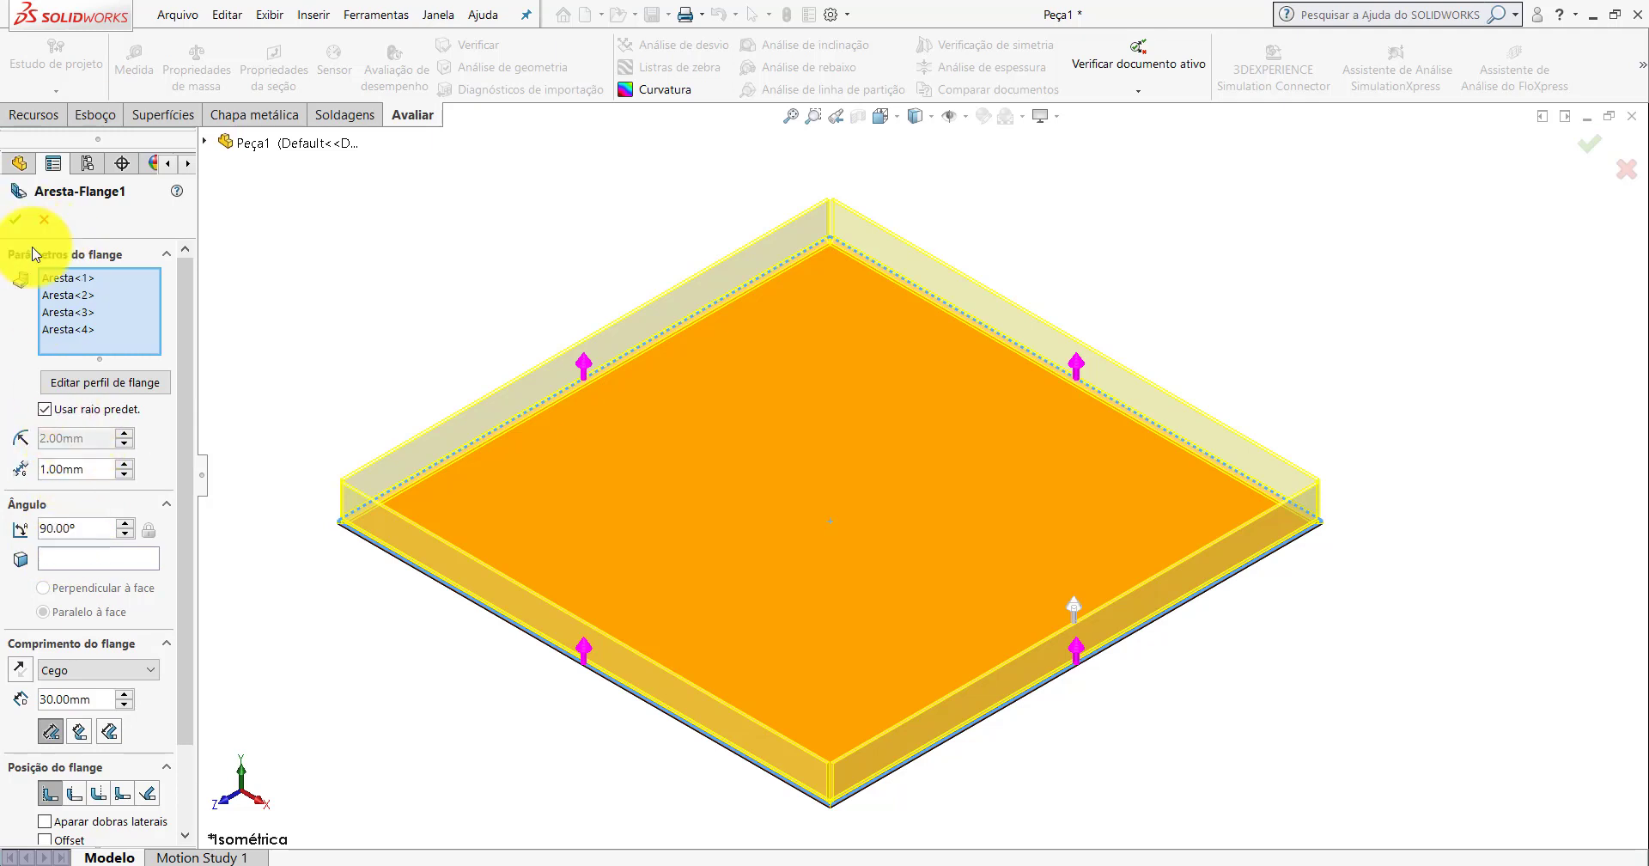
{"action": "left_click", "coordinate": [19, 222]}
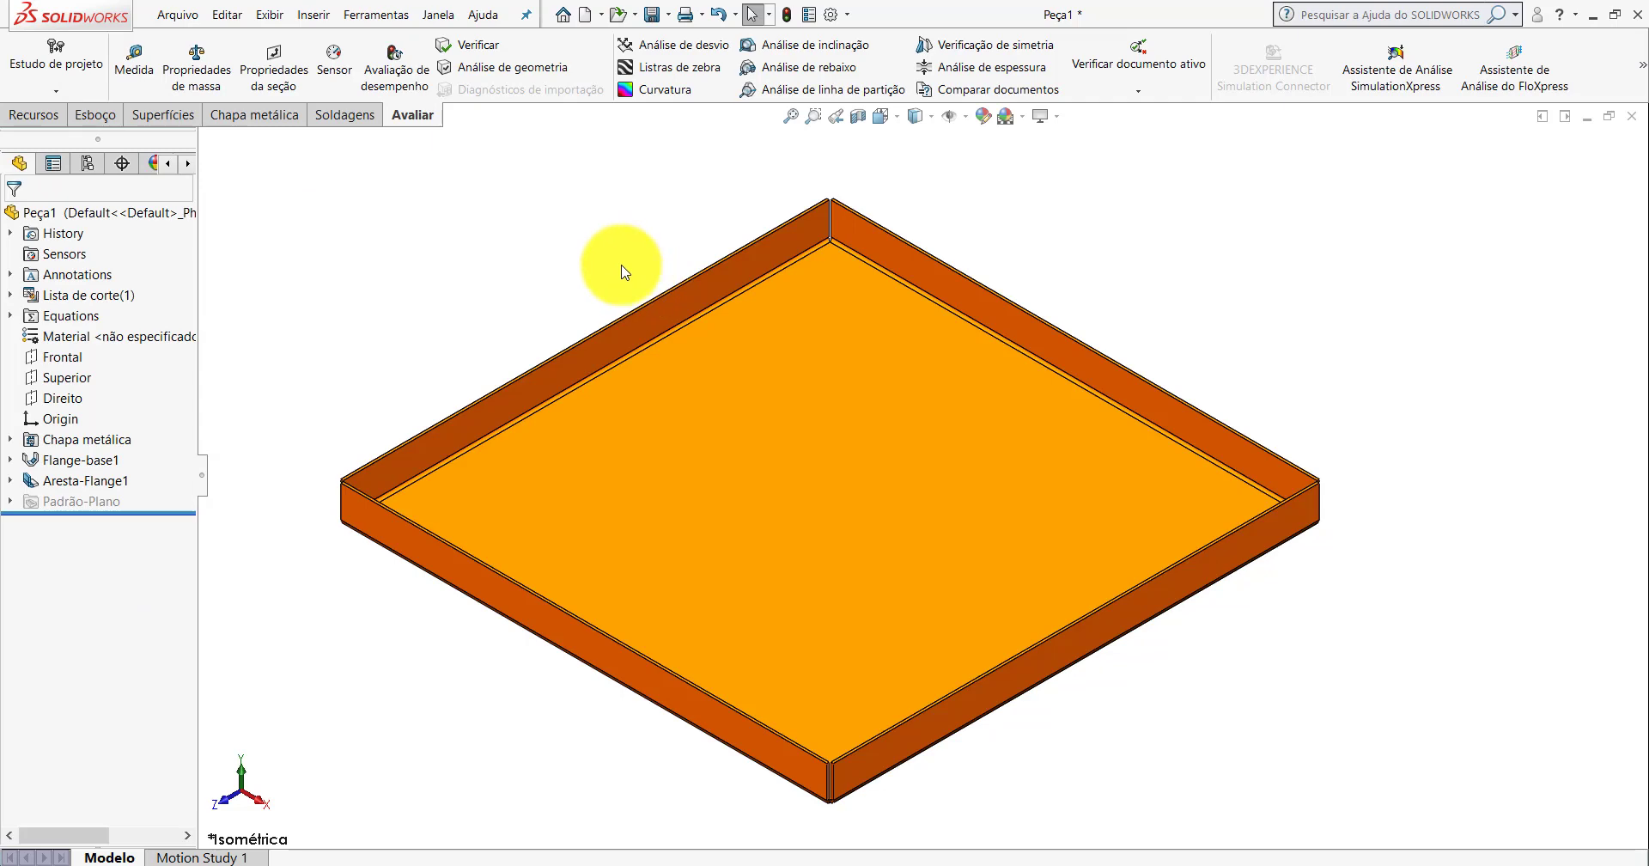
{"action": "left_click", "coordinate": [240, 121]}
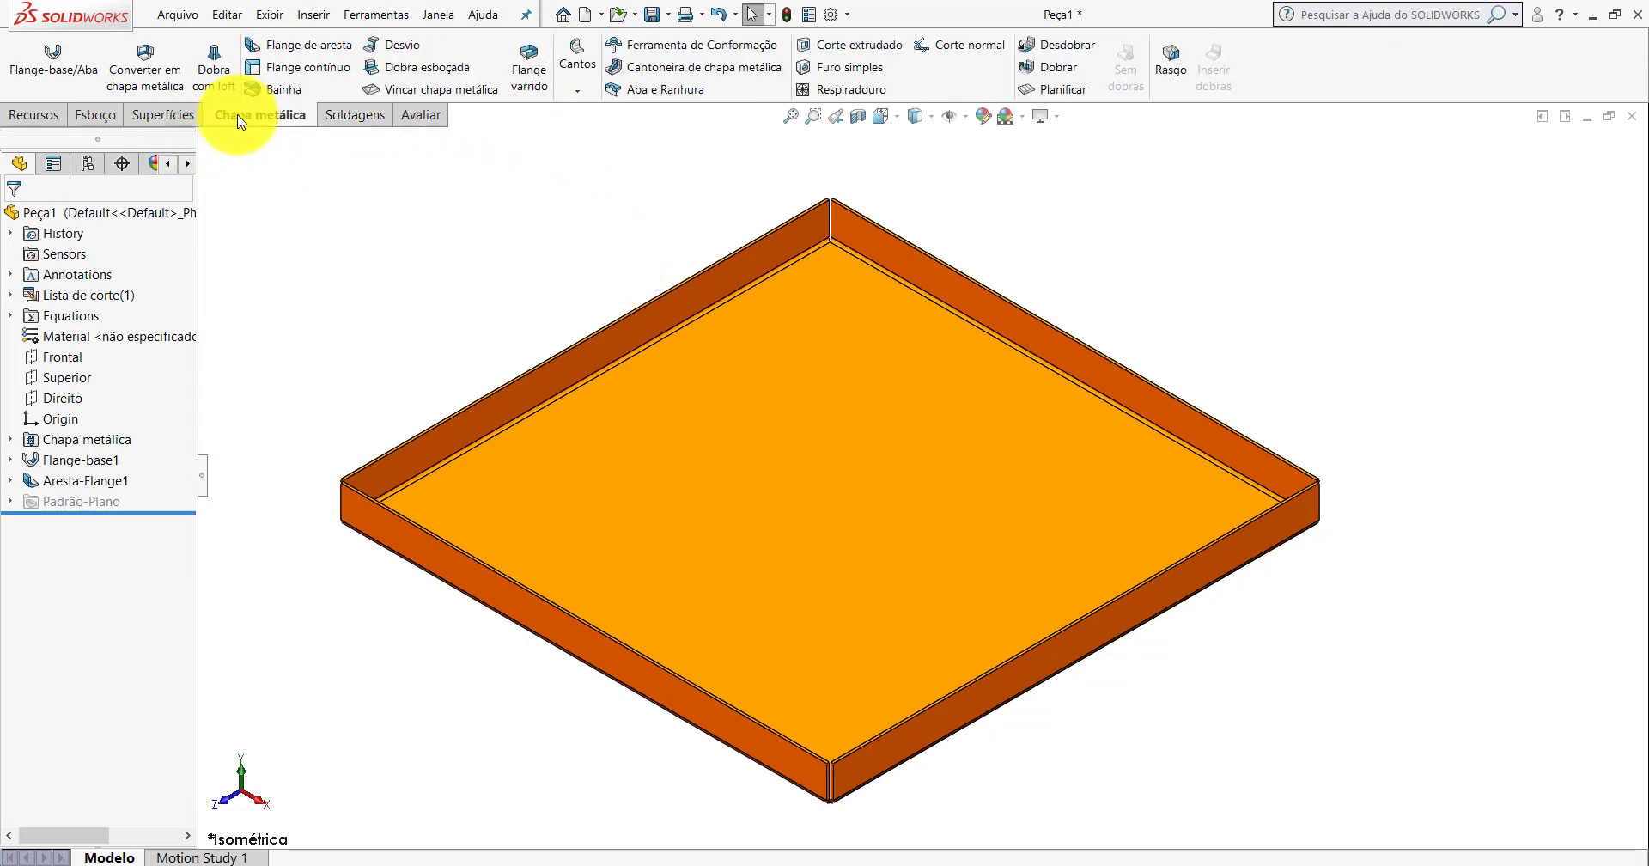
Start a second edge flange on the front-right wall's top edge, folding inward over the base.
{"action": "left_click", "coordinate": [292, 45]}
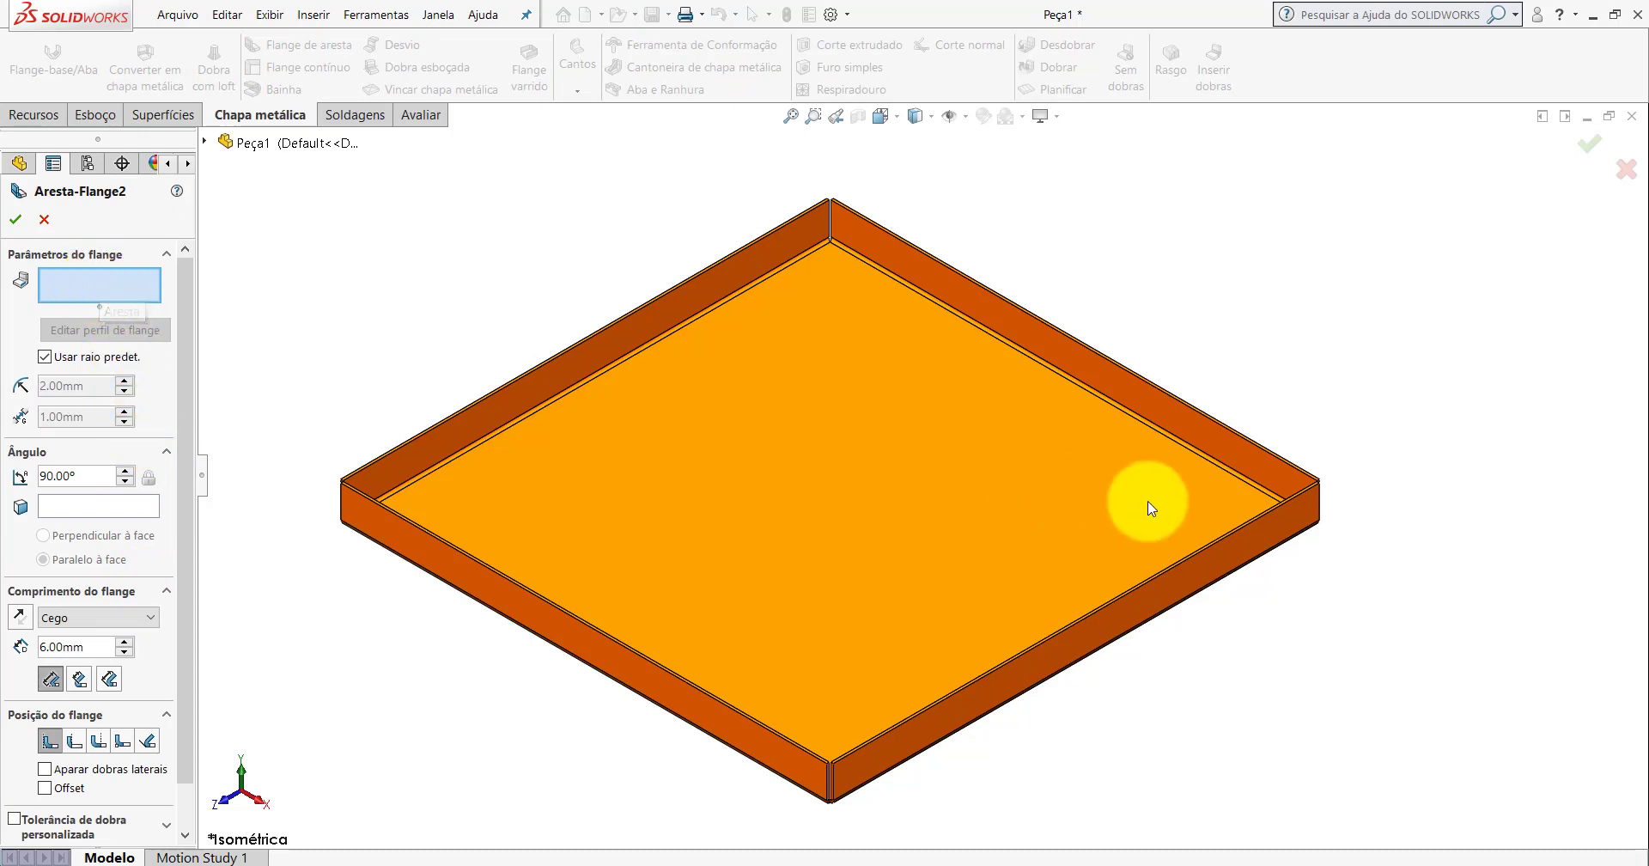
{"action": "scroll", "coordinate": [1159, 515], "scroll_direction": "down", "scroll_amount": 2}
{"action": "scroll", "coordinate": [1142, 549], "scroll_direction": "down", "scroll_amount": 2}
{"action": "scroll", "coordinate": [1108, 515], "scroll_direction": "down", "scroll_amount": 2}
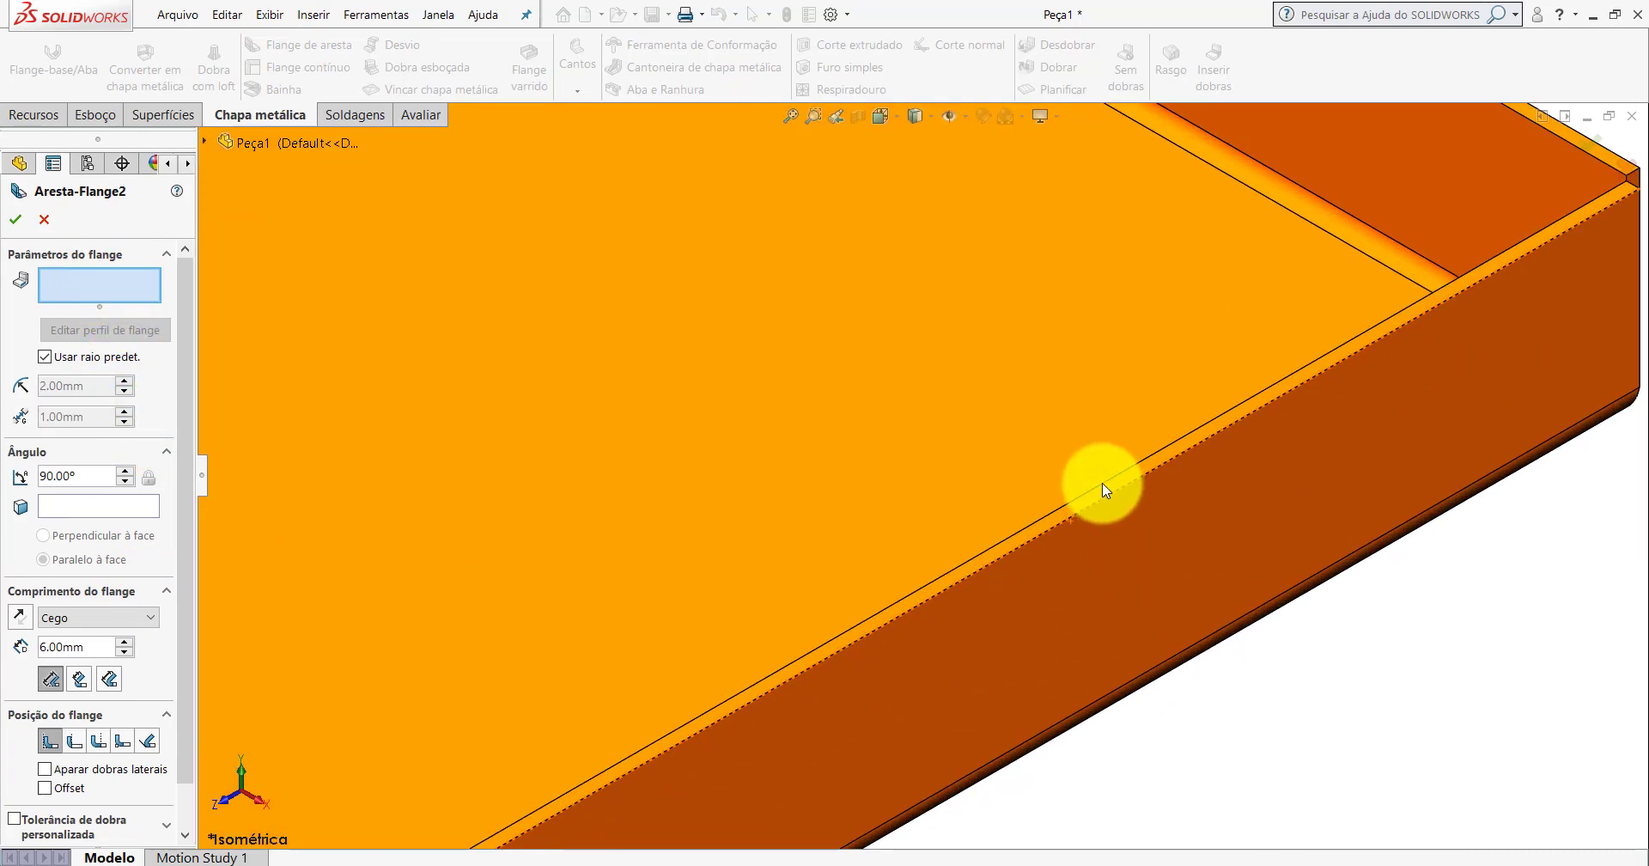
{"action": "left_click", "coordinate": [1102, 499]}
{"action": "scroll", "coordinate": [996, 512], "scroll_direction": "up", "scroll_amount": 2}
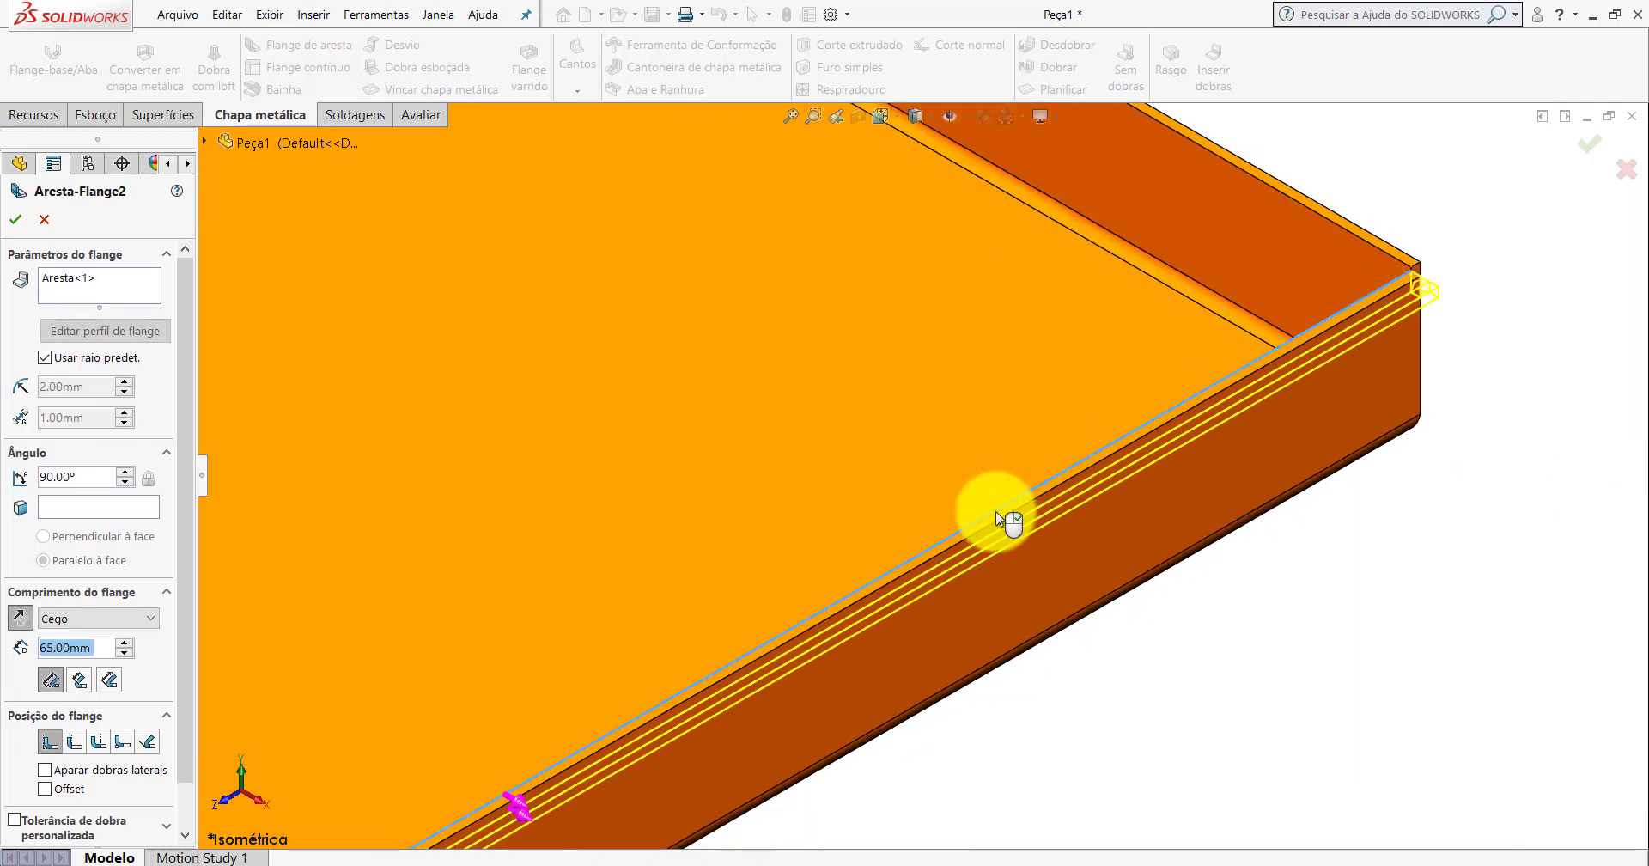
{"action": "scroll", "coordinate": [992, 510], "scroll_direction": "up", "scroll_amount": 2}
{"action": "scroll", "coordinate": [992, 510], "scroll_direction": "up", "scroll_amount": 3}
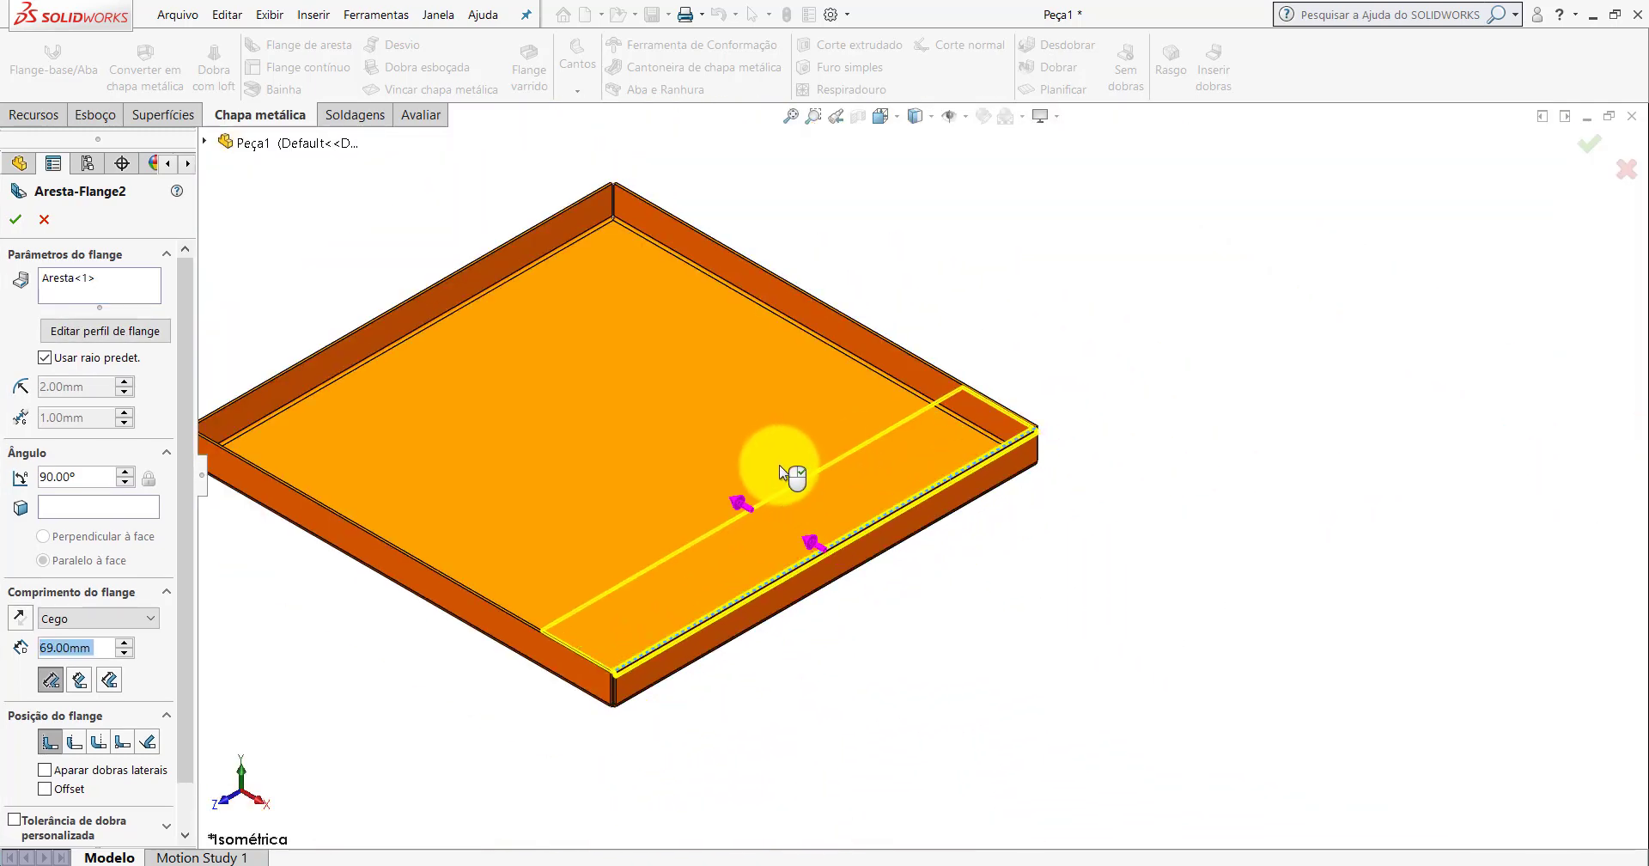
{"action": "left_click", "coordinate": [796, 485]}
Add the other three inner top edges so Aresta-Flange2 runs along all four sides.
{"action": "scroll", "coordinate": [910, 391], "scroll_direction": "down", "scroll_amount": 3}
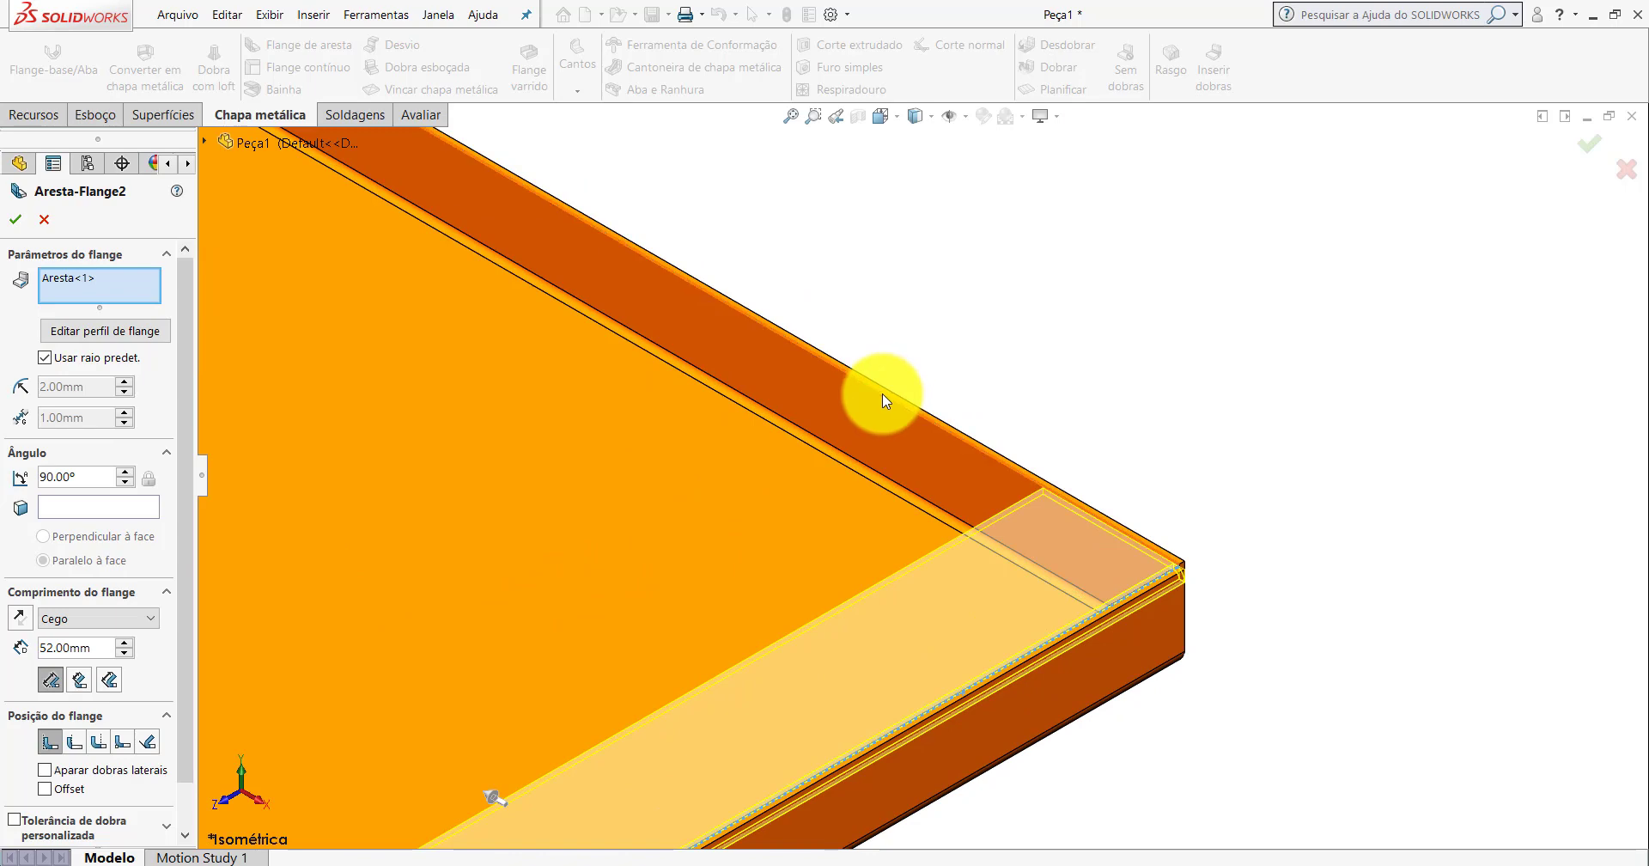
{"action": "left_click", "coordinate": [883, 393]}
{"action": "scroll", "coordinate": [773, 398], "scroll_direction": "up", "scroll_amount": 3}
{"action": "scroll", "coordinate": [653, 447], "scroll_direction": "down", "scroll_amount": 3}
{"action": "scroll", "coordinate": [773, 421], "scroll_direction": "down", "scroll_amount": 2}
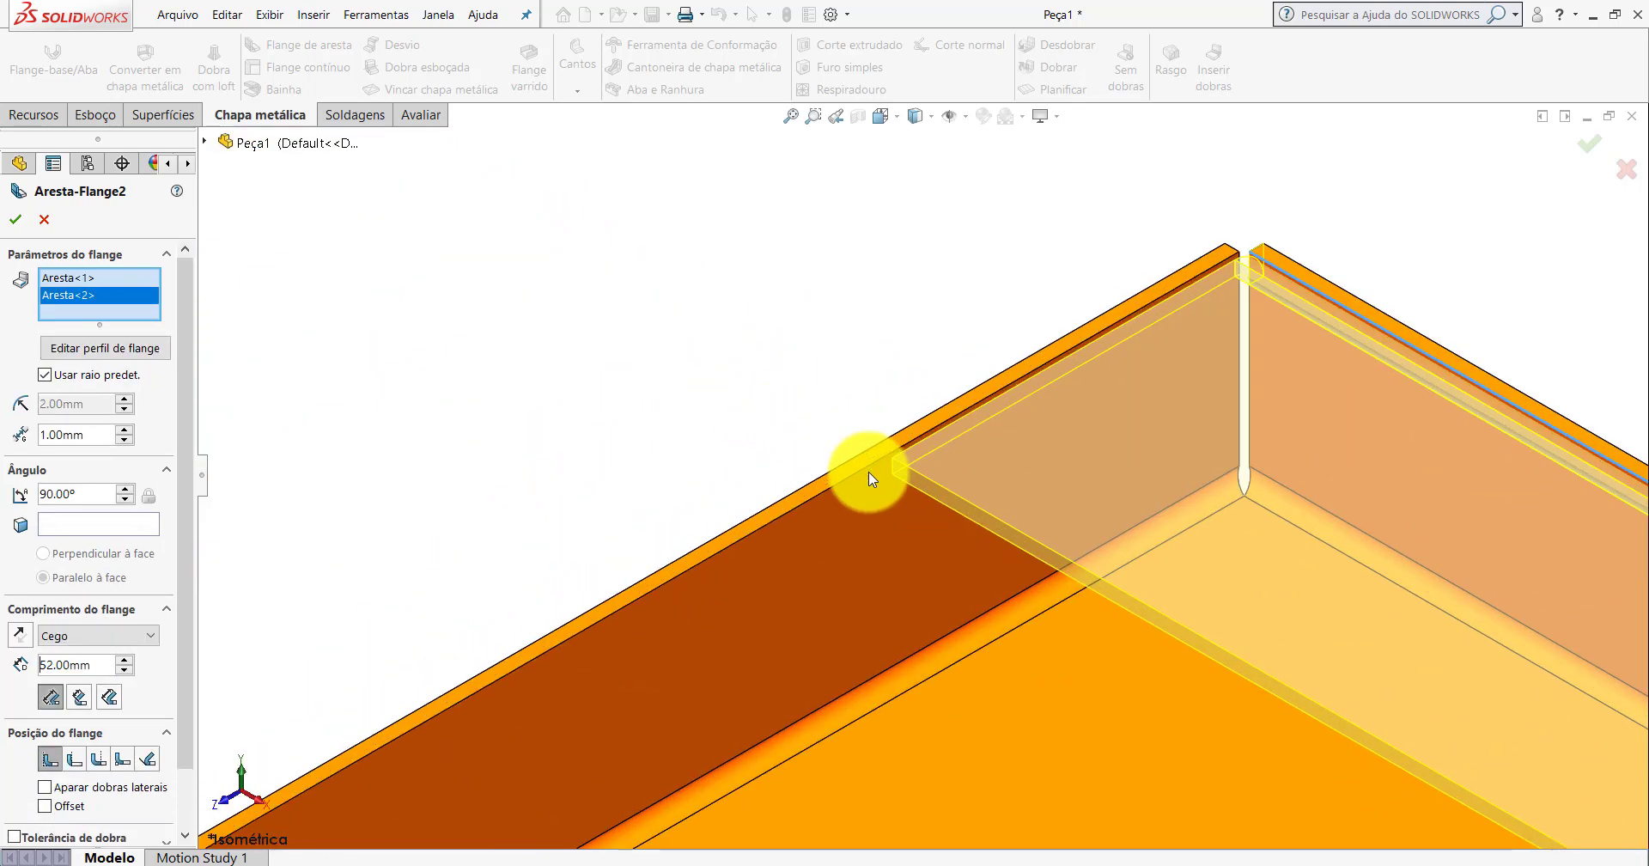
{"action": "left_click", "coordinate": [856, 479]}
{"action": "scroll", "coordinate": [873, 533], "scroll_direction": "up", "scroll_amount": 3}
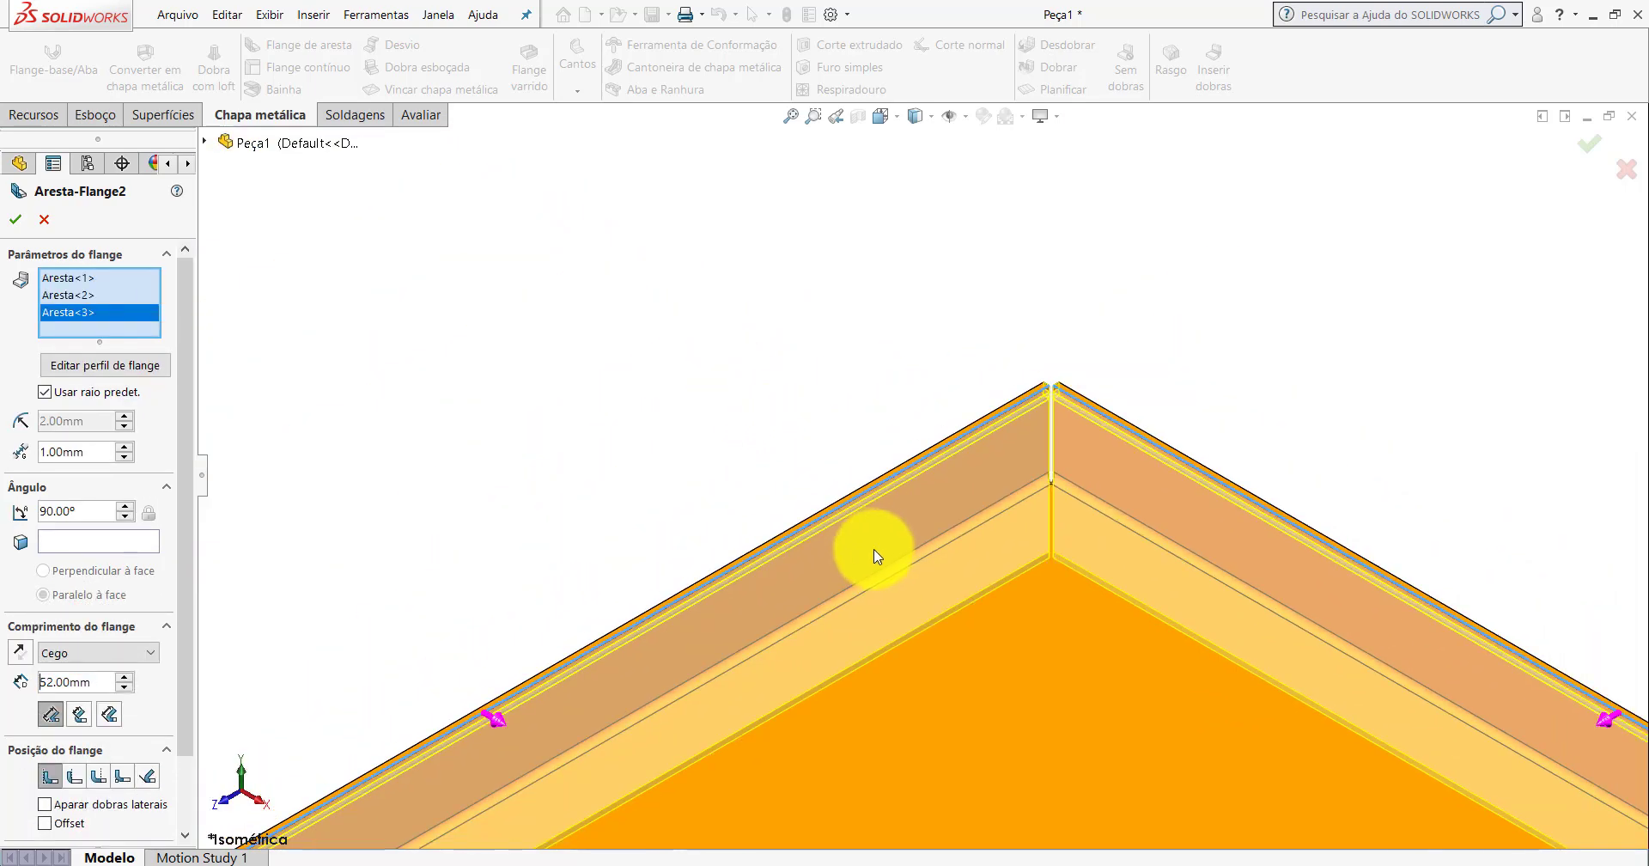
{"action": "scroll", "coordinate": [713, 653], "scroll_direction": "up", "scroll_amount": 2}
{"action": "scroll", "coordinate": [920, 472], "scroll_direction": "down", "scroll_amount": 3}
{"action": "scroll", "coordinate": [946, 435], "scroll_direction": "down", "scroll_amount": 3}
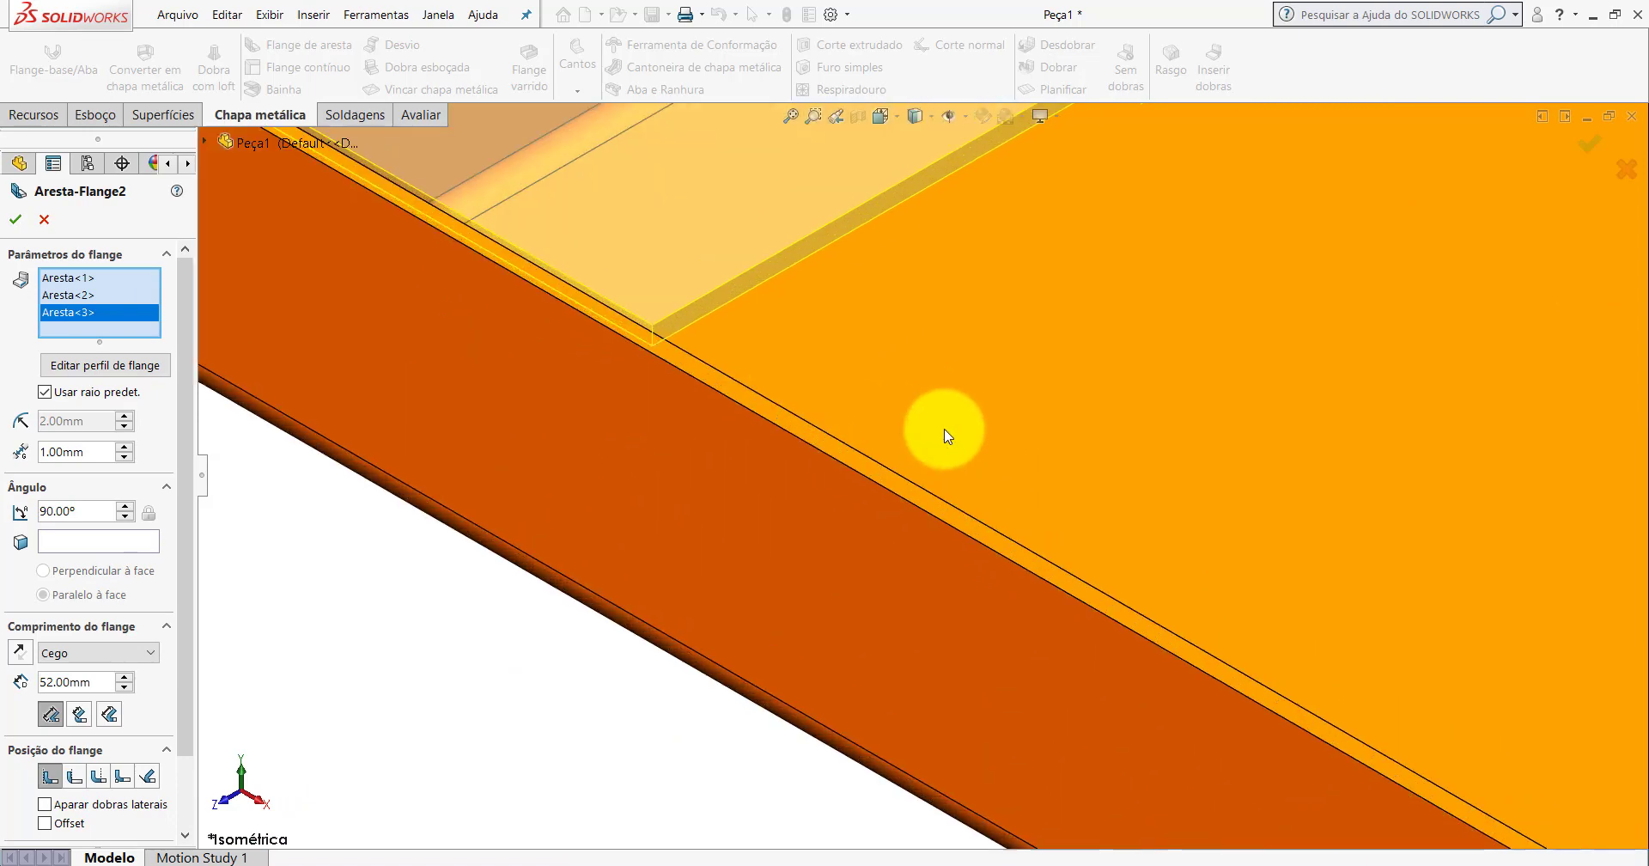
{"action": "left_click", "coordinate": [869, 462]}
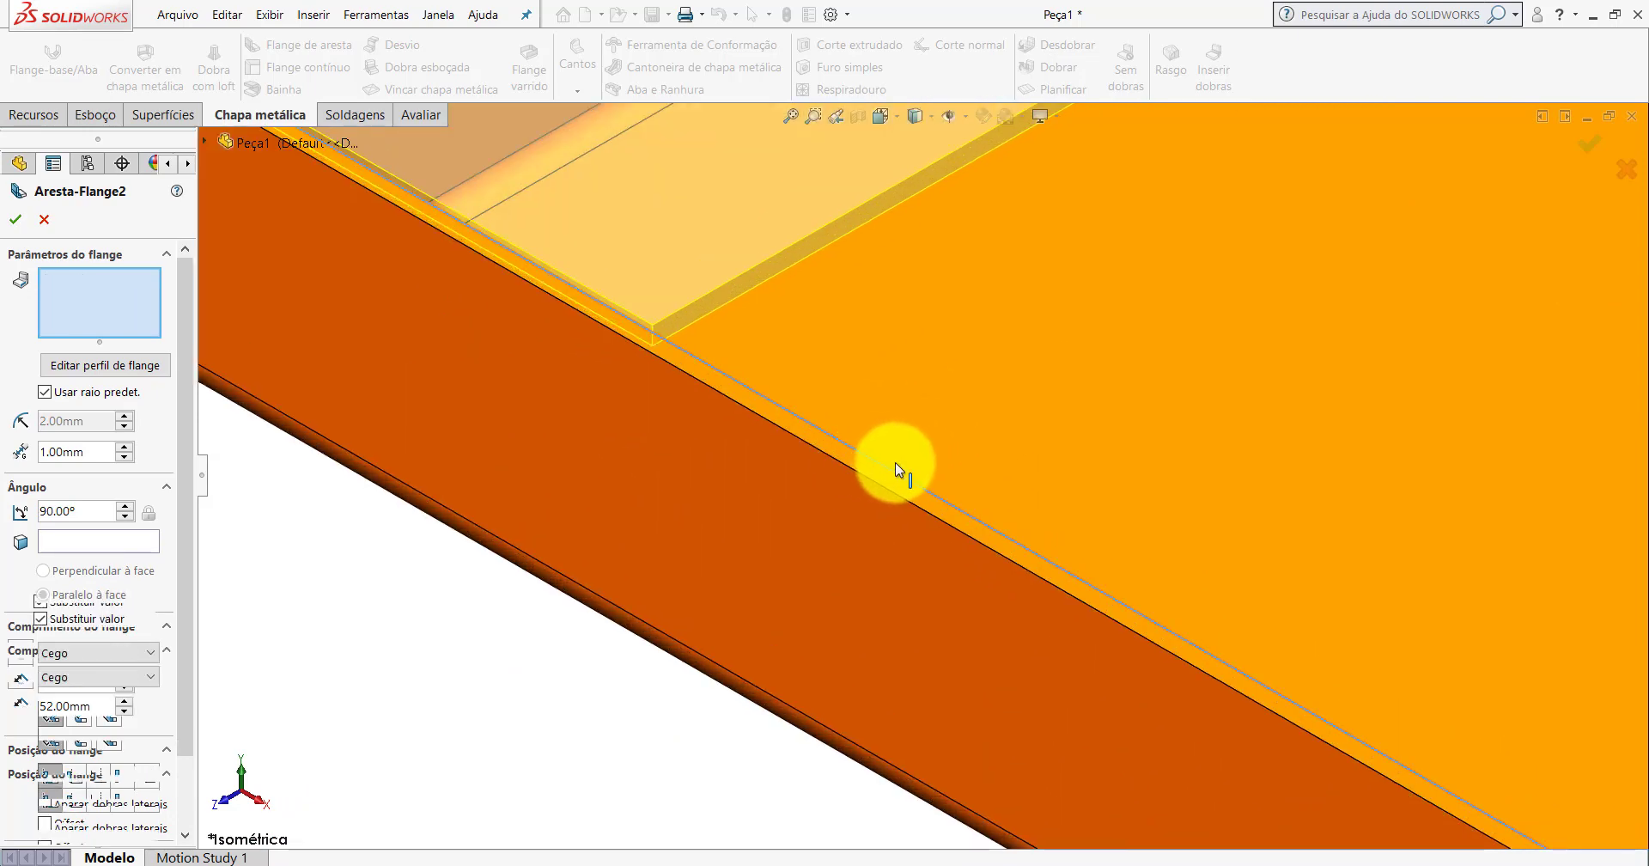
{"action": "scroll", "coordinate": [898, 471], "scroll_direction": "up", "scroll_amount": 3}
{"action": "scroll", "coordinate": [1020, 467], "scroll_direction": "up", "scroll_amount": 2}
{"action": "scroll", "coordinate": [1065, 485], "scroll_direction": "up", "scroll_amount": 3}
{"action": "scroll", "coordinate": [1208, 468], "scroll_direction": "down", "scroll_amount": 2}
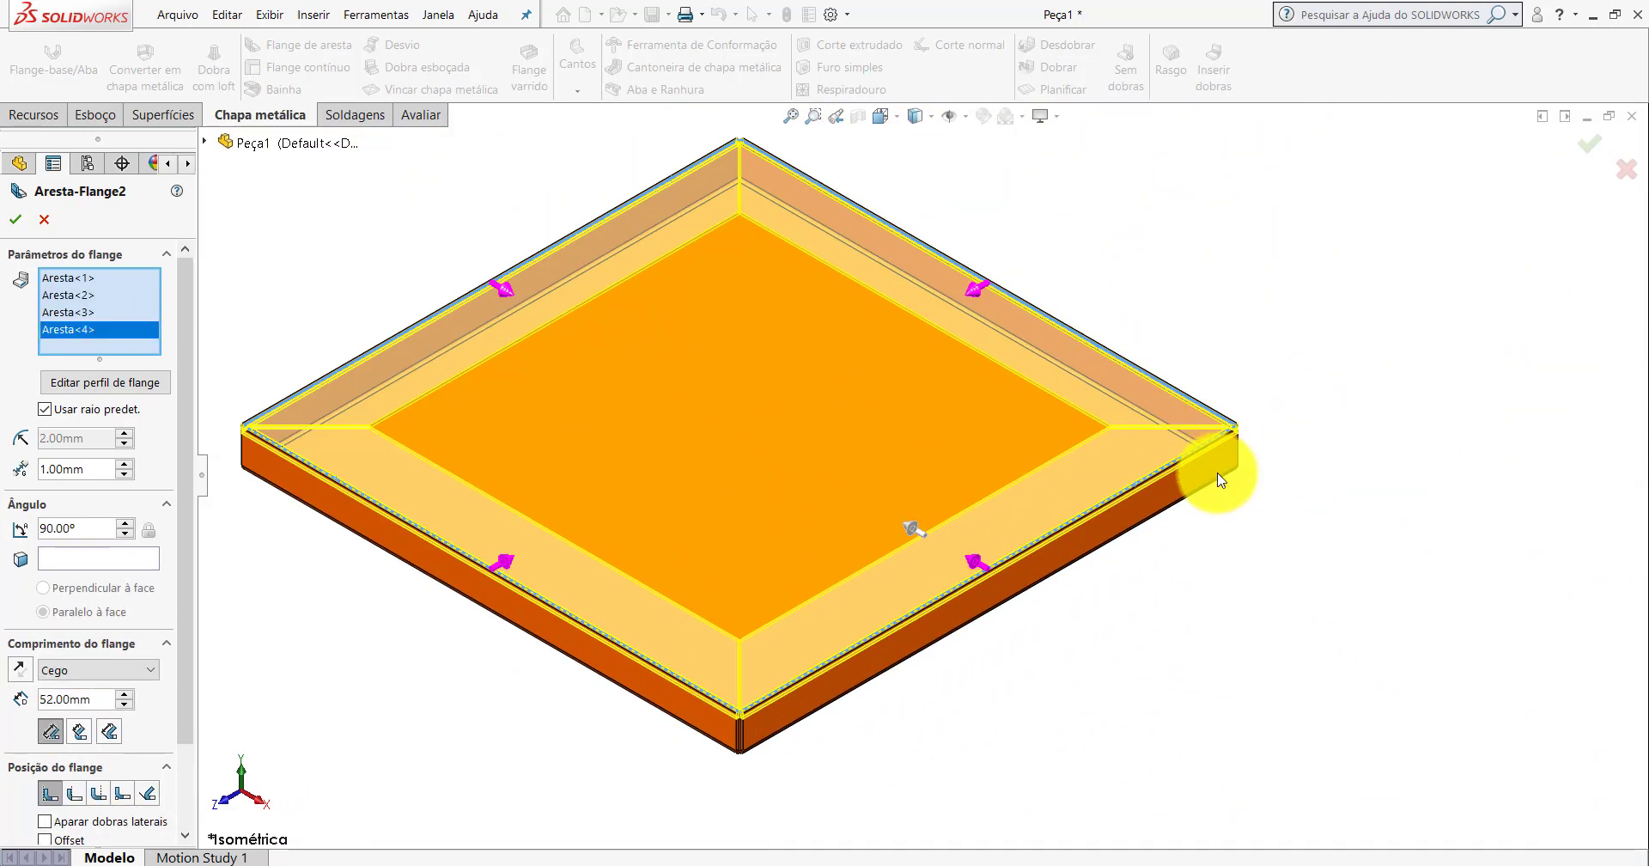
{"action": "scroll", "coordinate": [1075, 412], "scroll_direction": "down", "scroll_amount": 3}
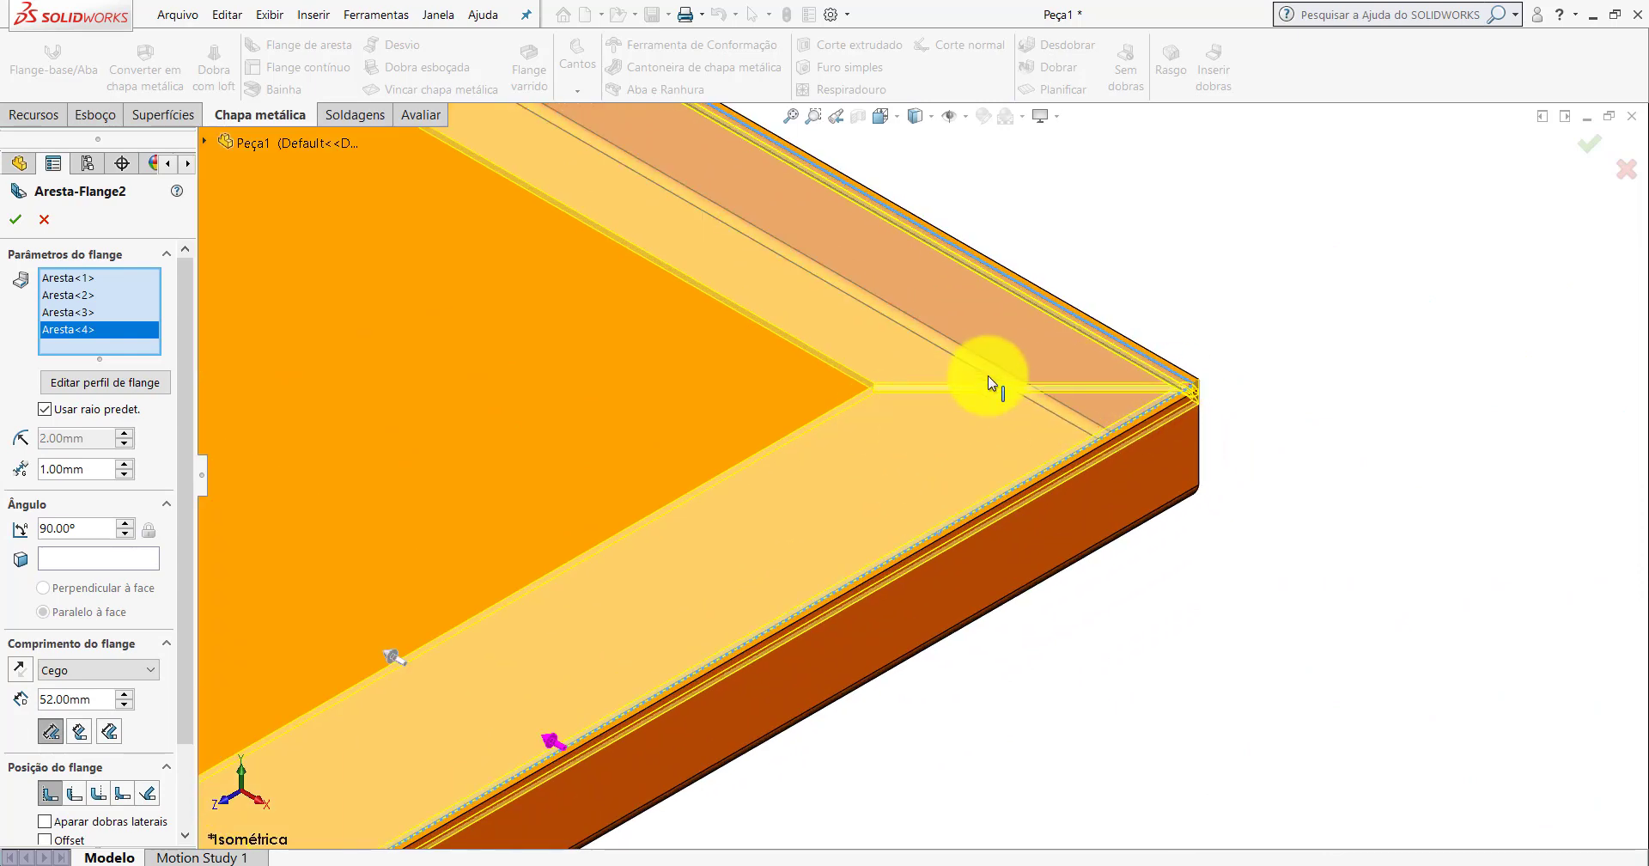
{"action": "scroll", "coordinate": [1035, 404], "scroll_direction": "up", "scroll_amount": 2}
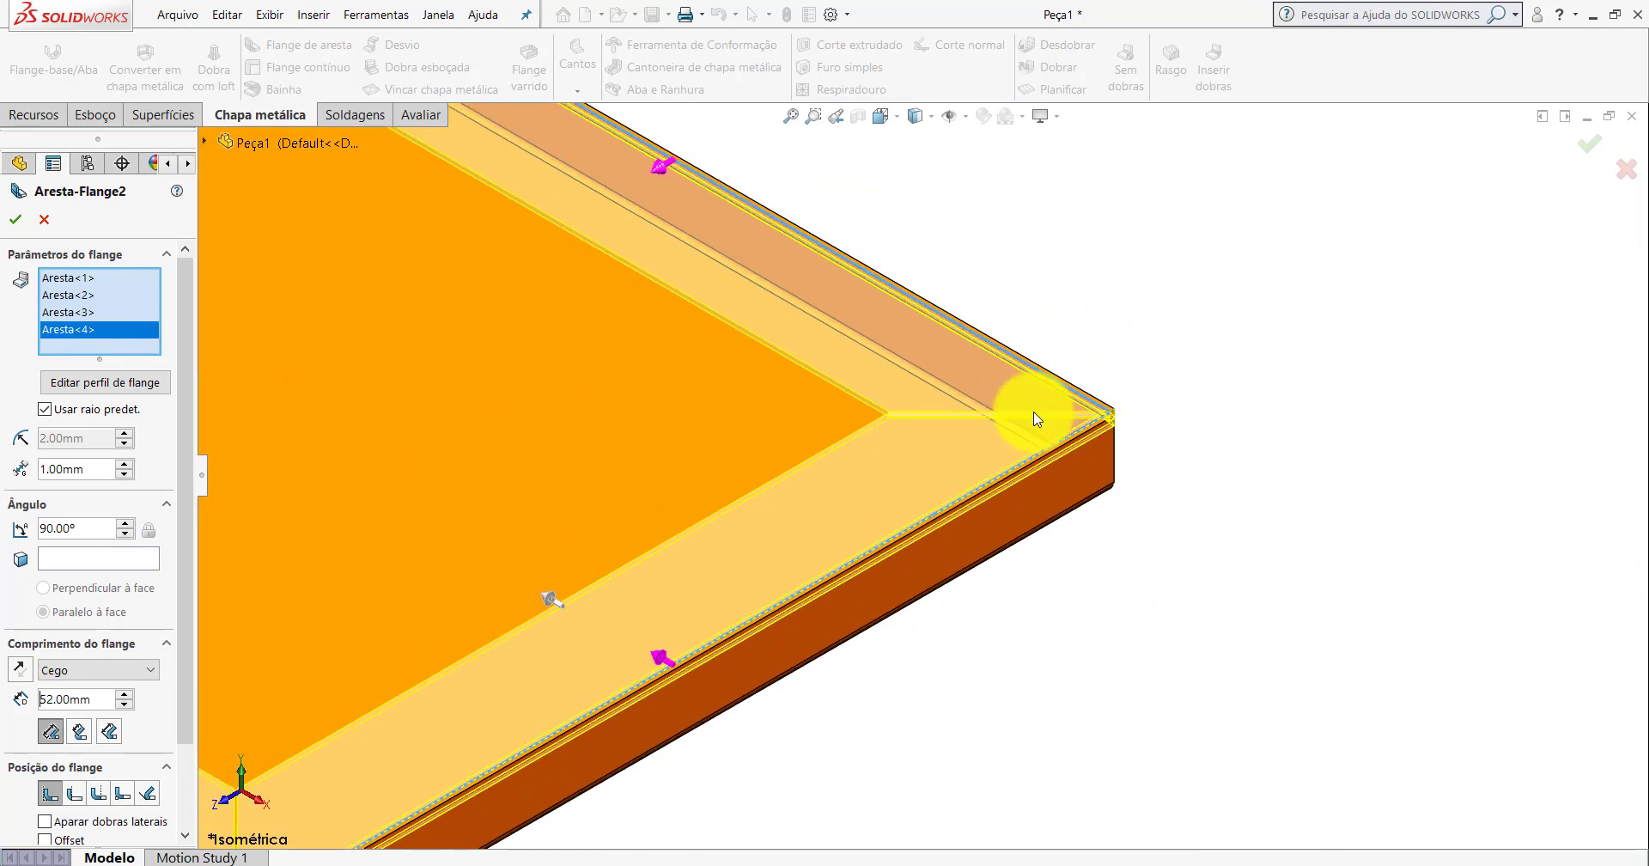
{"action": "scroll", "coordinate": [893, 507], "scroll_direction": "up", "scroll_amount": 2}
{"action": "scroll", "coordinate": [976, 427], "scroll_direction": "down", "scroll_amount": 3}
{"action": "scroll", "coordinate": [987, 475], "scroll_direction": "down", "scroll_amount": 2}
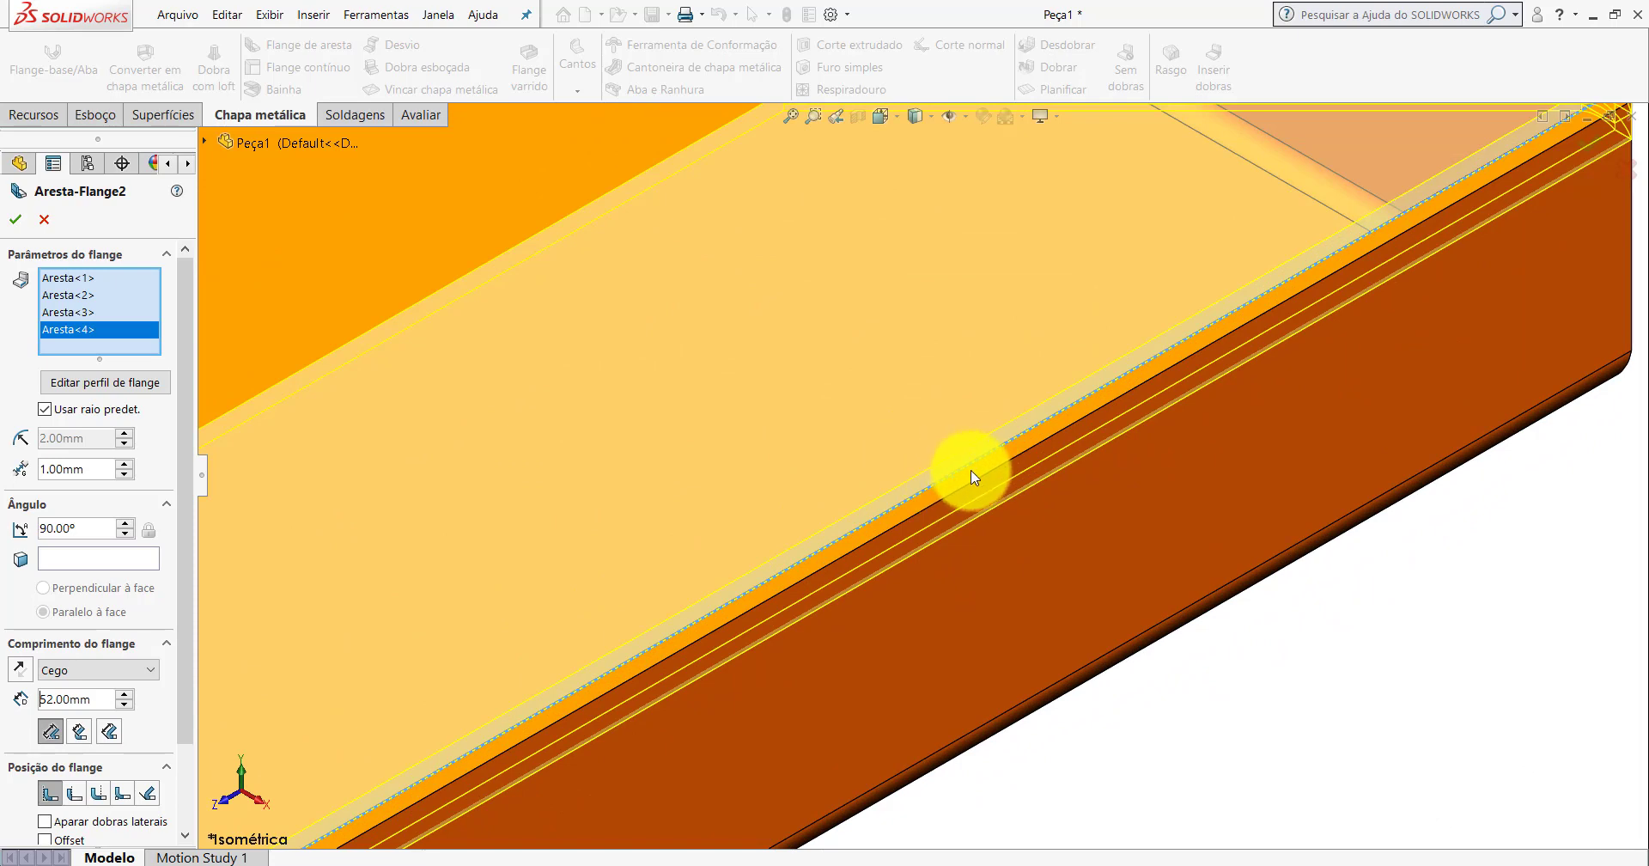
{"action": "scroll", "coordinate": [1068, 438], "scroll_direction": "up", "scroll_amount": 2}
{"action": "scroll", "coordinate": [987, 286], "scroll_direction": "up", "scroll_amount": 2}
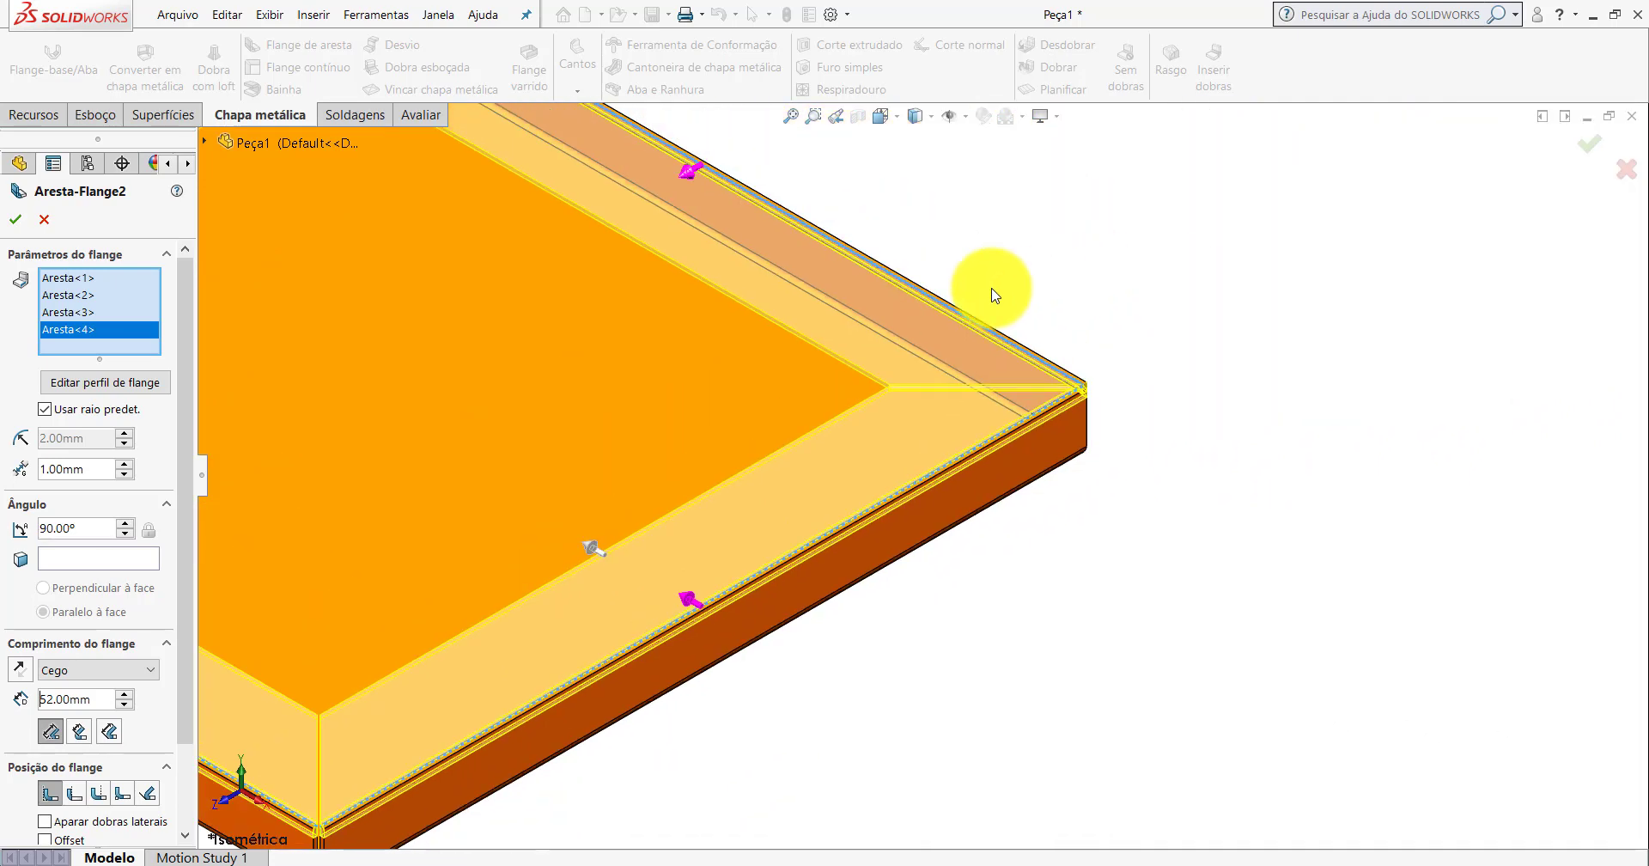
{"action": "scroll", "coordinate": [515, 310], "scroll_direction": "up", "scroll_amount": 2}
{"action": "scroll", "coordinate": [515, 424], "scroll_direction": "up", "scroll_amount": 2}
{"action": "scroll", "coordinate": [894, 531], "scroll_direction": "up", "scroll_amount": 1}
{"action": "scroll", "coordinate": [859, 446], "scroll_direction": "down", "scroll_amount": 1}
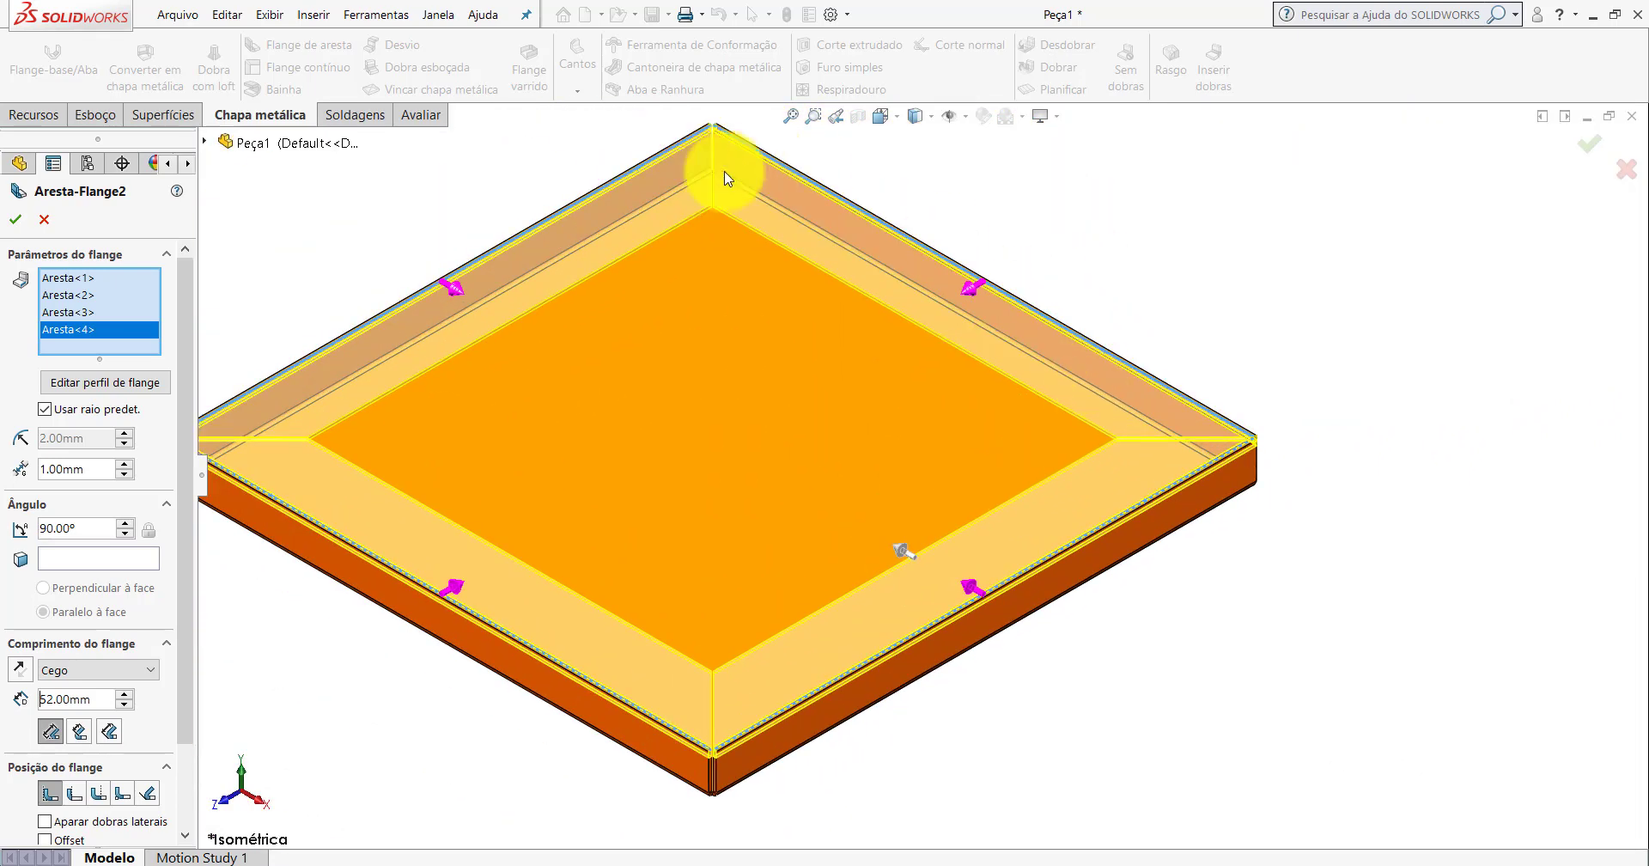
{"action": "scroll", "coordinate": [1237, 438], "scroll_direction": "down", "scroll_amount": 2}
{"action": "scroll", "coordinate": [1270, 423], "scroll_direction": "down", "scroll_amount": 2}
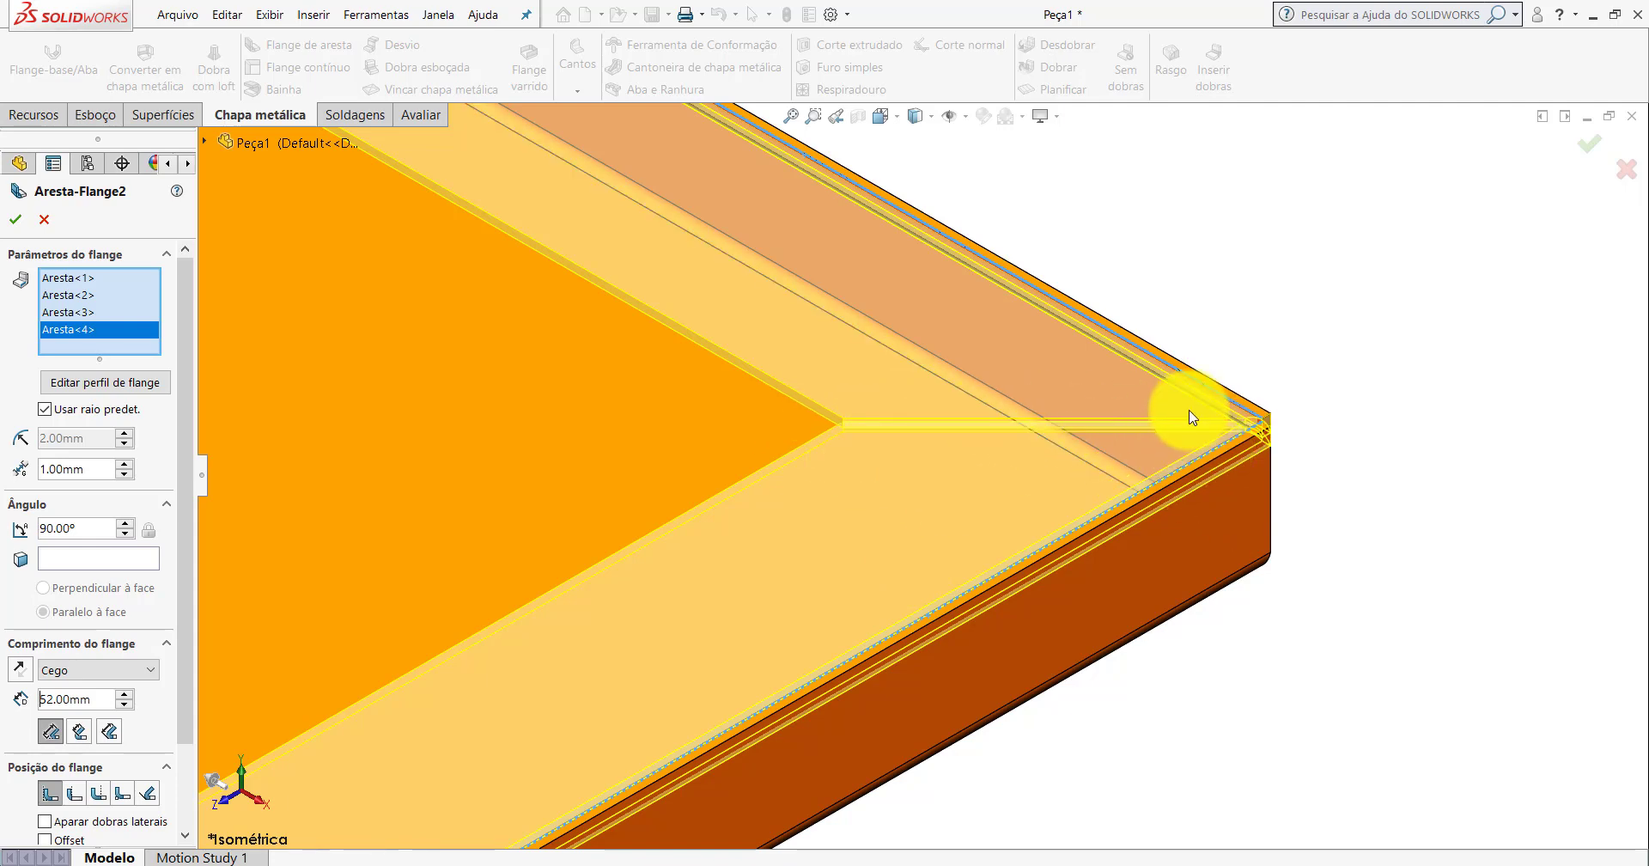
Change Aresta-Flange2's length from 52 mm to 20 mm and accept the feature.
{"action": "scroll", "coordinate": [1049, 430], "scroll_direction": "up", "scroll_amount": 3}
{"action": "scroll", "coordinate": [910, 455], "scroll_direction": "up", "scroll_amount": 2}
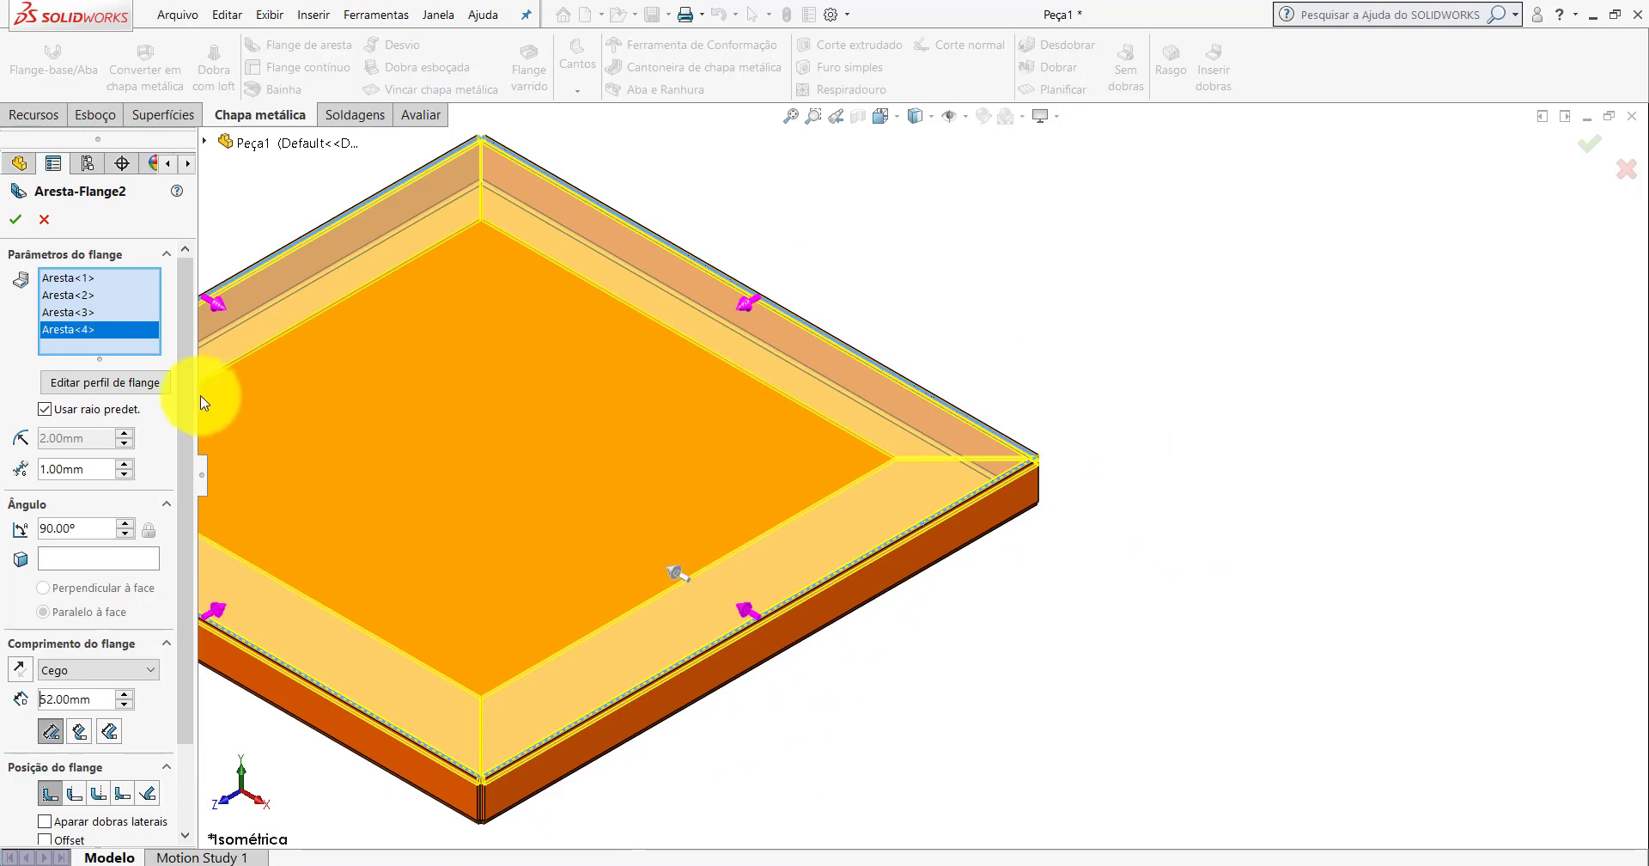
{"action": "left_click_drag", "start_coordinate": [191, 442], "coordinate": [189, 532]}
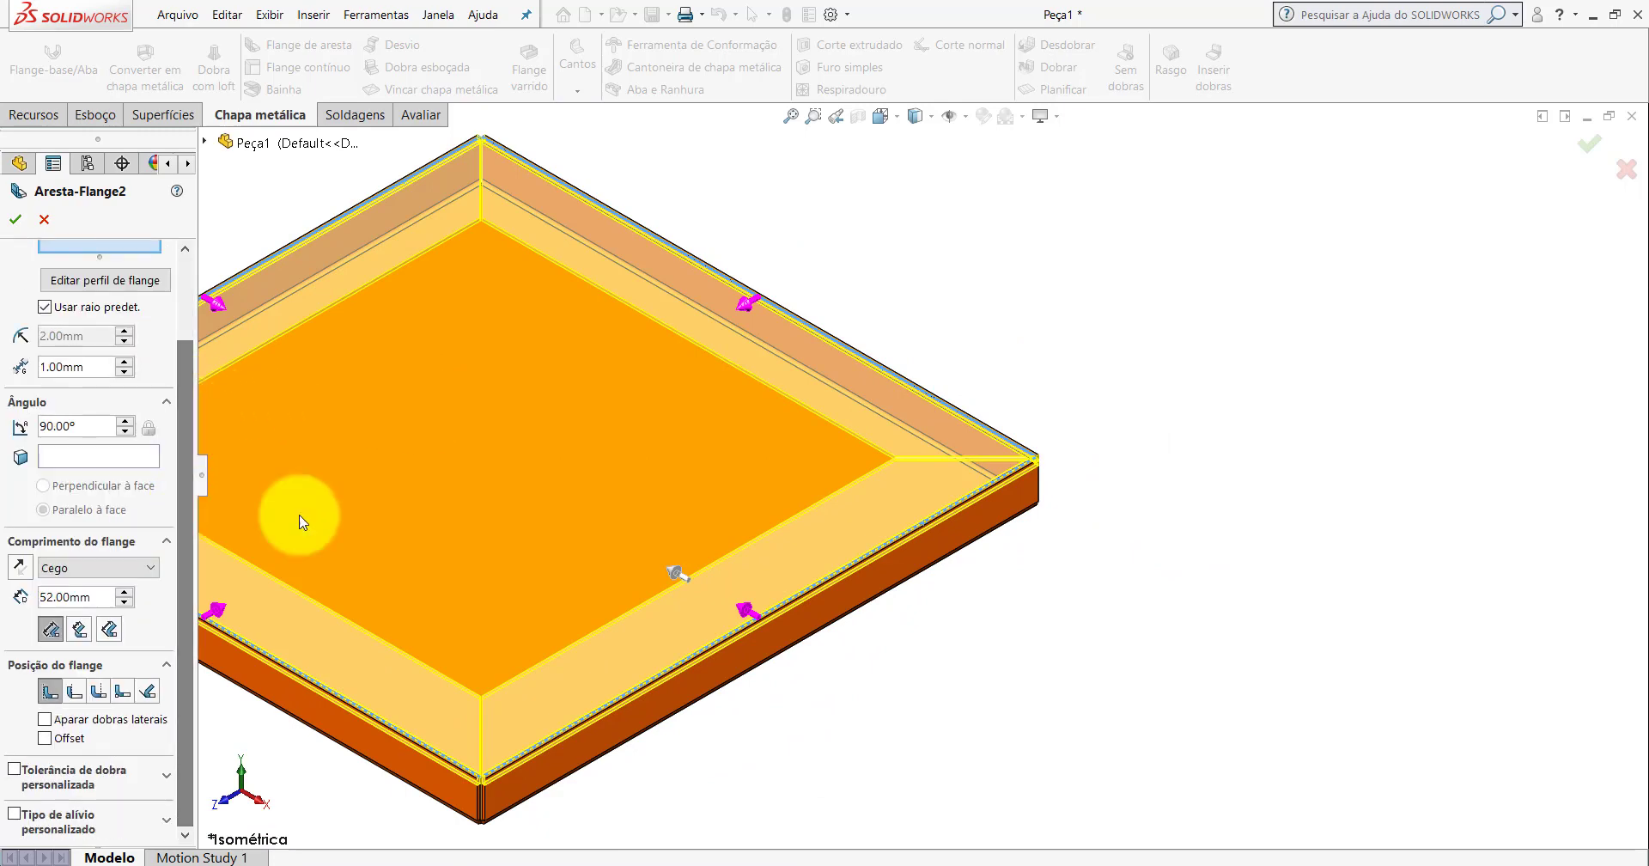
{"action": "scroll", "coordinate": [662, 471], "scroll_direction": "up", "scroll_amount": 3}
{"action": "scroll", "coordinate": [802, 472], "scroll_direction": "up", "scroll_amount": 4}
{"action": "scroll", "coordinate": [925, 492], "scroll_direction": "down", "scroll_amount": 4}
{"action": "scroll", "coordinate": [924, 491], "scroll_direction": "down", "scroll_amount": 2}
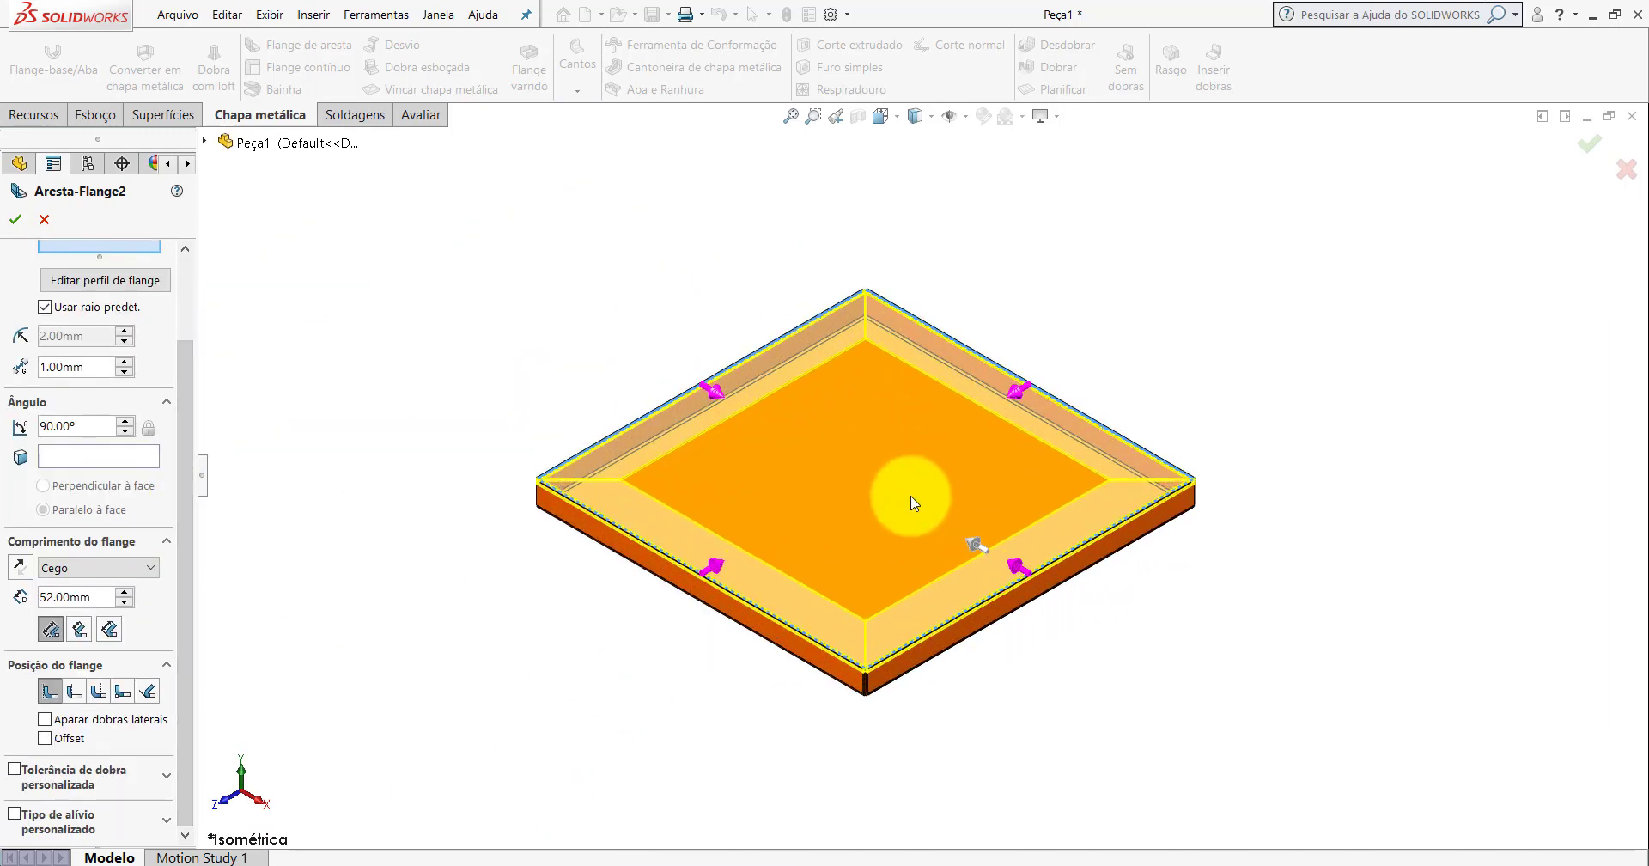
{"action": "double_click", "coordinate": [92, 595]}
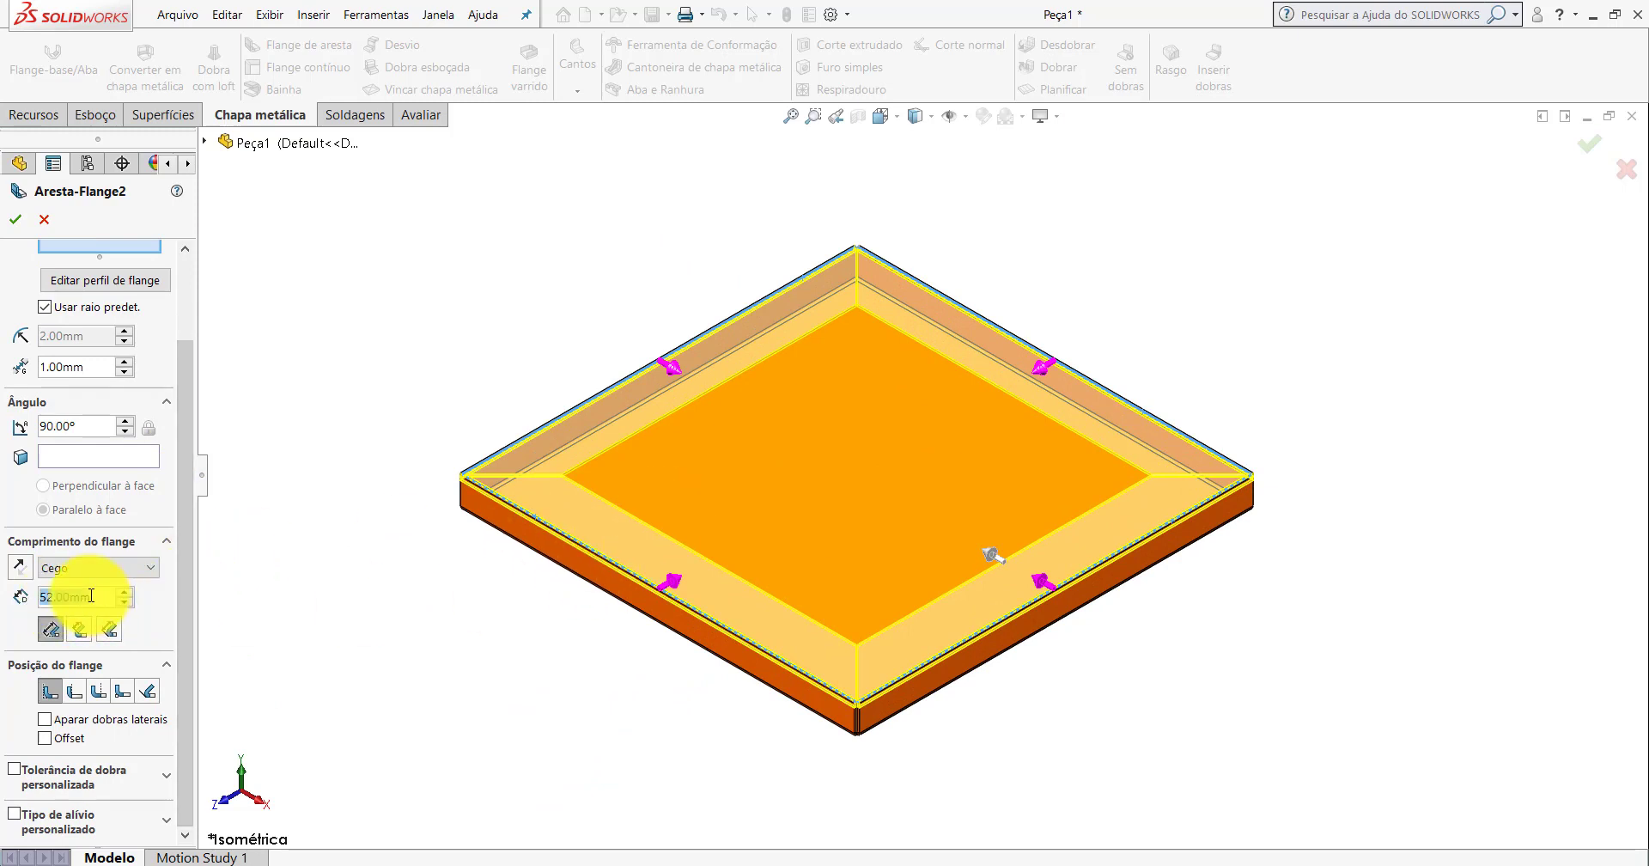
{"action": "type", "text": "20"}
{"action": "key", "text": "Return"}
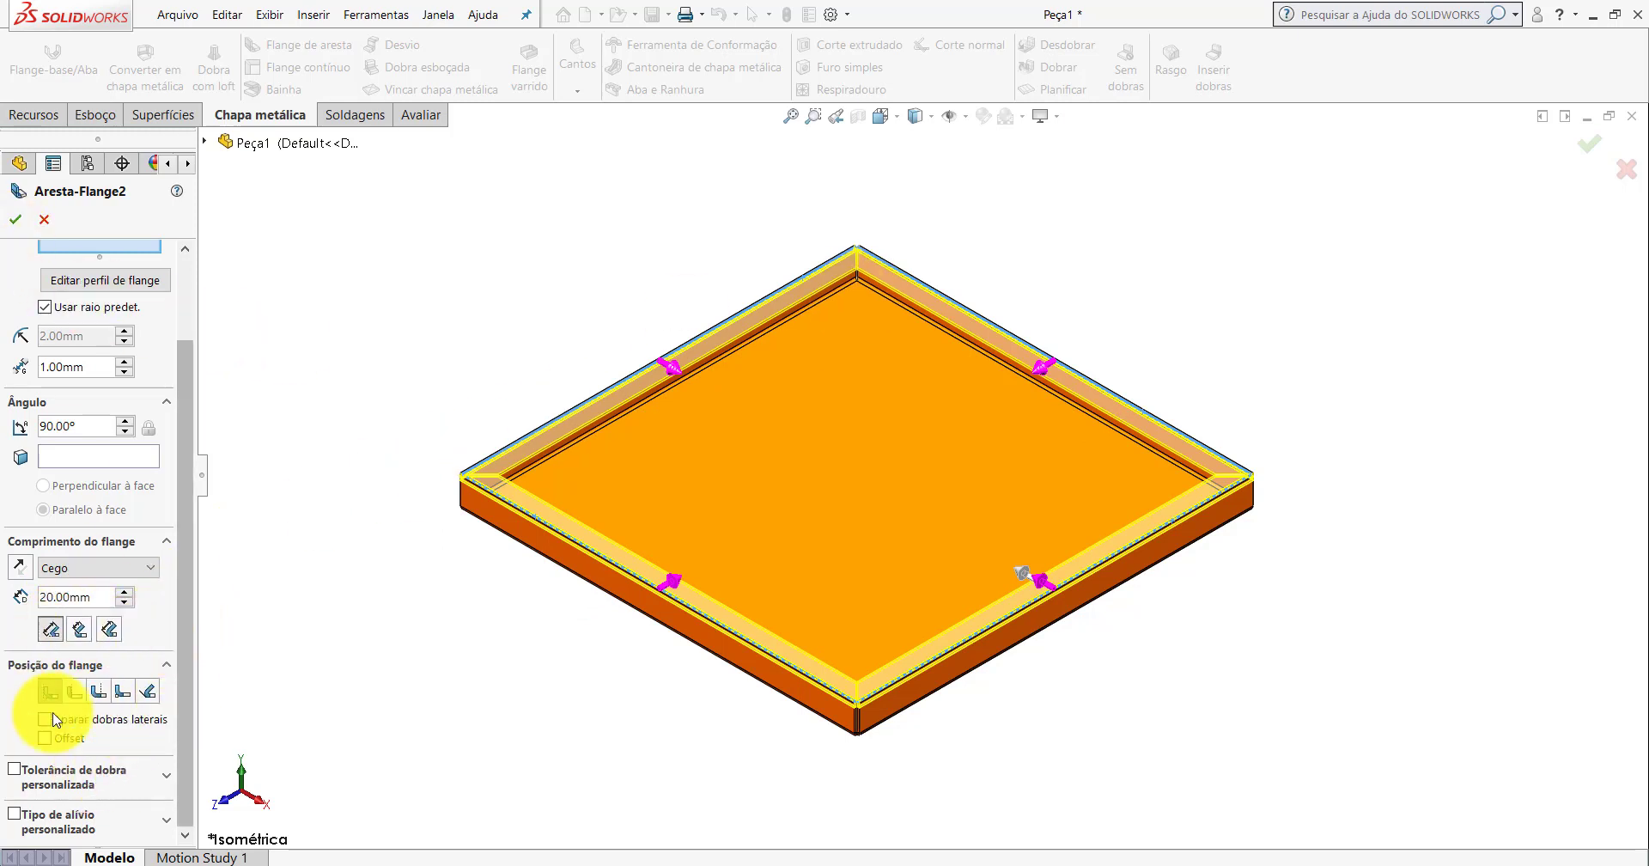
{"action": "left_click", "coordinate": [10, 223]}
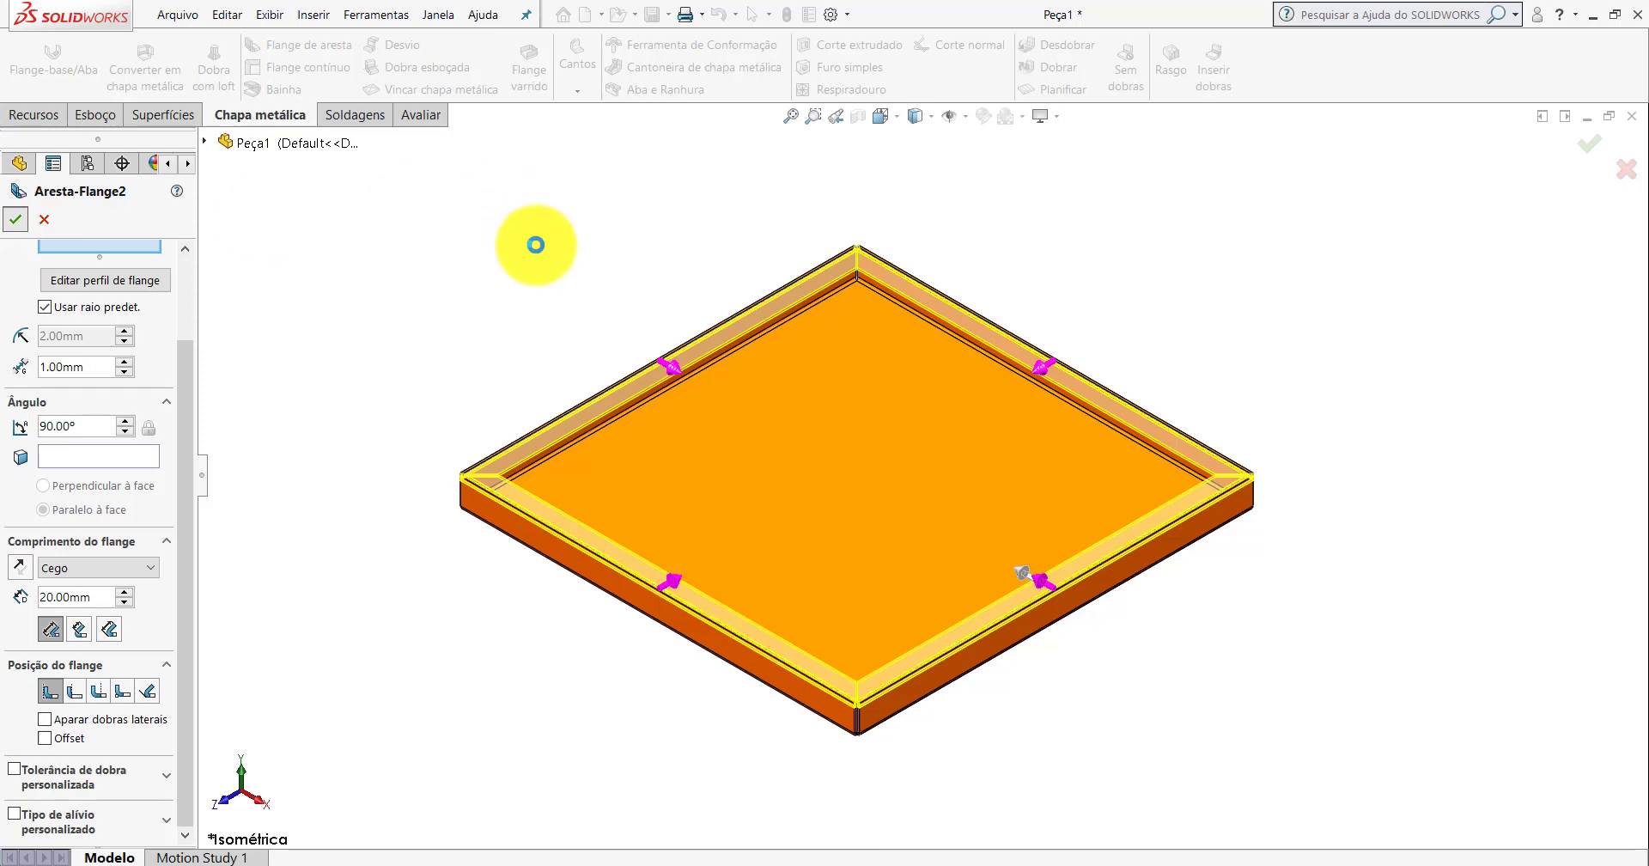
Orbit the tray to inspect its flanges from the side, right corner and underside.
{"action": "scroll", "coordinate": [940, 486], "scroll_direction": "up", "scroll_amount": 3}
{"action": "scroll", "coordinate": [940, 483], "scroll_direction": "down", "scroll_amount": 3}
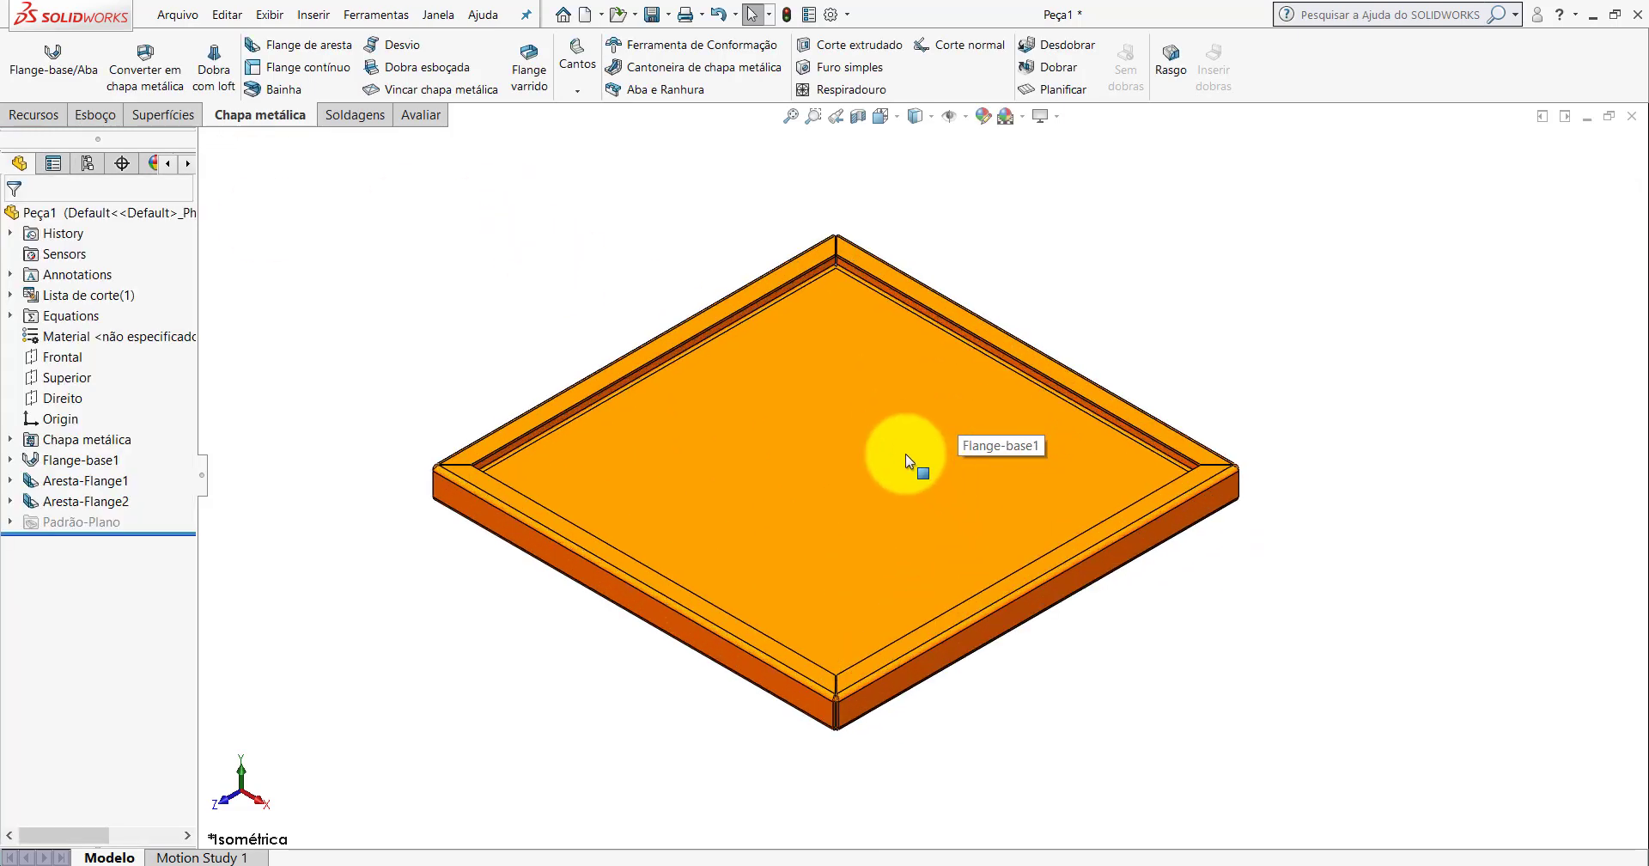
{"action": "mouse_move", "coordinate": [891, 398]}
{"action": "middle_mouse_down"}
{"action": "mouse_move", "coordinate": [891, 301]}
{"action": "mouse_move", "coordinate": [894, 425]}
{"action": "mouse_move", "coordinate": [894, 214]}
{"action": "mouse_move", "coordinate": [905, 287]}
{"action": "mouse_move", "coordinate": [1055, 461]}
{"action": "middle_mouse_up"}
{"action": "scroll", "coordinate": [895, 424], "scroll_direction": "up", "scroll_amount": 3}
{"action": "scroll", "coordinate": [904, 430], "scroll_direction": "down", "scroll_amount": 5}
{"action": "scroll", "coordinate": [1059, 461], "scroll_direction": "up", "scroll_amount": 2}
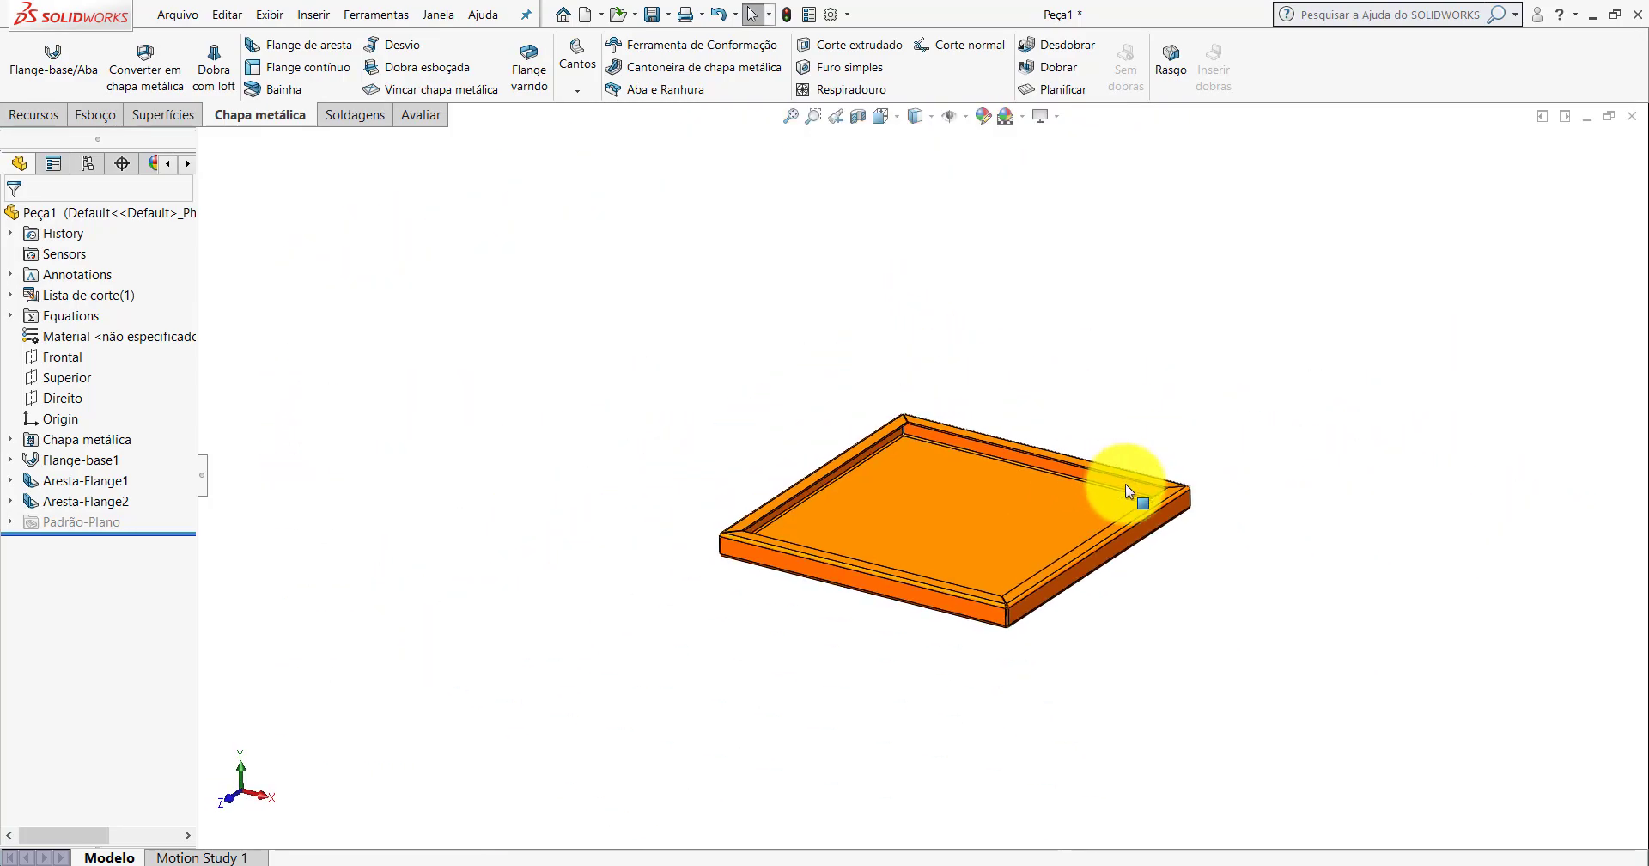
{"action": "scroll", "coordinate": [1155, 502], "scroll_direction": "down", "scroll_amount": 3}
{"action": "scroll", "coordinate": [1173, 533], "scroll_direction": "down", "scroll_amount": 3}
{"action": "mouse_move", "coordinate": [1178, 552]}
{"action": "middle_mouse_down"}
{"action": "mouse_move", "coordinate": [1289, 497]}
{"action": "mouse_move", "coordinate": [1219, 526]}
{"action": "mouse_move", "coordinate": [847, 442]}
{"action": "middle_mouse_up"}
{"action": "scroll", "coordinate": [847, 442], "scroll_direction": "up", "scroll_amount": 2}
{"action": "scroll", "coordinate": [807, 439], "scroll_direction": "up", "scroll_amount": 2}
{"action": "scroll", "coordinate": [808, 442], "scroll_direction": "up", "scroll_amount": 2}
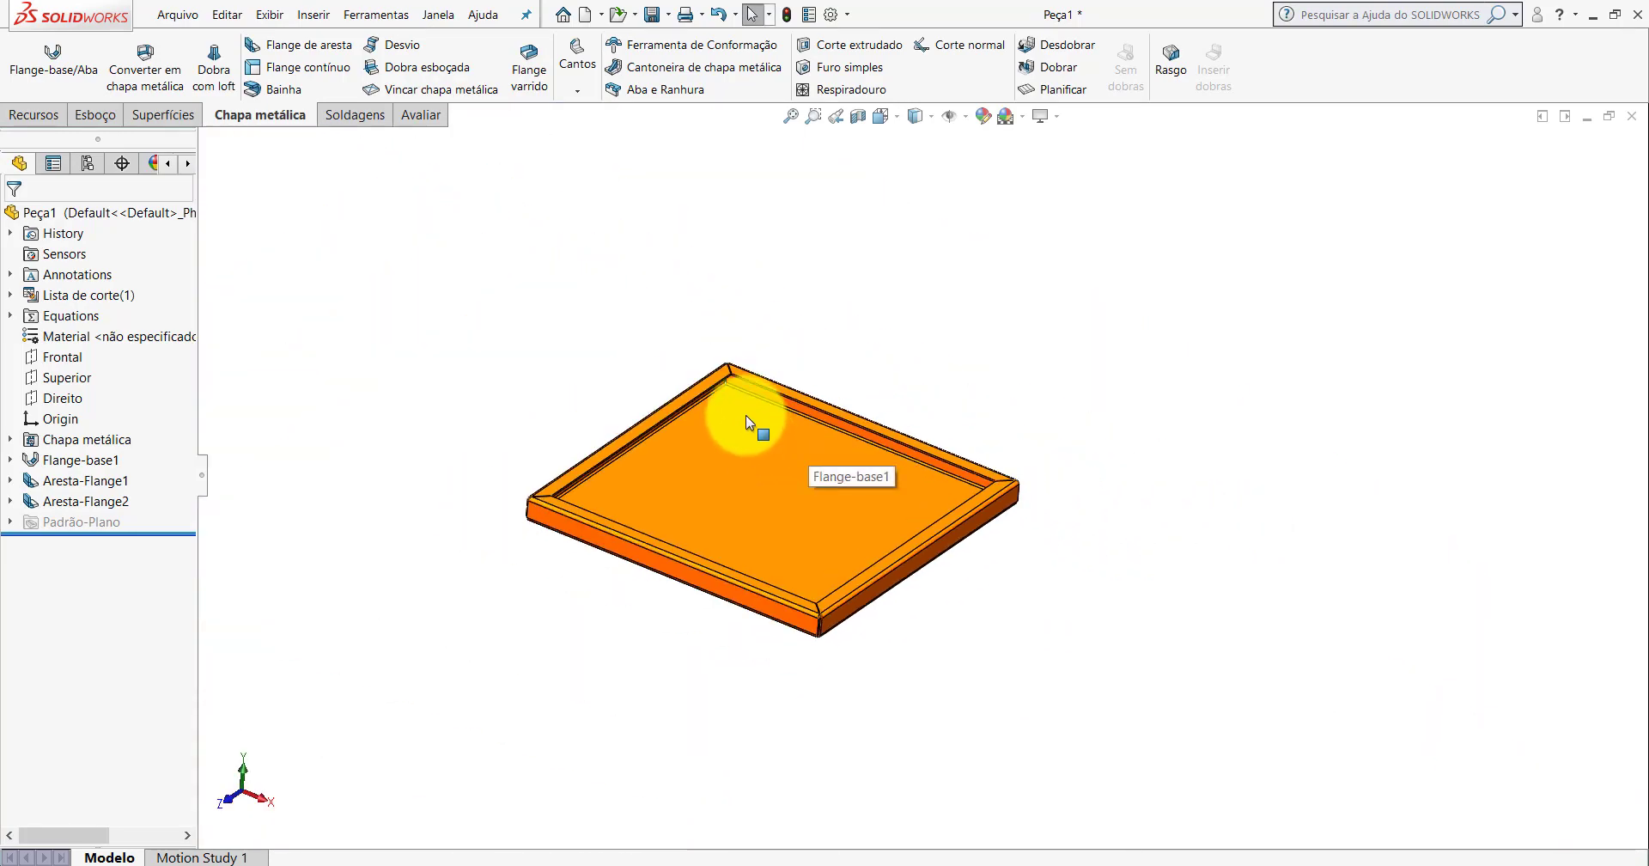
{"action": "scroll", "coordinate": [754, 424], "scroll_direction": "down", "scroll_amount": 3}
{"action": "scroll", "coordinate": [810, 397], "scroll_direction": "down", "scroll_amount": 2}
{"action": "mouse_move", "coordinate": [754, 276]}
{"action": "middle_mouse_down"}
{"action": "mouse_move", "coordinate": [758, 189]}
{"action": "mouse_move", "coordinate": [755, 369]}
{"action": "middle_mouse_up"}
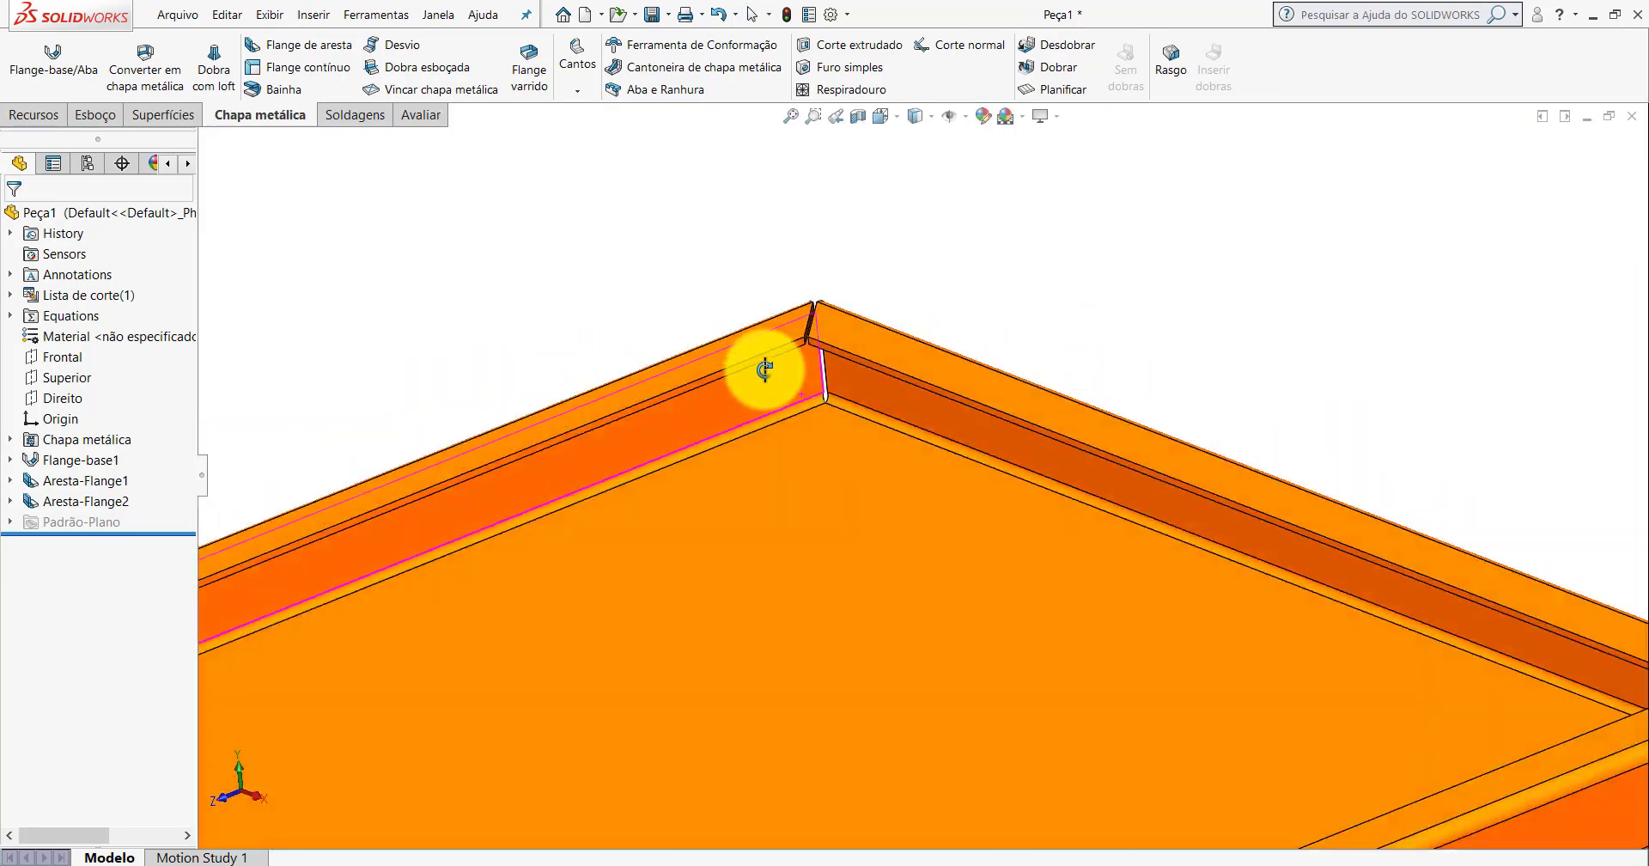
Snap the tray back to the Isometric view.
{"action": "left_click", "coordinate": [880, 116]}
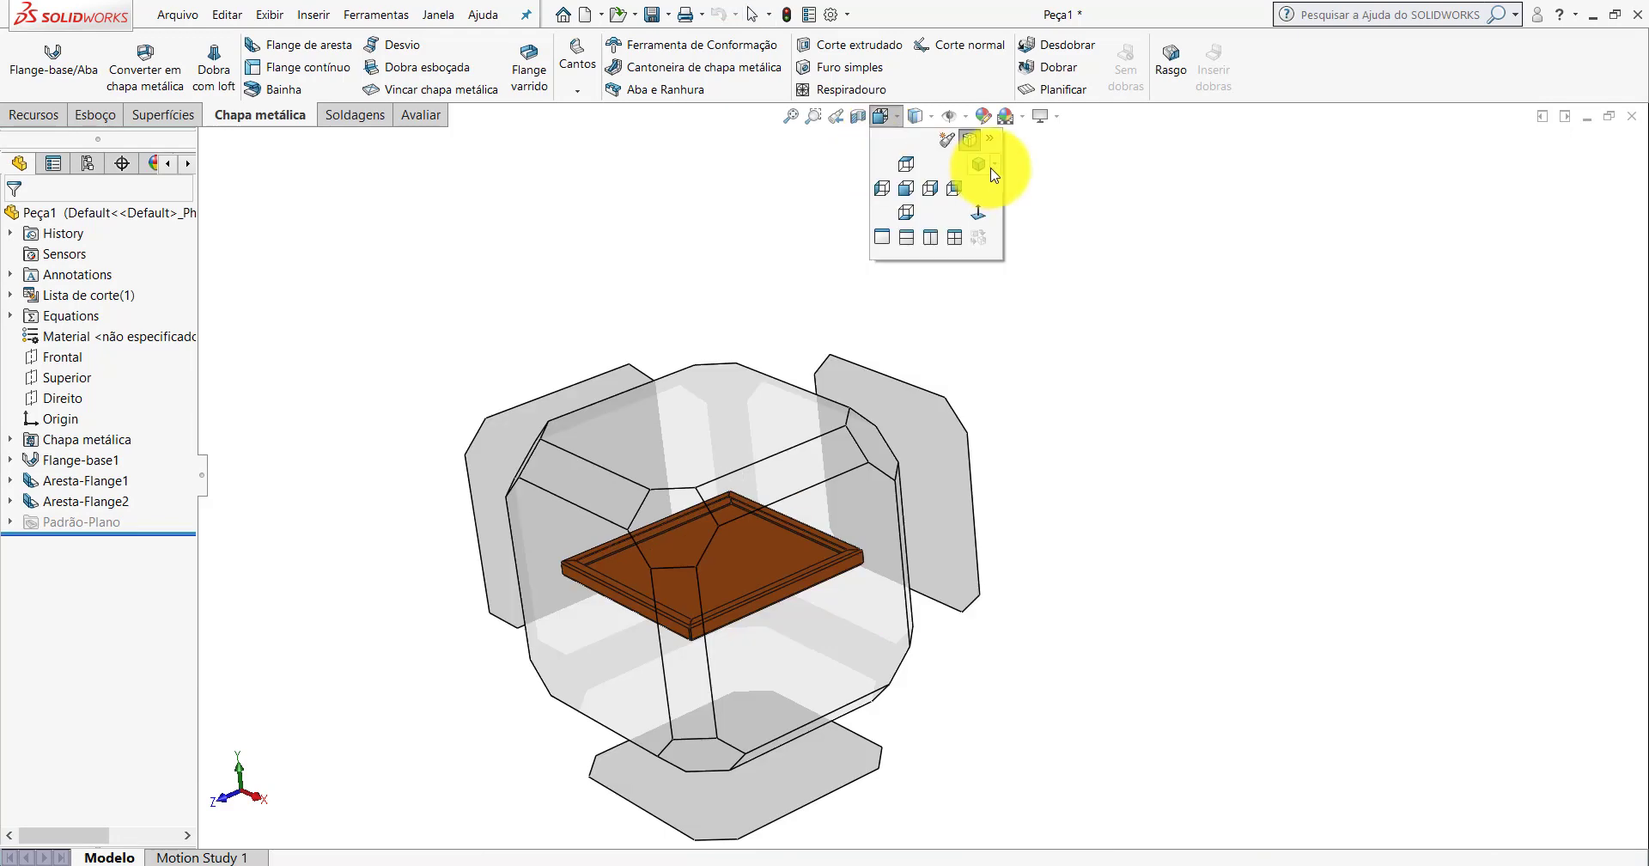
{"action": "left_click", "coordinate": [1003, 183]}
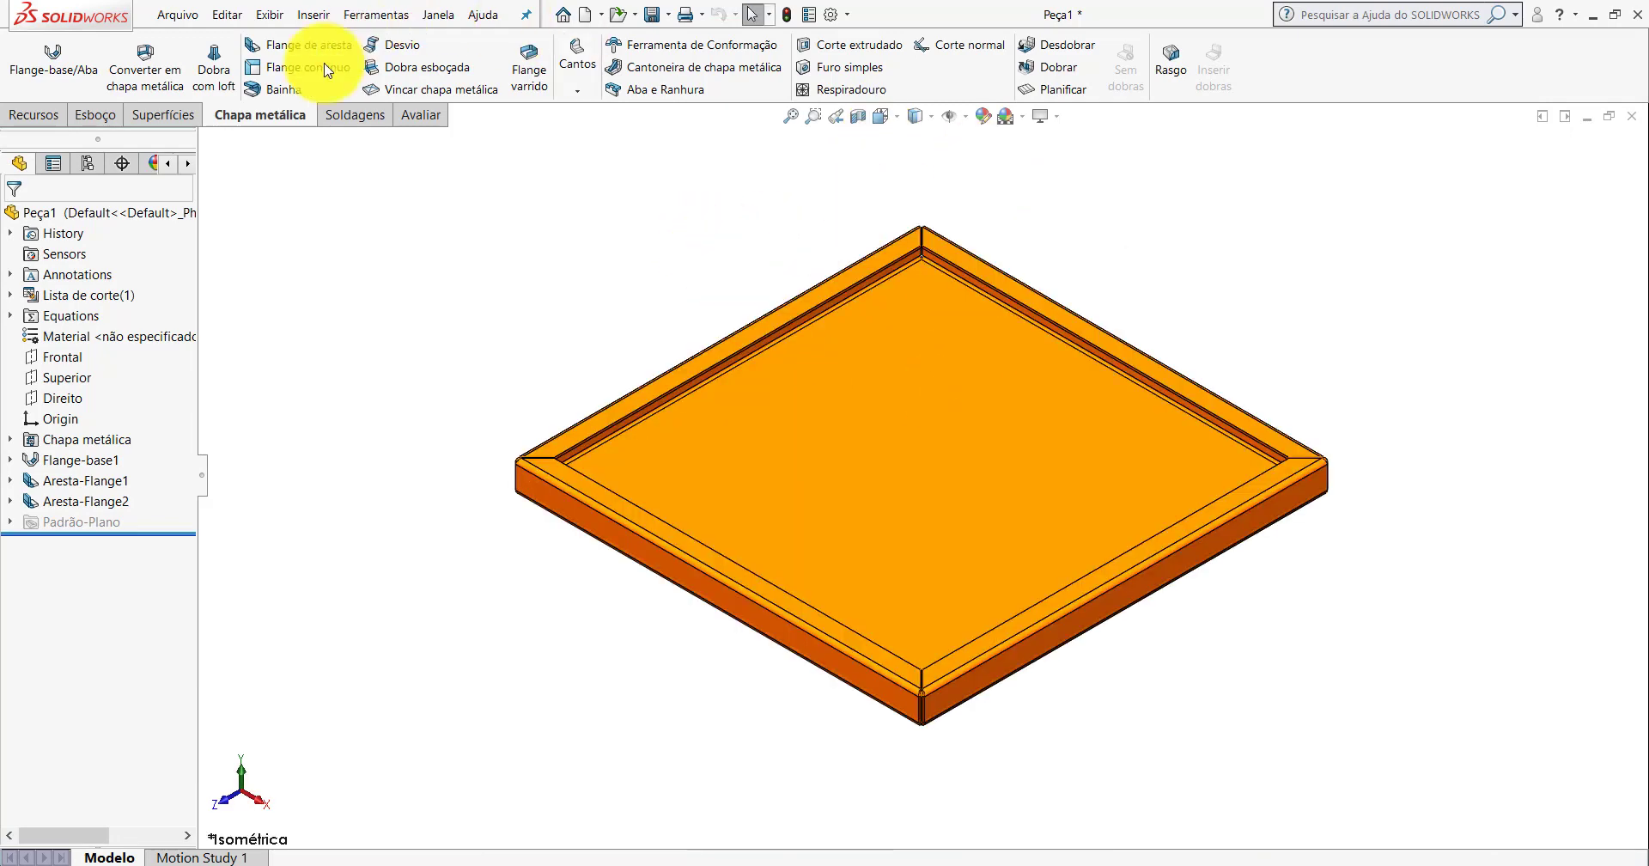
{"action": "scroll", "coordinate": [600, 235], "scroll_direction": "up", "scroll_amount": 2}
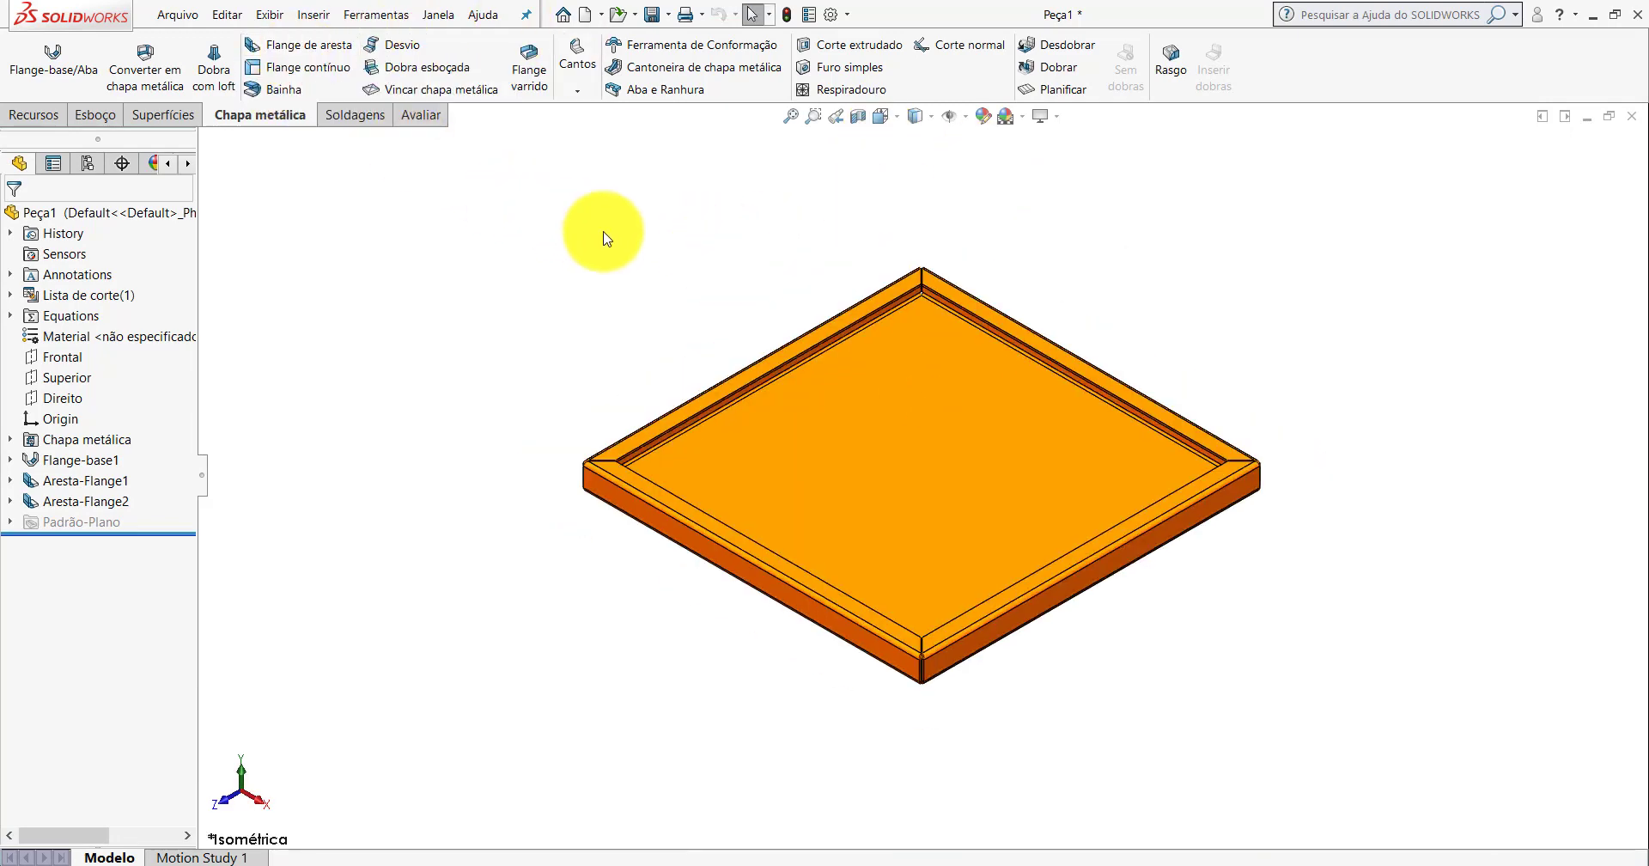
{"action": "scroll", "coordinate": [1018, 442], "scroll_direction": "down", "scroll_amount": 2}
{"action": "scroll", "coordinate": [1031, 349], "scroll_direction": "down", "scroll_amount": 2}
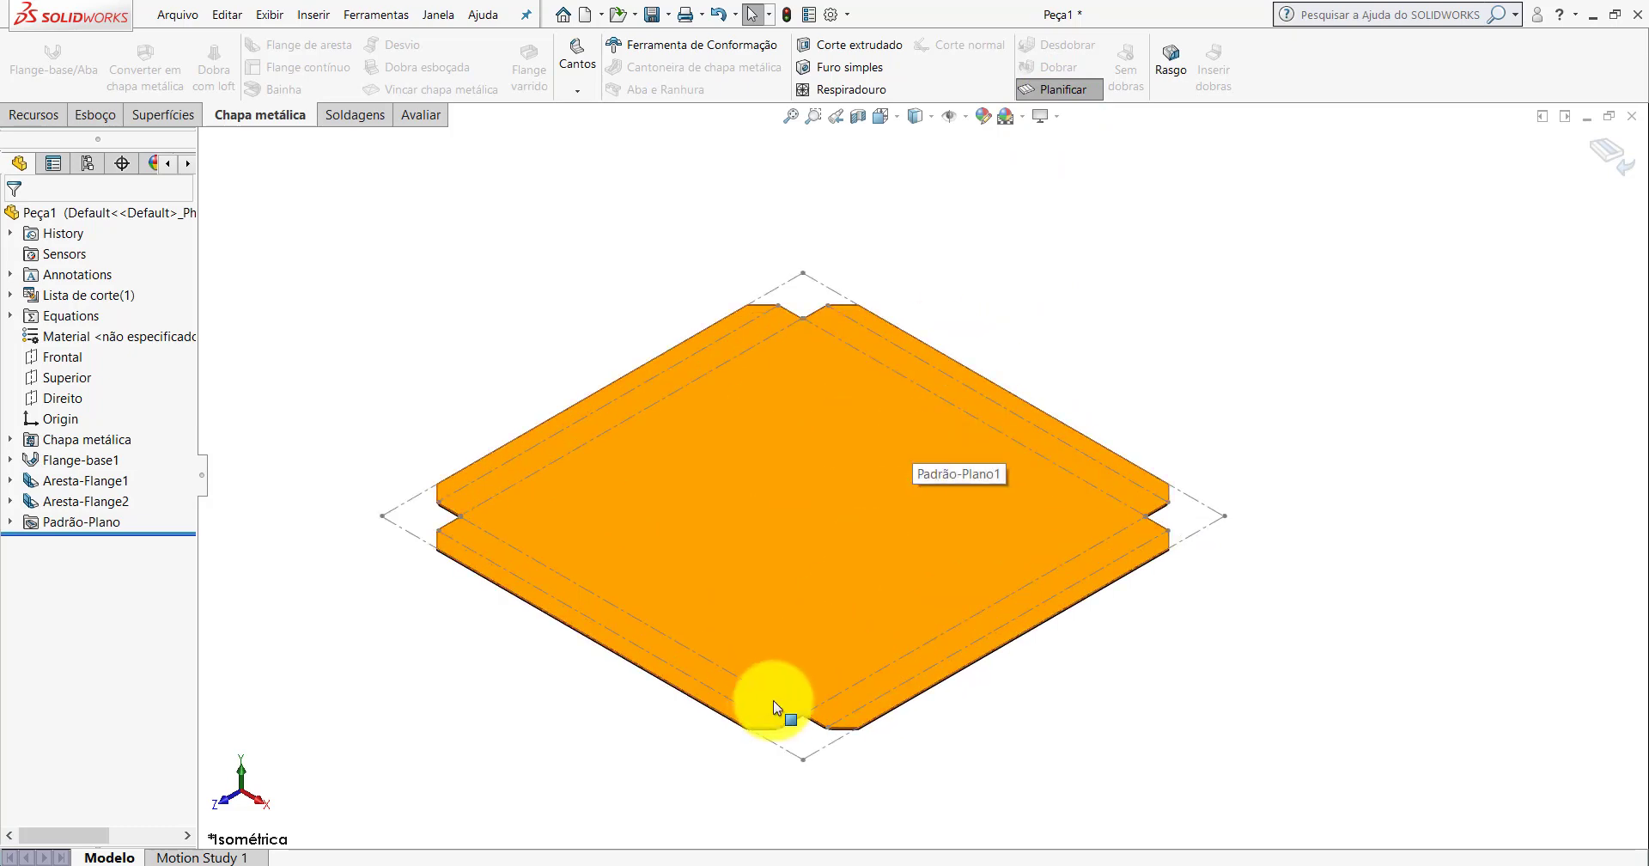
View the flat pattern from the top, then fold the tray back into its formed shape.
{"action": "key", "text": "space"}
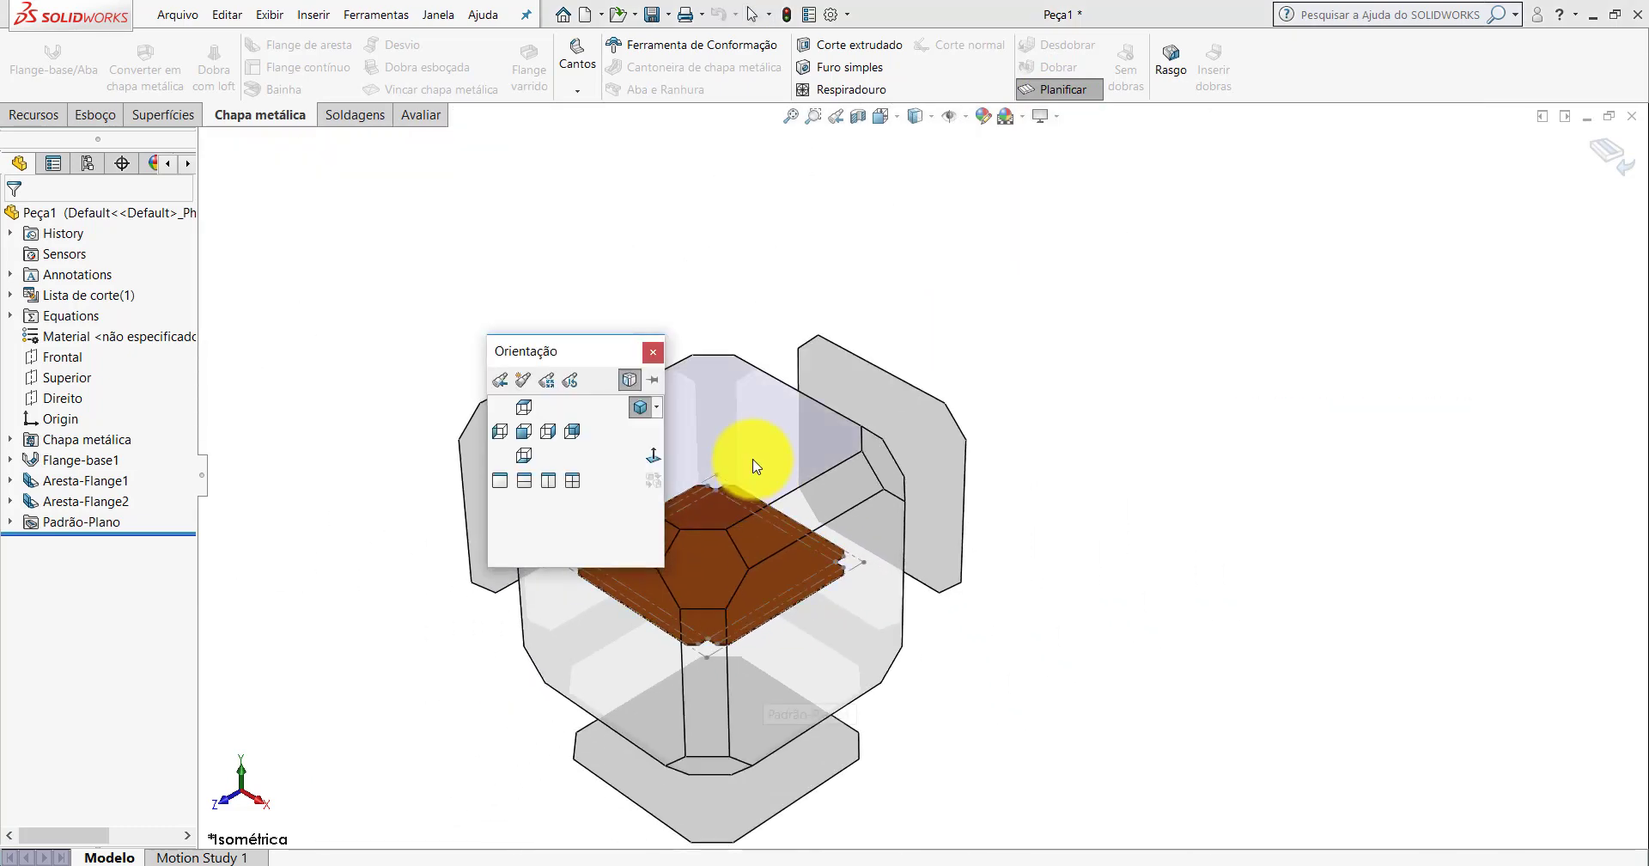
{"action": "left_click", "coordinate": [817, 291]}
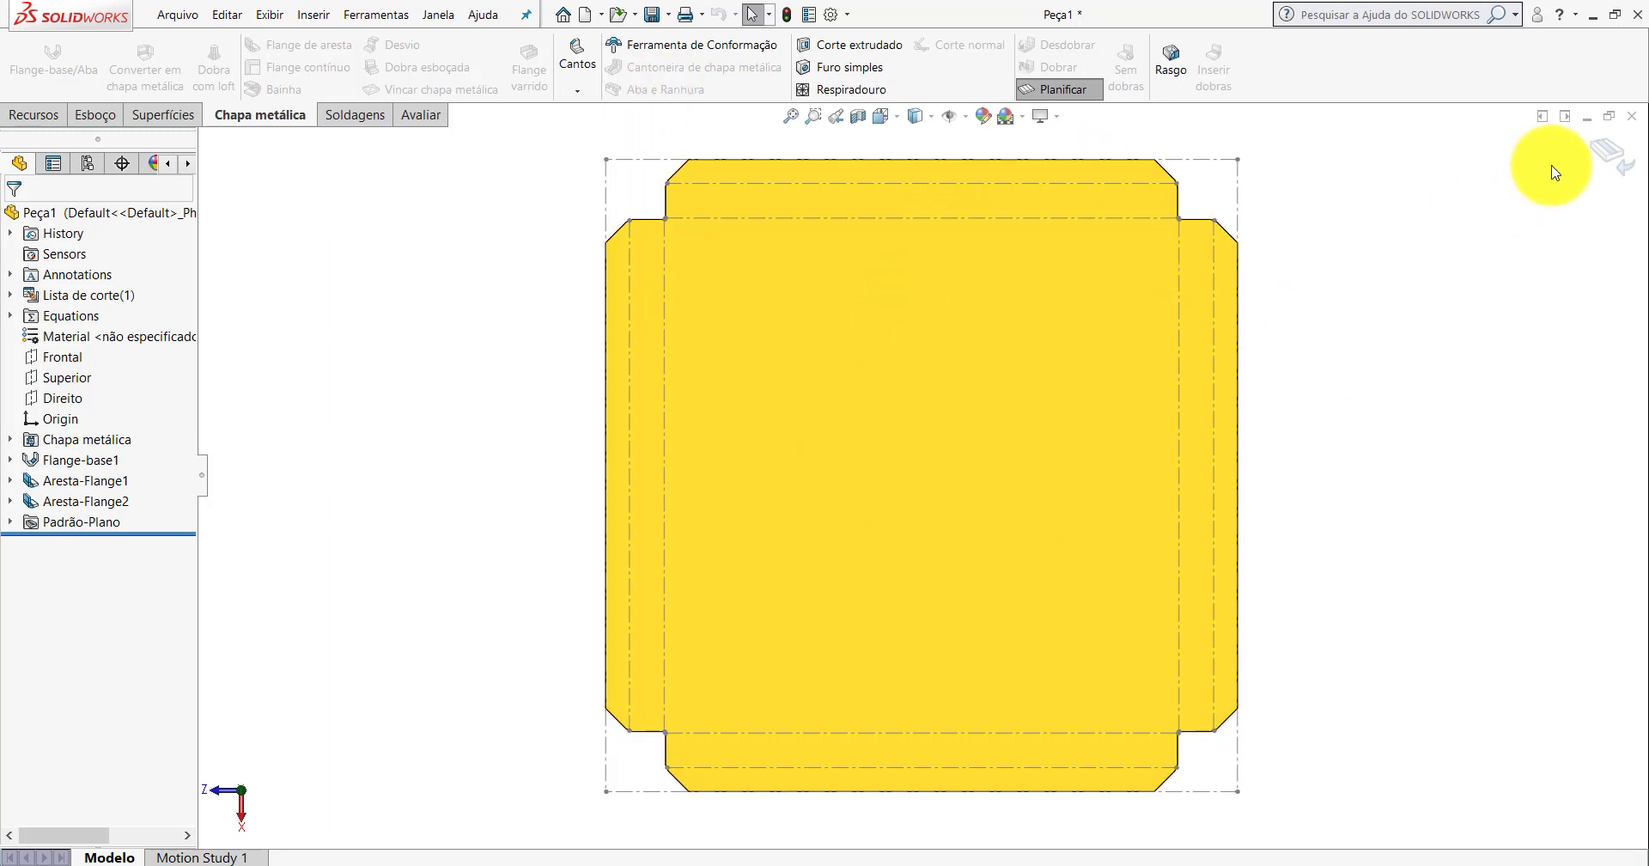
{"action": "left_click", "coordinate": [1016, 90]}
{"action": "left_click", "coordinate": [885, 127]}
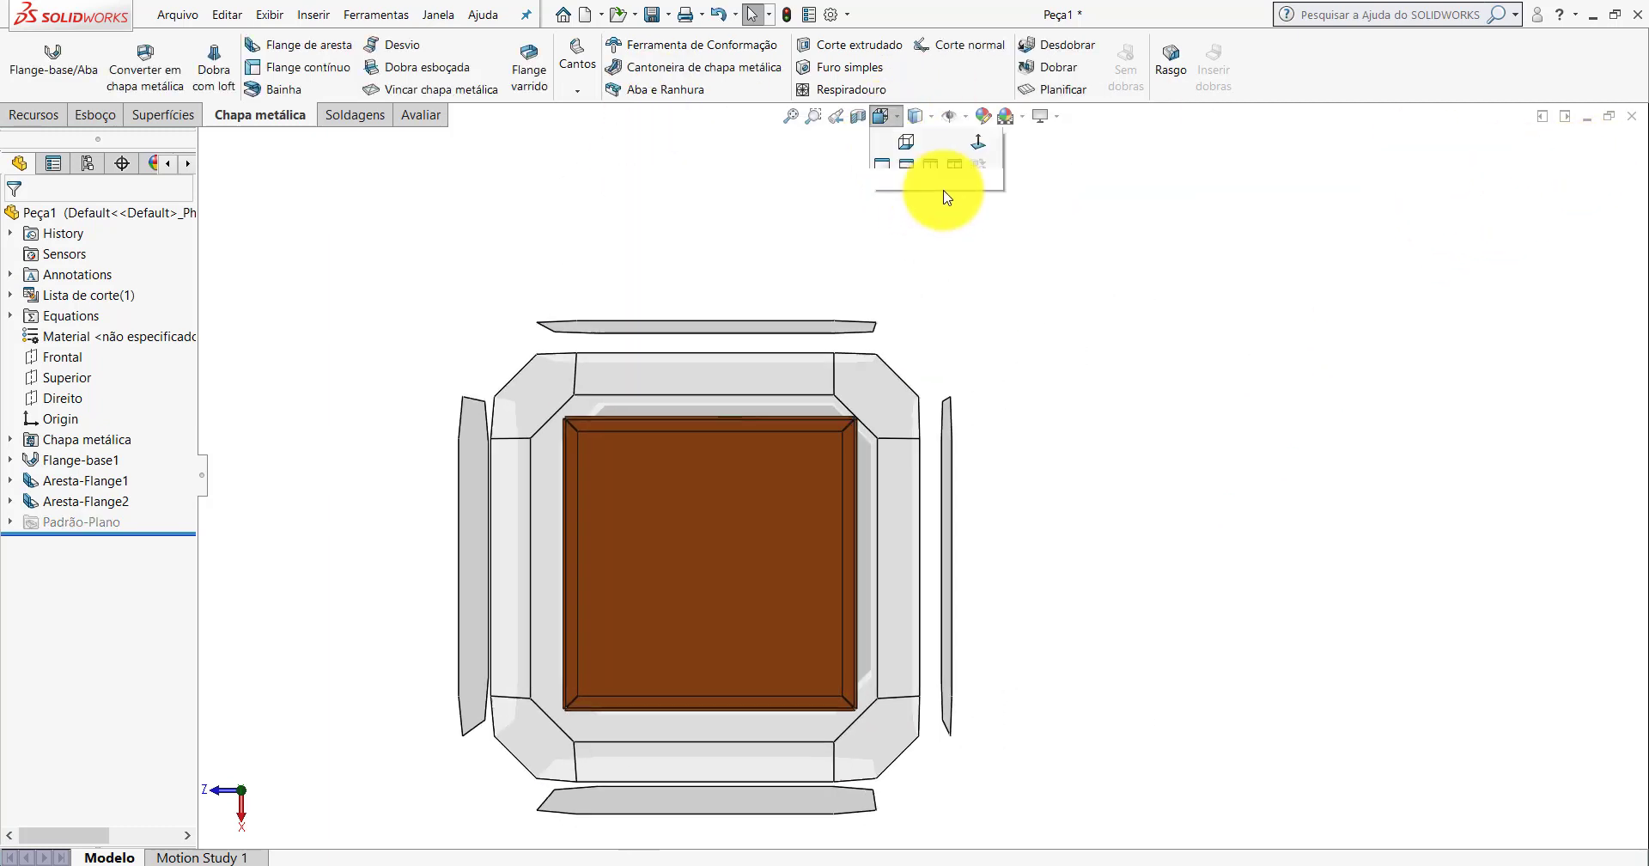
Return the folded tray to the Isometric view.
{"action": "left_click", "coordinate": [975, 166]}
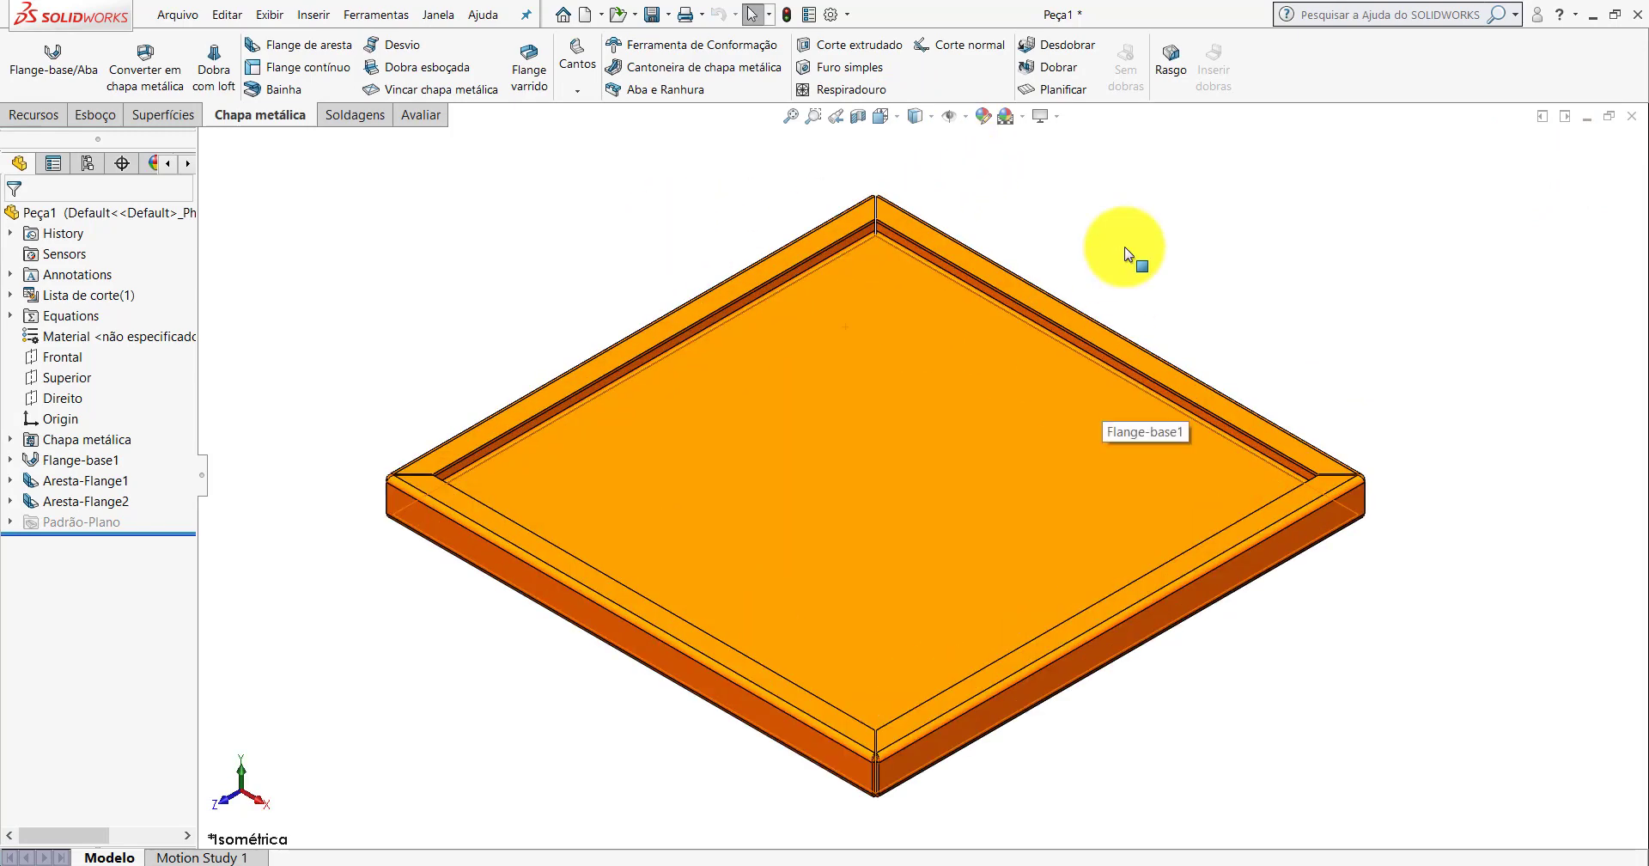